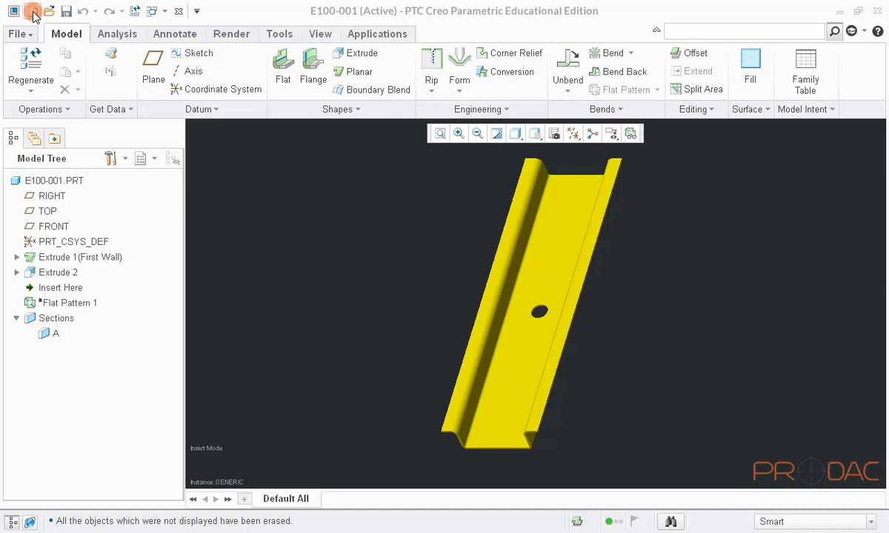
# Start a new drawing named E100-001 with the default template option turned off
pyautogui.click(32, 11)
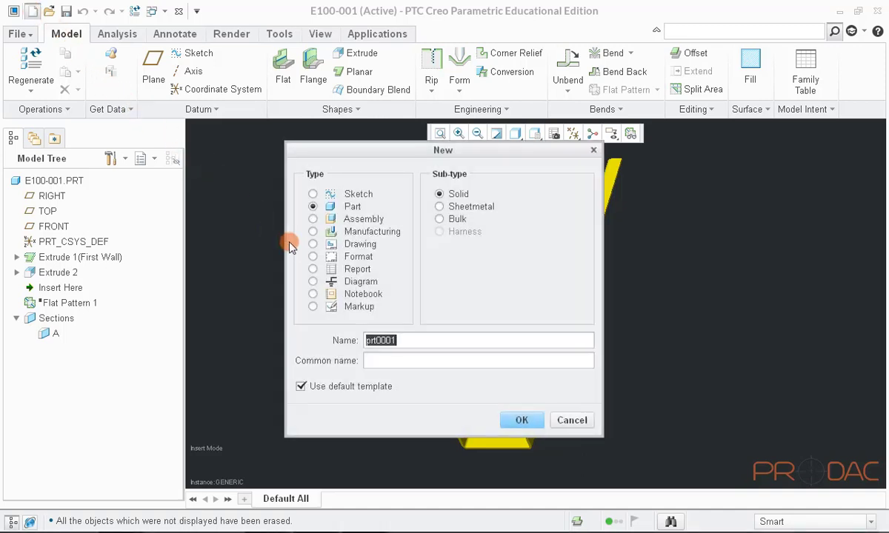
pyautogui.click(313, 244)
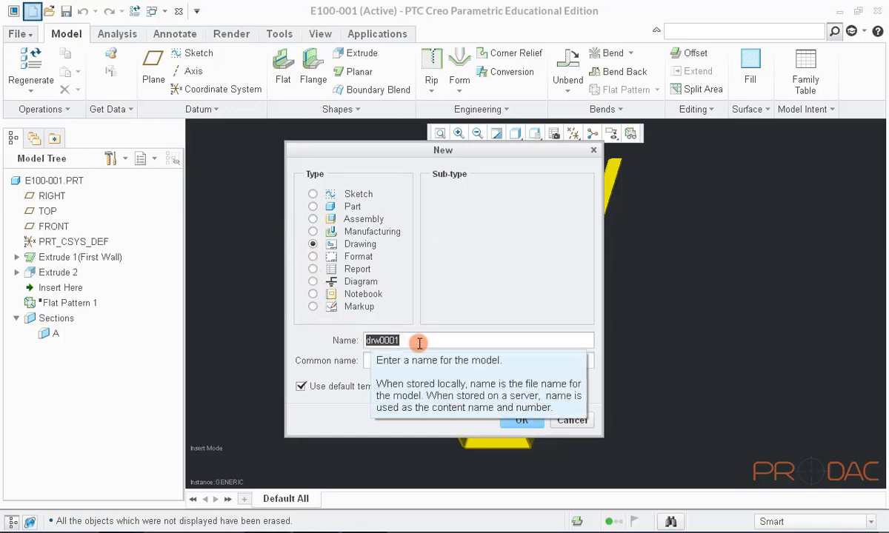
pyautogui.write('E')
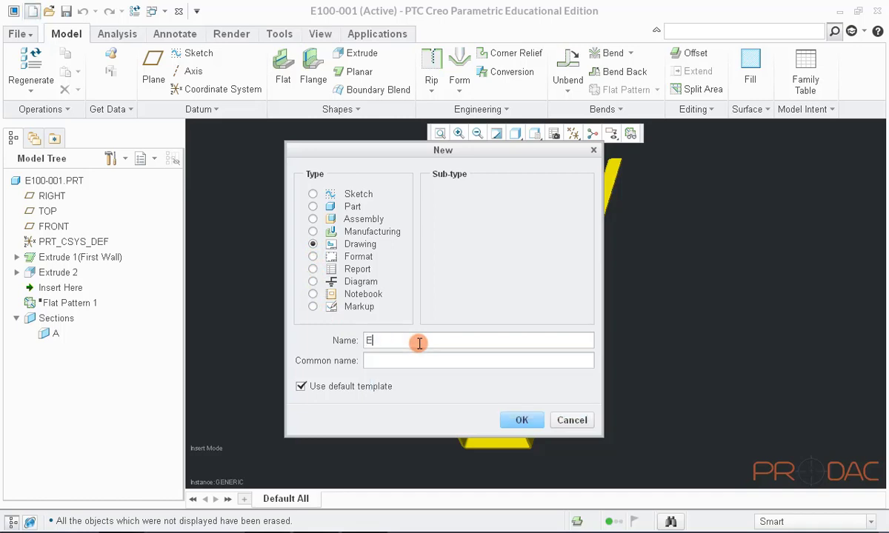
pyautogui.write('100-001')
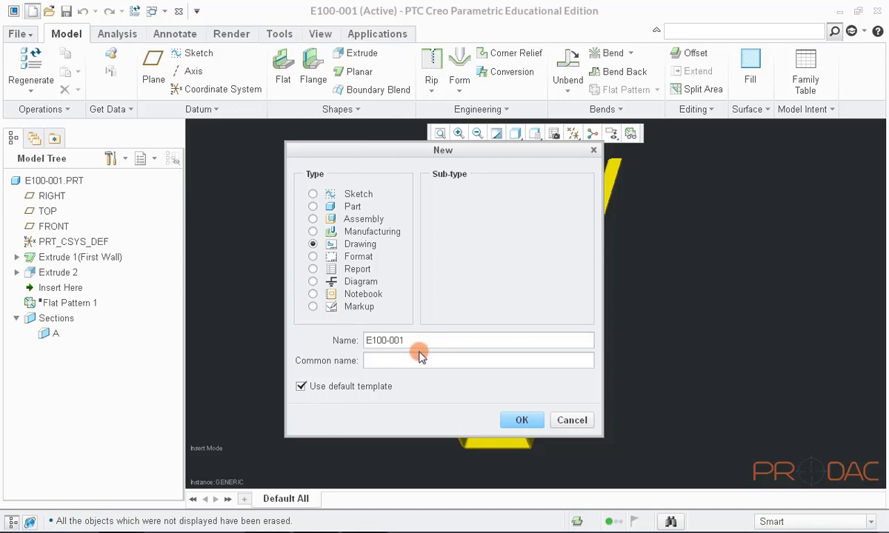
pyautogui.click(301, 387)
pyautogui.click(521, 423)
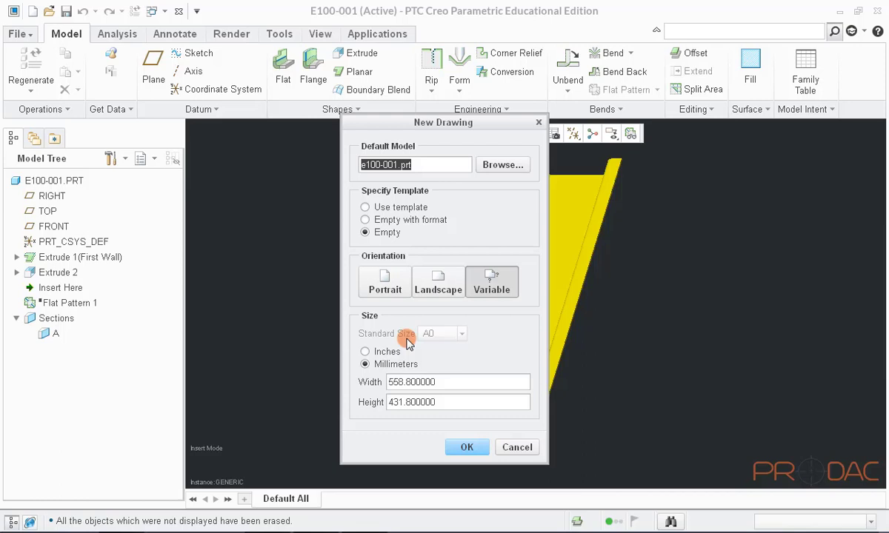
# Examine the drawing templates offered for the new drawing, including those available by browsing for a file
pyautogui.click(388, 211)
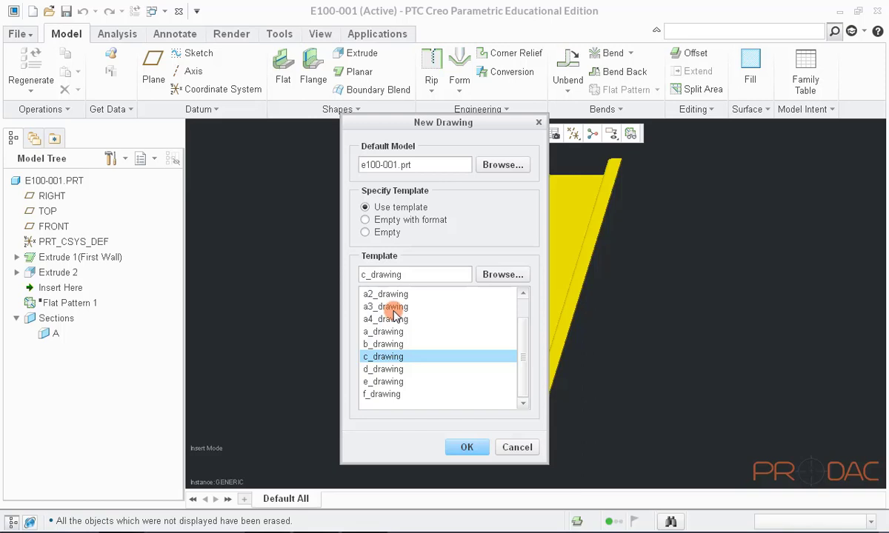
pyautogui.scroll(2, 398, 296)
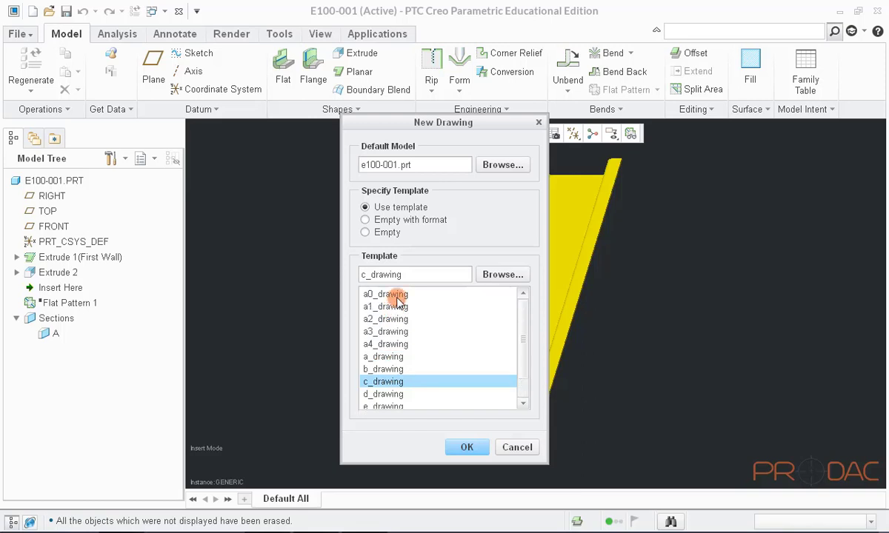
pyautogui.scroll(-2, 397, 300)
pyautogui.scroll(2, 382, 333)
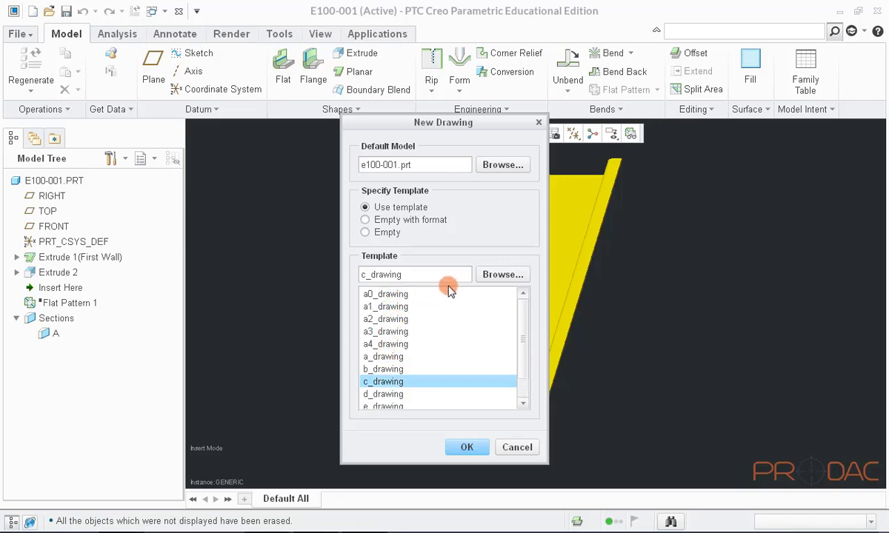
pyautogui.click(486, 276)
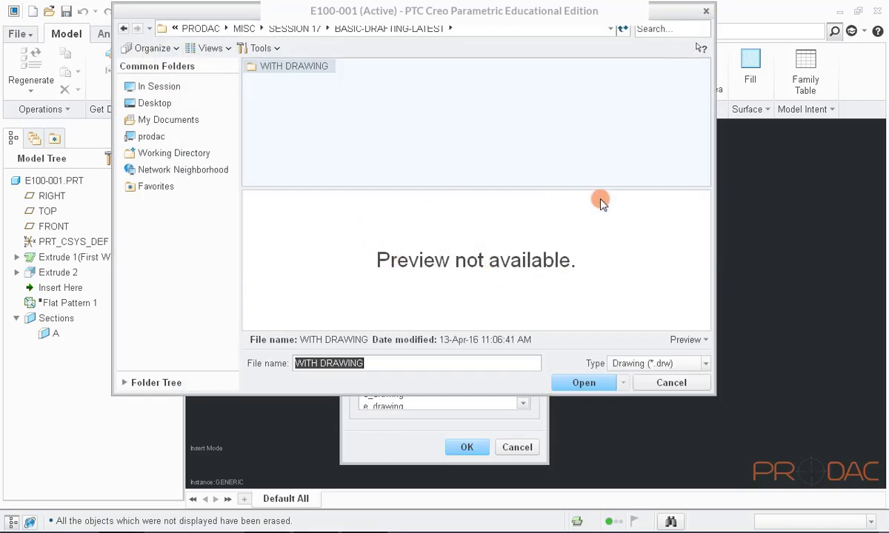
pyautogui.click(670, 383)
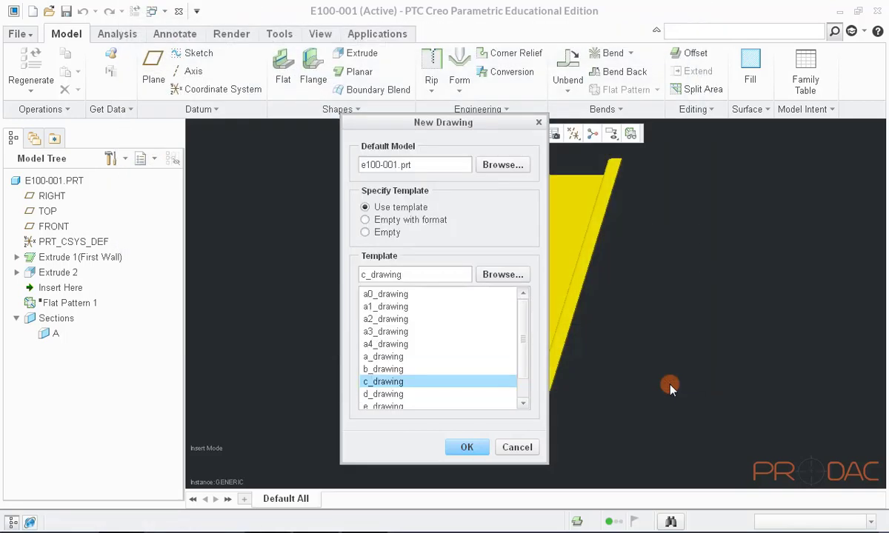
# Examine the Empty with format option and preview the system format files from b.frm through subform.frm
pyautogui.click(385, 221)
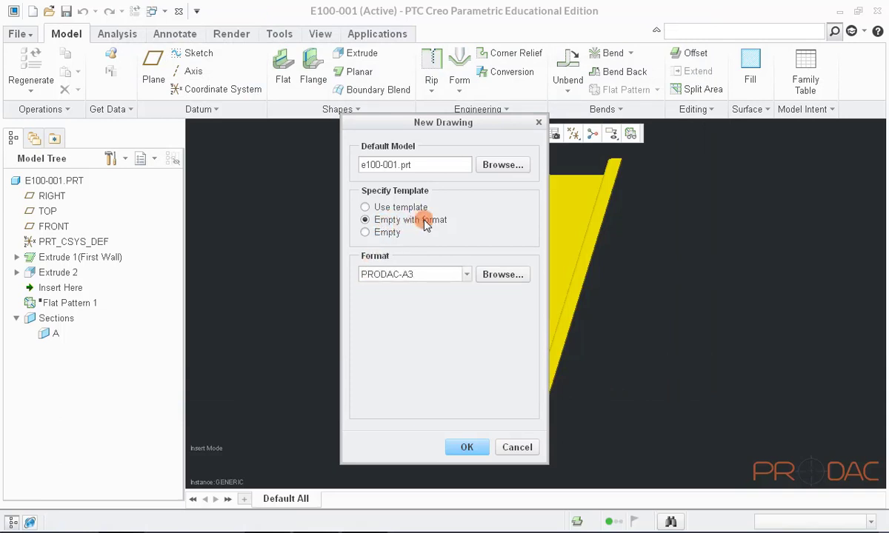
pyautogui.click(486, 274)
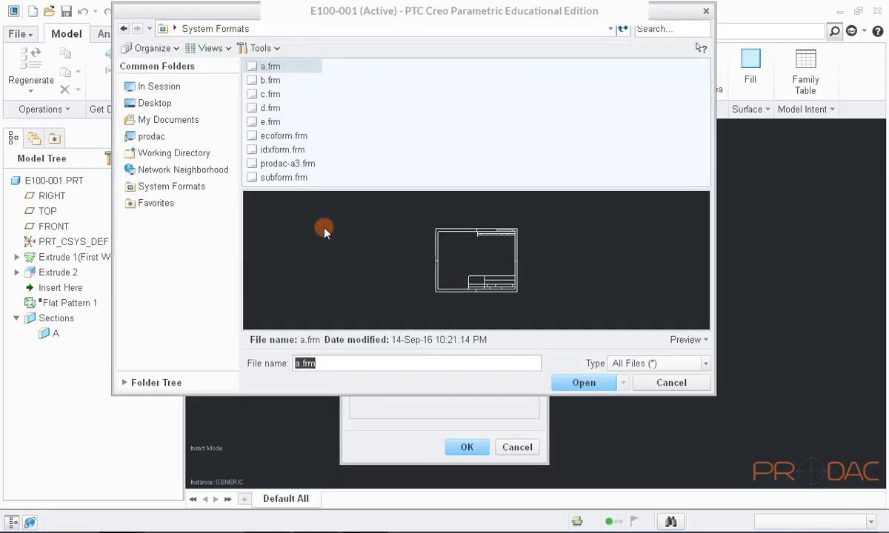
pyautogui.click(270, 79)
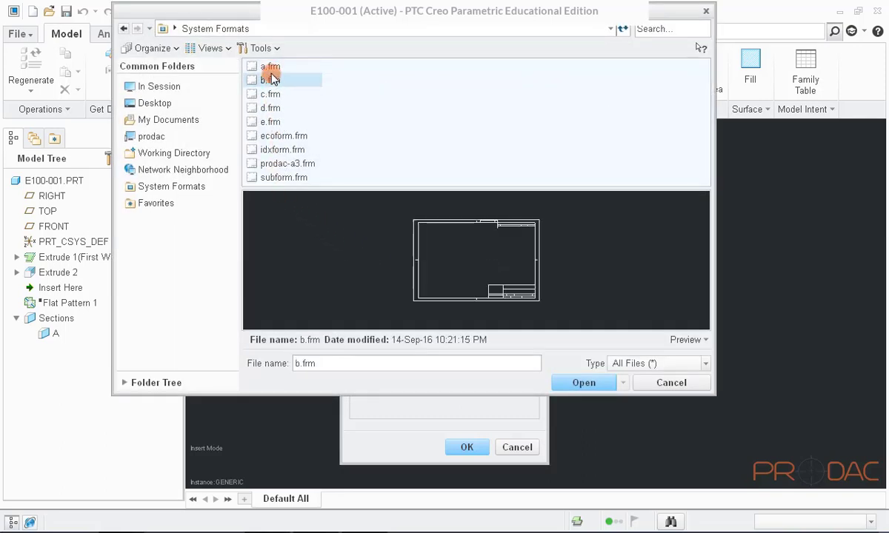
pyautogui.click(270, 93)
pyautogui.click(269, 108)
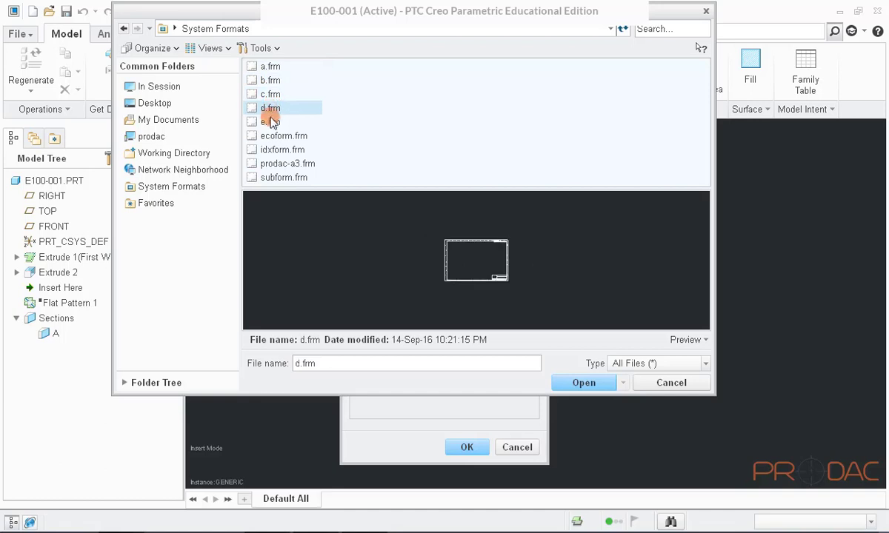
pyautogui.click(271, 121)
pyautogui.click(271, 135)
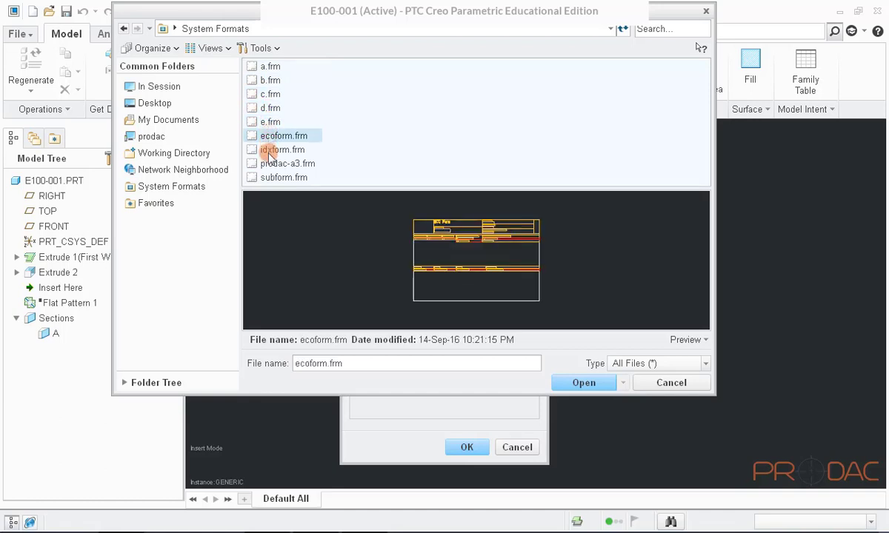
pyautogui.click(271, 150)
pyautogui.click(268, 164)
pyautogui.click(268, 177)
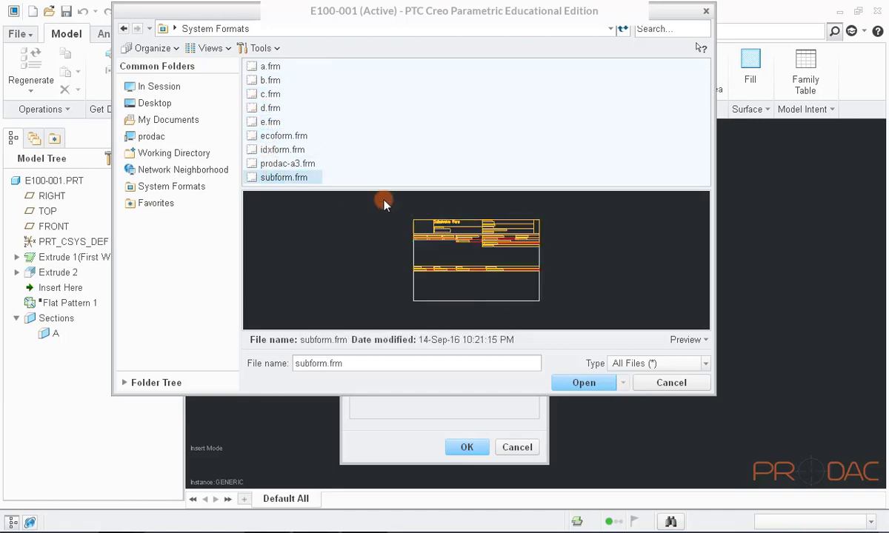
pyautogui.click(669, 383)
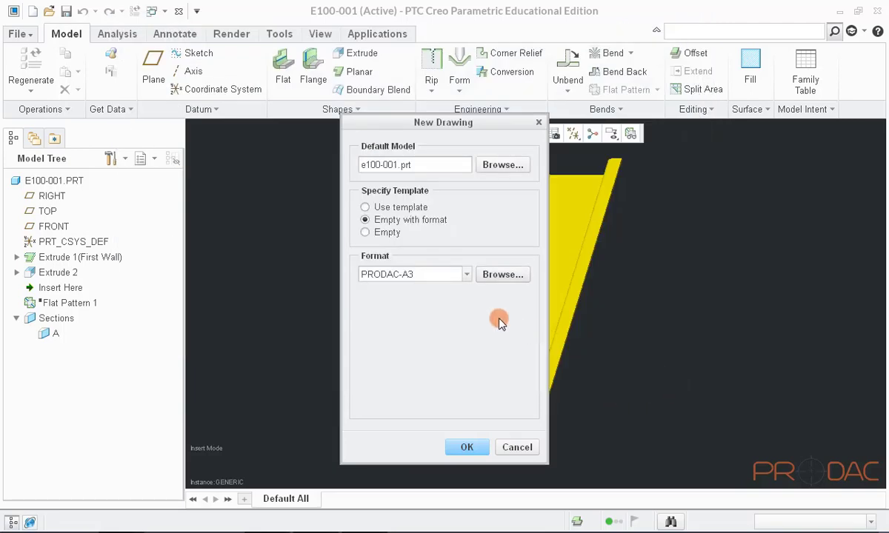
# Examine the Empty option's Portrait, Landscape and Variable orientations with their standard sizes and millimetre width and height settings
pyautogui.click(383, 232)
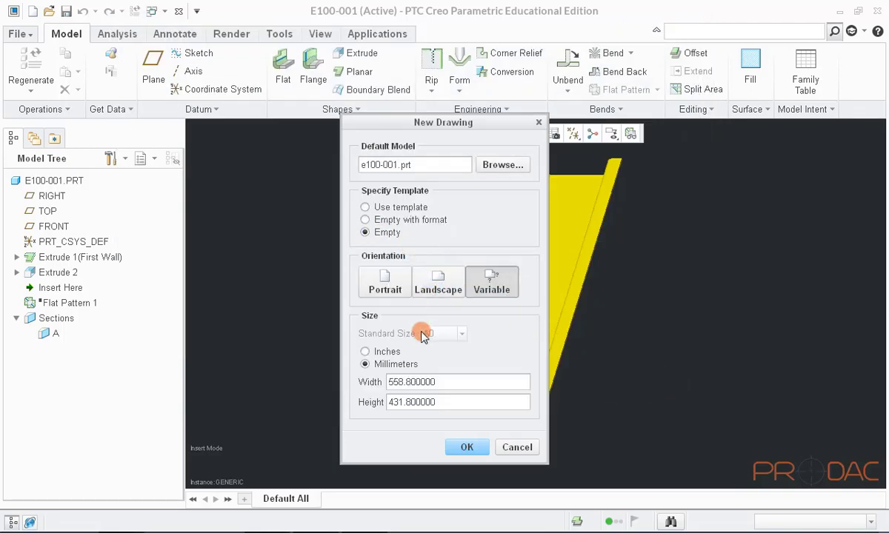
pyautogui.click(386, 289)
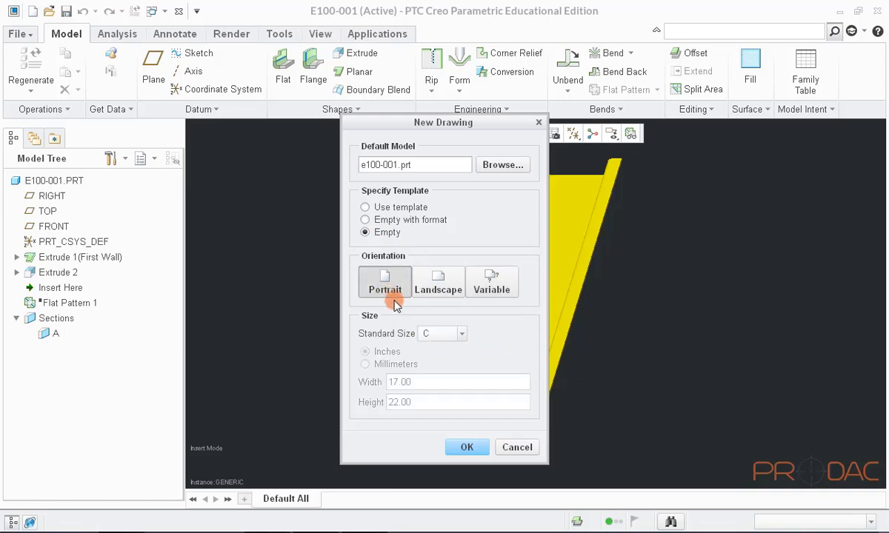
pyautogui.click(461, 335)
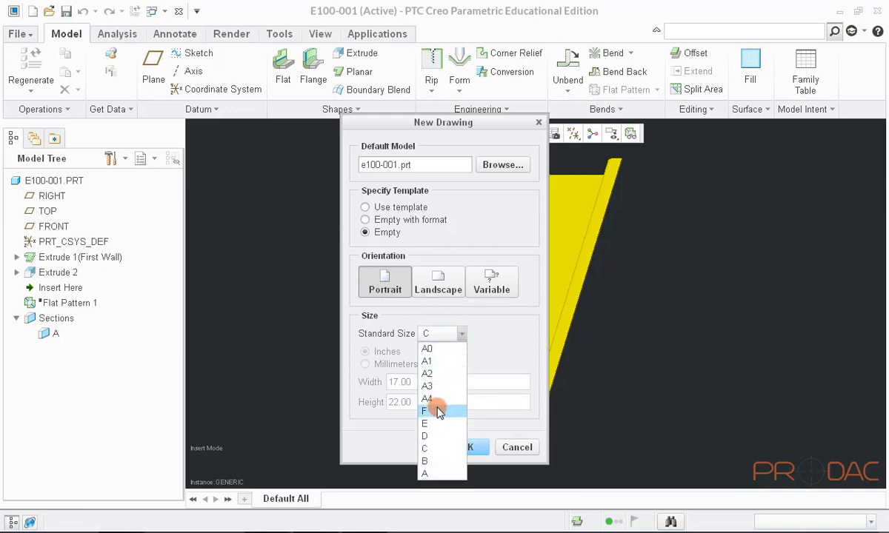
pyautogui.click(445, 307)
pyautogui.click(426, 285)
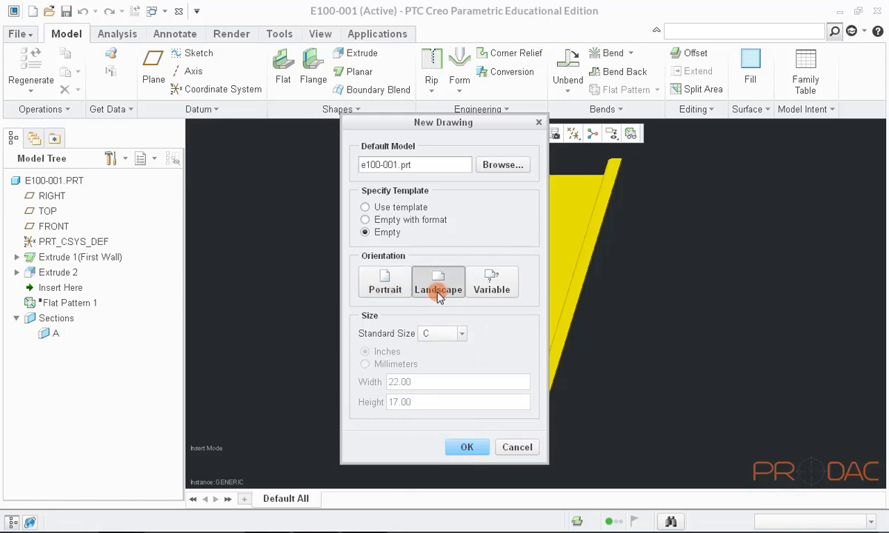
pyautogui.click(461, 334)
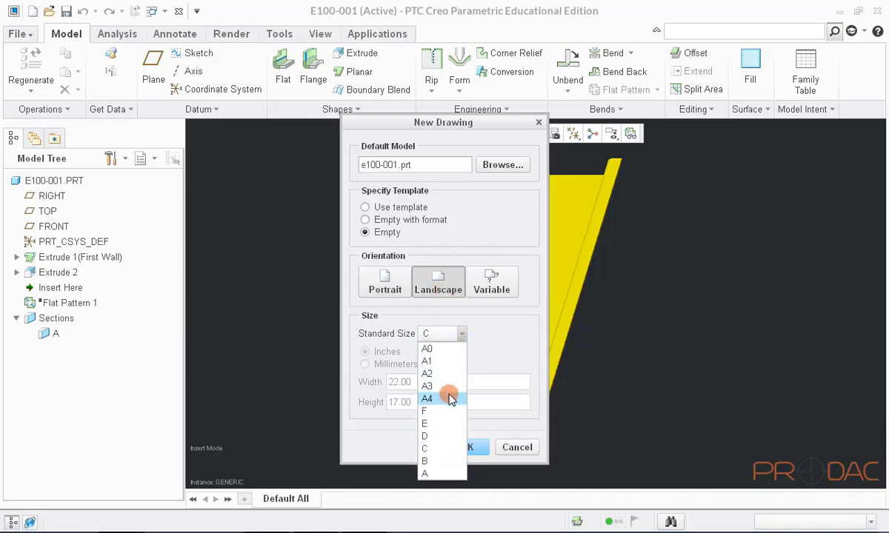
pyautogui.click(487, 337)
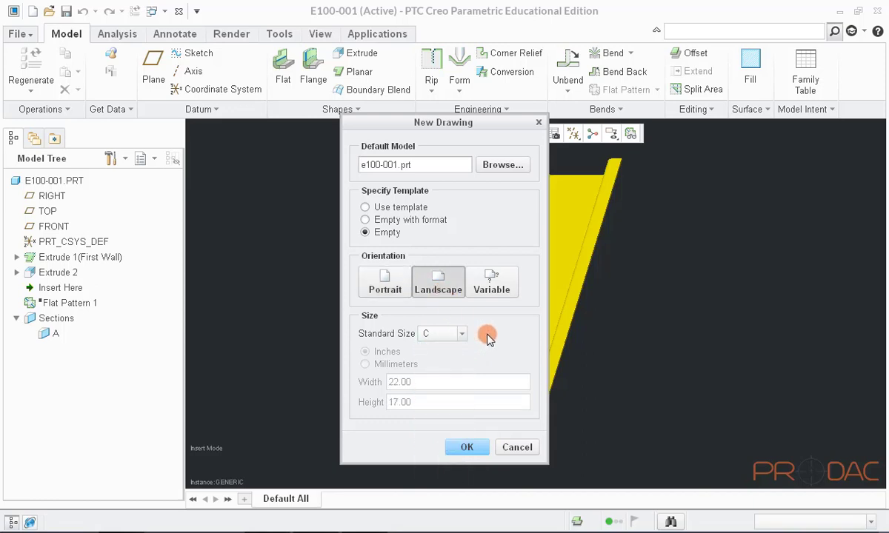
pyautogui.click(493, 291)
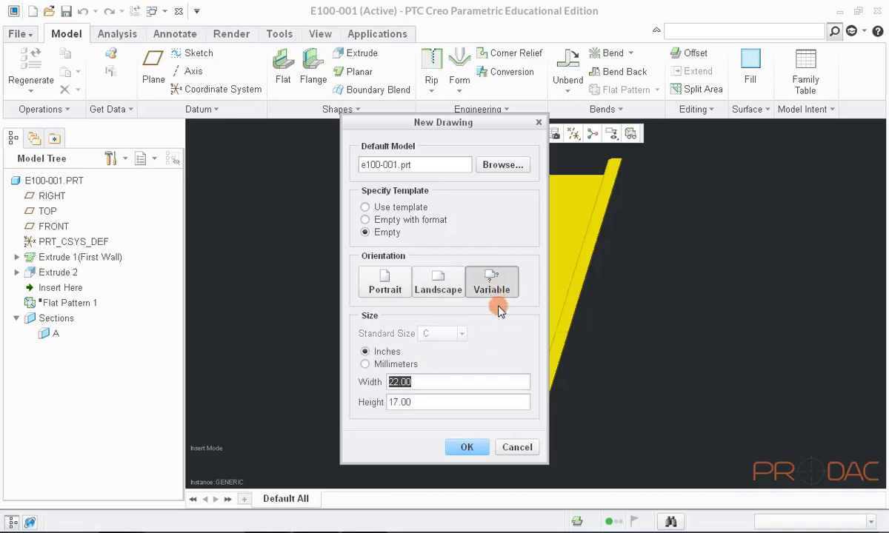
pyautogui.click(365, 365)
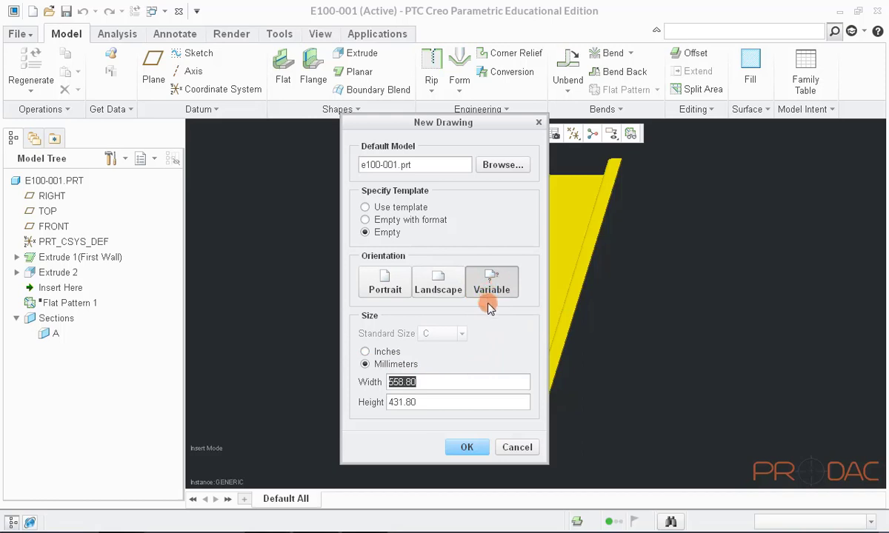
pyautogui.doubleClick(425, 400)
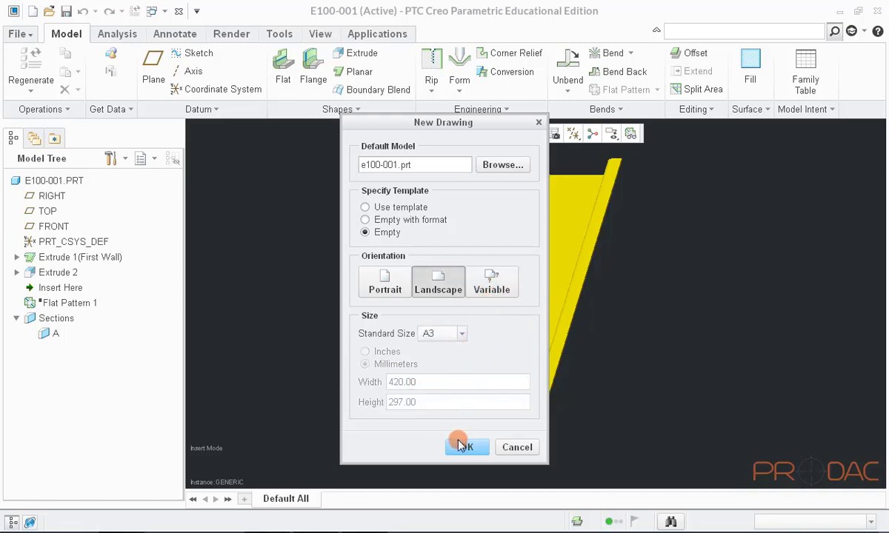
# Create the empty A3 landscape drawing from the generic instance of the part and maximize its window
pyautogui.click(460, 446)
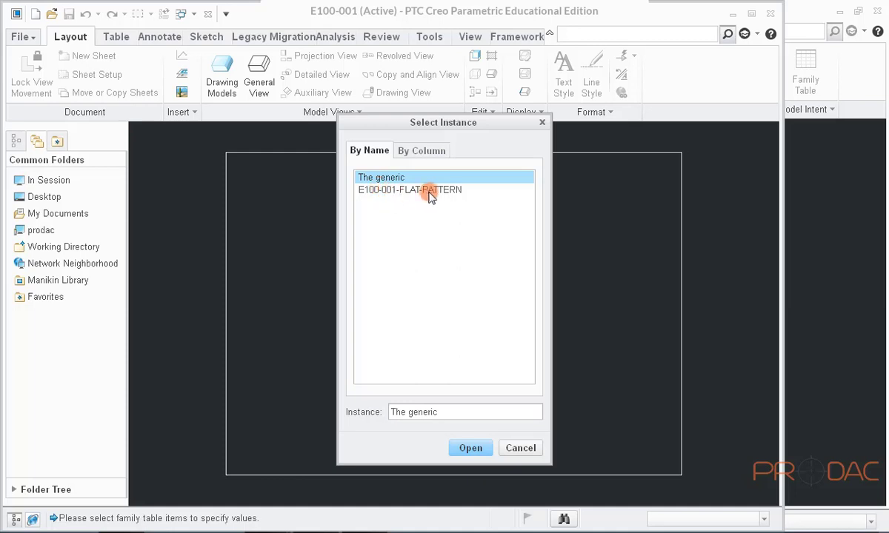
pyautogui.click(464, 447)
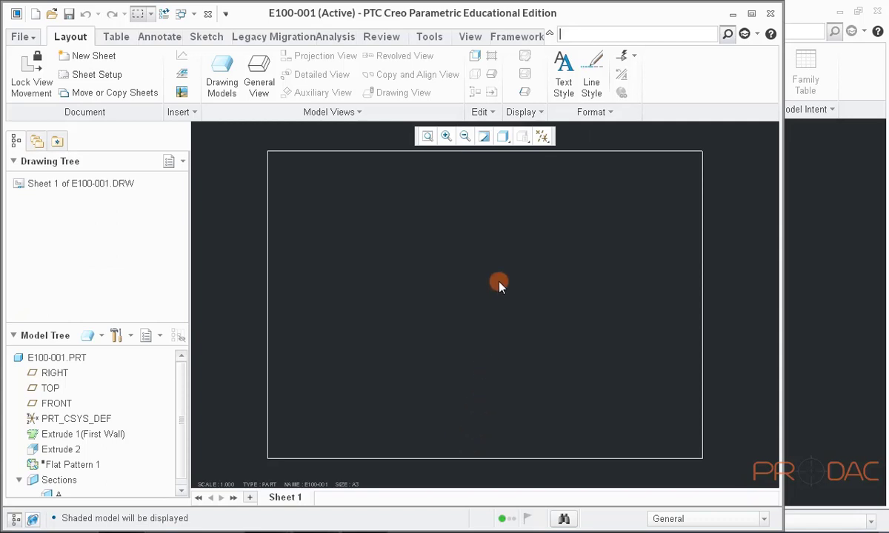
pyautogui.click(750, 13)
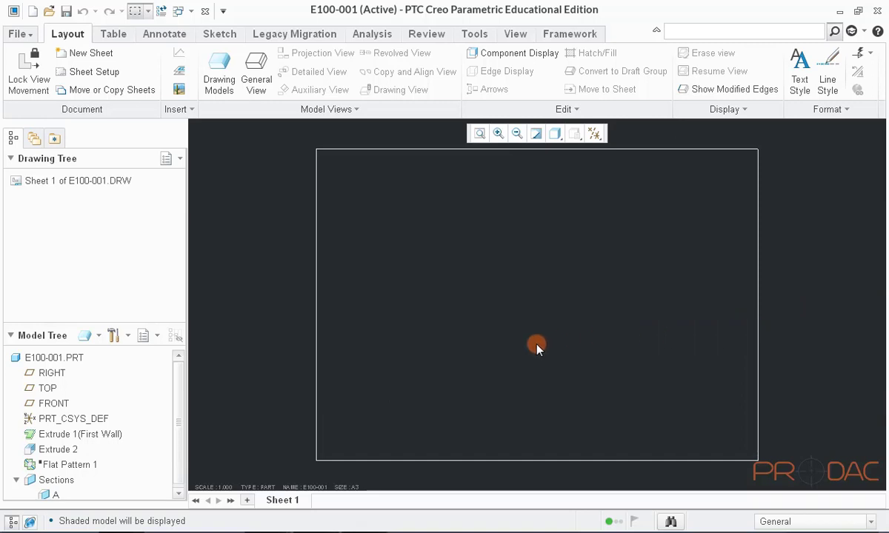
# Apply the system format prodac-a3.frm to Sheet 1 through its sheet setup
pyautogui.doubleClick(355, 491)
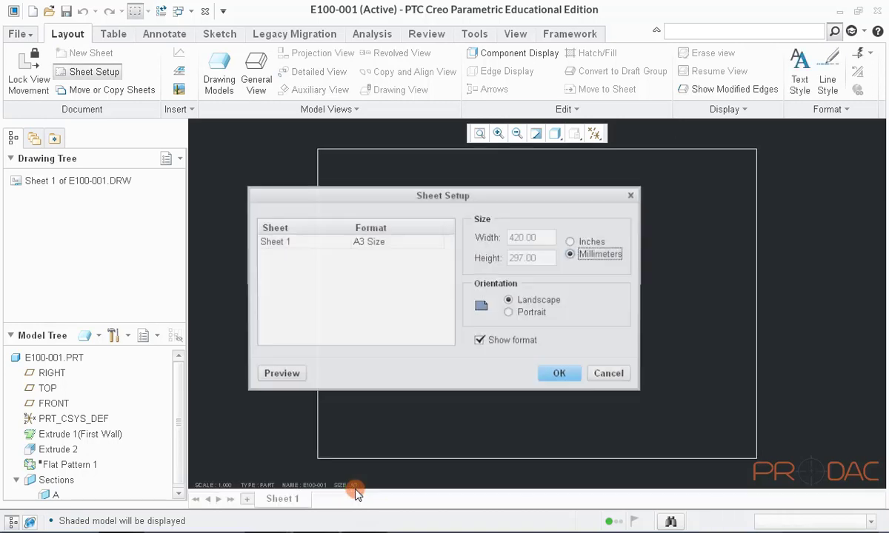
pyautogui.click(426, 240)
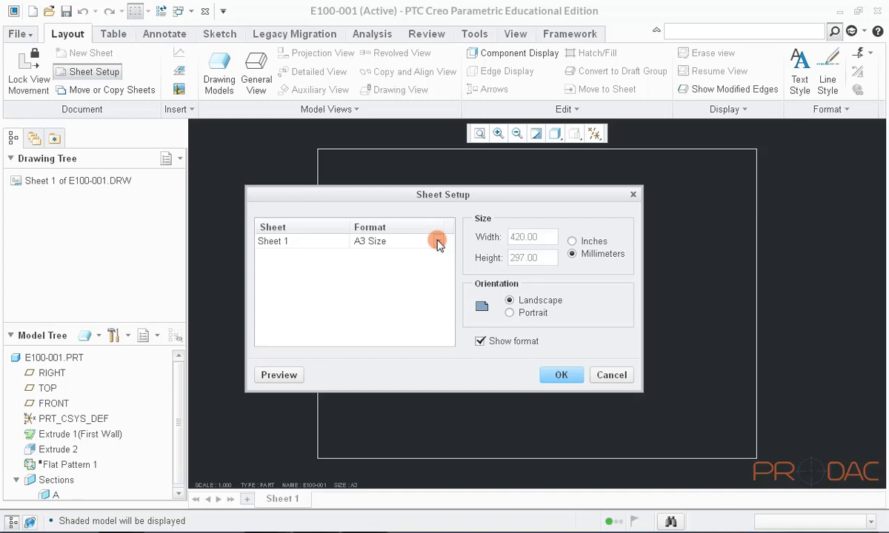
pyautogui.click(437, 245)
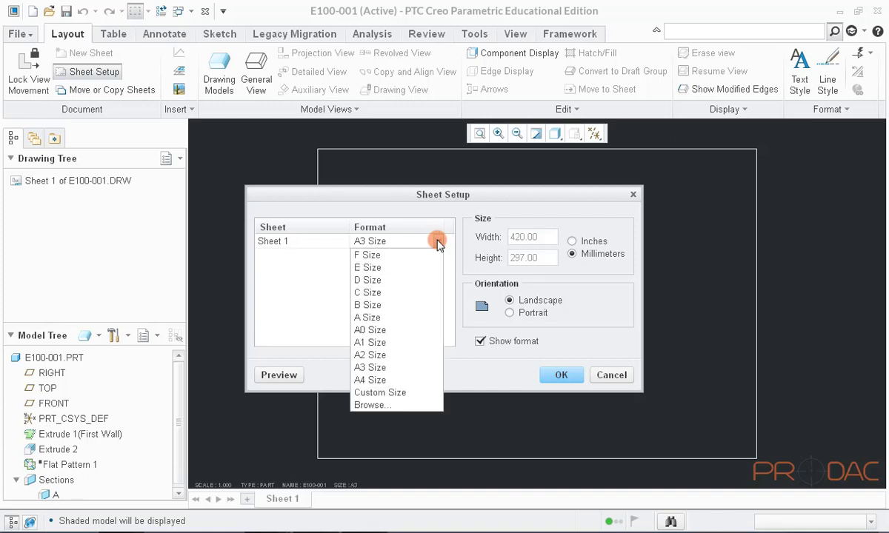
pyautogui.click(374, 406)
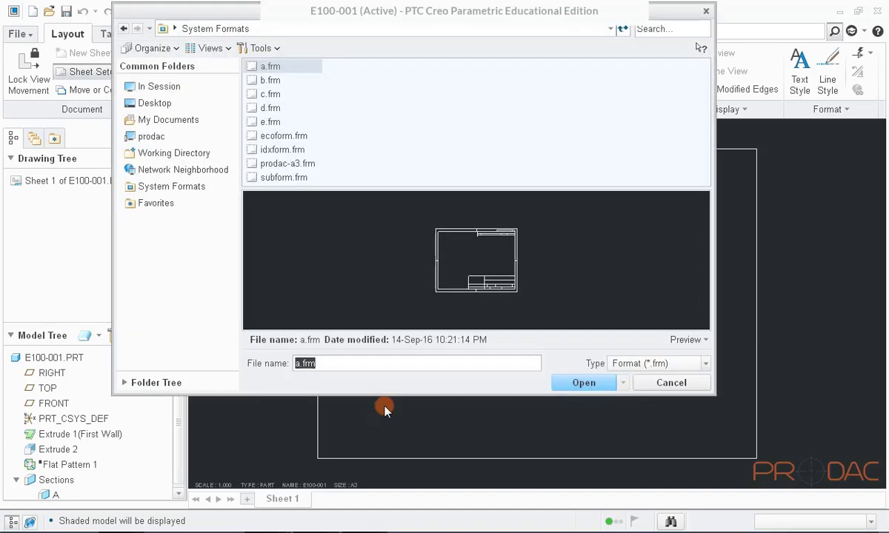
pyautogui.click(292, 165)
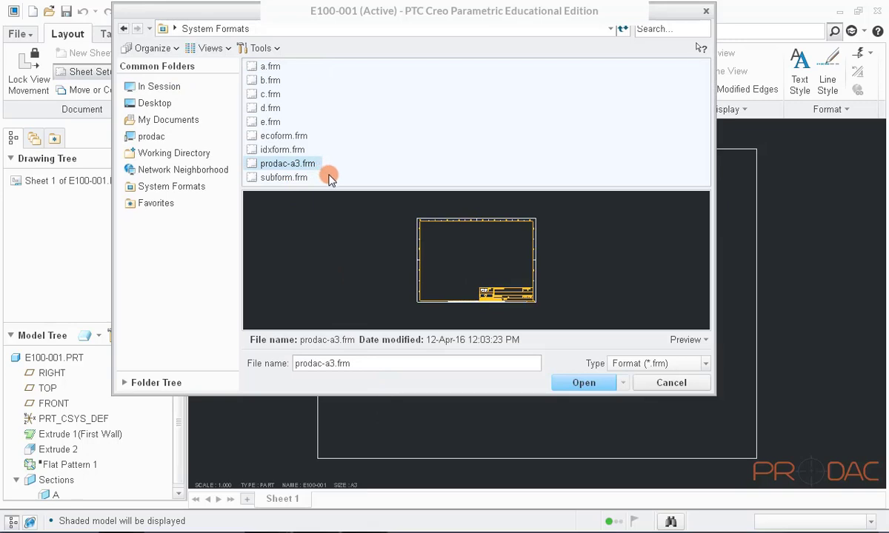
pyautogui.click(564, 383)
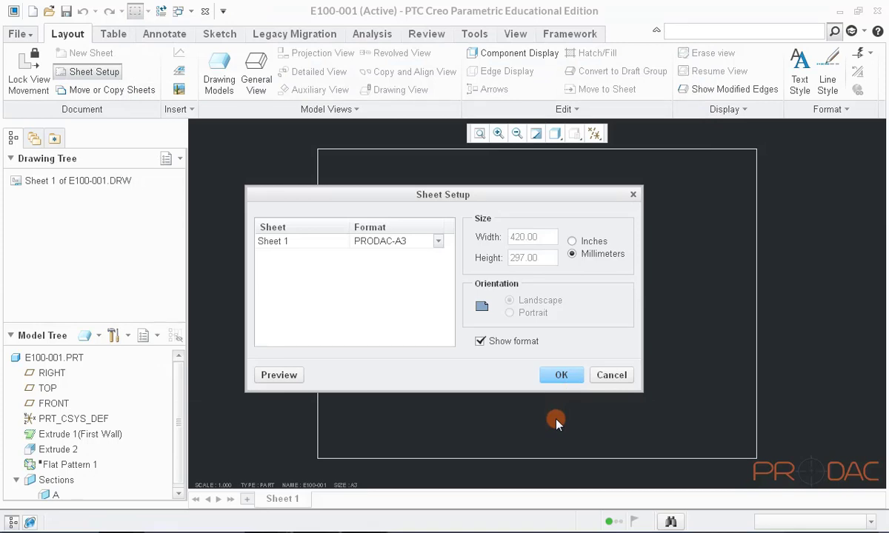
pyautogui.click(562, 375)
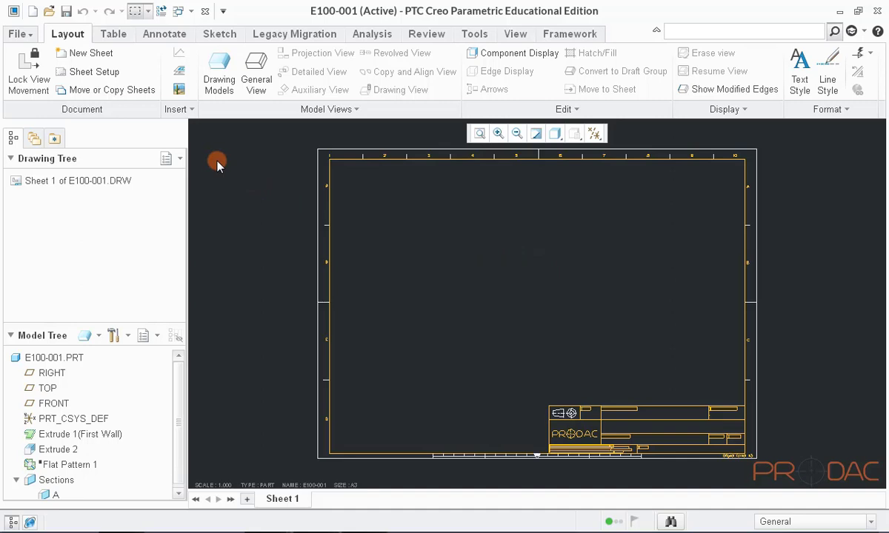
pyautogui.click(67, 35)
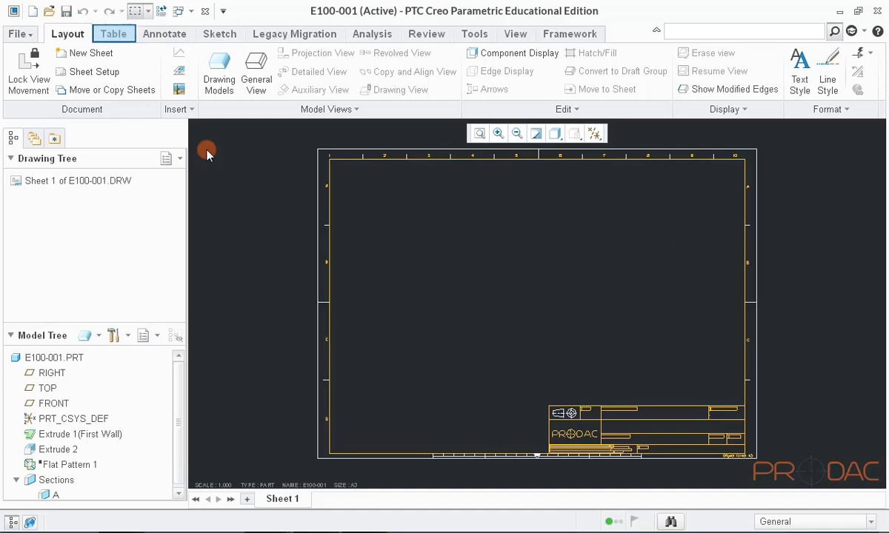
pyautogui.click(127, 37)
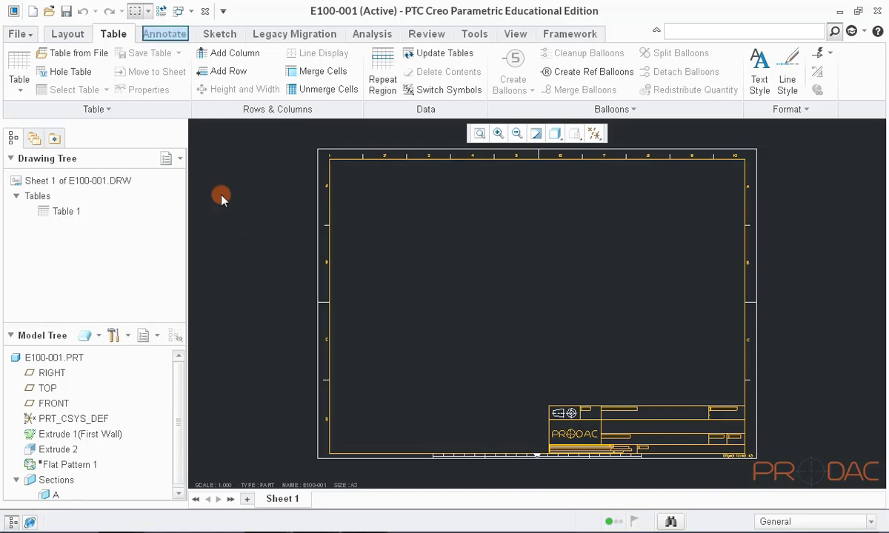
pyautogui.click(166, 34)
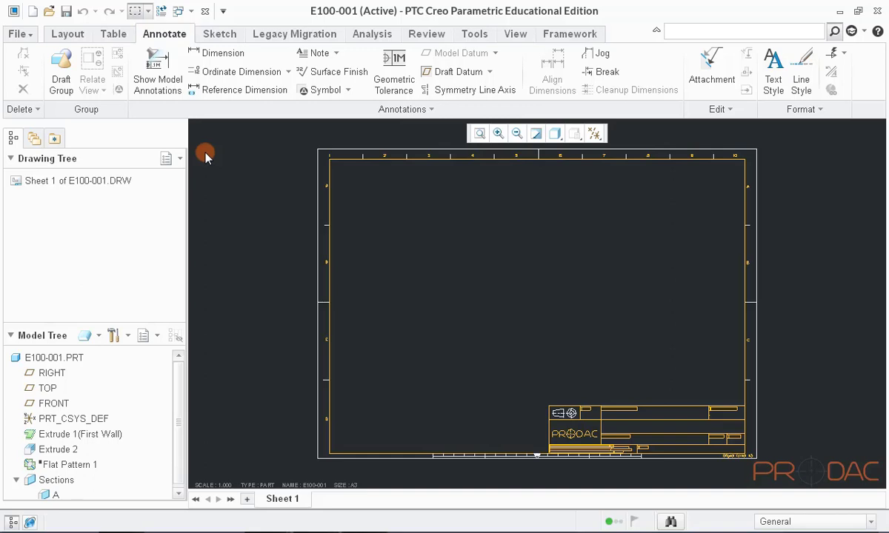
# Sketch a small draft circle in the upper-left area of the drawing sheet and deselect it
pyautogui.click(229, 34)
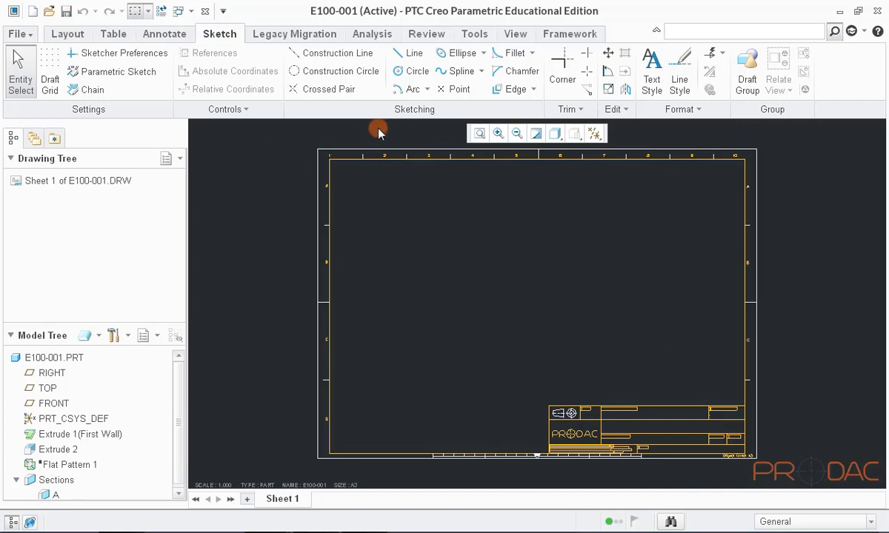
pyautogui.click(412, 76)
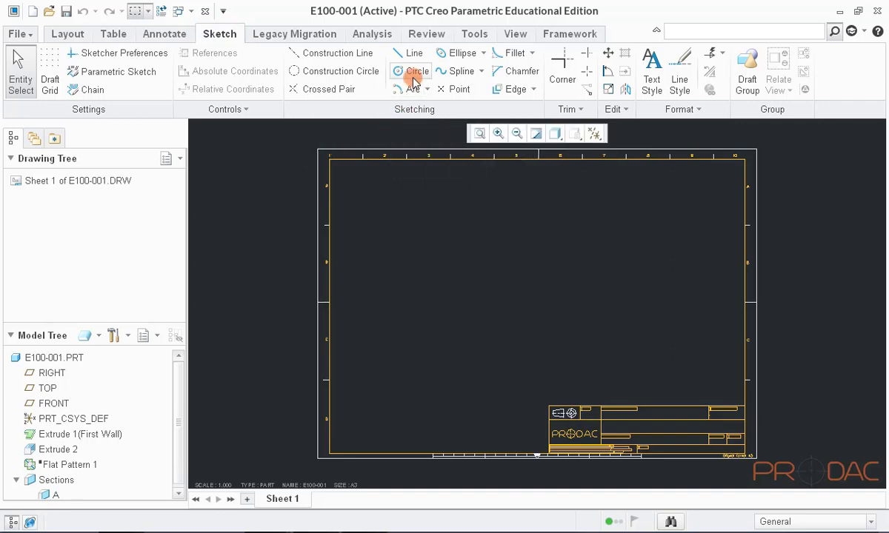
pyautogui.click(430, 228)
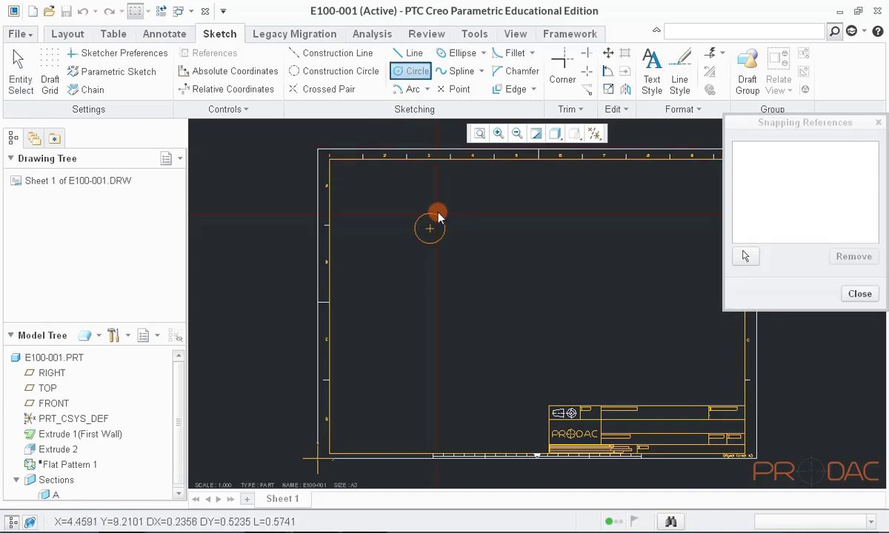
pyautogui.click(442, 215)
pyautogui.middleClick(563, 213)
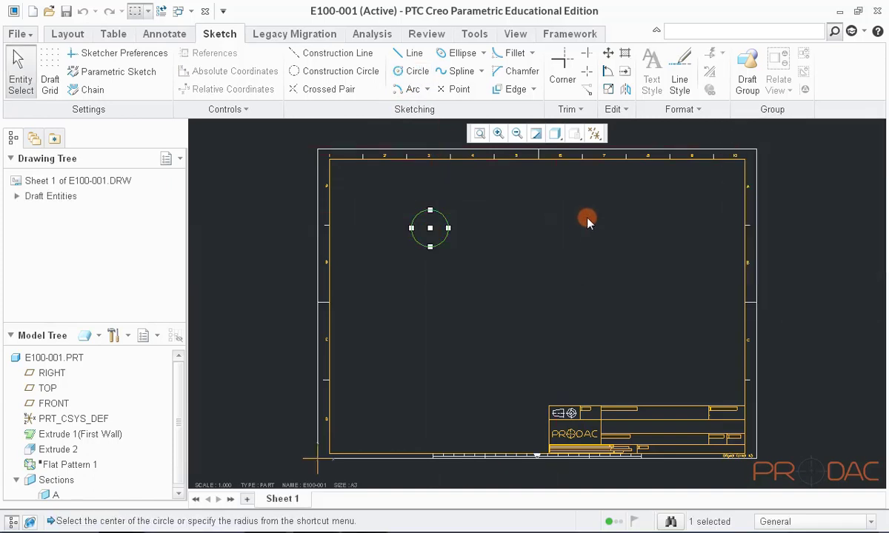
pyautogui.click(587, 221)
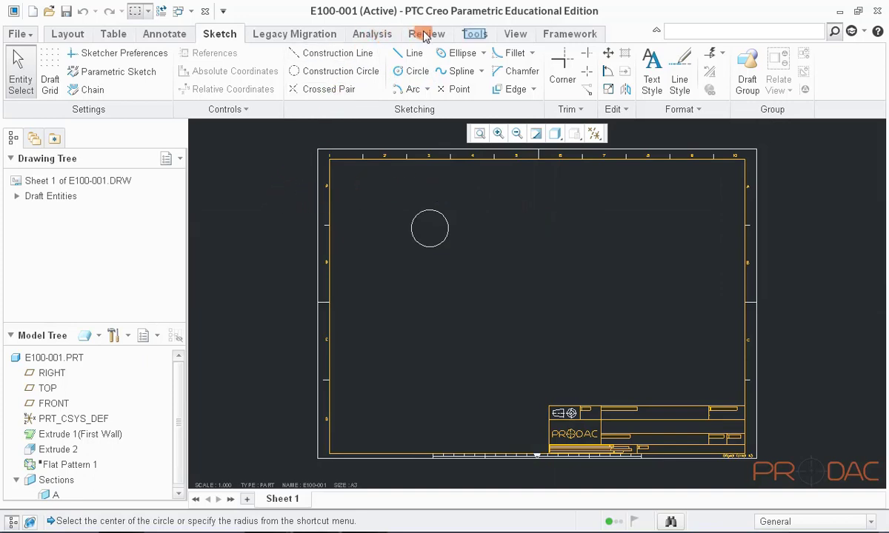
# Toggle the datum plane, axis and point displays and tags on and back off, and turn off the coordinate system name tags
pyautogui.click(483, 39)
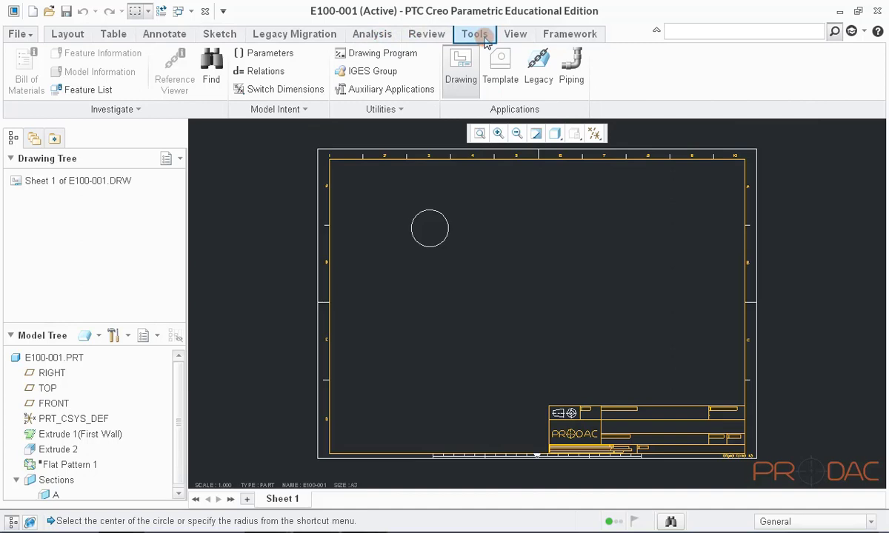
pyautogui.click(308, 158)
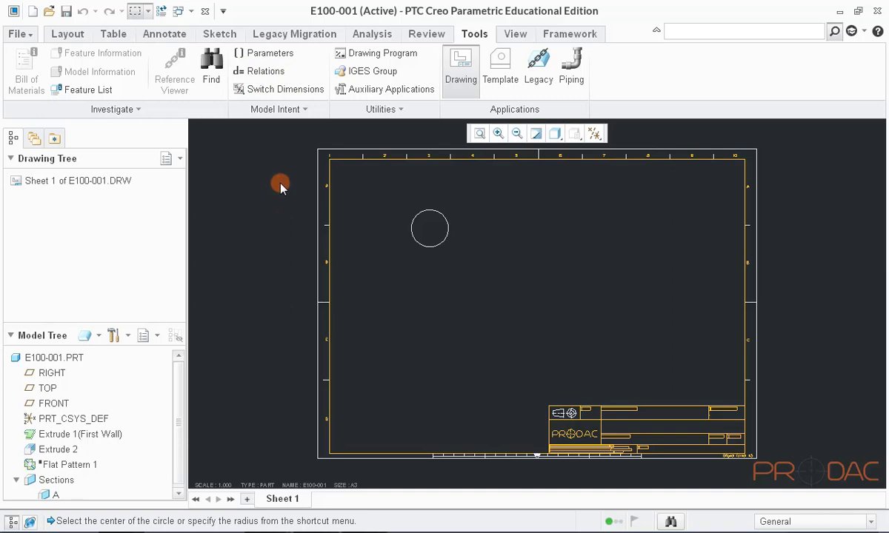
pyautogui.click(514, 36)
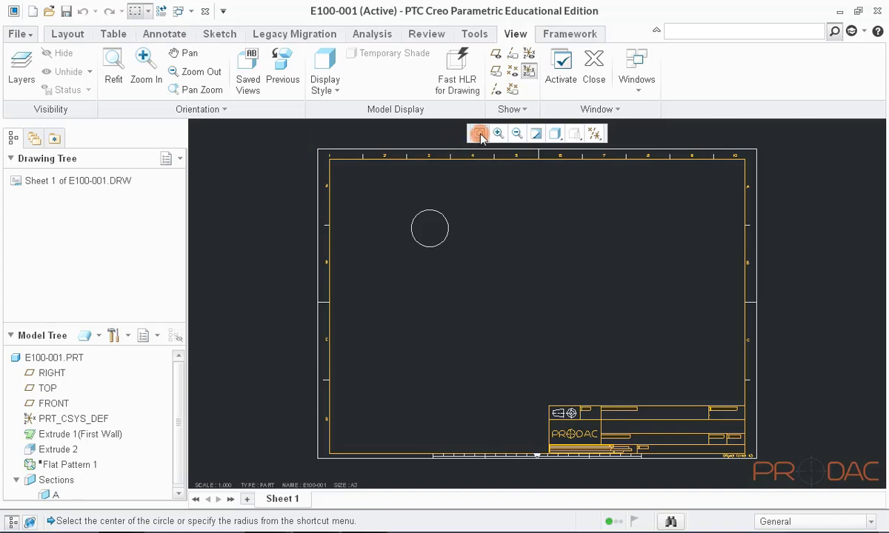
pyautogui.click(495, 75)
pyautogui.click(499, 89)
pyautogui.click(512, 89)
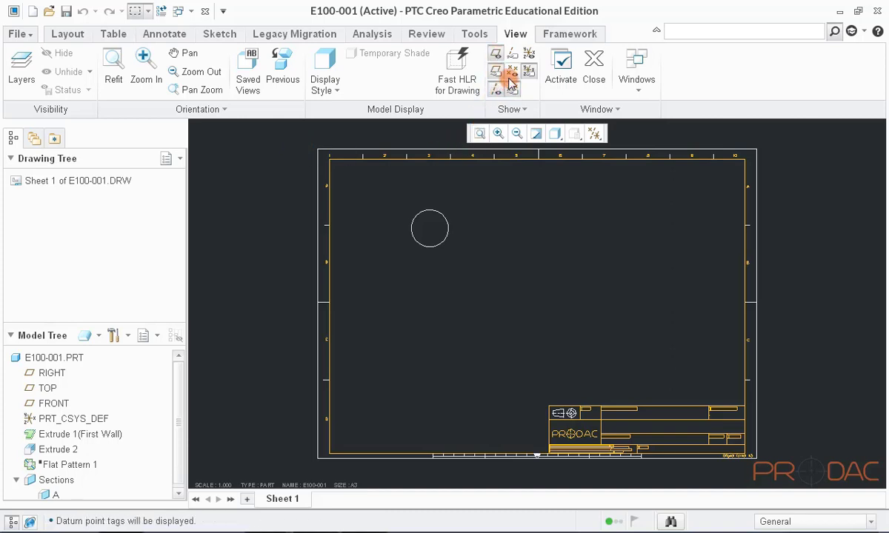
pyautogui.click(511, 73)
pyautogui.click(513, 85)
pyautogui.click(514, 74)
pyautogui.click(498, 89)
pyautogui.click(497, 72)
pyautogui.click(497, 55)
pyautogui.click(528, 70)
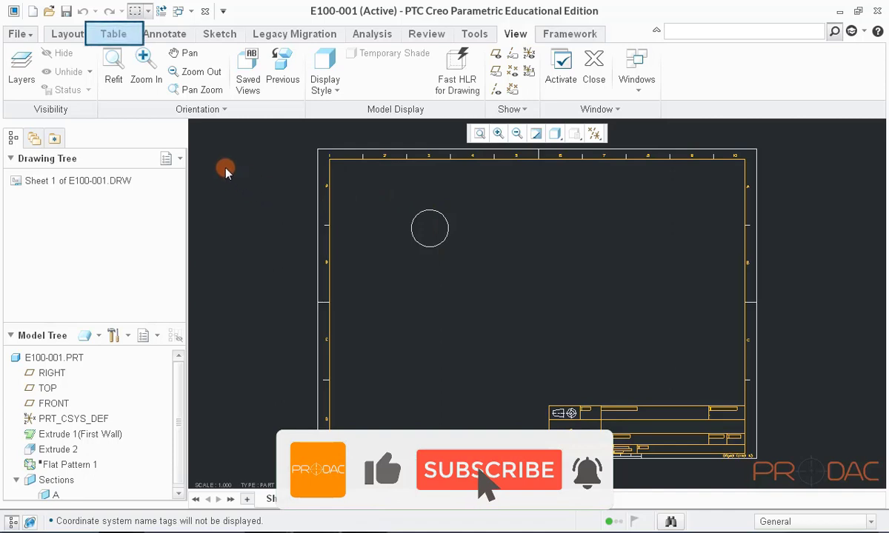
# Try to select the draft circle while working with the table commands, dismissing the selection hint
pyautogui.click(115, 34)
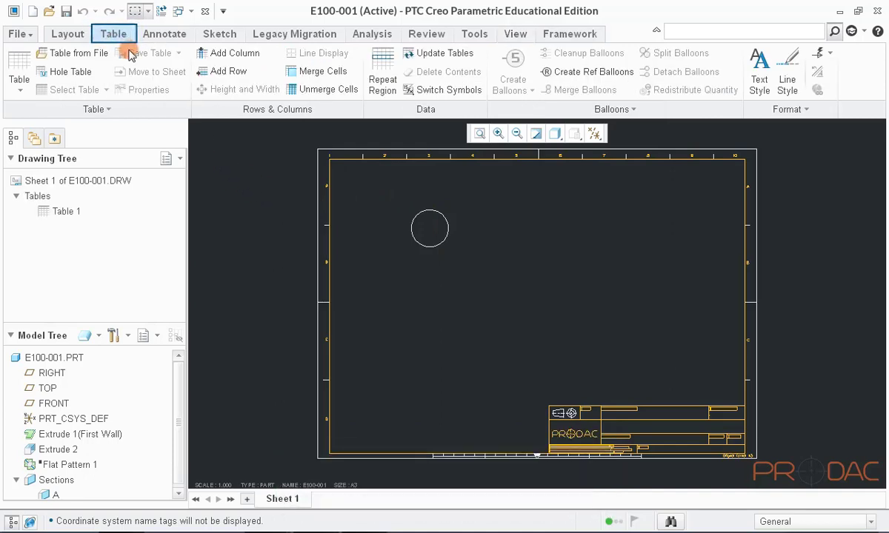
pyautogui.click(438, 214)
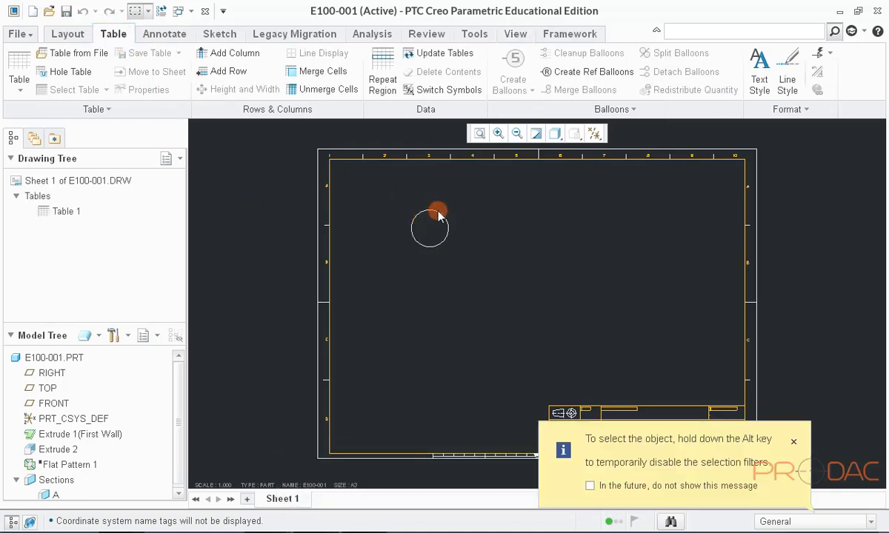
pyautogui.click(793, 441)
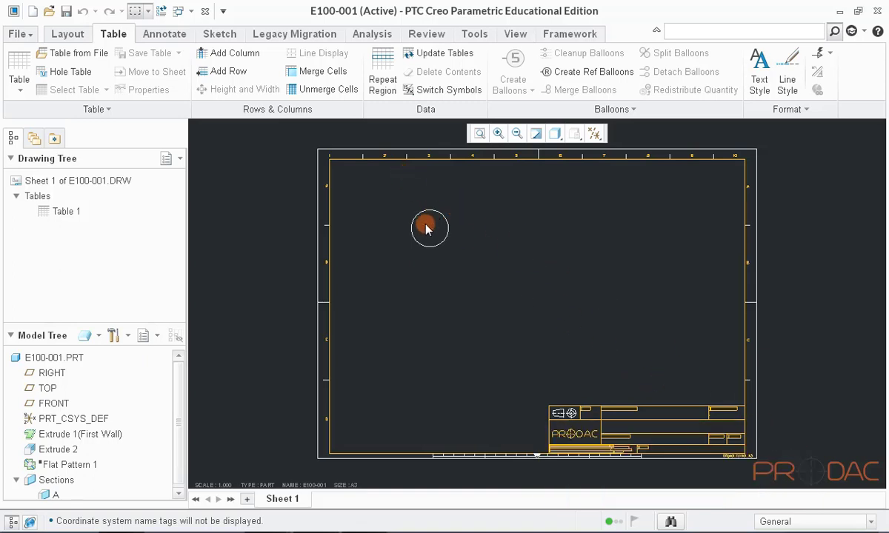
pyautogui.scroll(-5, 429, 216)
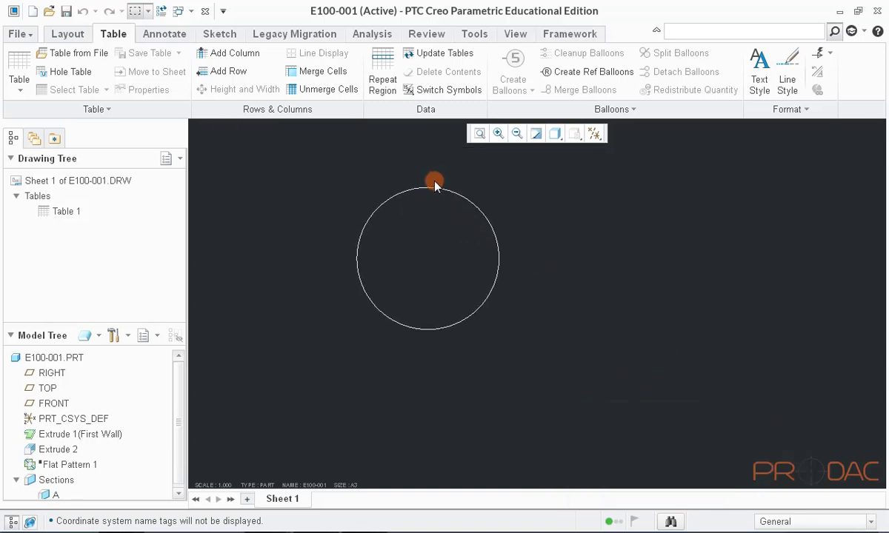
pyautogui.click(170, 37)
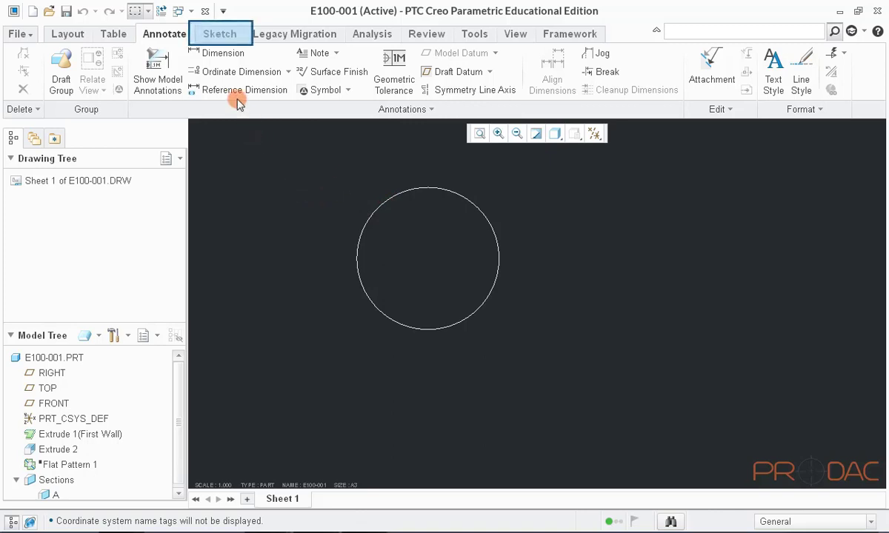
# Check that the draft circle can be selected among the sketch entities, and delete it from the sheet
pyautogui.click(220, 37)
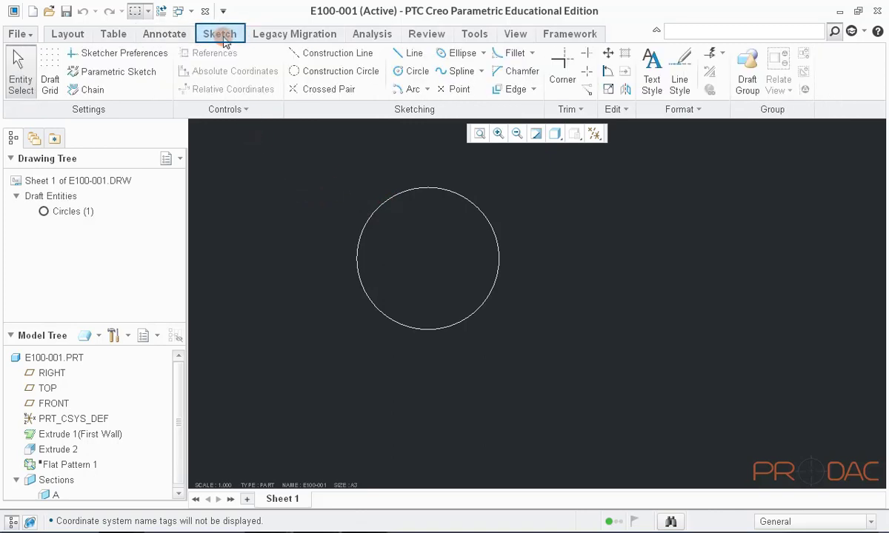
pyautogui.click(385, 199)
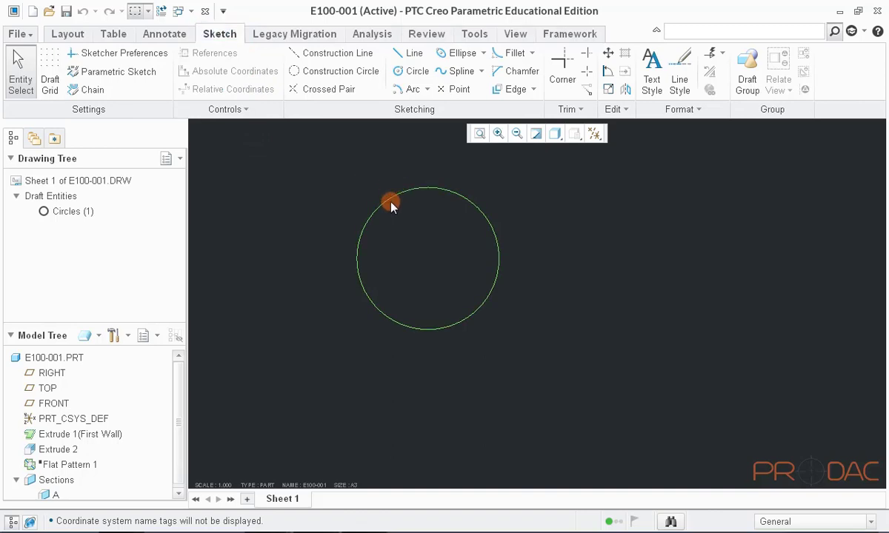
pyautogui.click(379, 206)
pyautogui.click(269, 170)
pyautogui.click(181, 34)
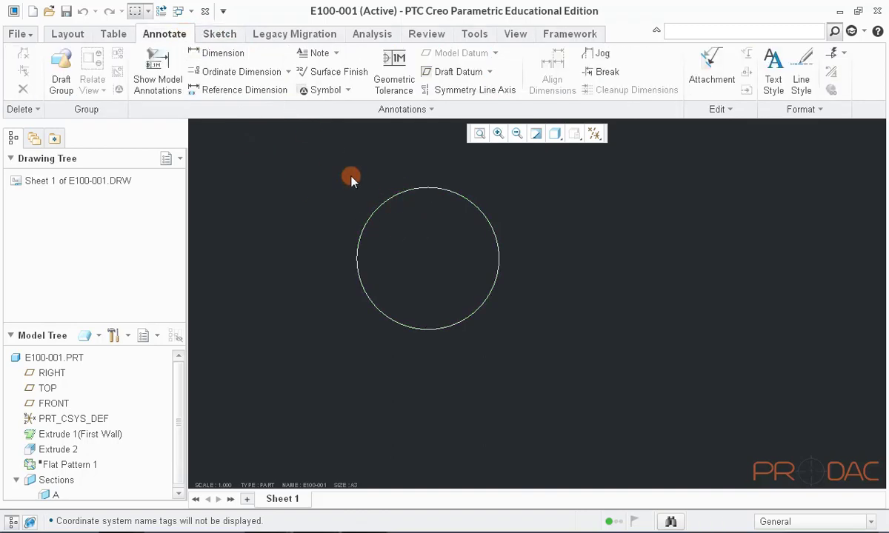
pyautogui.click(217, 35)
pyautogui.click(386, 196)
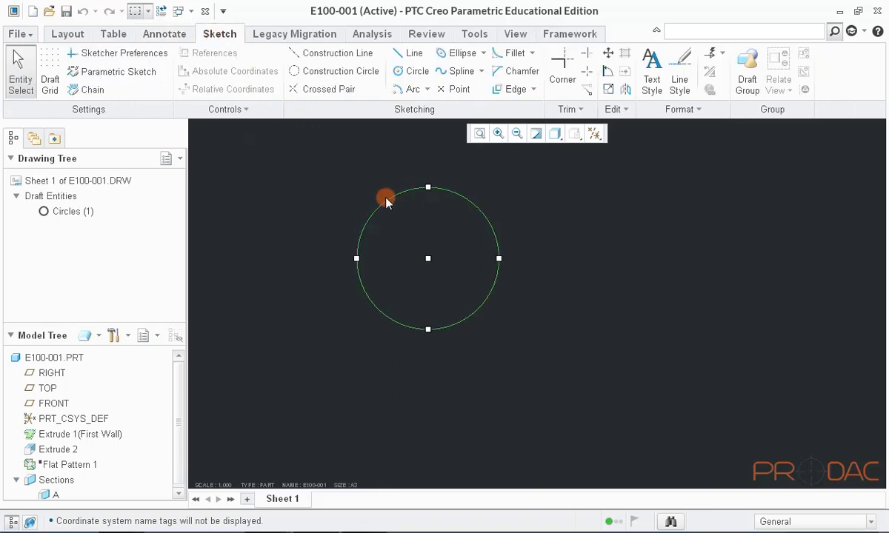
pyautogui.press('Delete')
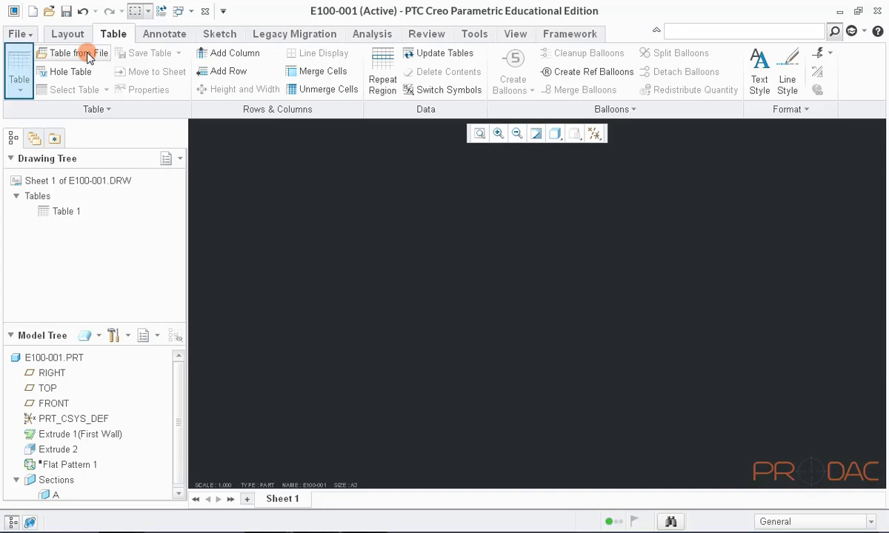
# Insert a table with five columns and three rows in the empty area of the sheet
pyautogui.click(16, 69)
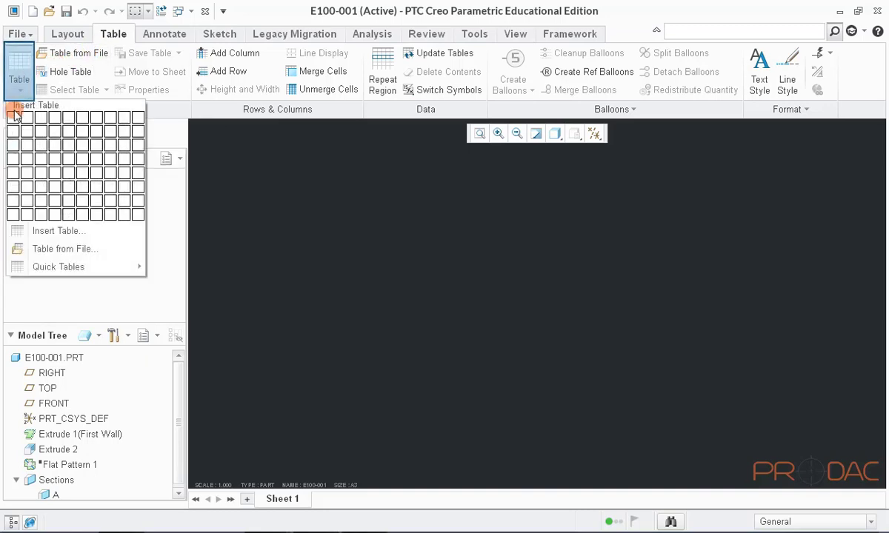
pyautogui.click(65, 144)
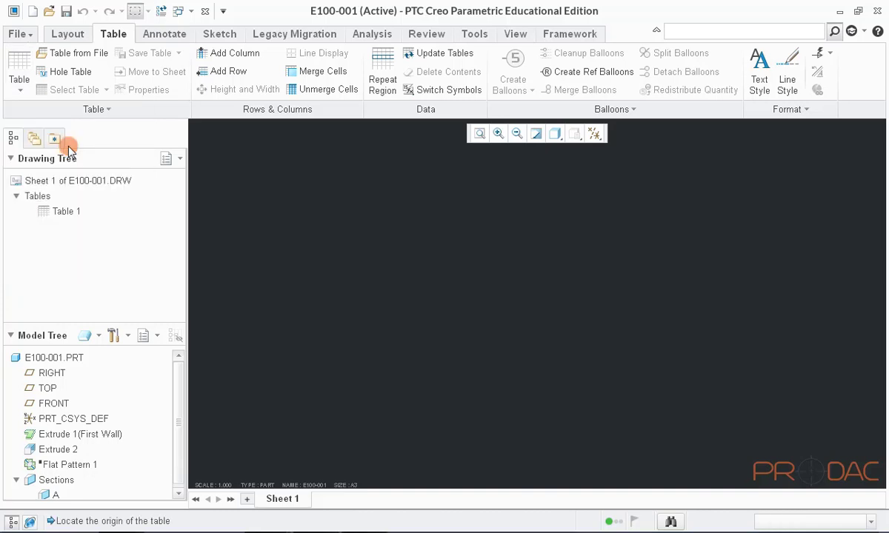
pyautogui.click(330, 216)
pyautogui.click(443, 173)
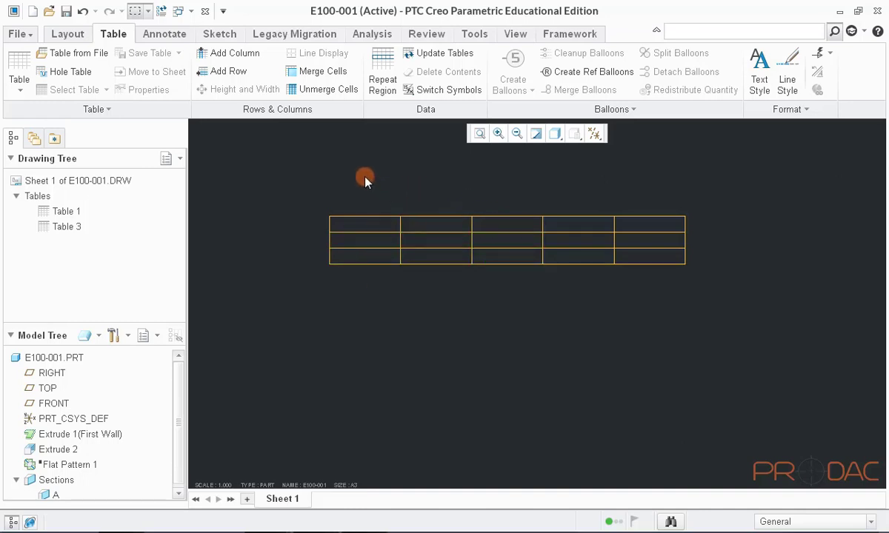
# Add columns at the left outer edge of the new table with Add Column
pyautogui.click(244, 55)
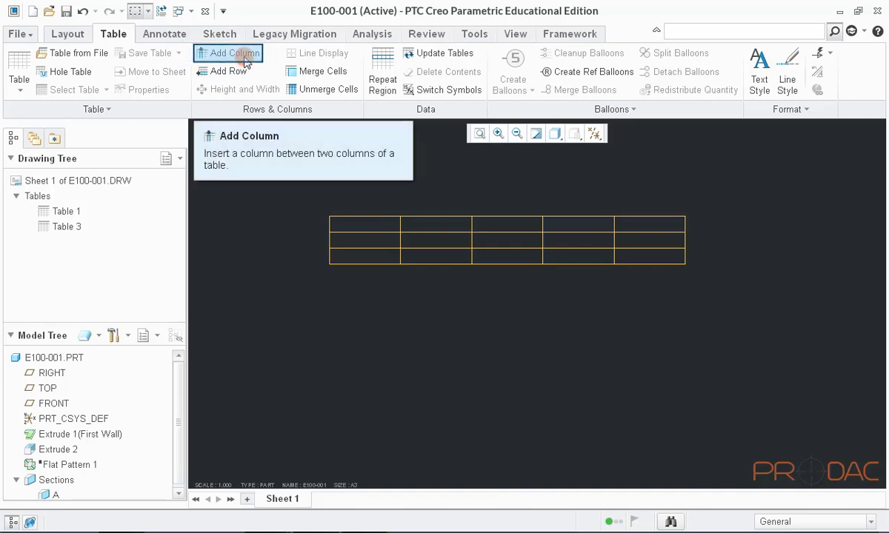
pyautogui.scroll(3, 324, 238)
pyautogui.click(328, 241)
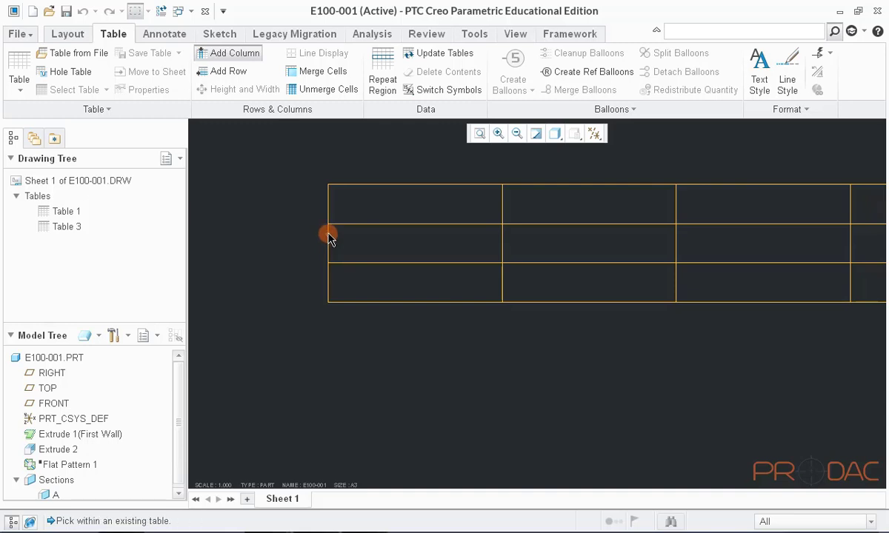
pyautogui.scroll(3, 329, 226)
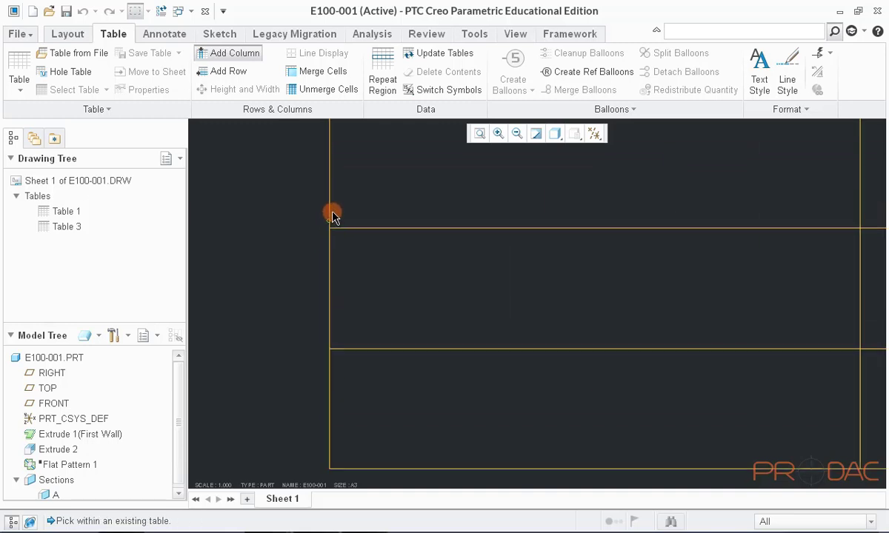
pyautogui.click(333, 215)
pyautogui.click(326, 227)
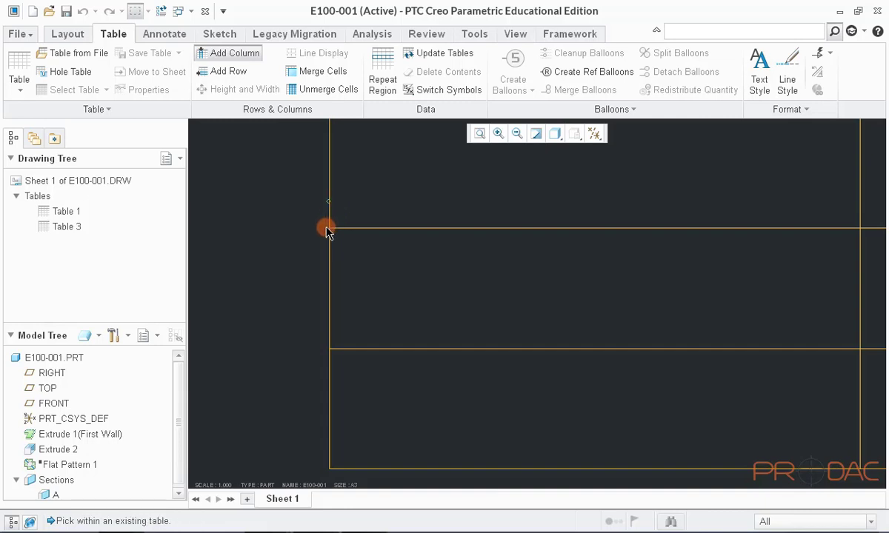
pyautogui.scroll(-4, 494, 254)
# Add further columns at the table's right outer edge to bring it to nine columns
pyautogui.scroll(5, 745, 245)
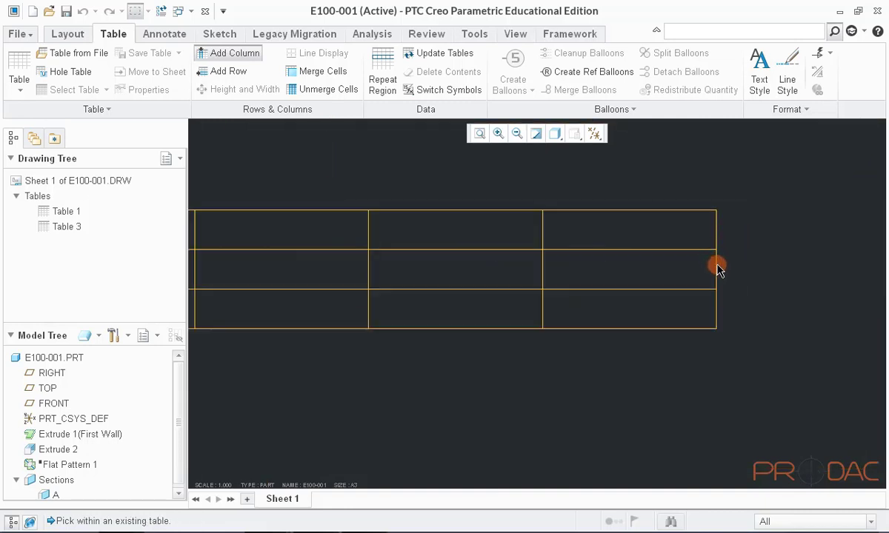
pyautogui.click(717, 268)
pyautogui.scroll(-3, 482, 275)
pyautogui.scroll(3, 591, 265)
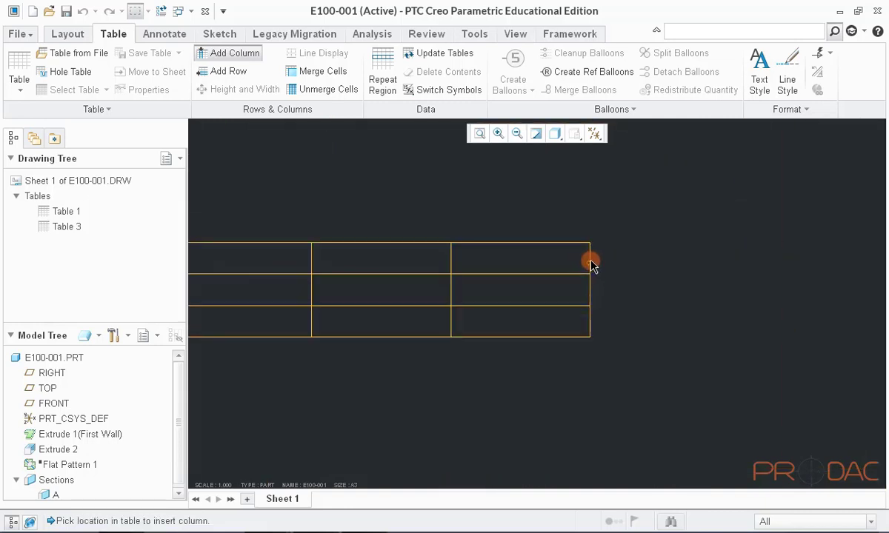
pyautogui.click(592, 265)
pyautogui.scroll(3, 592, 280)
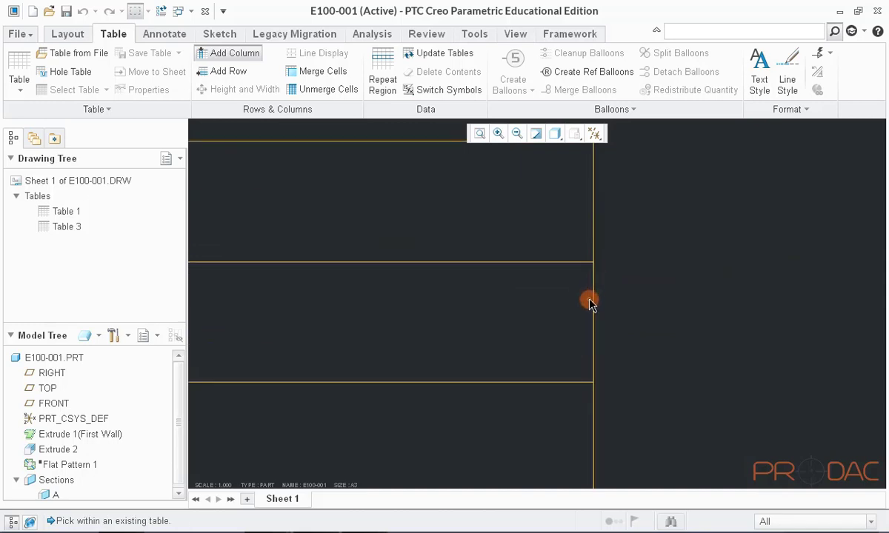
pyautogui.click(591, 304)
pyautogui.scroll(-4, 638, 297)
pyautogui.scroll(2, 321, 311)
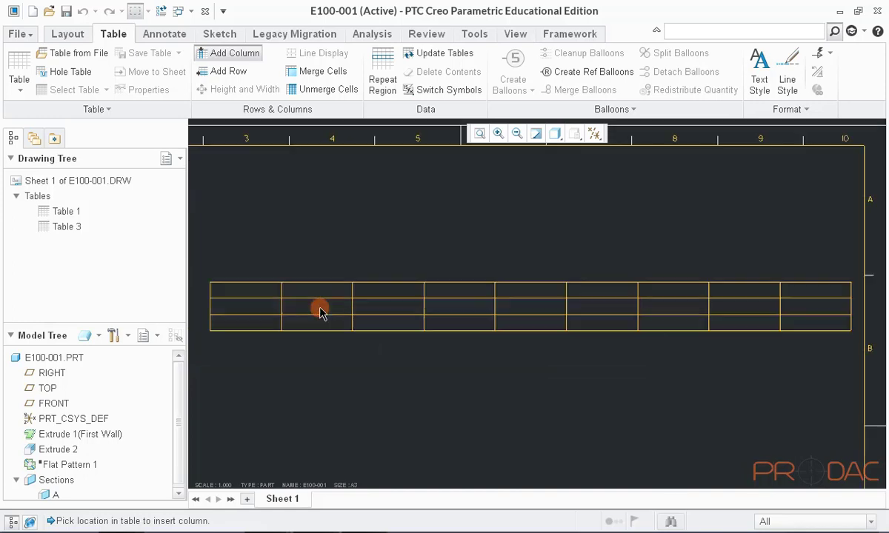
# Add three rows at the bottom of the table with Add Row and leave the command
pyautogui.scroll(1, 319, 307)
pyautogui.click(227, 70)
pyautogui.scroll(-3, 437, 183)
pyautogui.scroll(3, 310, 281)
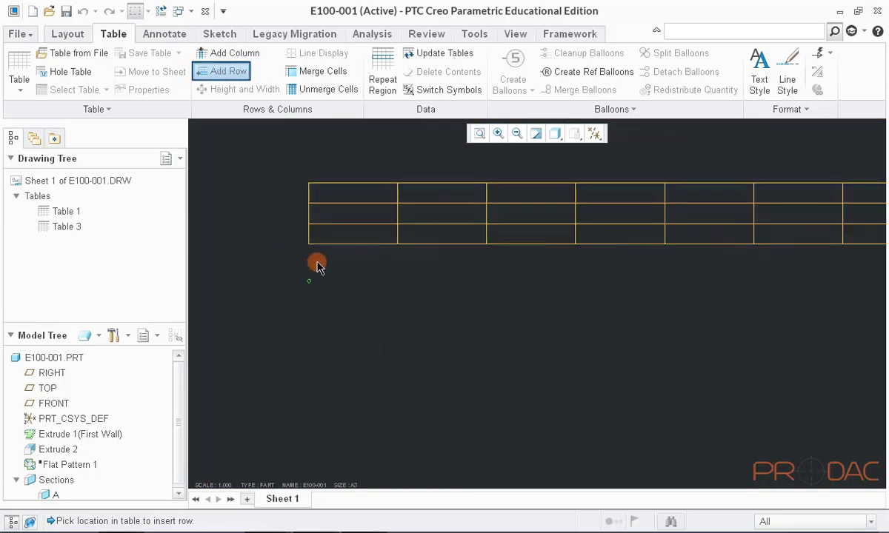
pyautogui.click(324, 236)
pyautogui.click(330, 255)
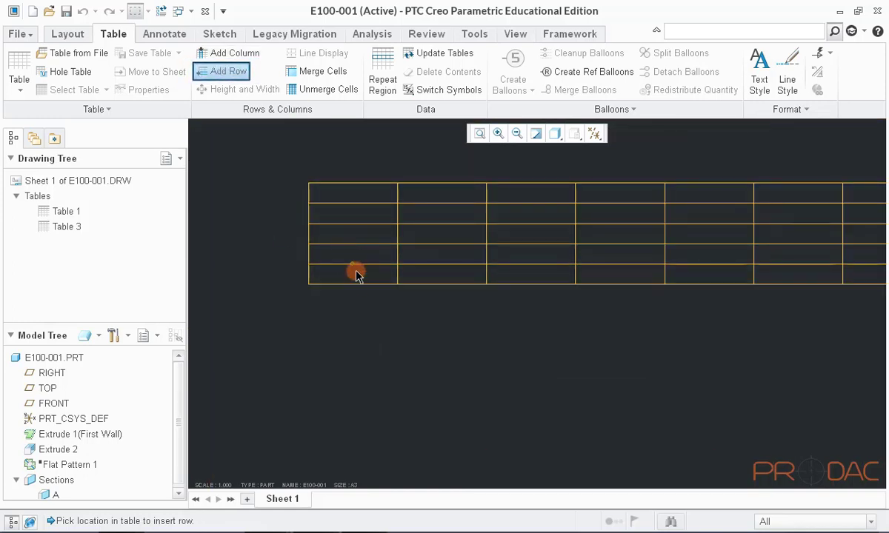
pyautogui.click(363, 289)
pyautogui.click(374, 284)
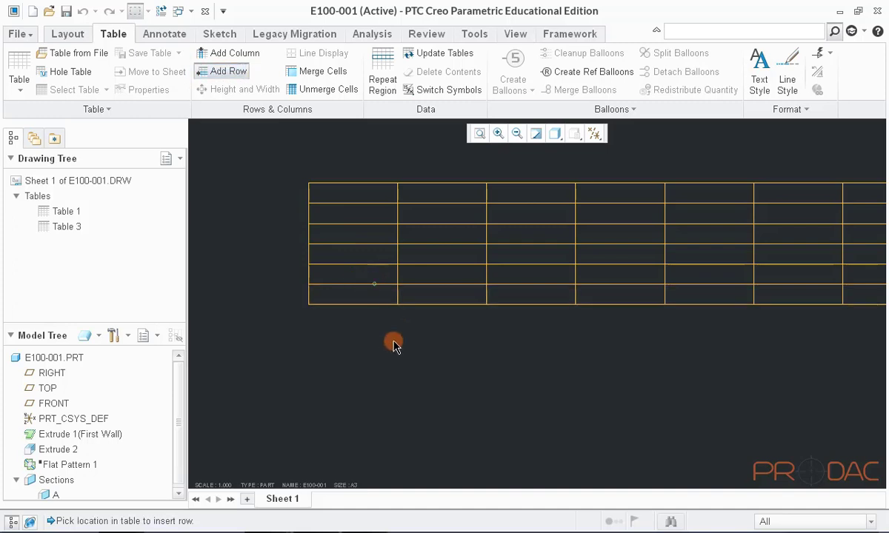
pyautogui.middleClick(377, 349)
pyautogui.scroll(-2, 345, 371)
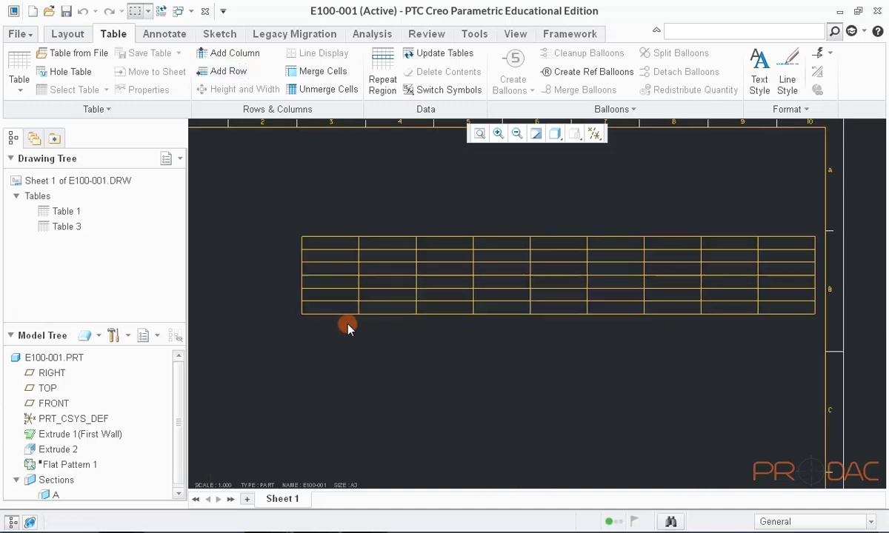
# Compare the commands offered for the table's second column with the table tools and with the annotation tools active
pyautogui.moveTo(423, 340); pyautogui.dragTo(348, 186)
pyautogui.rightClick(349, 185)
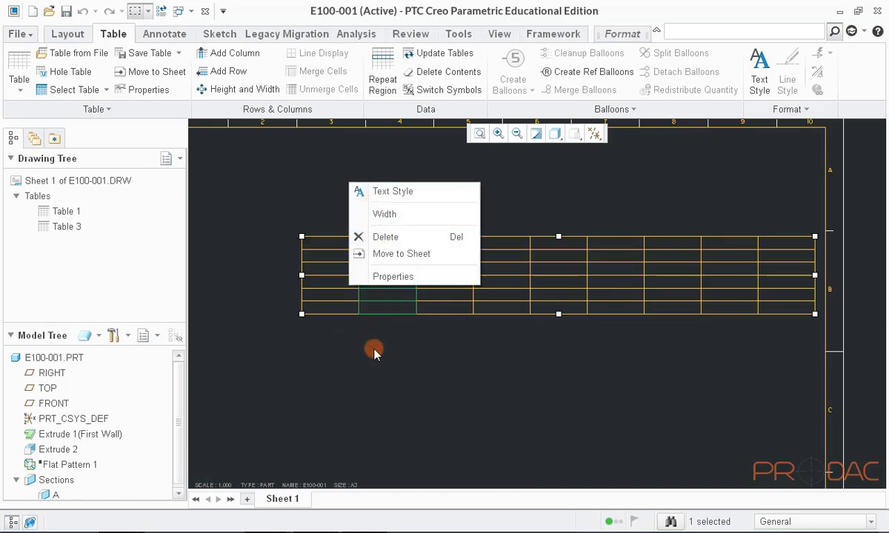
pyautogui.click(351, 328)
pyautogui.click(168, 34)
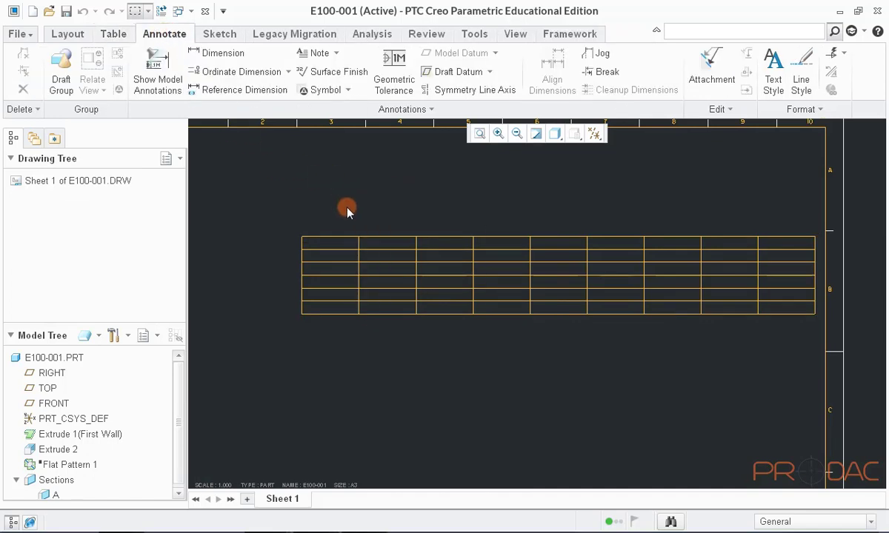
pyautogui.moveTo(348, 208); pyautogui.dragTo(427, 352)
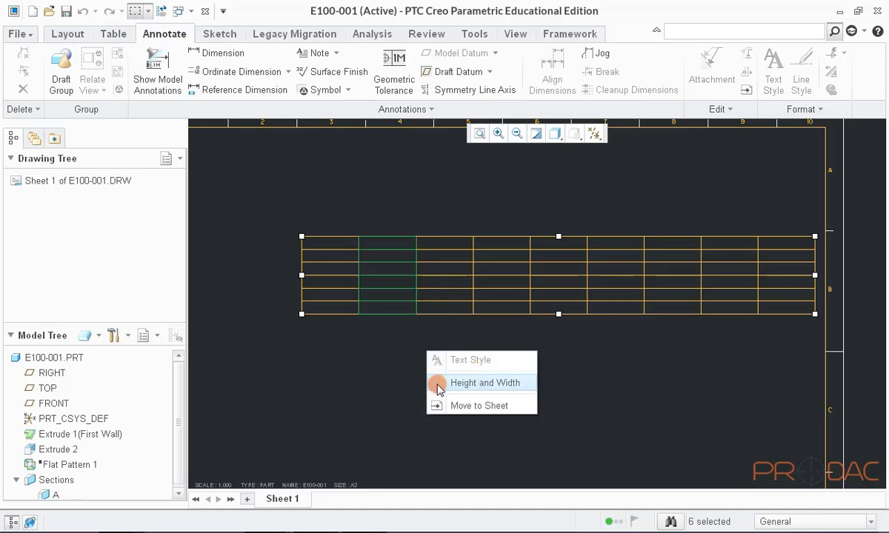
pyautogui.click(391, 372)
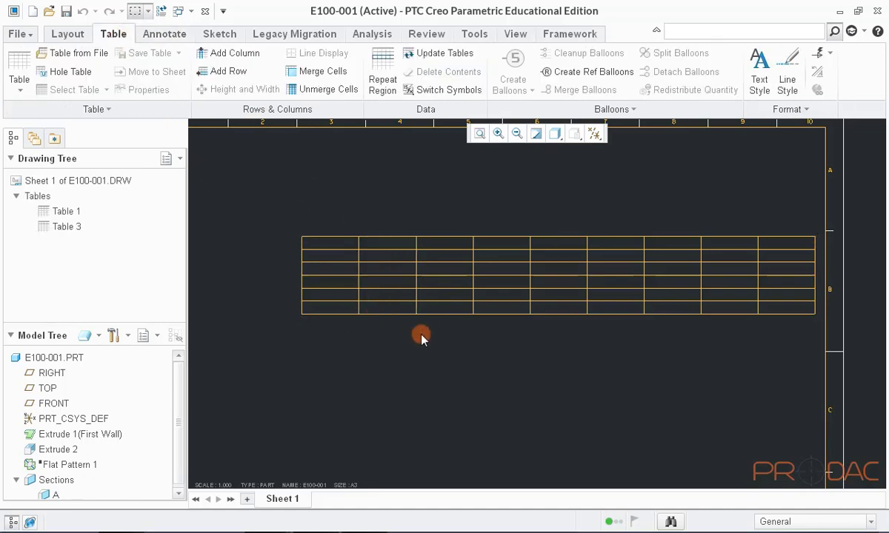
# Delete the table's second column, followed by the two columns that take its place
pyautogui.moveTo(432, 323)
pyautogui.mouseDown()
pyautogui.moveTo(347, 149)
pyautogui.moveTo(348, 206)
pyautogui.mouseUp()
pyautogui.rightClick(348, 206)
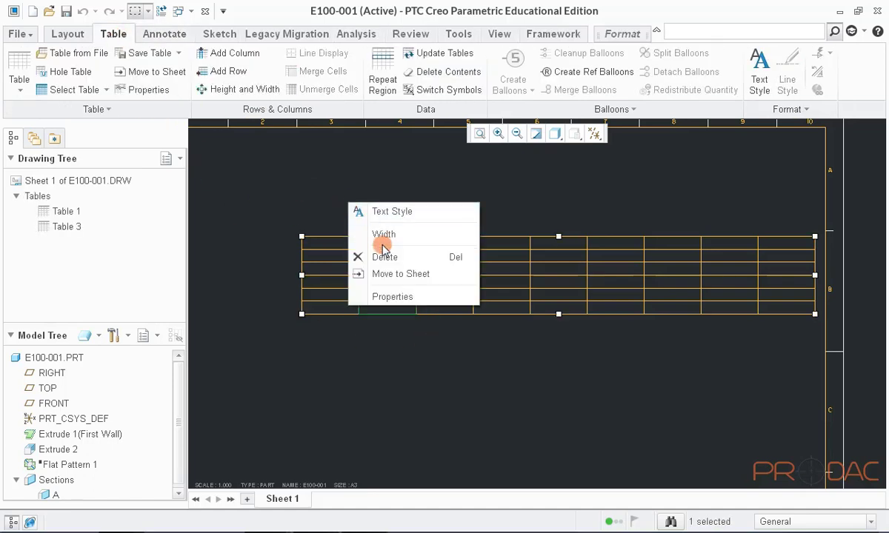
pyautogui.click(383, 252)
pyautogui.moveTo(493, 337); pyautogui.dragTo(343, 185)
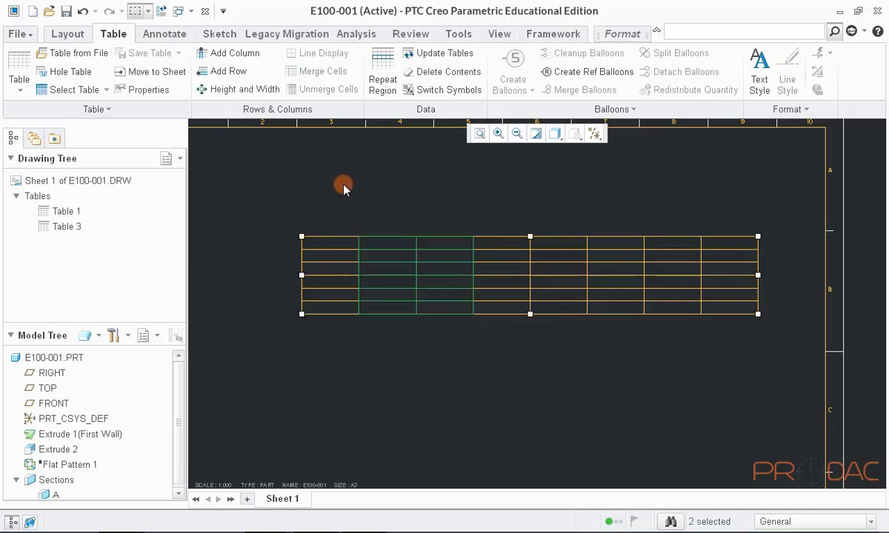
pyautogui.rightClick(345, 184)
pyautogui.click(368, 236)
# Merge the second and third cells of the table's first column, and likewise its fourth and fifth cells
pyautogui.scroll(1, 382, 258)
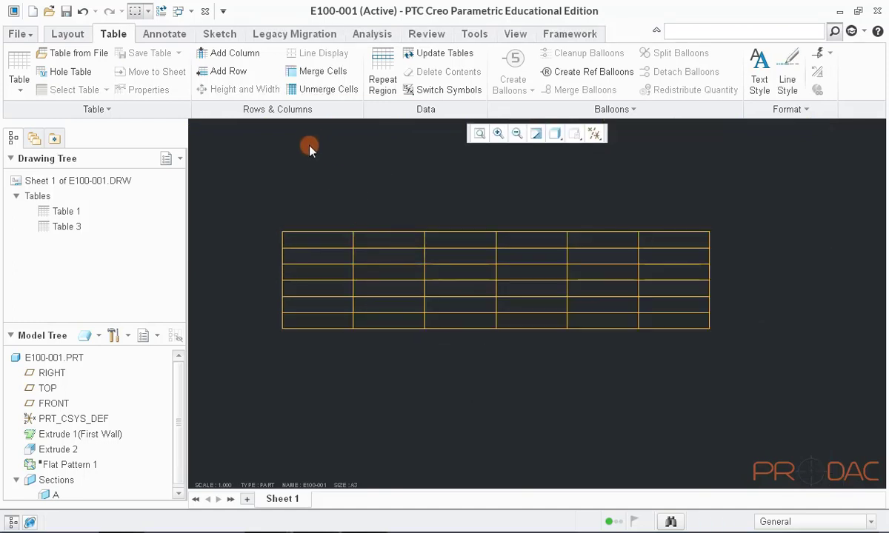
pyautogui.doubleClick(307, 239)
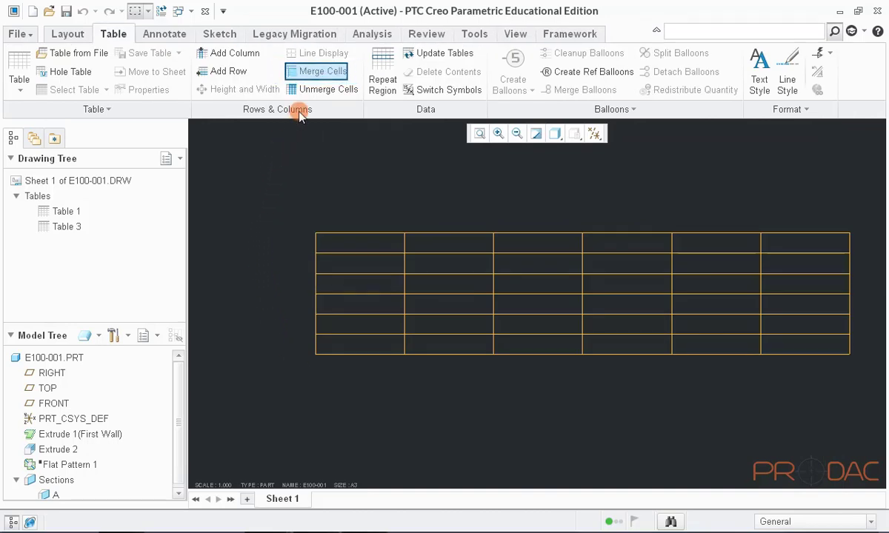
pyautogui.click(317, 72)
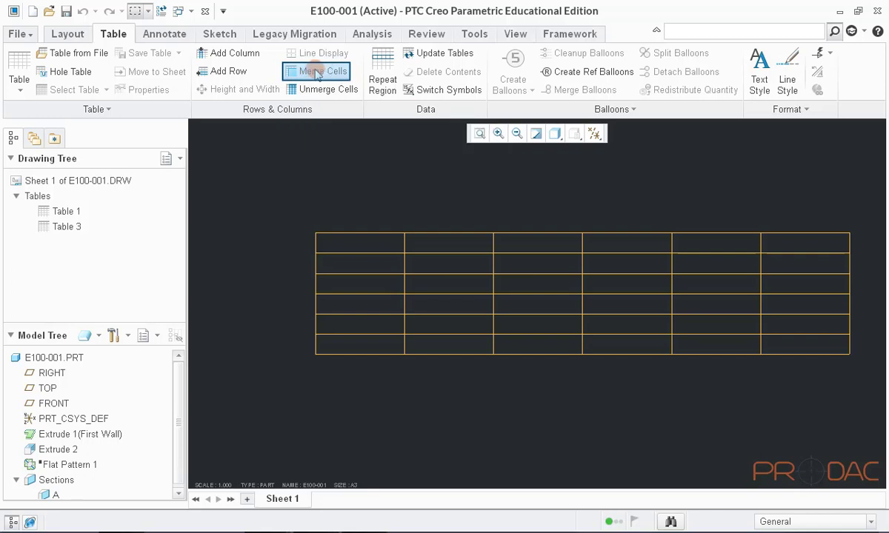
pyautogui.click(359, 265)
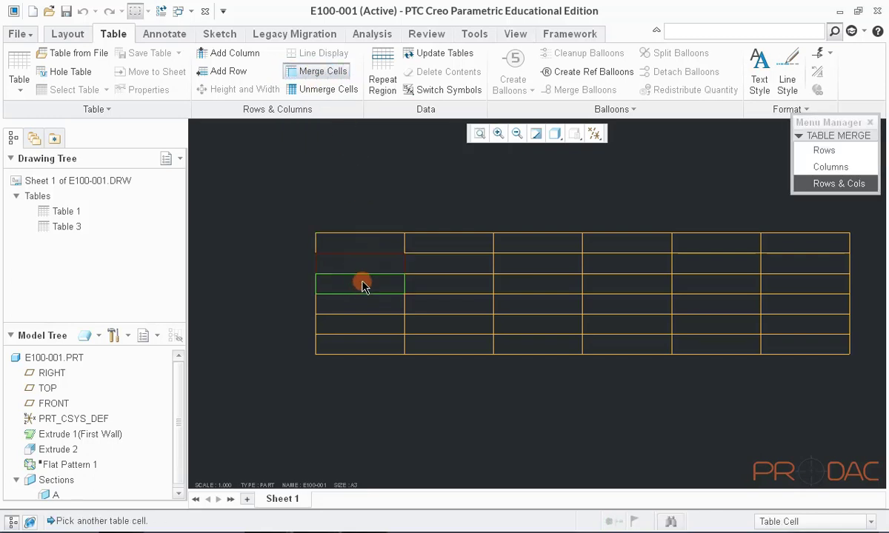
pyautogui.click(363, 284)
pyautogui.click(362, 305)
pyautogui.click(362, 323)
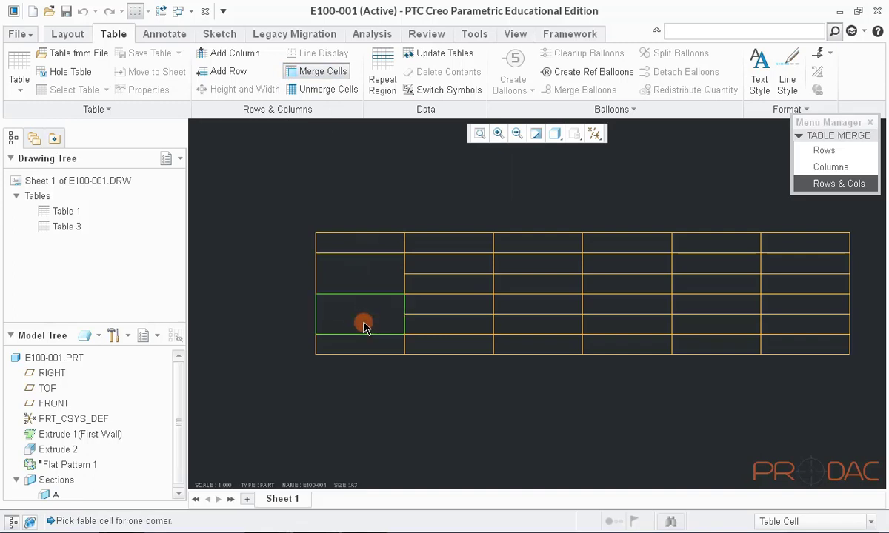
# Merge rows four and five across the first two columns into one cell, and rows two and three across columns four and five
pyautogui.click(430, 326)
pyautogui.click(433, 304)
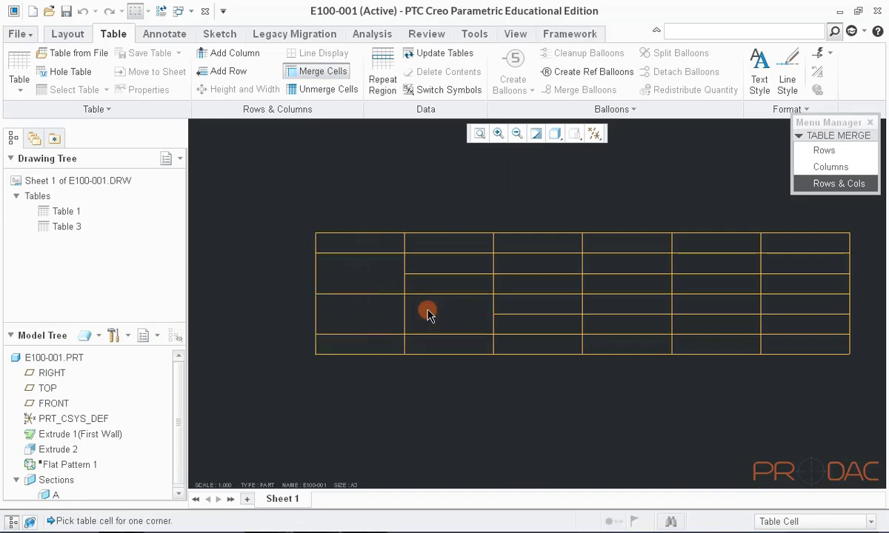
pyautogui.click(367, 307)
pyautogui.click(435, 313)
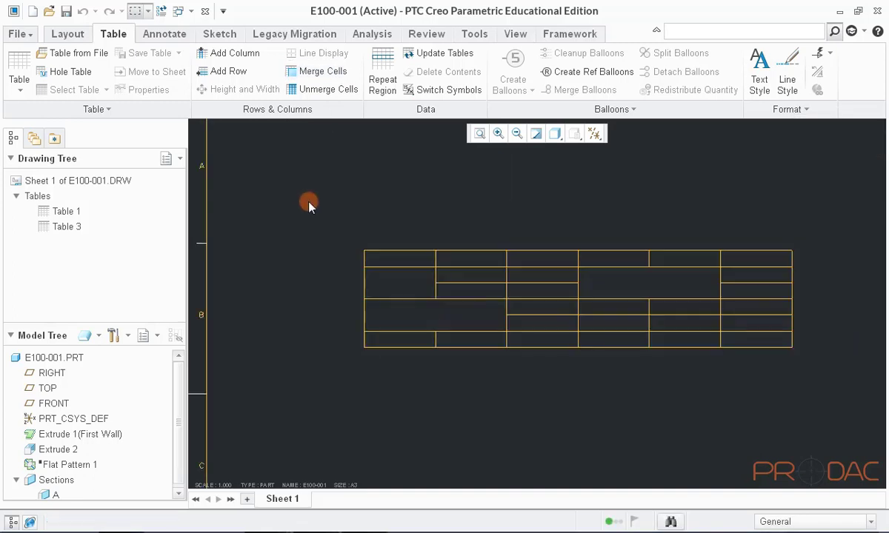
# Delete the whole practice table from the drawing and refit the sheet in the view
pyautogui.moveTo(803, 370); pyautogui.dragTo(310, 211)
pyautogui.press('Delete')
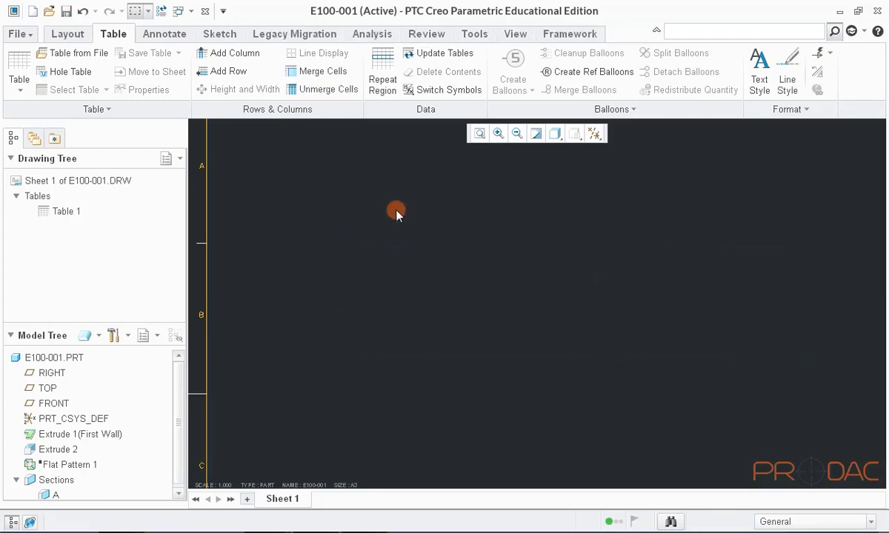
pyautogui.click(476, 135)
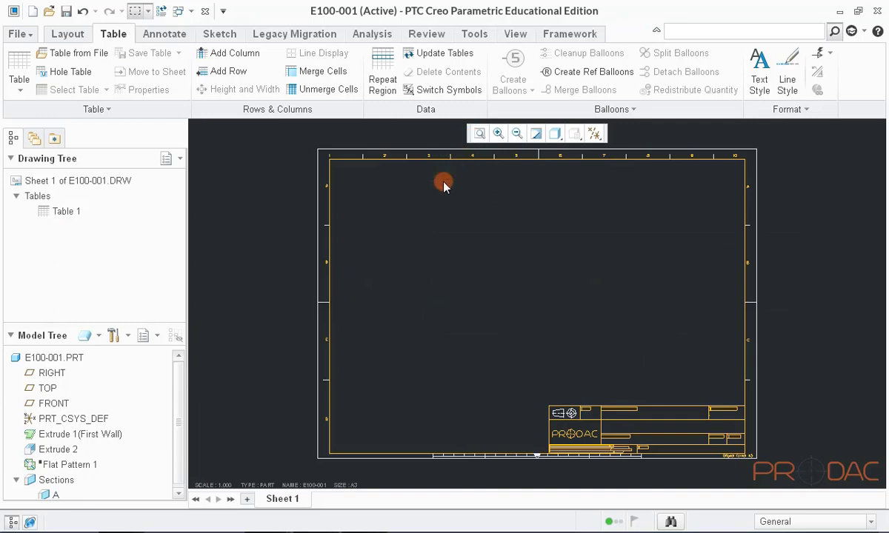
# Enter BASIC DRAFTING in both title cells below Technical Specification in the title block
pyautogui.scroll(5, 396, 292)
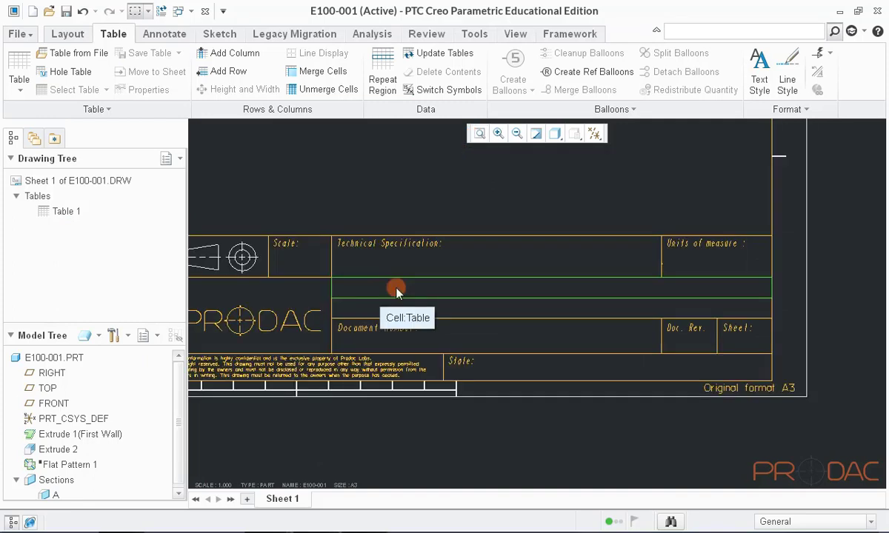
pyautogui.click(396, 292)
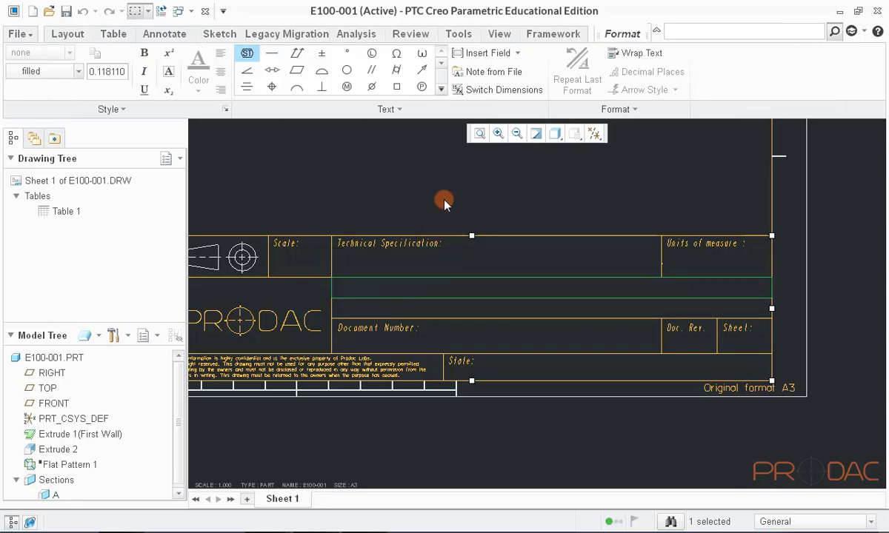
pyautogui.write('BASIC DRAFTING')
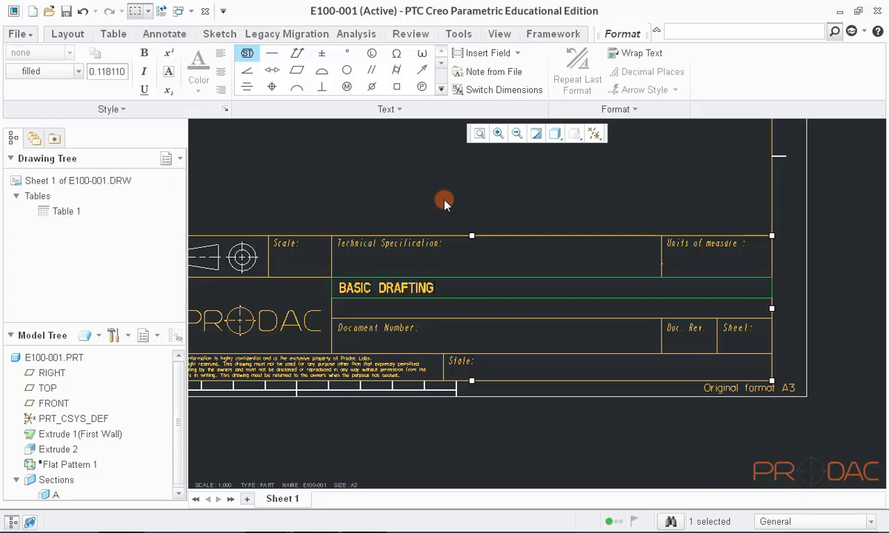
pyautogui.doubleClick(416, 303)
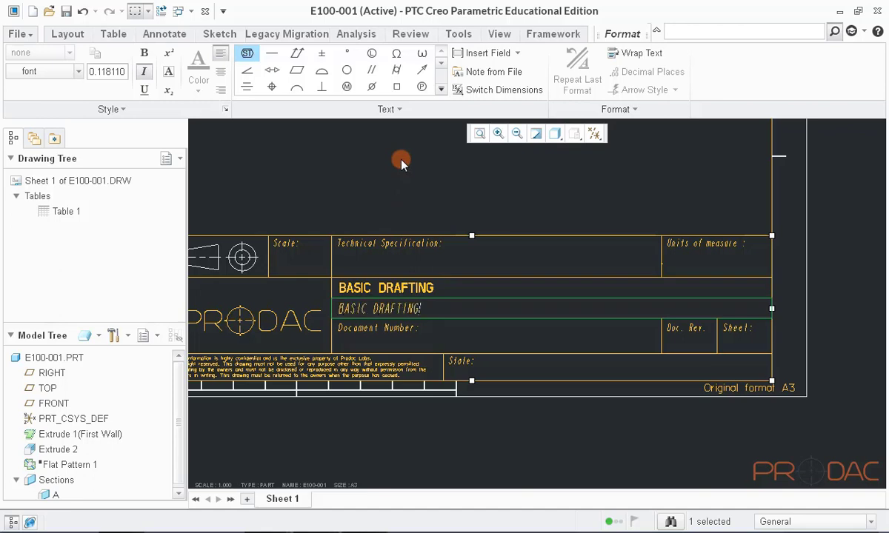
# Enter E100-001 in the Document Number cell of the title block
pyautogui.doubleClick(442, 346)
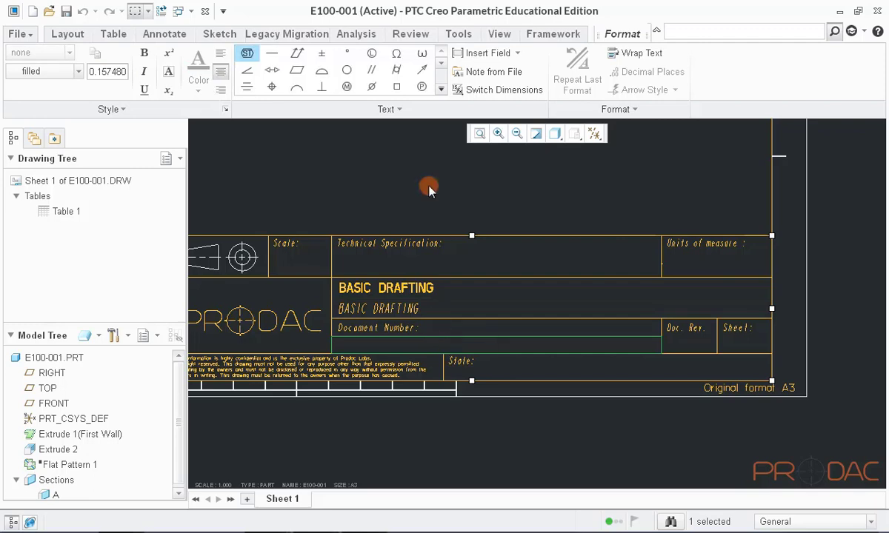
pyautogui.write('E100-001')
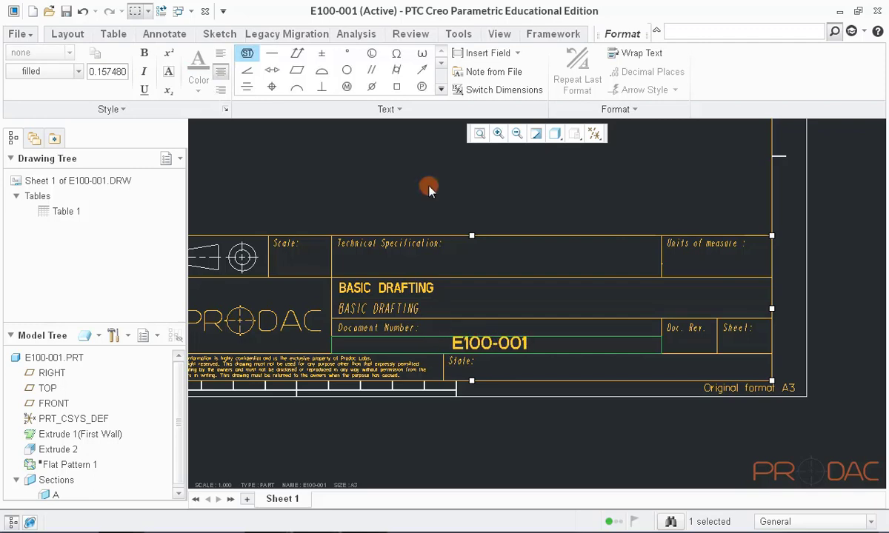
pyautogui.click(421, 192)
# Enter millimeter in the cell below Units of measure in the title block
pyautogui.click(539, 354)
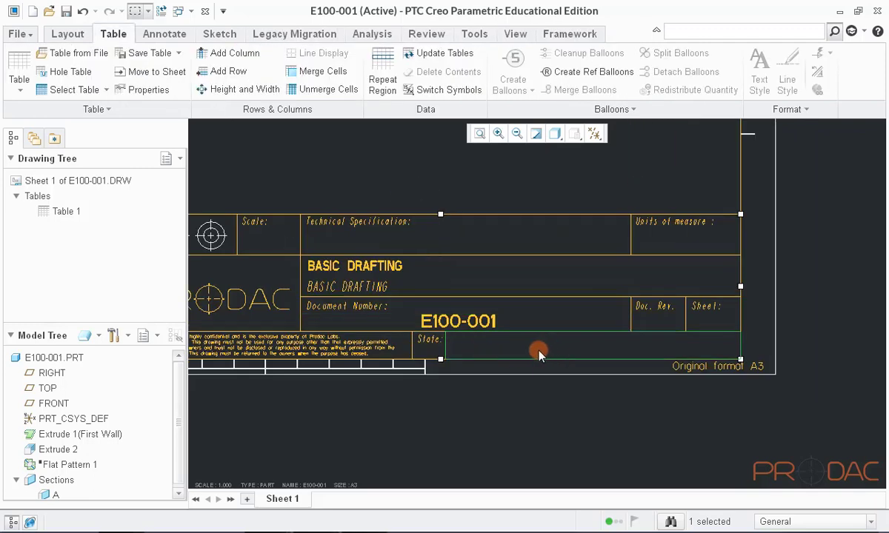
pyautogui.doubleClick(667, 239)
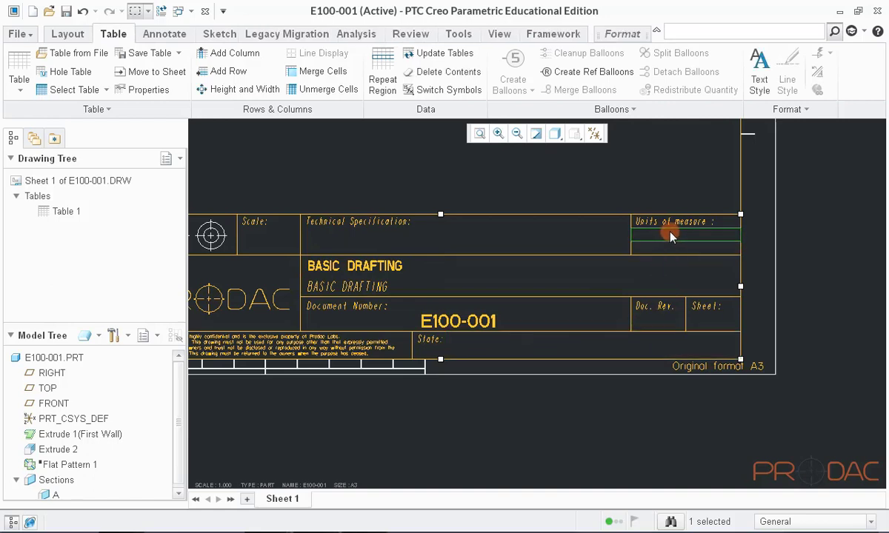
pyautogui.write('mill')
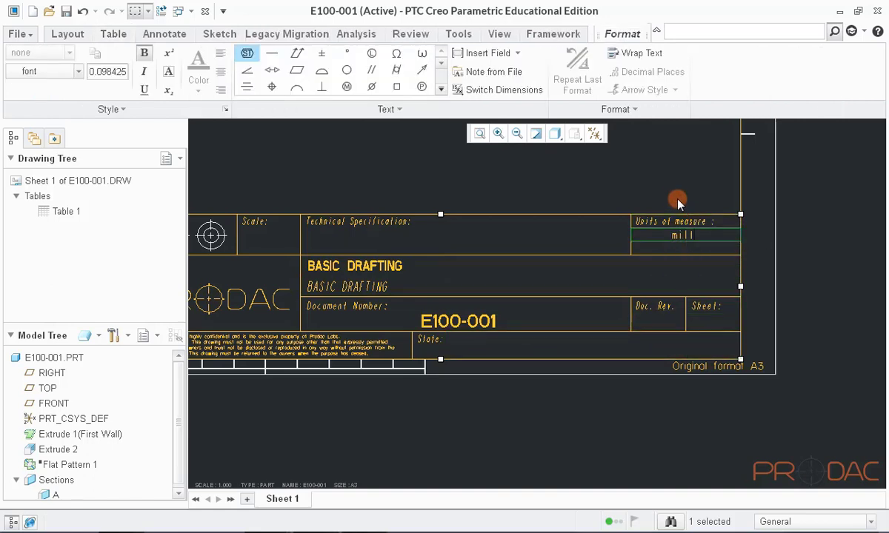
pyautogui.write('imeter')
# Enter 1/1 in the Sheet cell of the title block and refit the sheet
pyautogui.click(663, 337)
pyautogui.scroll(-2, 663, 337)
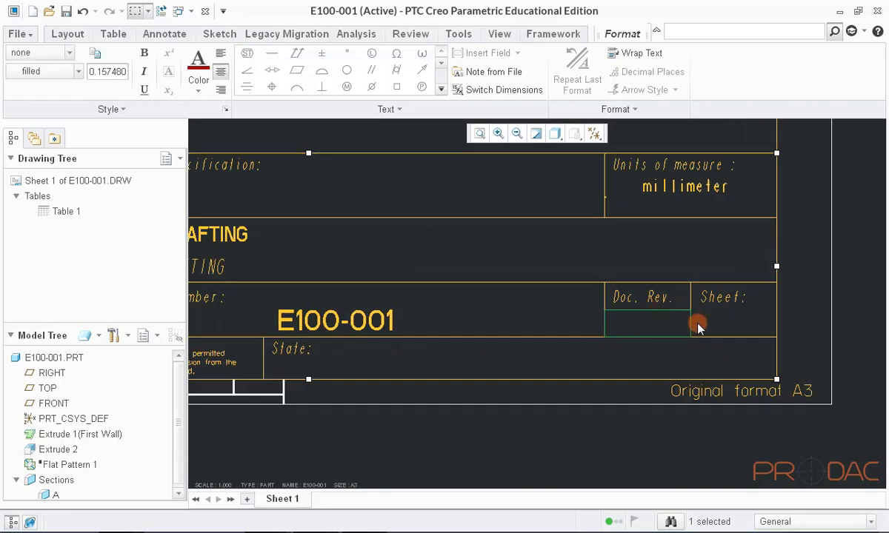
pyautogui.doubleClick(734, 326)
pyautogui.write('1/')
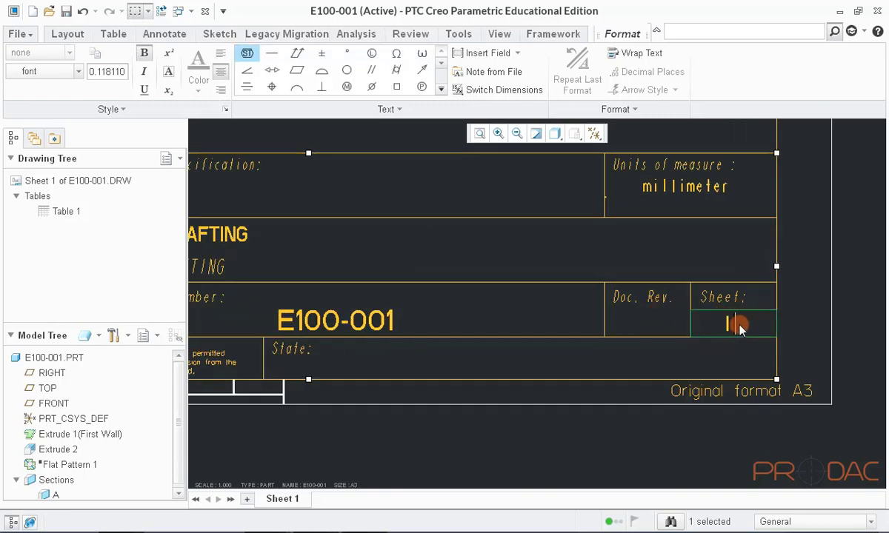
pyautogui.write('1')
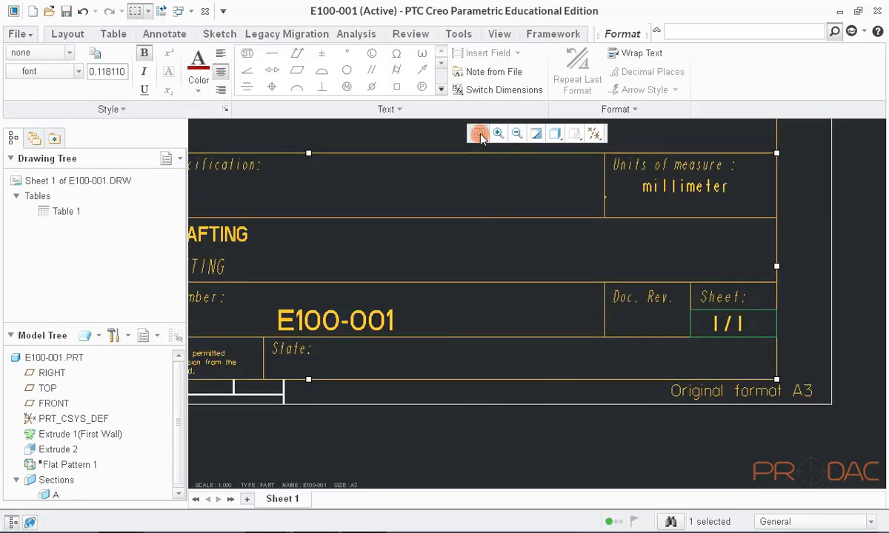
pyautogui.click(479, 134)
pyautogui.click(482, 260)
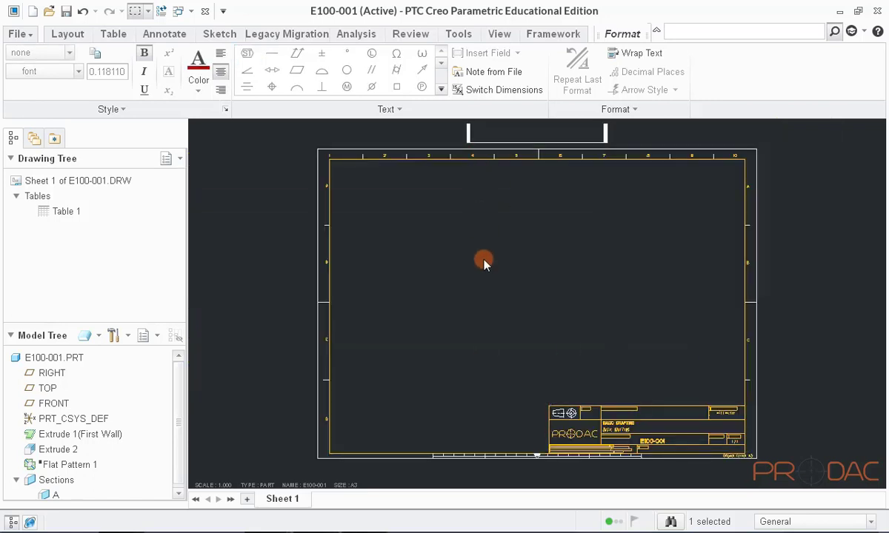
pyautogui.rightClick(391, 229)
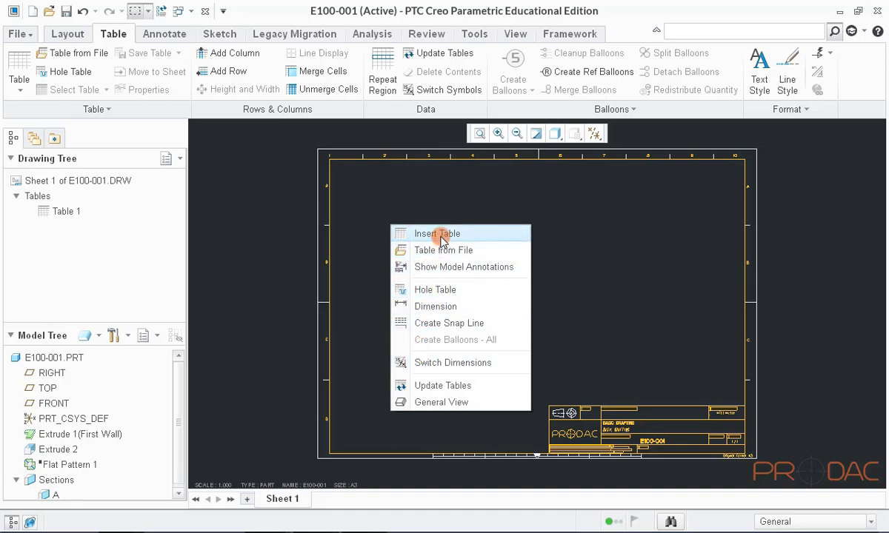
pyautogui.click(460, 405)
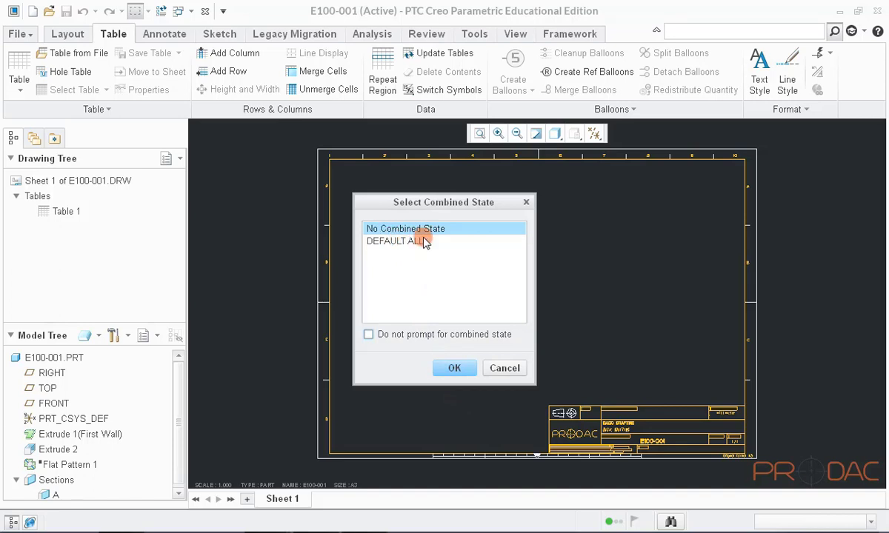
pyautogui.click(413, 245)
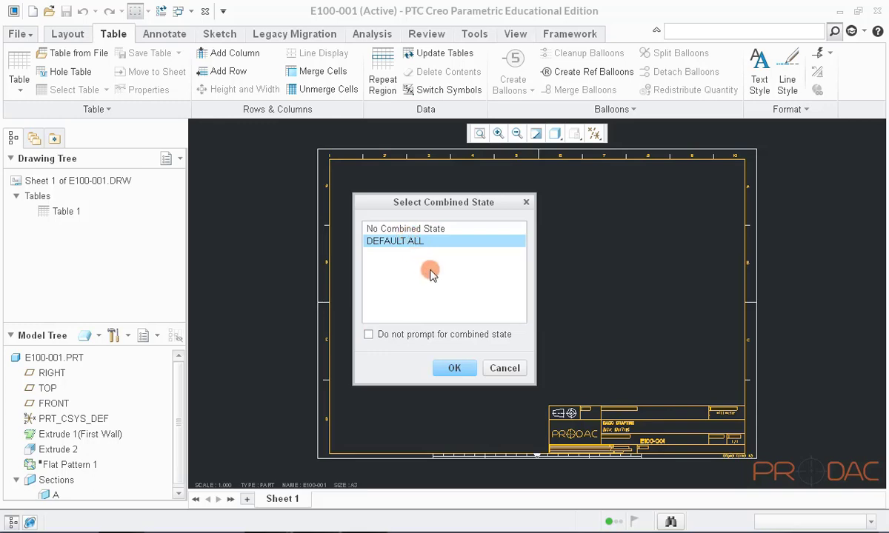
pyautogui.click(457, 369)
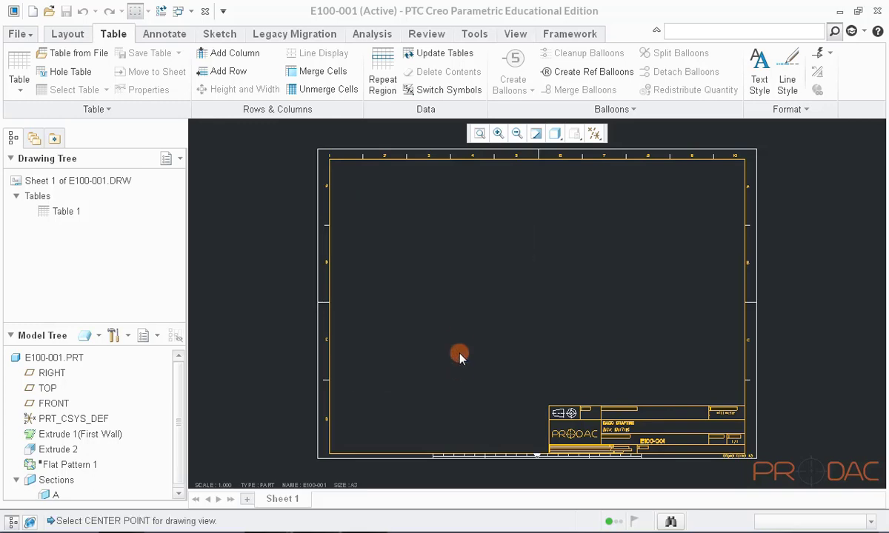
pyautogui.click(462, 319)
pyautogui.scroll(2, 362, 303)
pyautogui.scroll(-3, 421, 309)
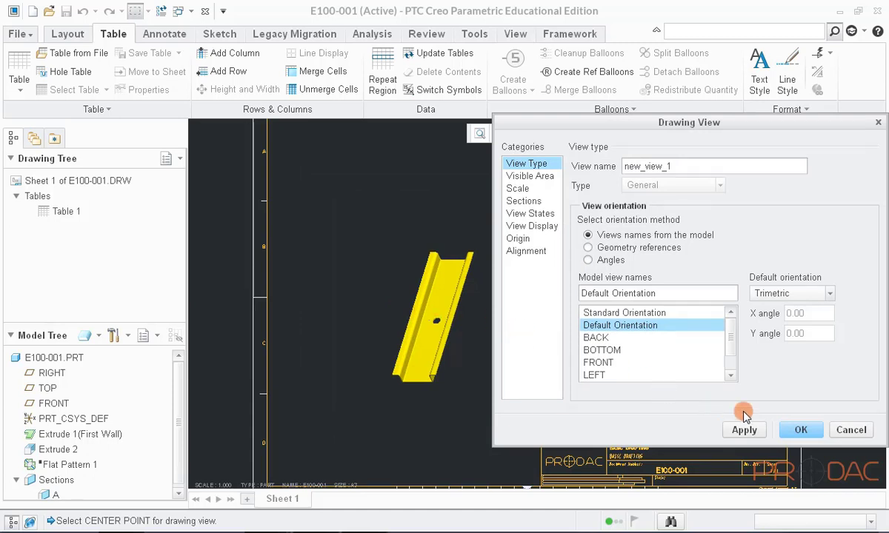
pyautogui.click(849, 429)
pyautogui.scroll(1, 557, 322)
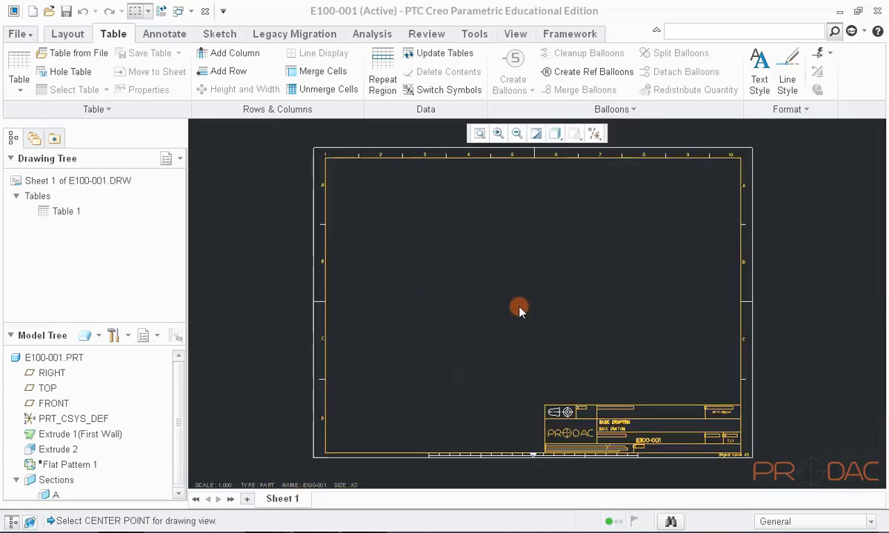
# Insert a general view with No Combined State just left of the sheet's center and orient it to the FRONT model view
pyautogui.rightClick(434, 228)
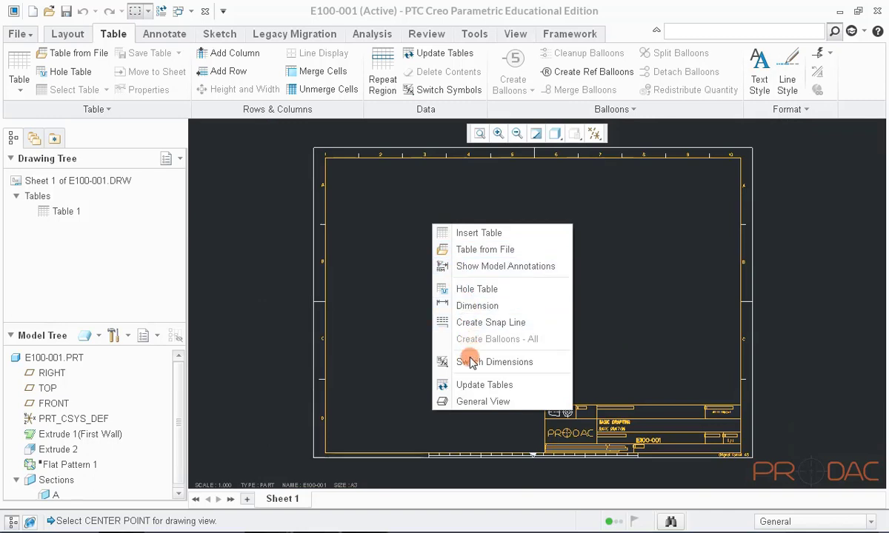
pyautogui.click(474, 403)
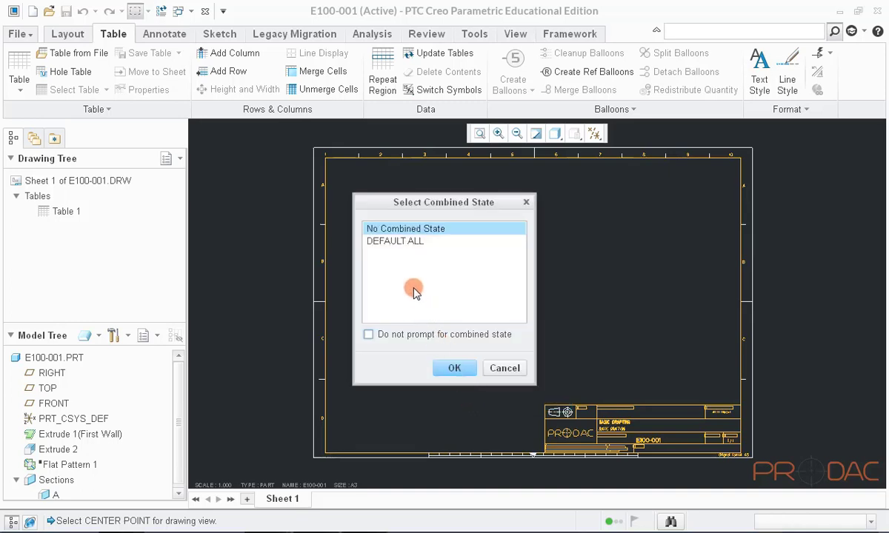
pyautogui.click(465, 374)
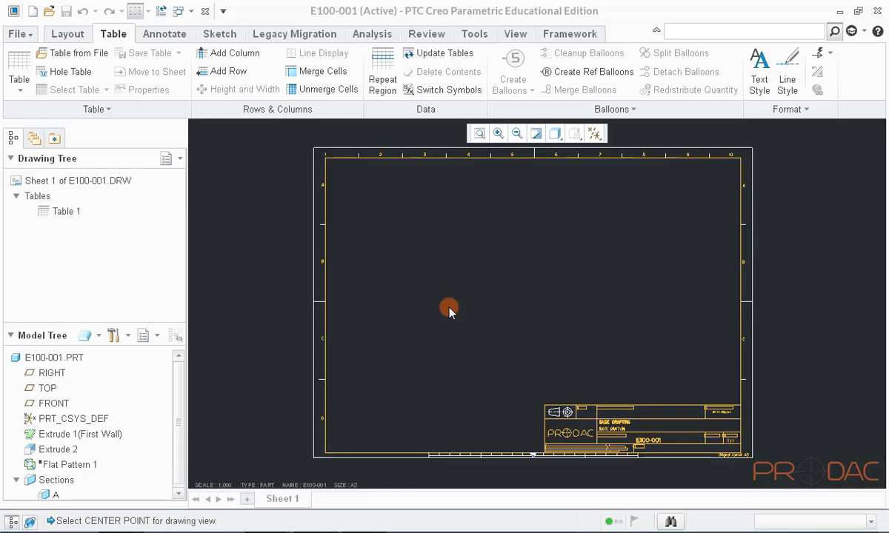
pyautogui.click(449, 311)
pyautogui.scroll(-2, 348, 311)
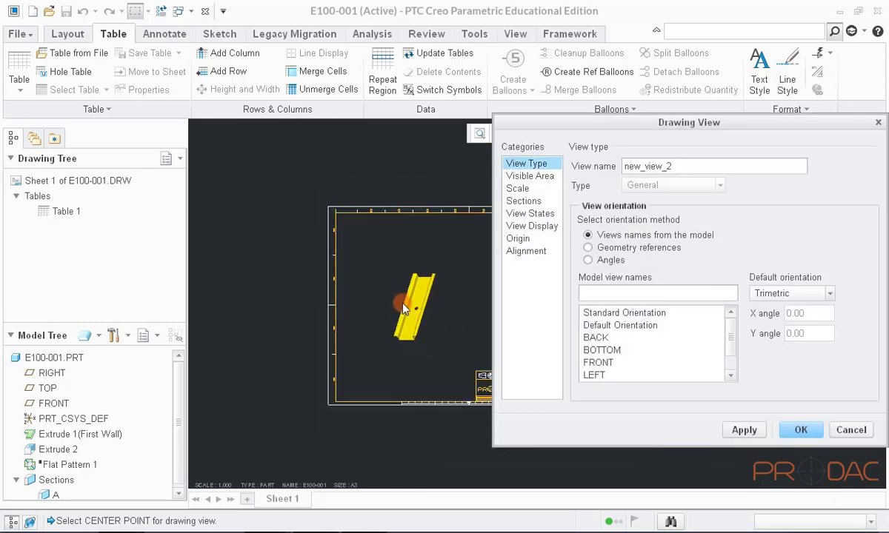
pyautogui.scroll(1, 406, 301)
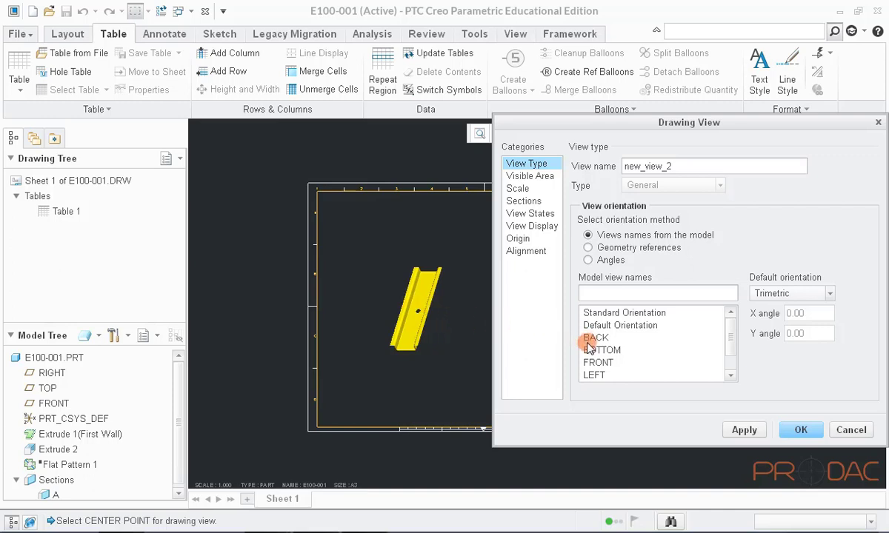
pyautogui.scroll(3, 418, 313)
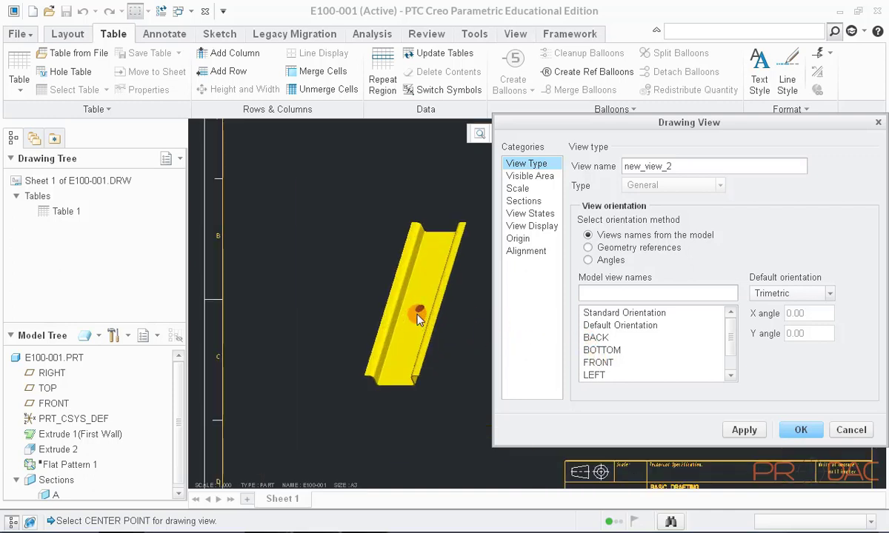
pyautogui.scroll(-2, 341, 311)
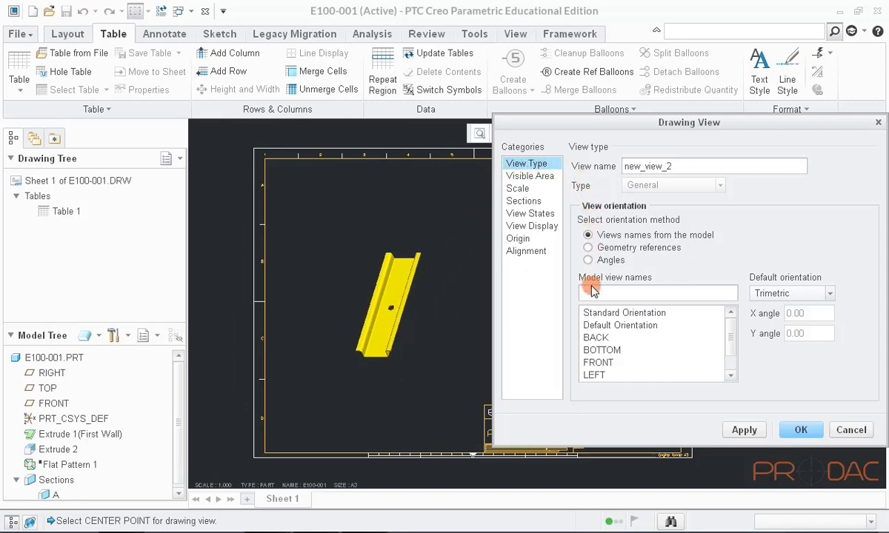
pyautogui.click(606, 363)
pyautogui.click(735, 429)
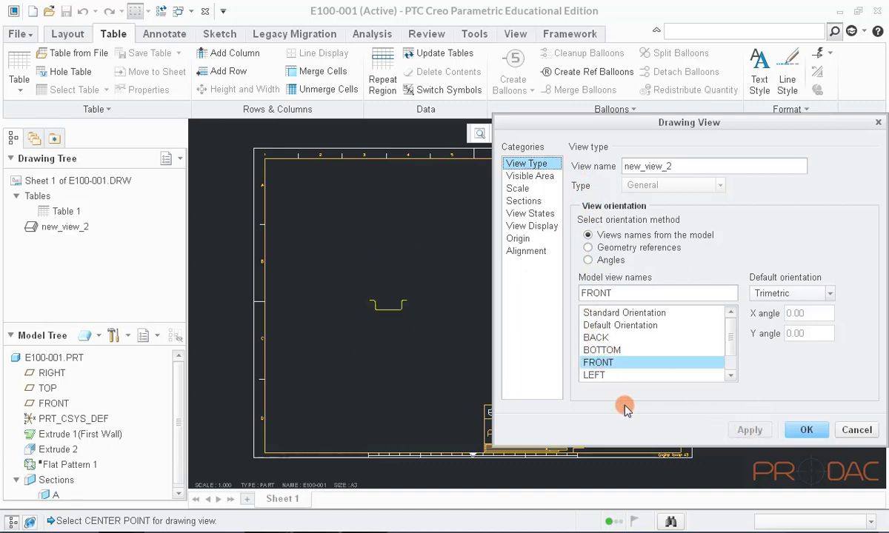
# Apply the TOP and LEFT model orientations to the general view in turn, and return it to FRONT
pyautogui.scroll(5, 391, 310)
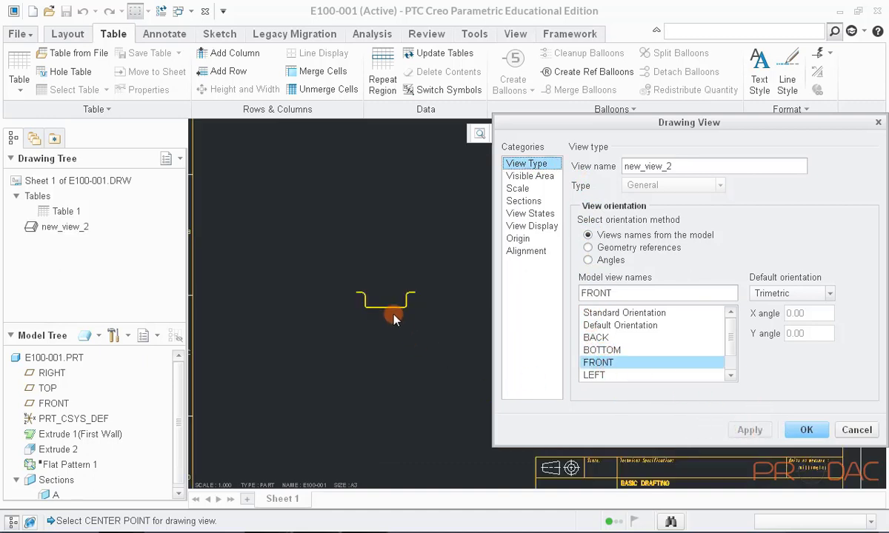
pyautogui.scroll(-1, 597, 340)
pyautogui.click(593, 375)
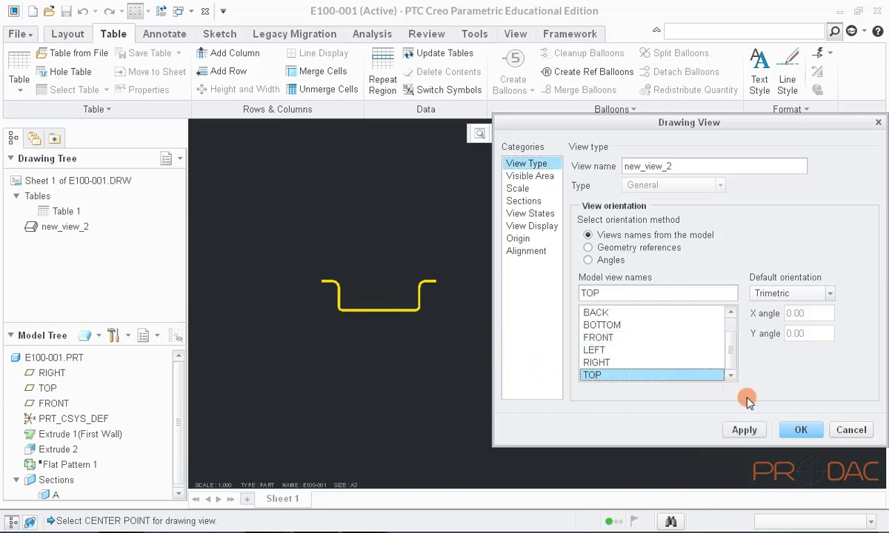
pyautogui.click(745, 430)
pyautogui.scroll(-3, 377, 285)
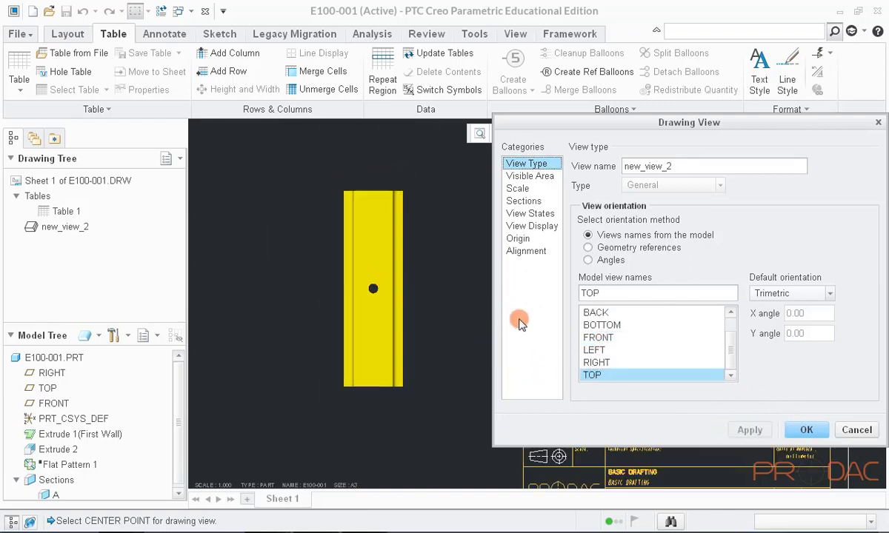
pyautogui.click(594, 350)
pyautogui.click(745, 430)
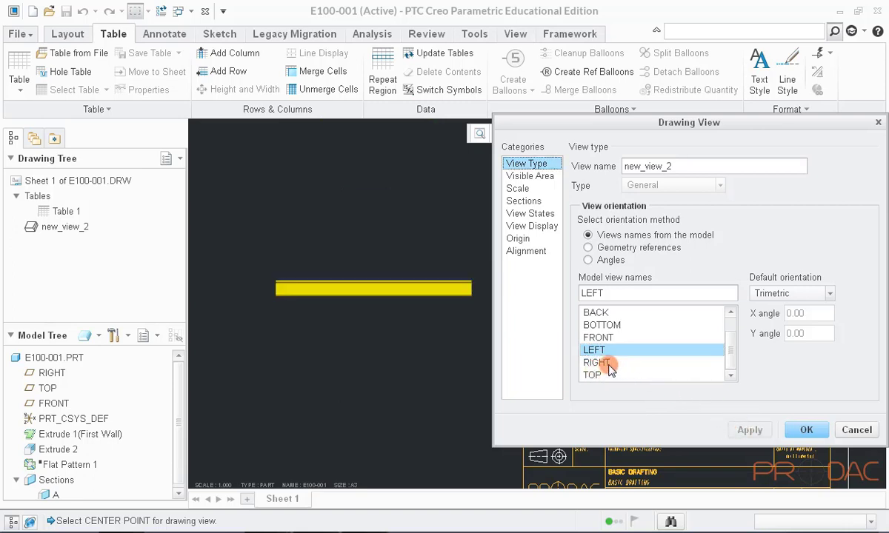
pyautogui.click(598, 337)
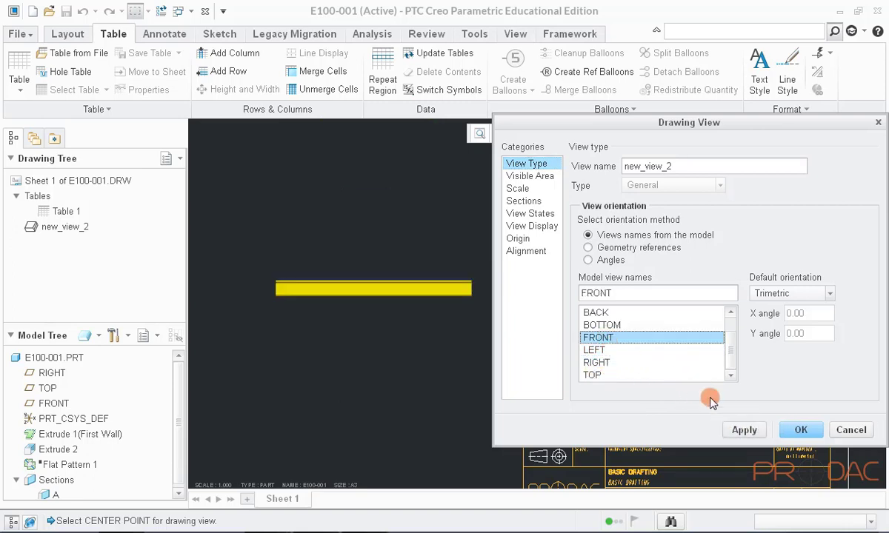
pyautogui.click(744, 430)
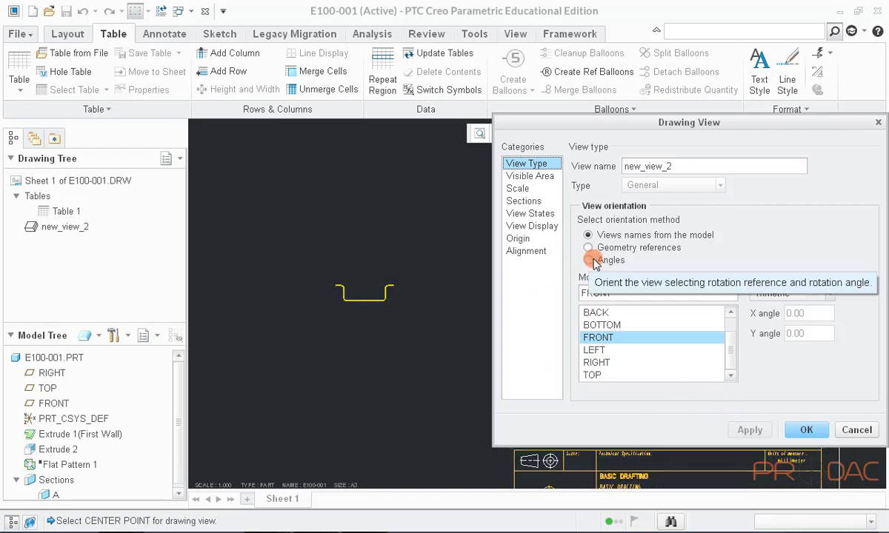
# Orient the view by angle, rotating it 180 degrees about the Normal reference, and apply the rotation
pyautogui.click(590, 260)
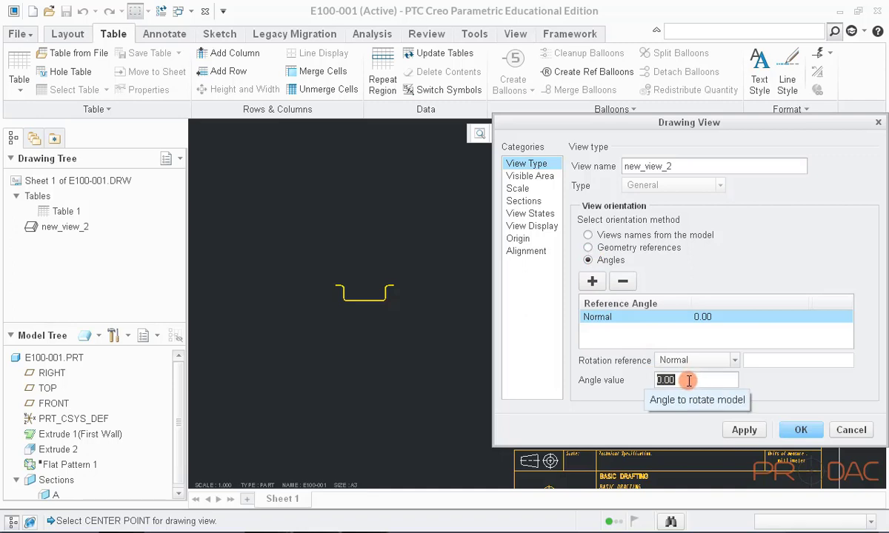
pyautogui.write('90')
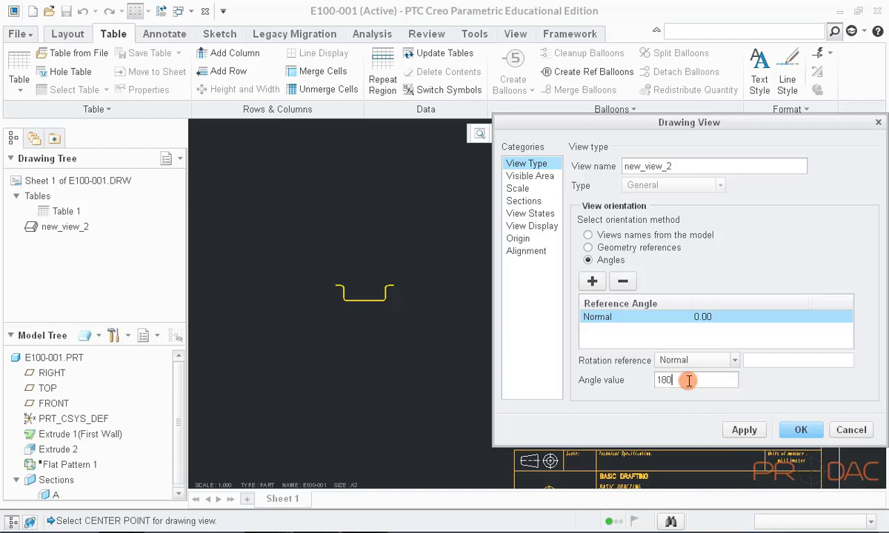
pyautogui.click(724, 428)
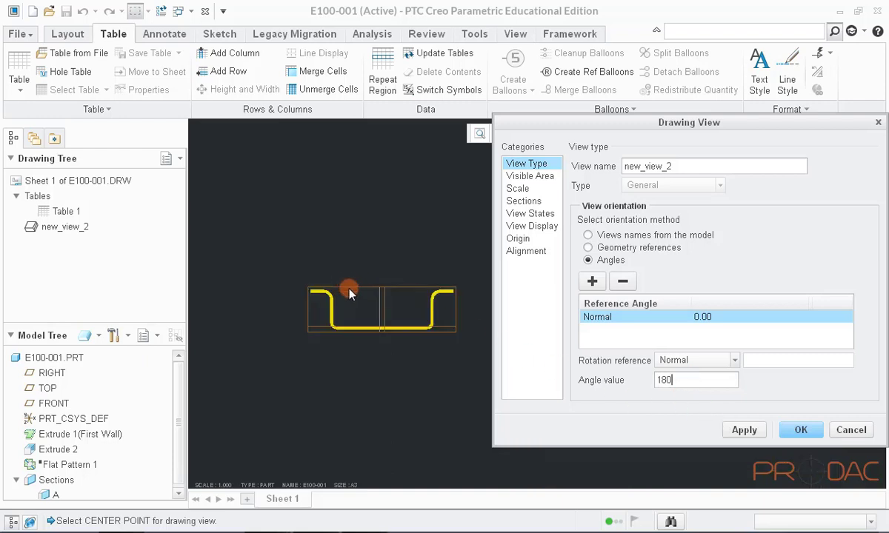
pyautogui.click(308, 299)
pyautogui.click(728, 436)
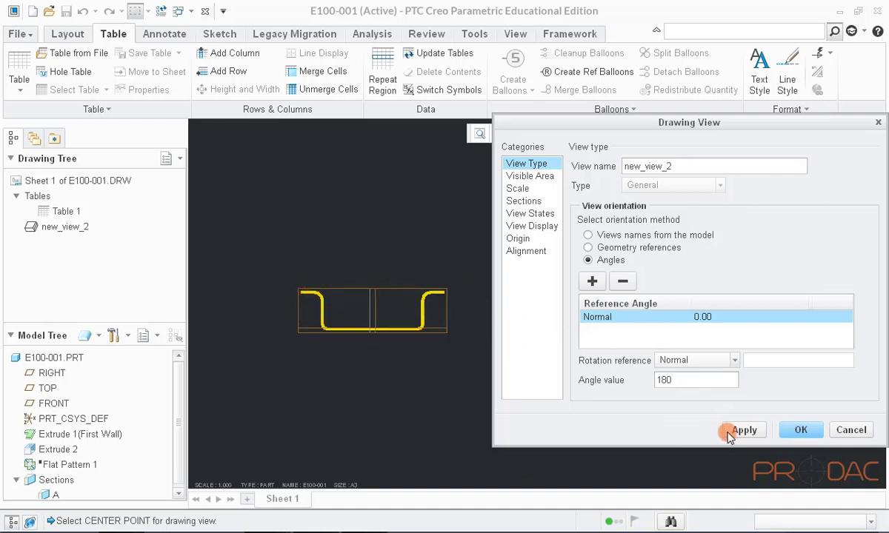
pyautogui.click(343, 320)
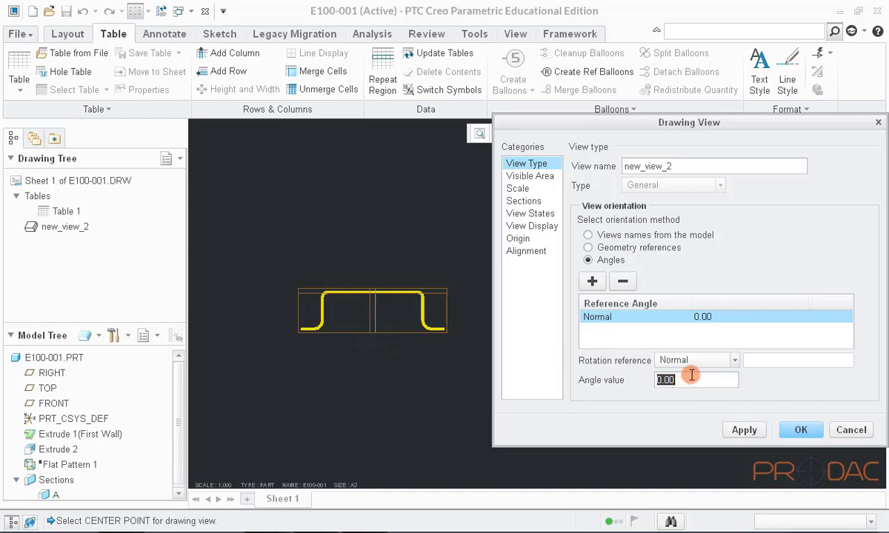
# Accept the general view in its upright FRONT orientation and select it on the sheet
pyautogui.click(801, 430)
pyautogui.click(569, 268)
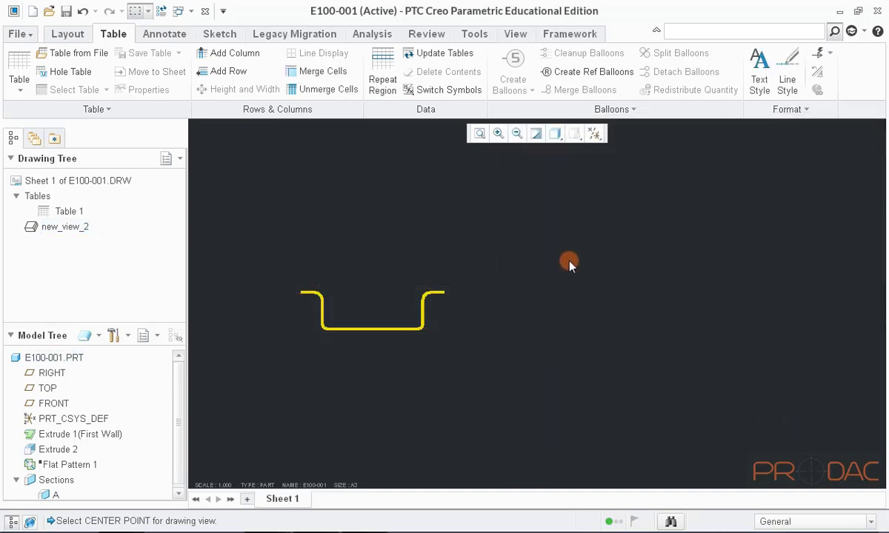
pyautogui.scroll(3, 569, 262)
pyautogui.scroll(4, 569, 262)
pyautogui.scroll(-1, 528, 244)
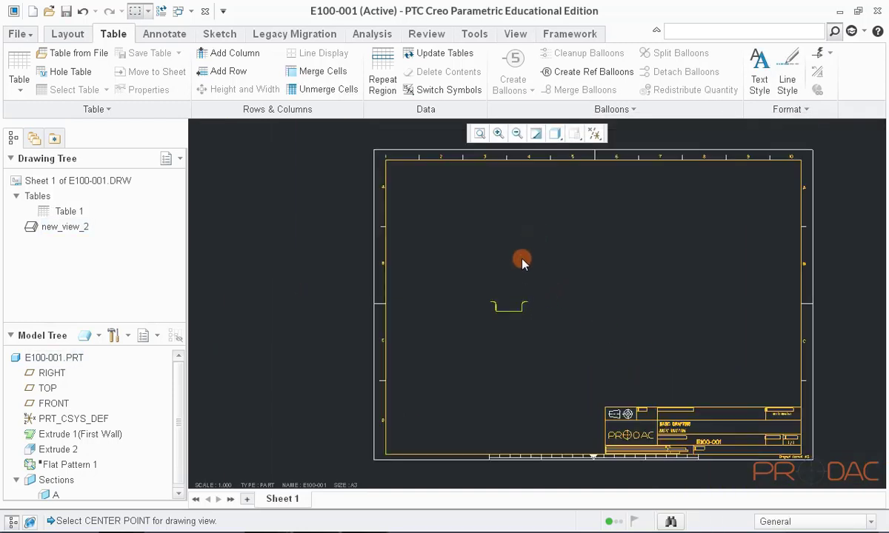
pyautogui.click(511, 302)
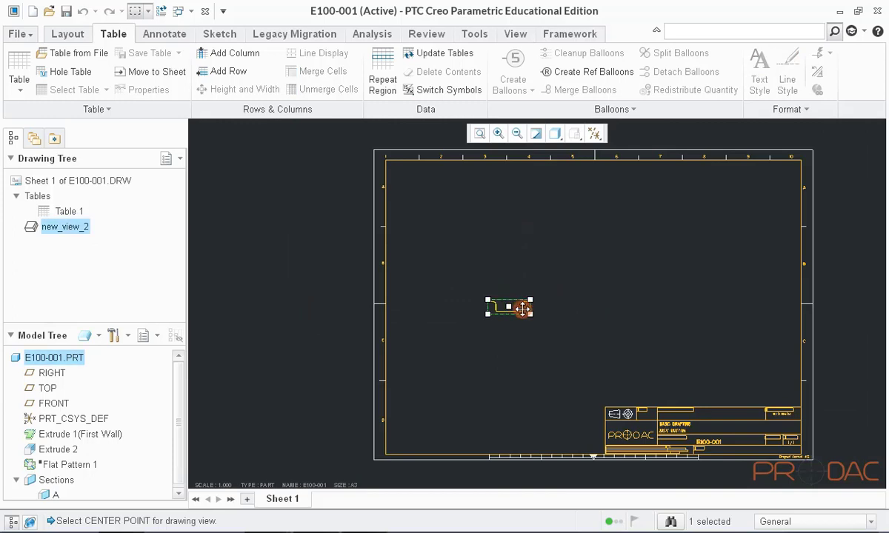
# Move the front view to the sheet's upper-left area and place a projection view directly below it
pyautogui.moveTo(521, 306)
pyautogui.mouseDown()
pyautogui.moveTo(517, 252)
pyautogui.moveTo(499, 221)
pyautogui.mouseUp()
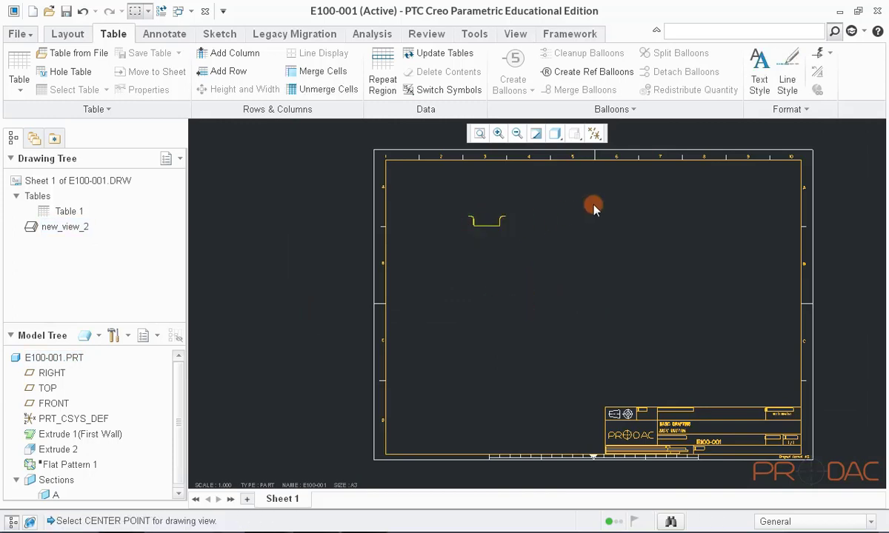
pyautogui.scroll(-1, 491, 216)
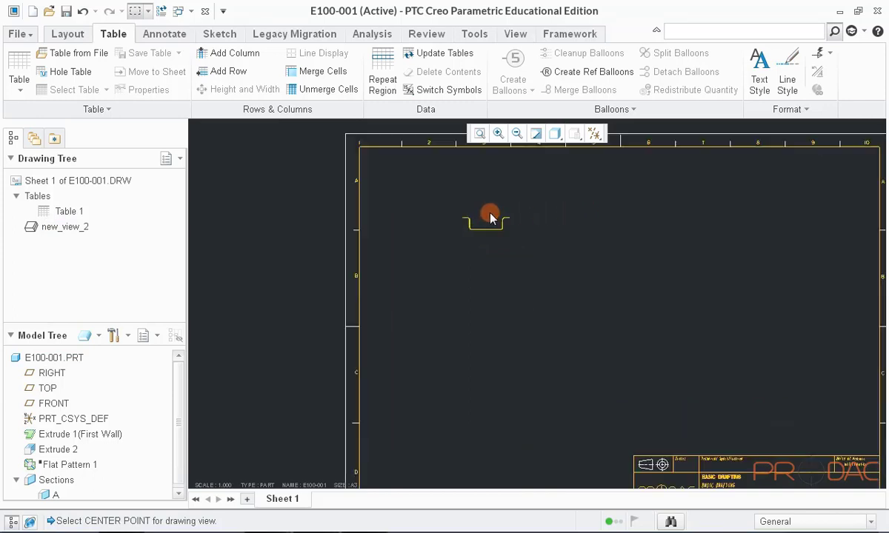
pyautogui.click(492, 221)
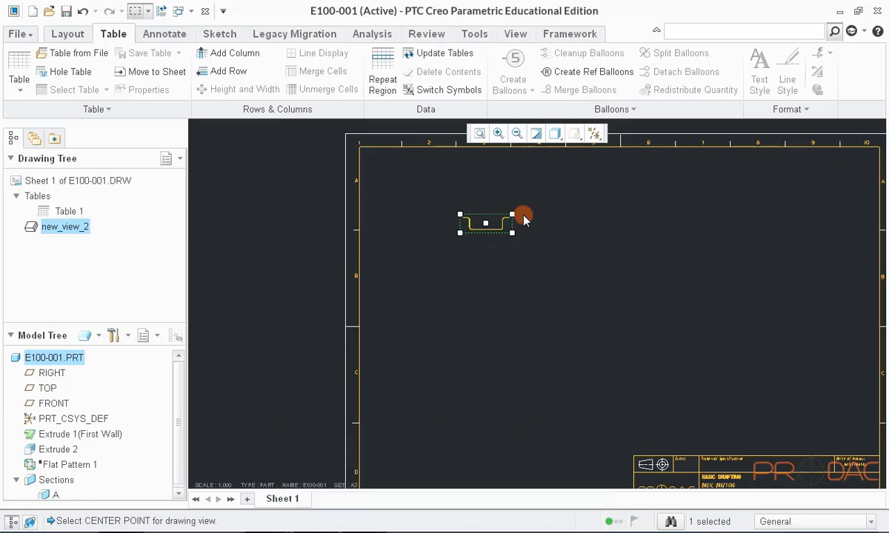
pyautogui.rightClick(523, 220)
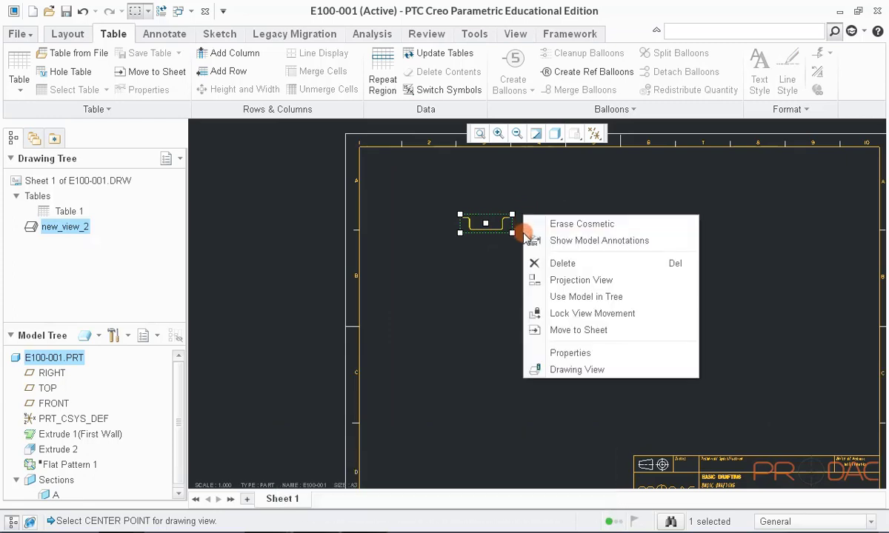
pyautogui.click(586, 283)
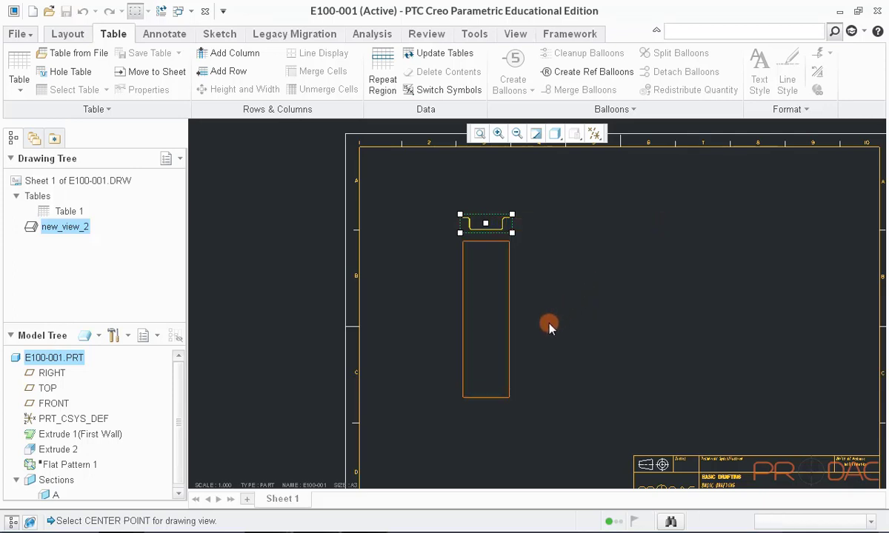
pyautogui.click(531, 368)
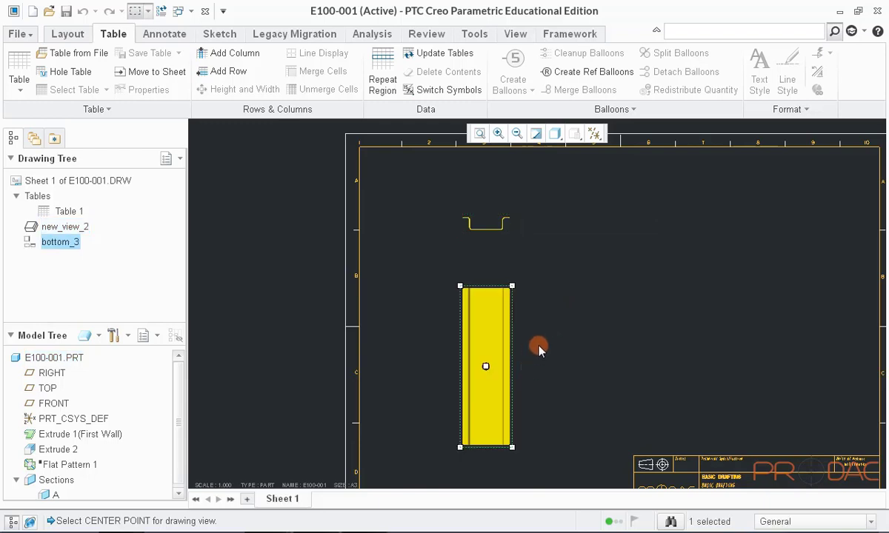
pyautogui.click(554, 279)
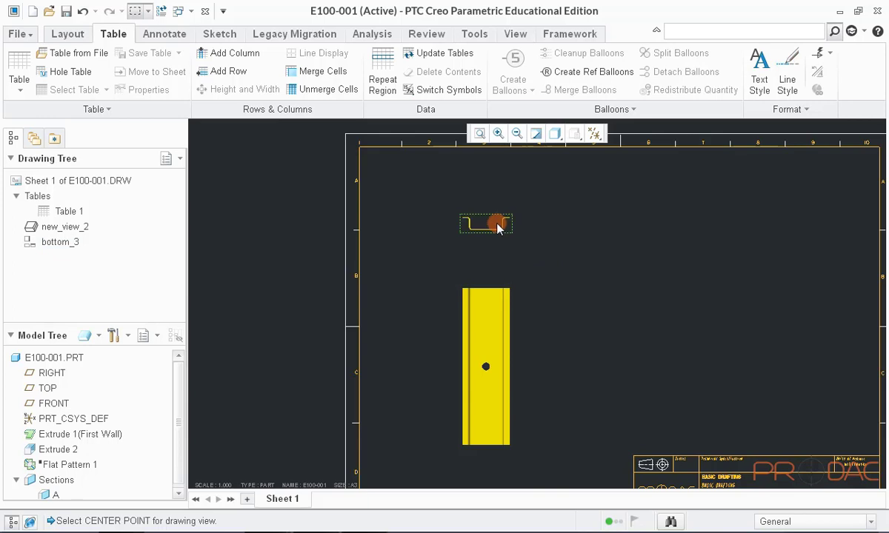
pyautogui.click(509, 223)
pyautogui.rightClick(509, 223)
pyautogui.click(526, 342)
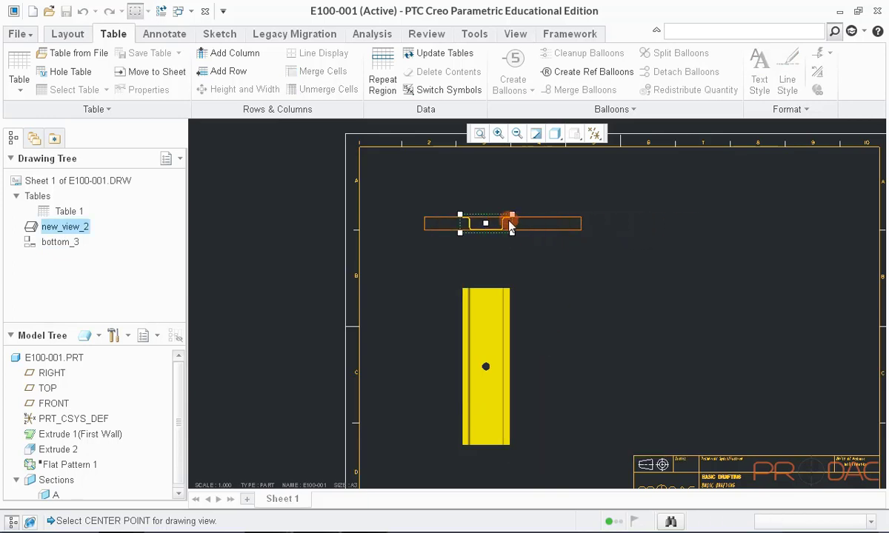
pyautogui.middleClick(465, 199)
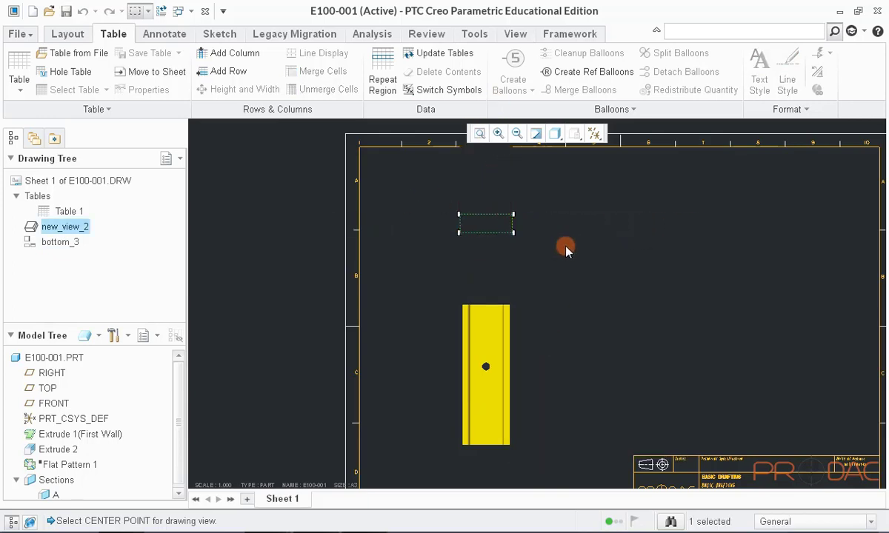
# Insert another general view with No Combined State in the open area to the right of the existing views
pyautogui.click(480, 133)
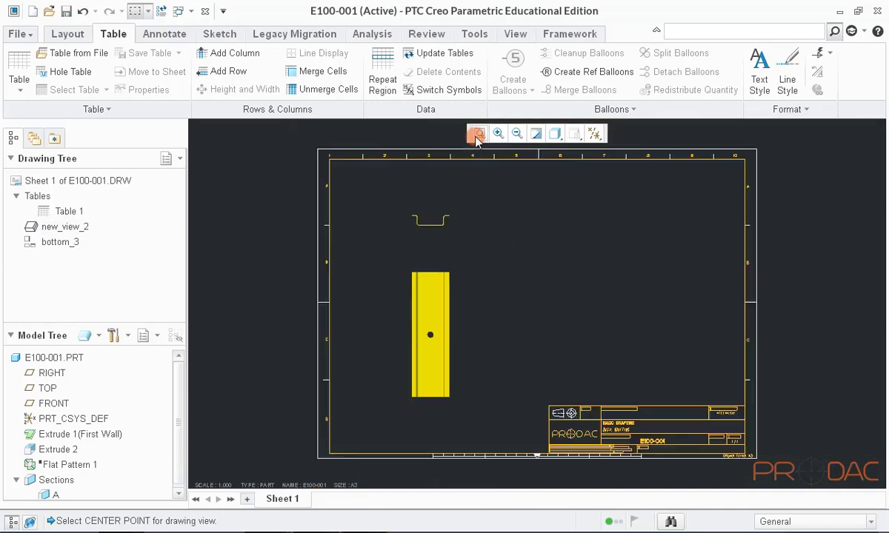
pyautogui.rightClick(514, 249)
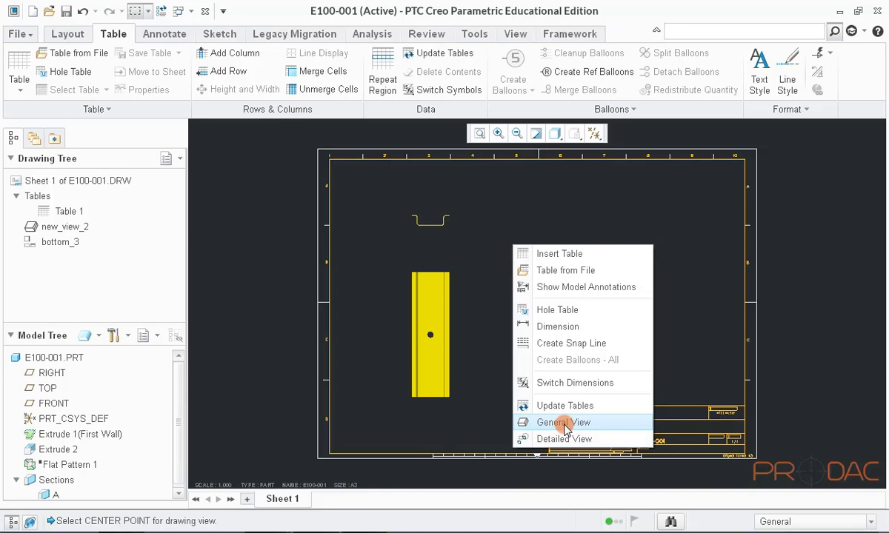
pyautogui.click(565, 429)
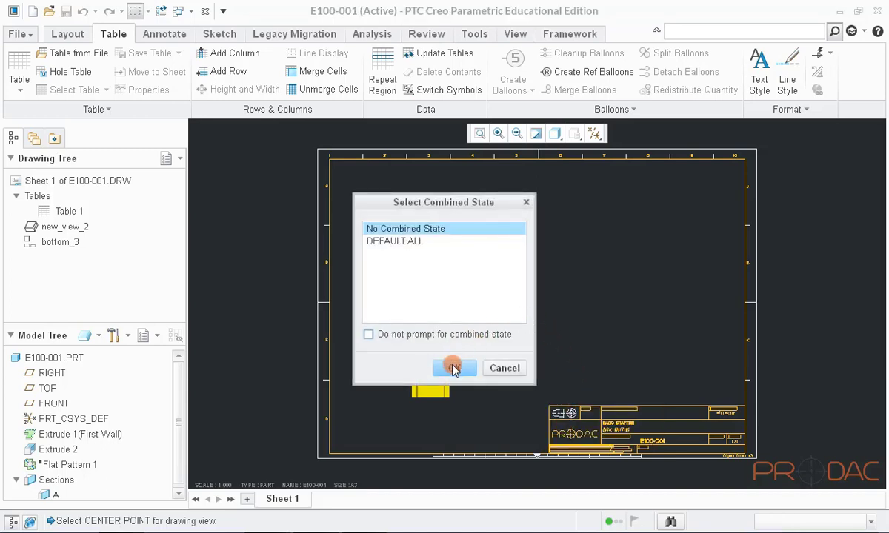
pyautogui.click(454, 369)
pyautogui.click(582, 253)
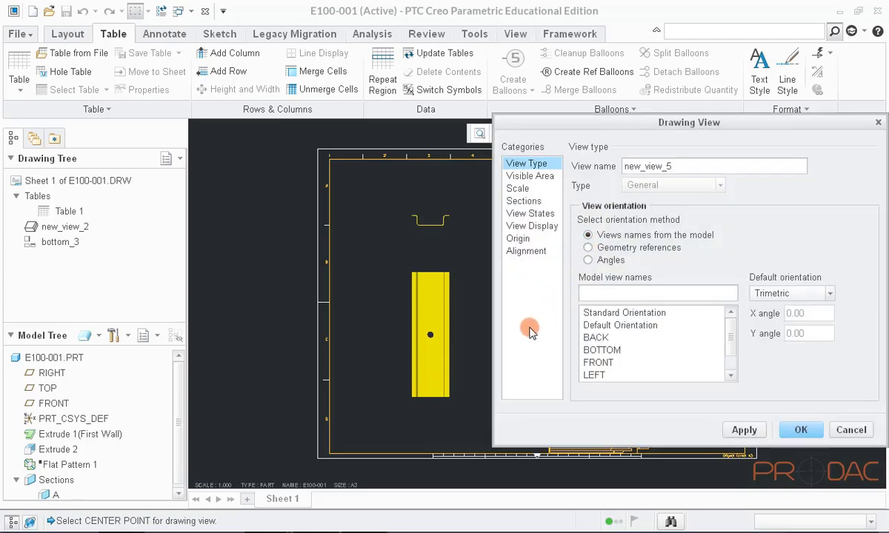
# Orient the new general view to the model's Standard Orientation and accept the view settings
pyautogui.scroll(-3, 320, 252)
pyautogui.scroll(4, 443, 244)
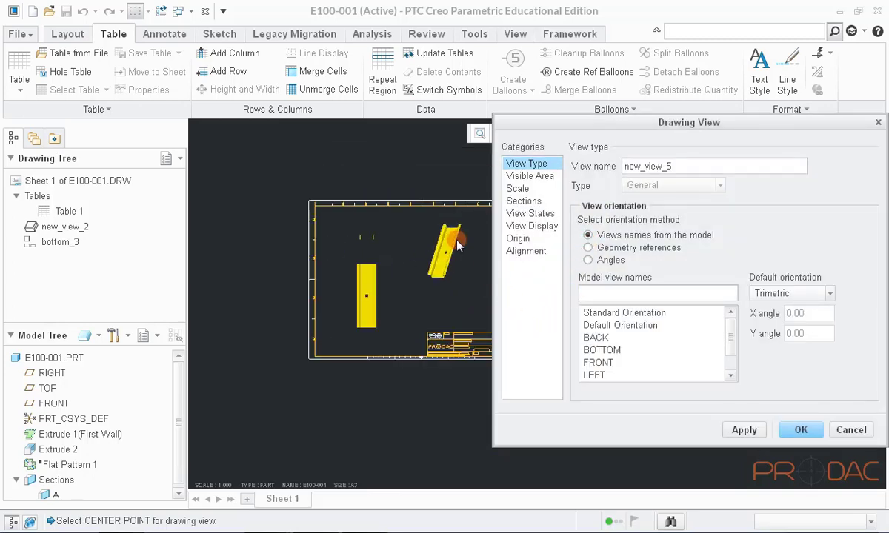
pyautogui.click(605, 327)
pyautogui.click(625, 314)
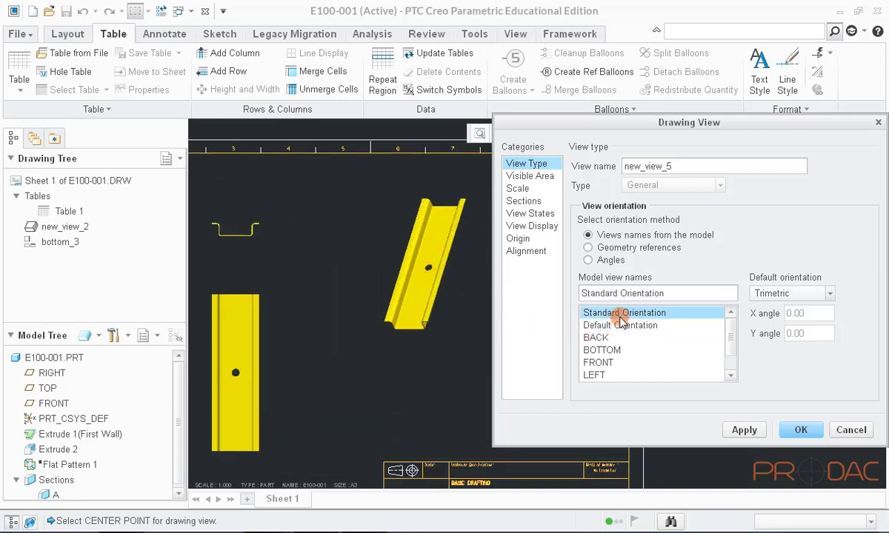
pyautogui.scroll(-1, 624, 330)
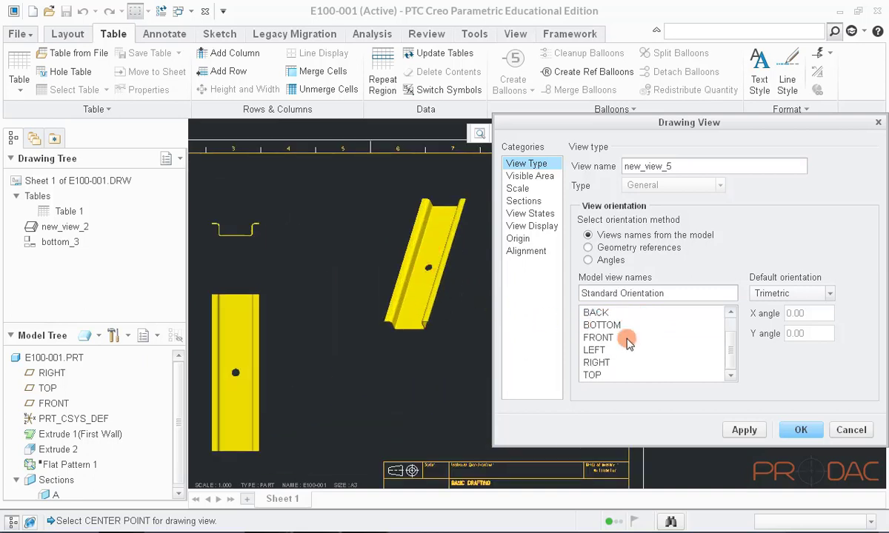
pyautogui.click(788, 432)
# Move the trimetric view into the sheet's upper-right corner, inside the border, and deselect it
pyautogui.scroll(-2, 645, 305)
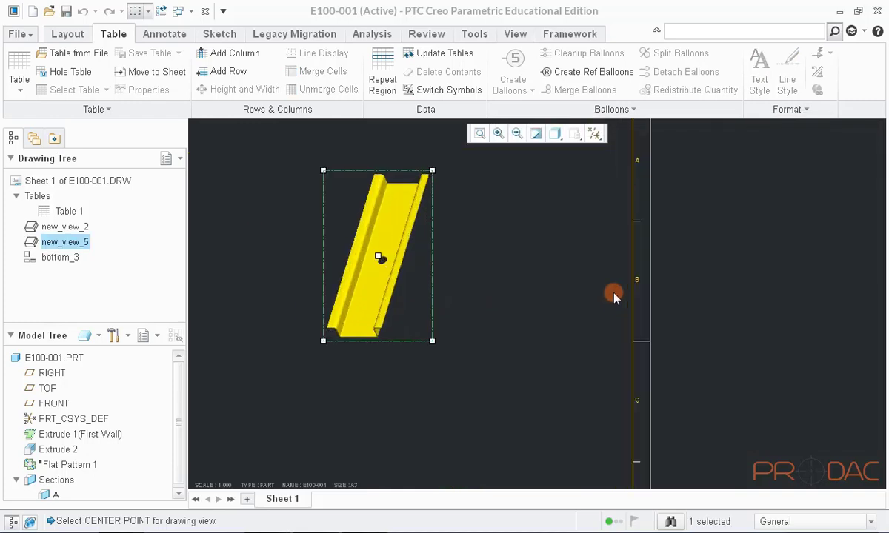
pyautogui.scroll(3, 492, 254)
pyautogui.click(480, 133)
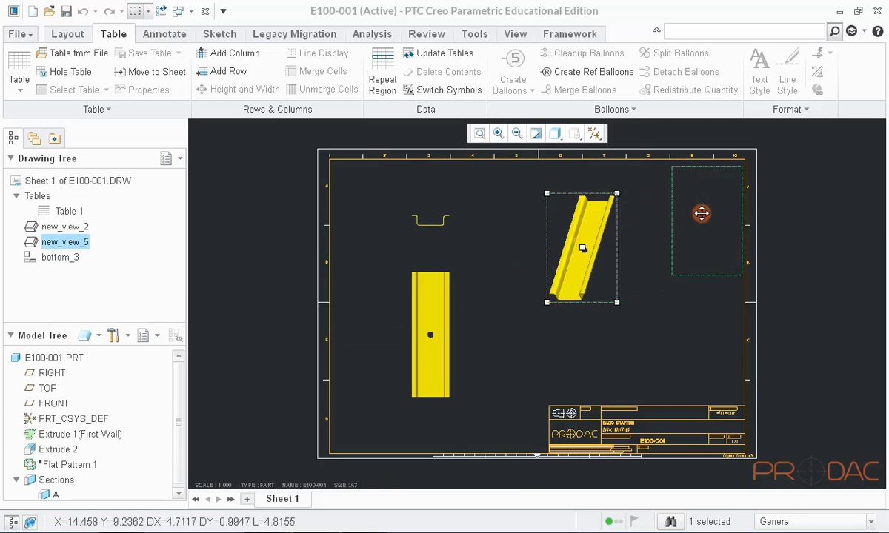
pyautogui.click(696, 211)
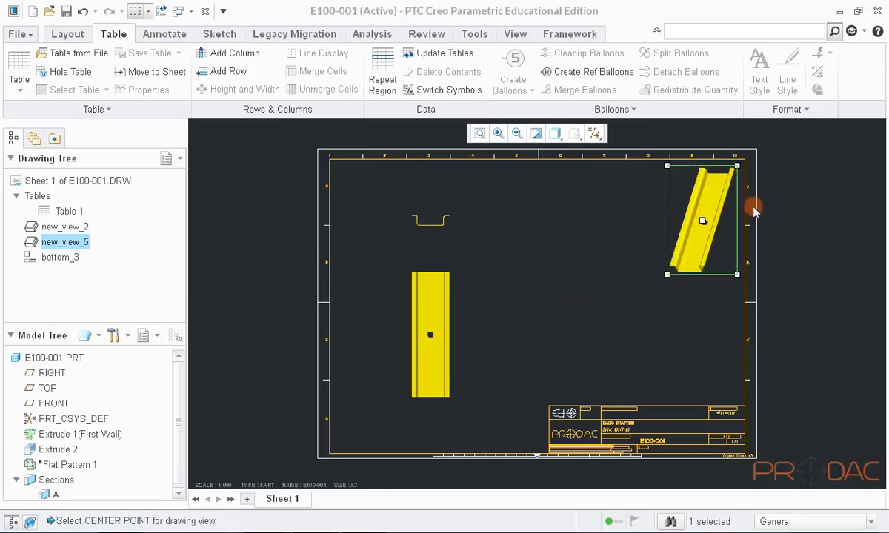
pyautogui.click(788, 194)
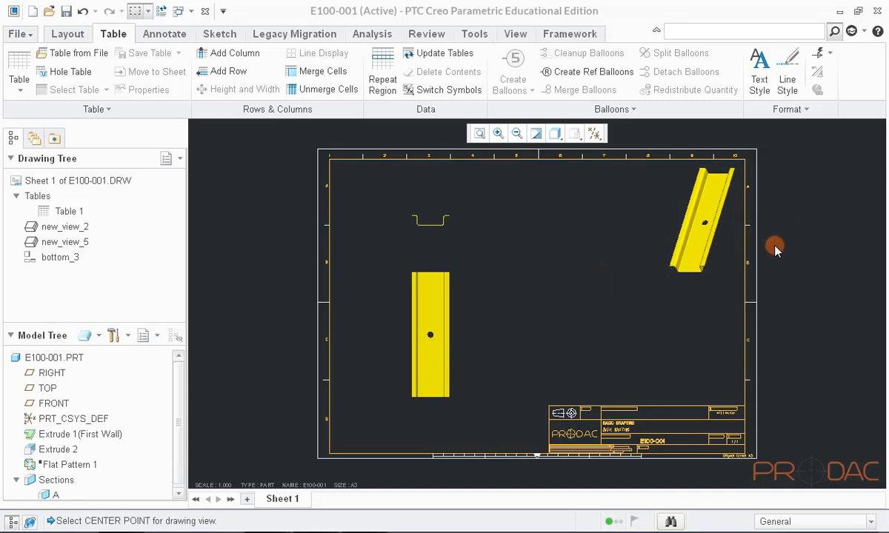
# For all three views together, set the display style to No Hidden and the tangent edges to None, and apply
pyautogui.click(724, 172)
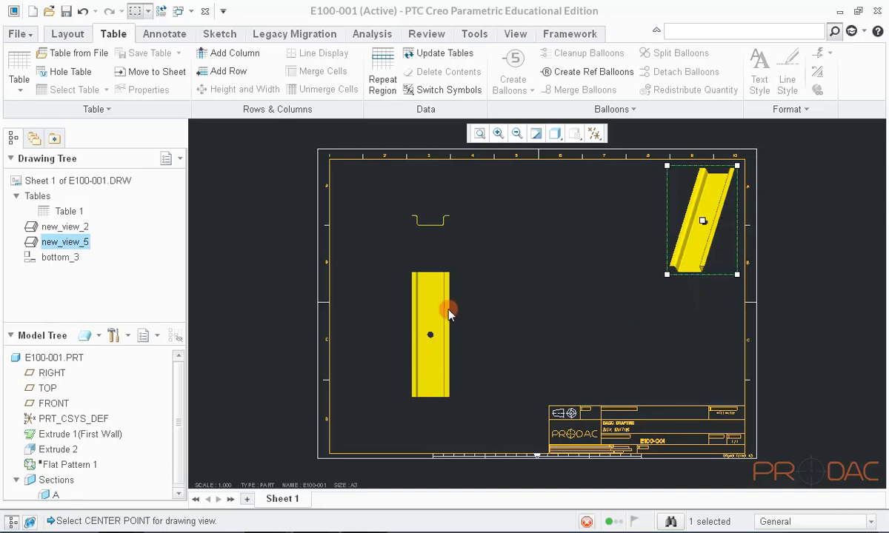
pyautogui.keyDown('ctrl'); pyautogui.click(452, 281); pyautogui.keyUp('ctrl')
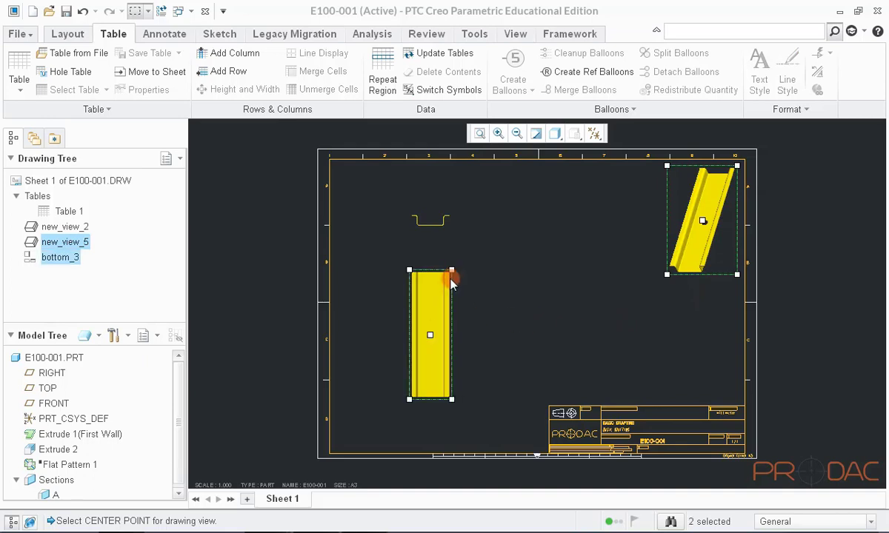
pyautogui.keyDown('ctrl'); pyautogui.click(443, 214); pyautogui.keyUp('ctrl')
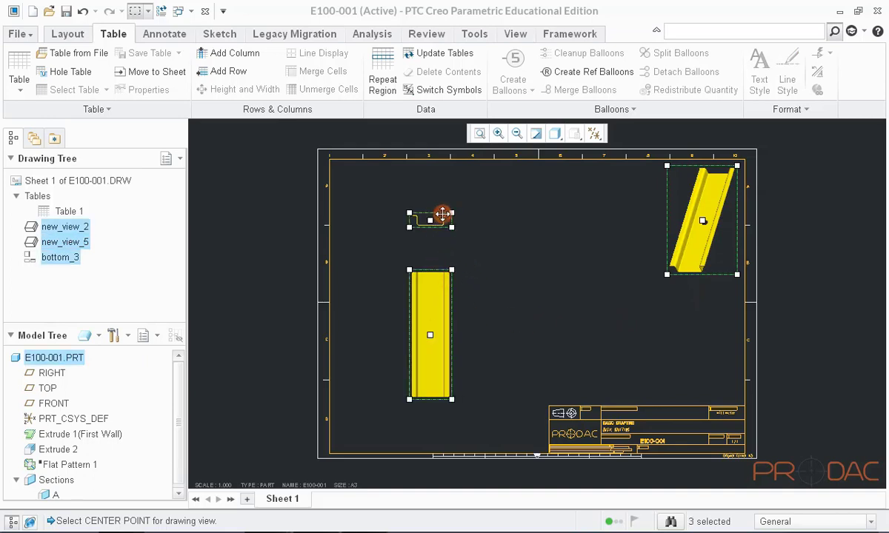
pyautogui.rightClick(508, 210)
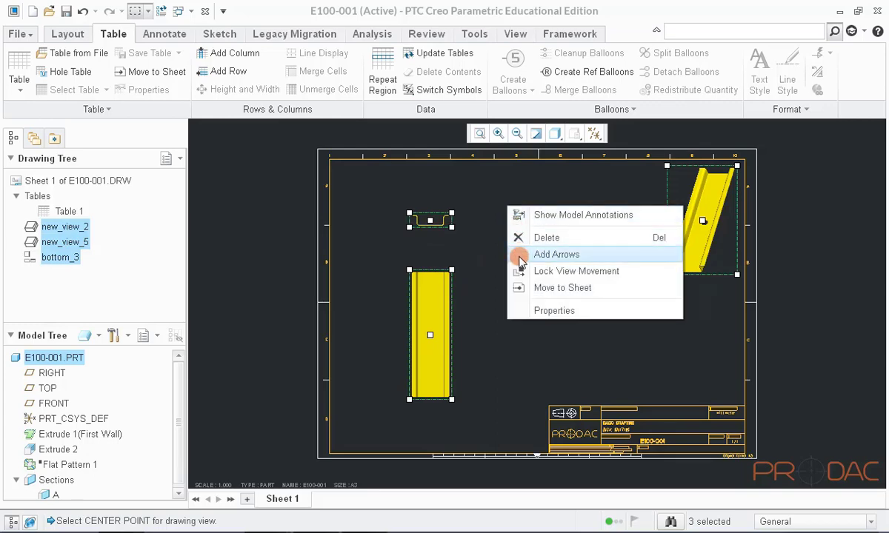
pyautogui.click(552, 312)
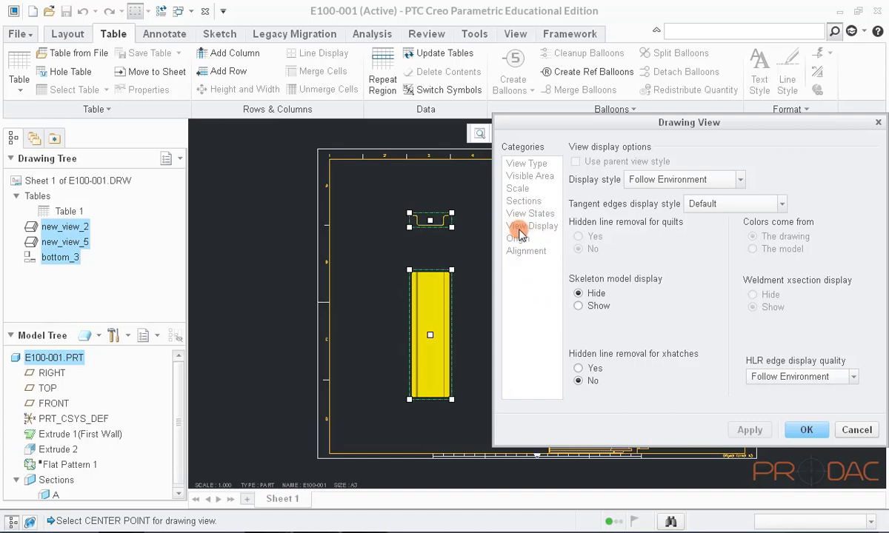
pyautogui.click(687, 185)
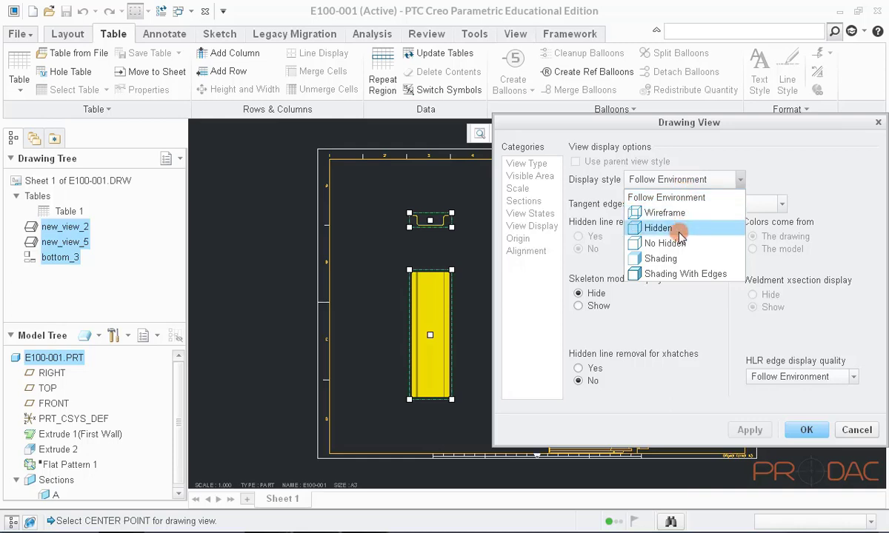
pyautogui.click(655, 244)
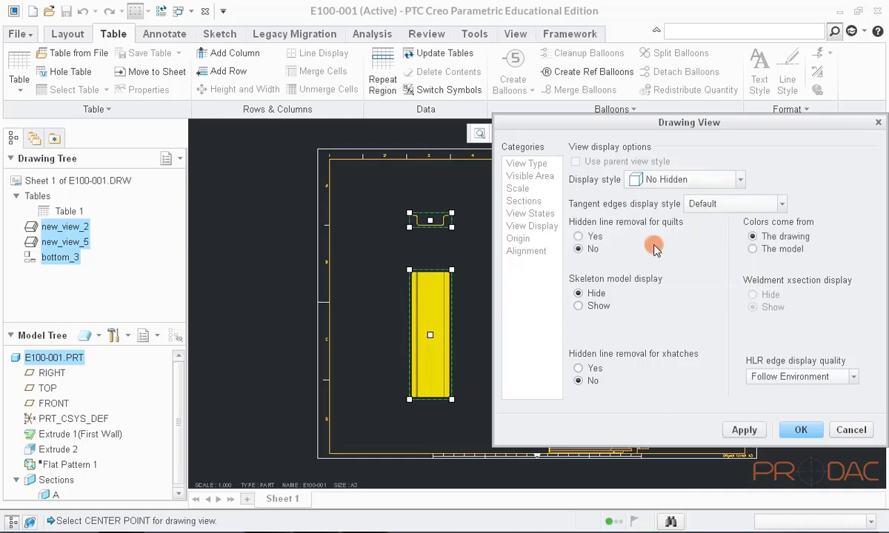
pyautogui.click(696, 205)
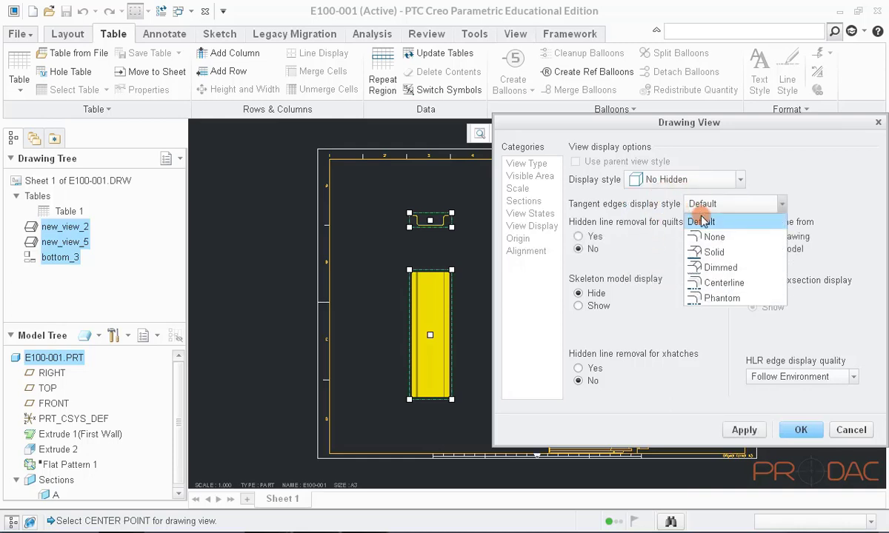
pyautogui.click(765, 241)
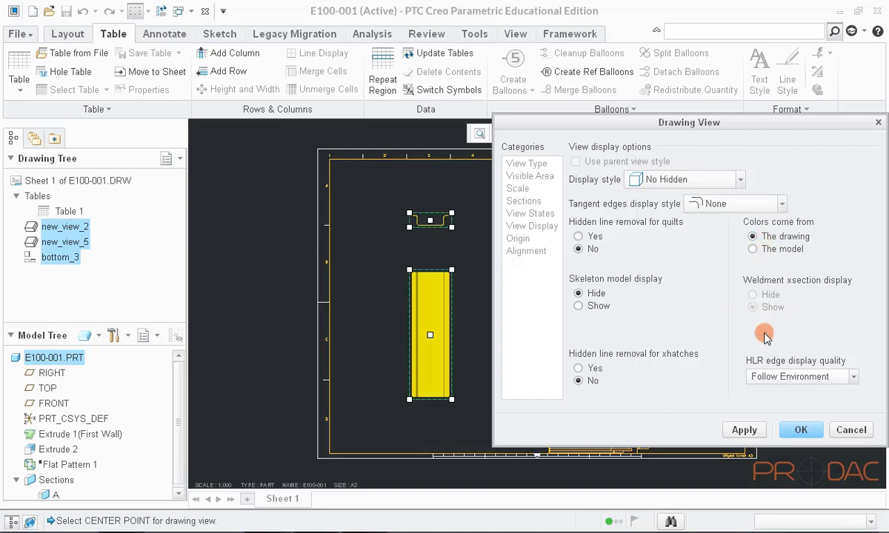
pyautogui.click(746, 431)
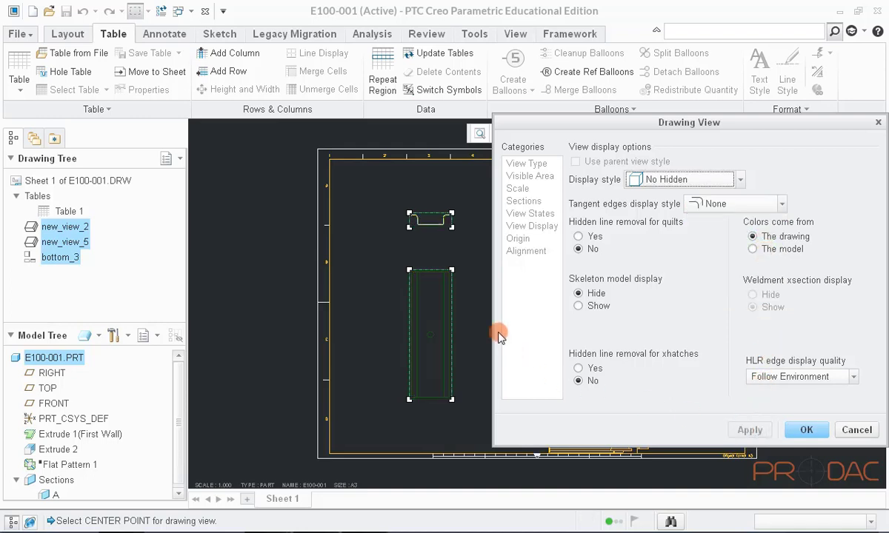
# Inspect the line display of the views, and apply the Shading display style to all three
pyautogui.scroll(3, 434, 211)
pyautogui.scroll(-2, 445, 341)
pyautogui.scroll(2, 435, 337)
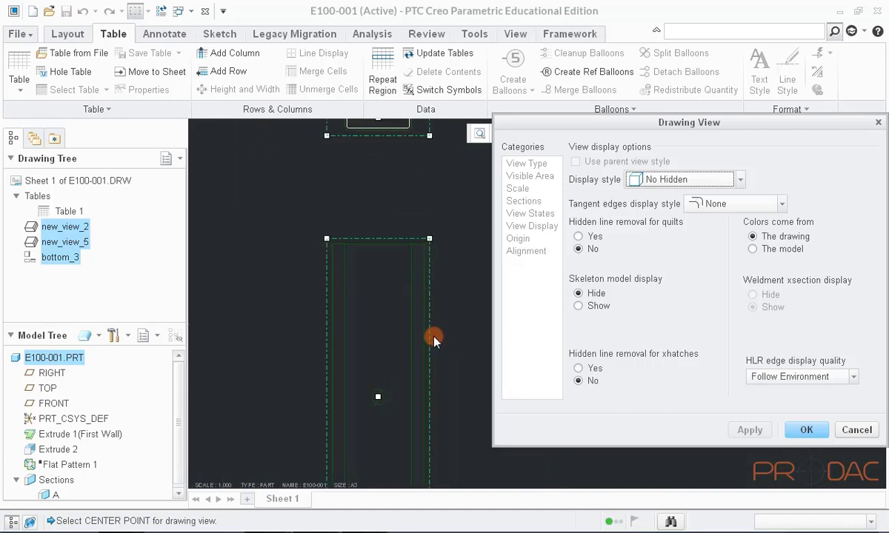
pyautogui.scroll(-3, 435, 337)
pyautogui.click(690, 188)
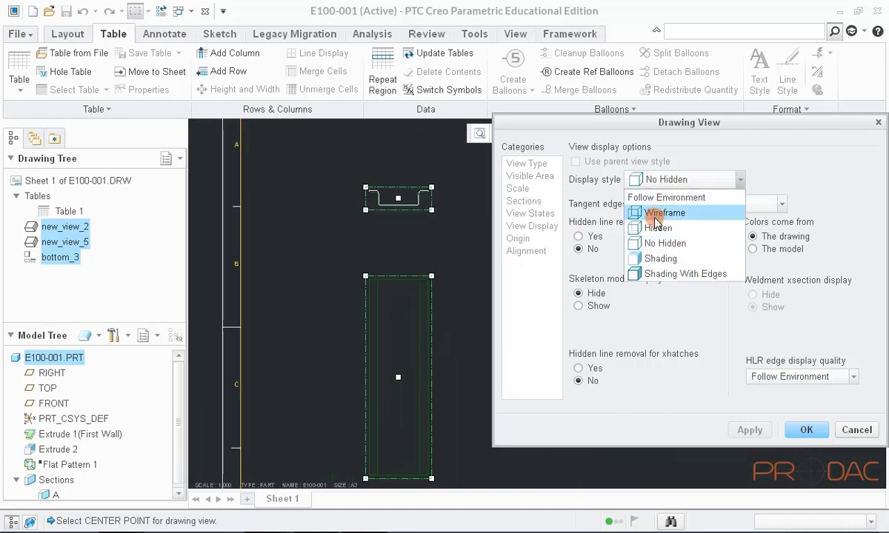
pyautogui.click(656, 259)
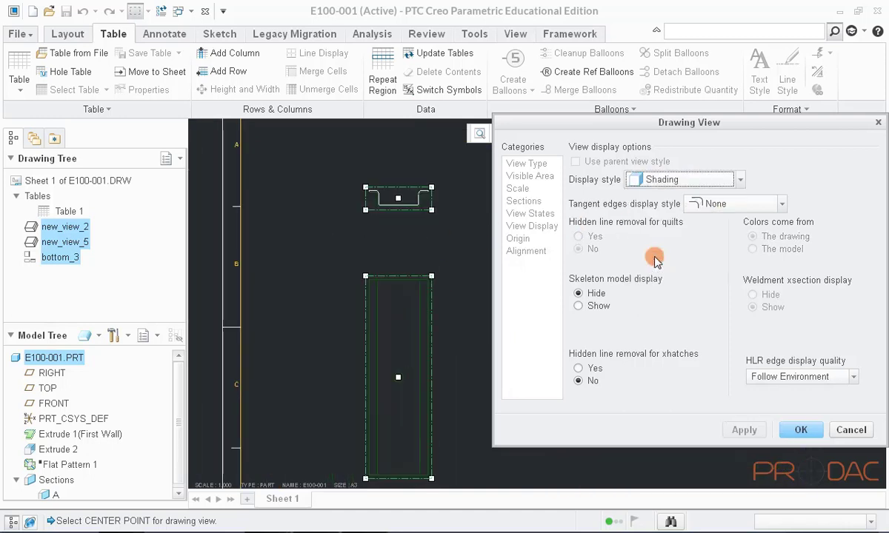
pyautogui.click(747, 431)
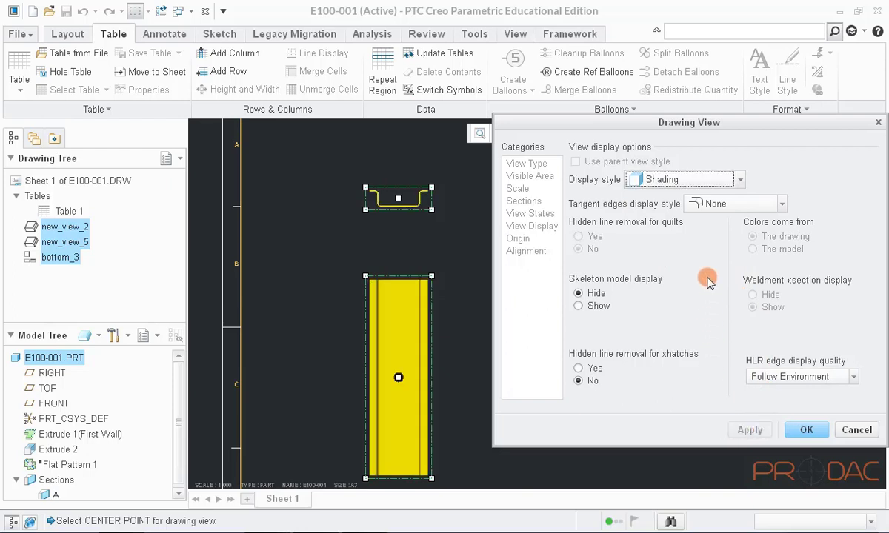
# Try the Wireframe display style on the three selected views, and return them all to No Hidden
pyautogui.click(662, 179)
pyautogui.click(664, 213)
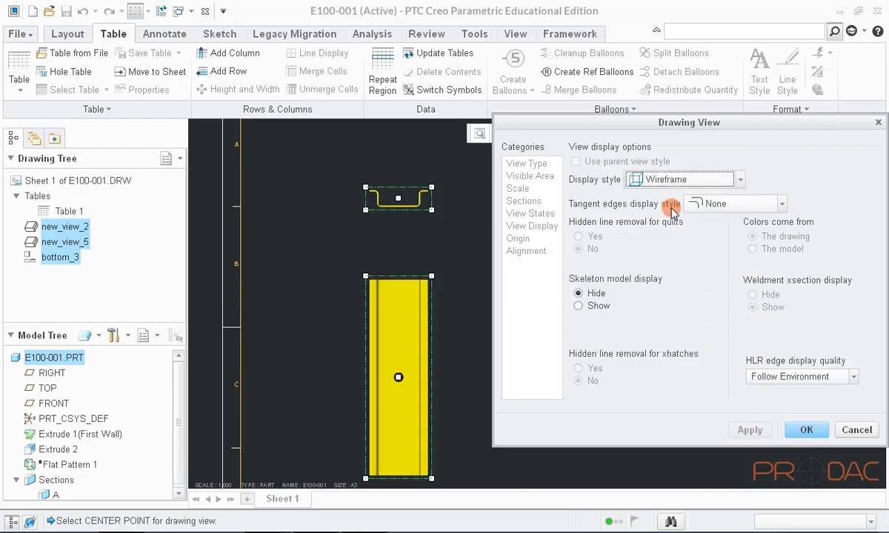
pyautogui.click(742, 429)
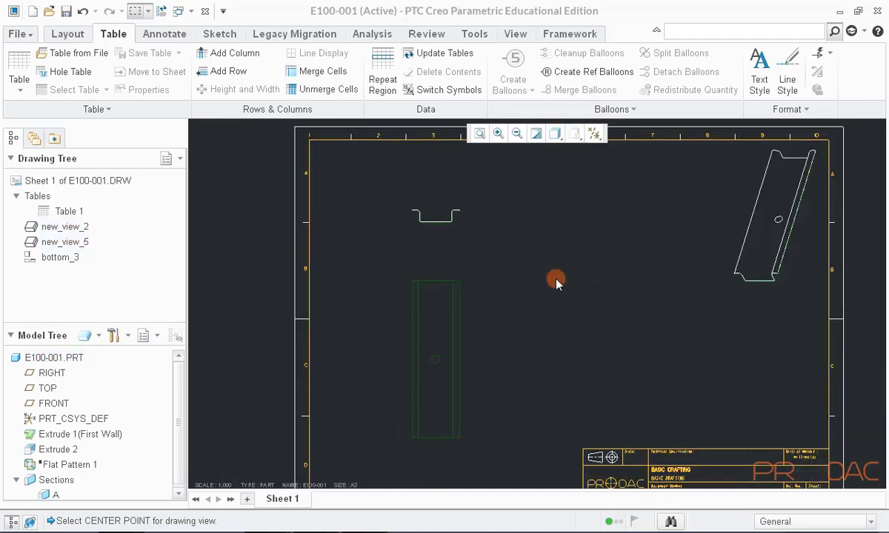
# Set the tangent edges display style of the trimetric view to Dimmed, keeping the No Hidden display, and accept
pyautogui.scroll(1, 557, 279)
pyautogui.scroll(-2, 751, 200)
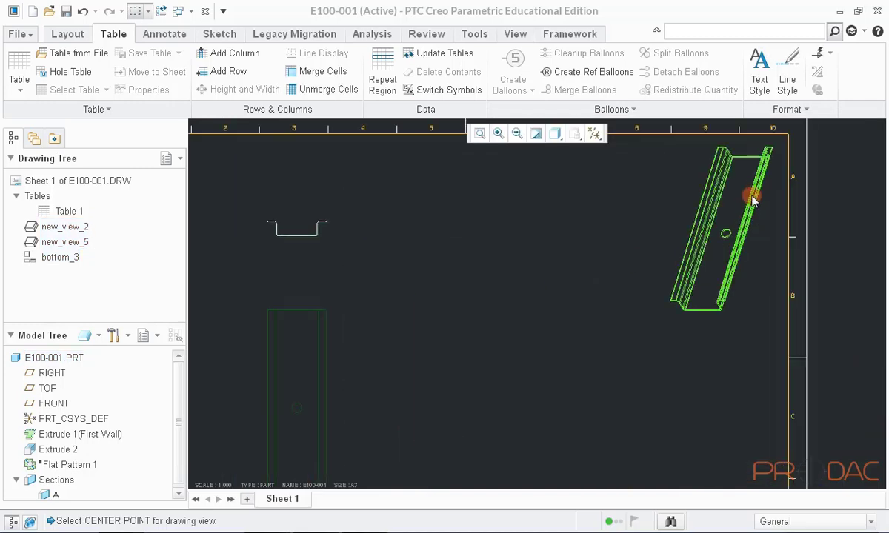
pyautogui.click(695, 268)
pyautogui.rightClick(569, 202)
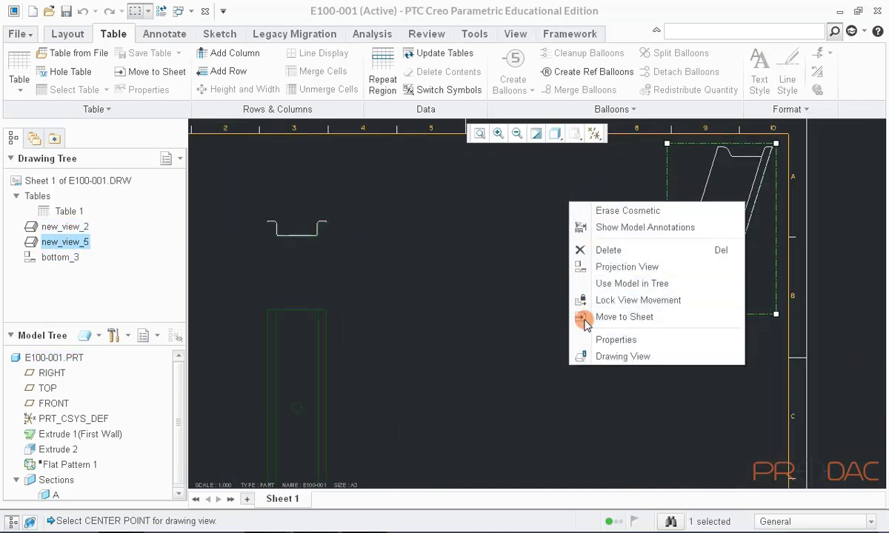
pyautogui.click(593, 340)
pyautogui.click(531, 228)
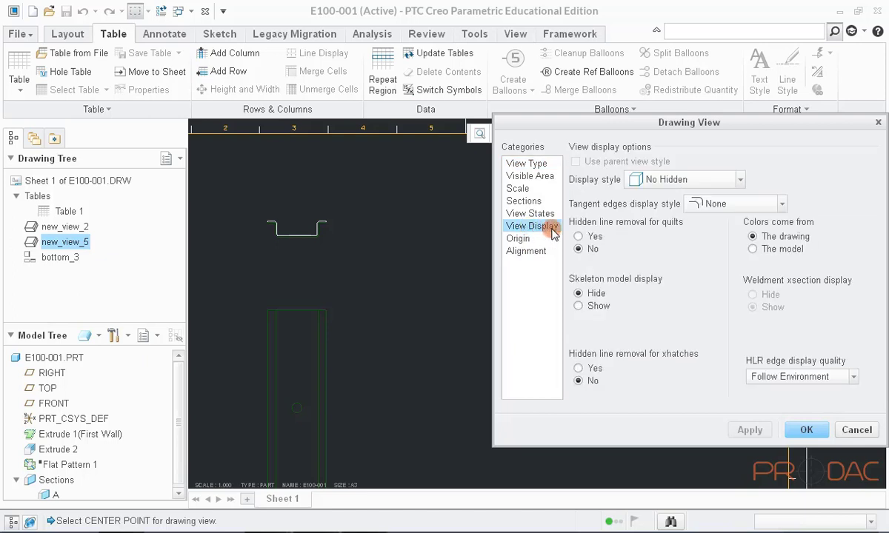
pyautogui.click(711, 202)
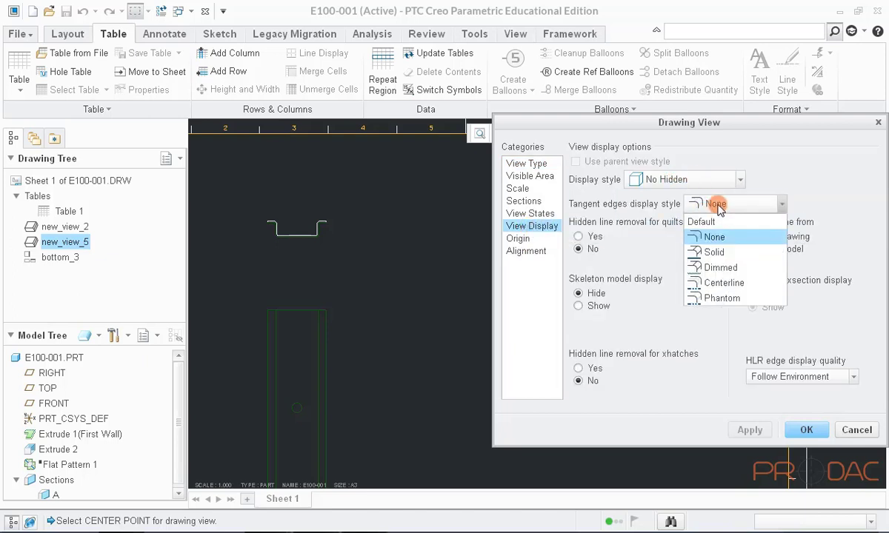
pyautogui.click(746, 271)
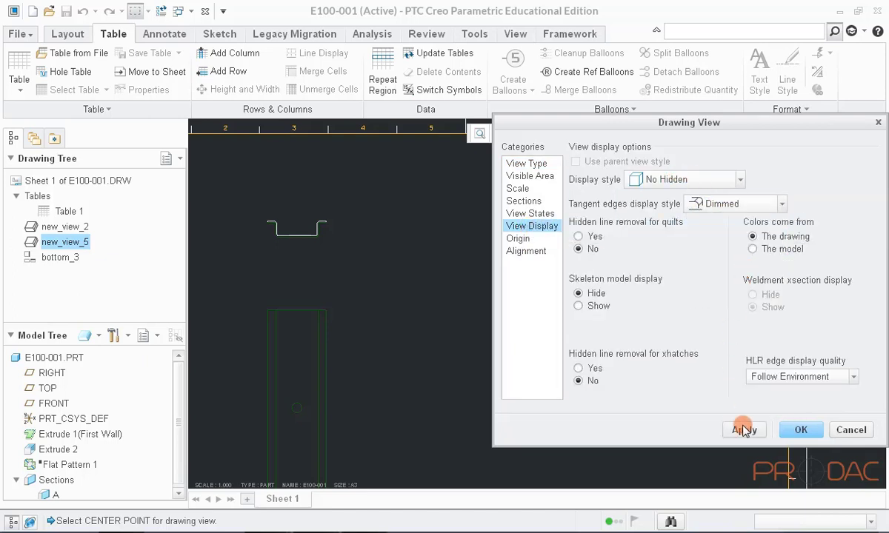
pyautogui.click(742, 429)
pyautogui.click(801, 429)
# Shift the channel profile view slightly to the right, together with its projected view below
pyautogui.scroll(4, 794, 276)
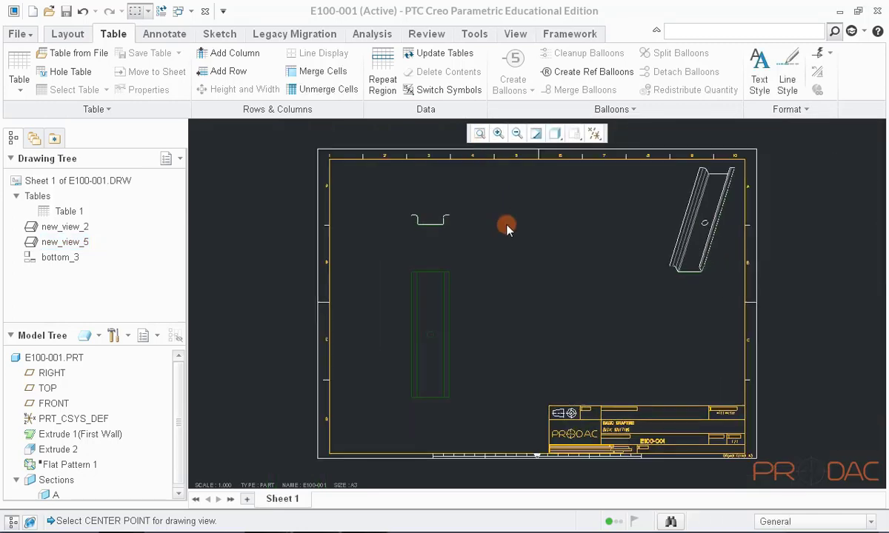
pyautogui.click(427, 218)
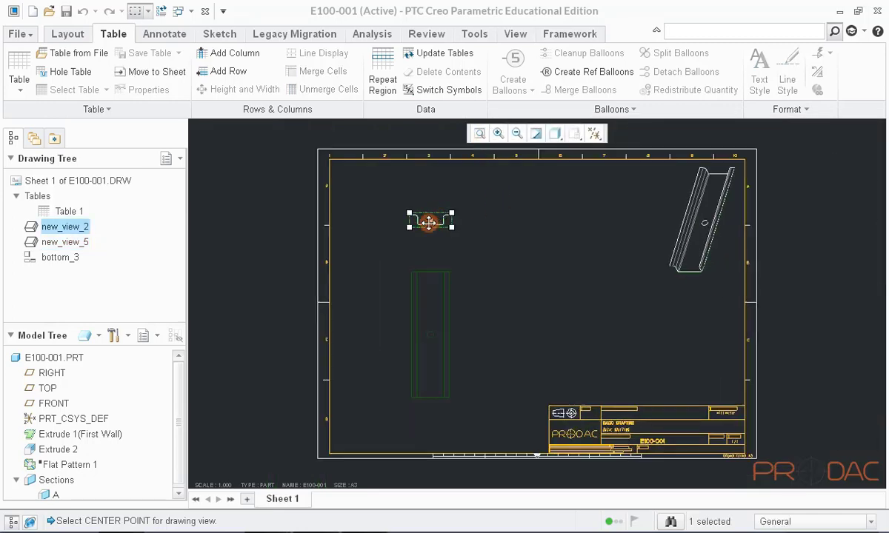
pyautogui.moveTo(428, 219)
pyautogui.mouseDown()
pyautogui.moveTo(428, 206)
pyautogui.moveTo(404, 214)
pyautogui.moveTo(450, 216)
pyautogui.moveTo(437, 220)
pyautogui.mouseUp()
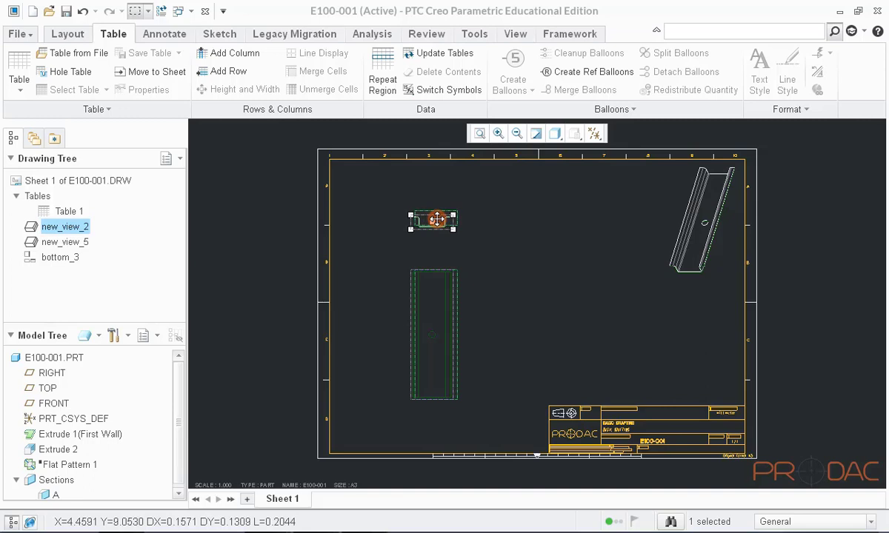
pyautogui.moveTo(437, 219); pyautogui.dragTo(450, 210)
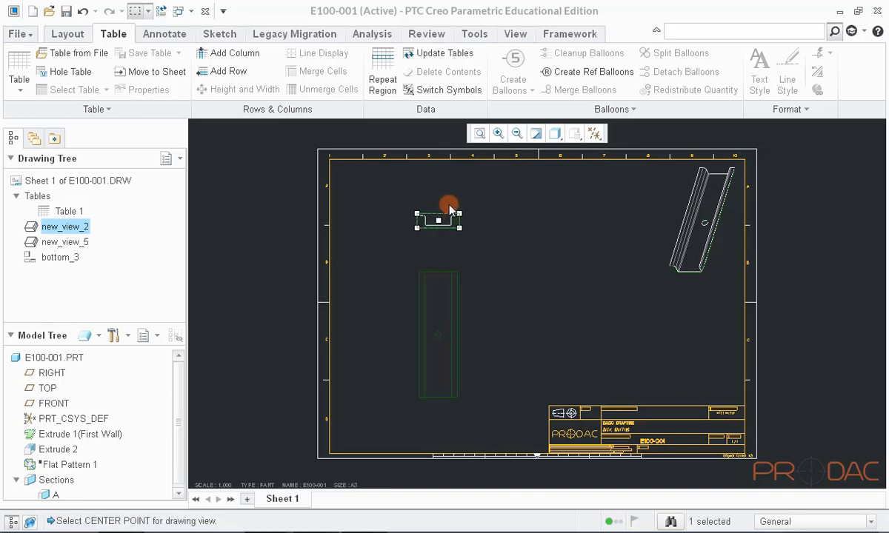
# Lock the movement of the channel profile view and try to pick it for moving
pyautogui.rightClick(453, 202)
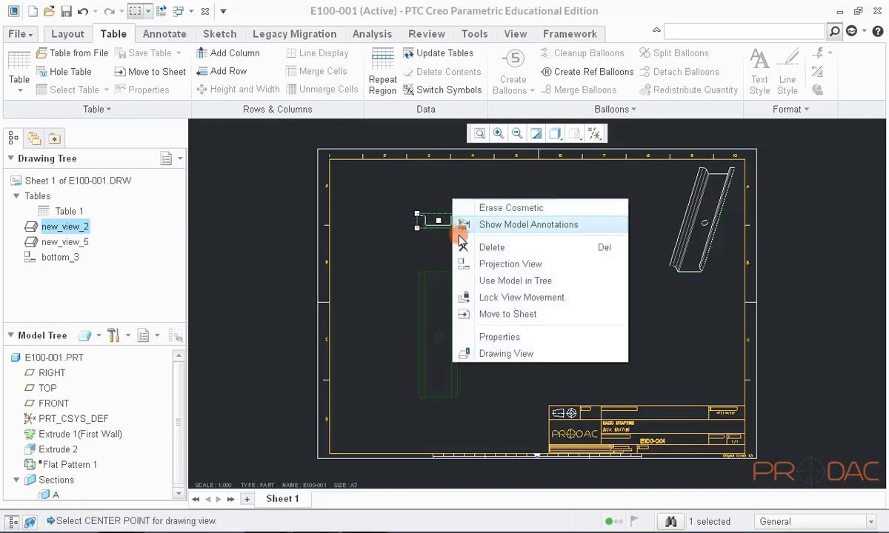
pyautogui.click(568, 298)
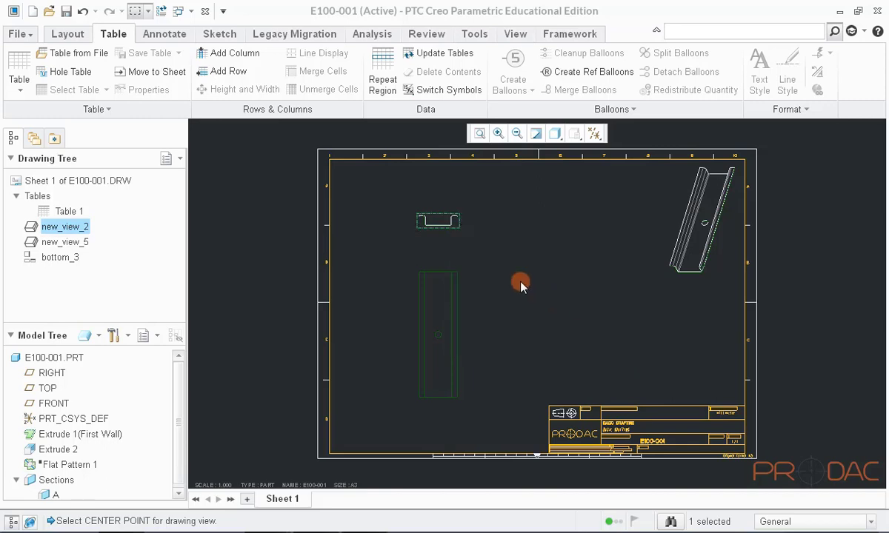
pyautogui.click(455, 225)
pyautogui.click(443, 226)
# Unlock the movement of the channel profile view and shift it slightly left and down
pyautogui.rightClick(479, 216)
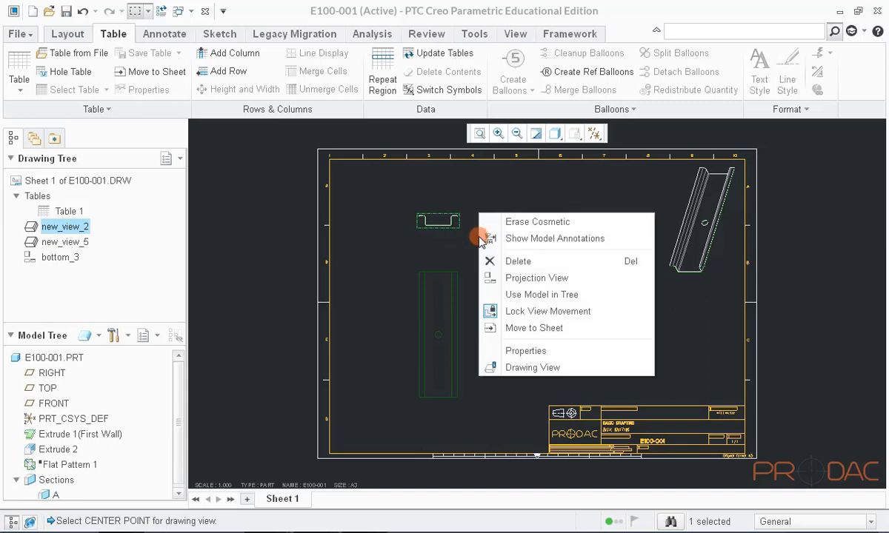
pyautogui.click(504, 312)
pyautogui.moveTo(433, 216); pyautogui.dragTo(428, 224)
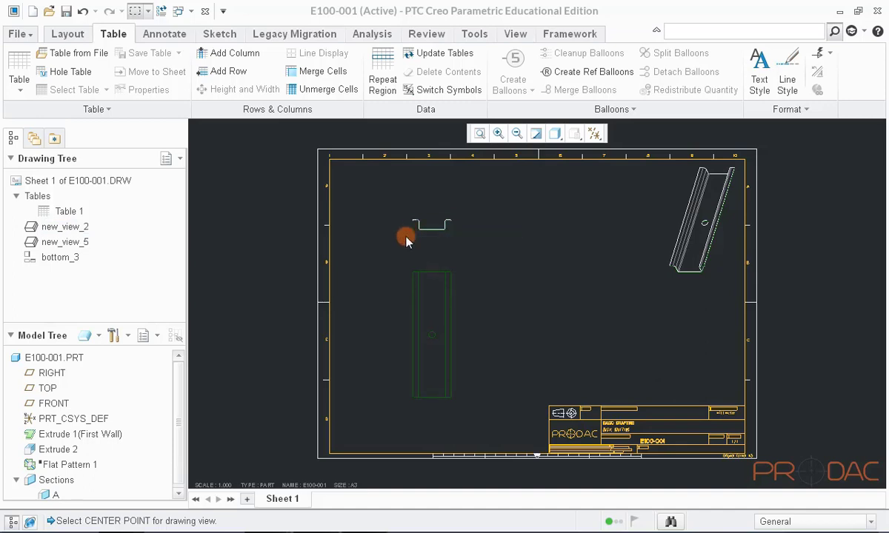
# Set the drawing sheet's scale to 1.5
pyautogui.click(224, 486)
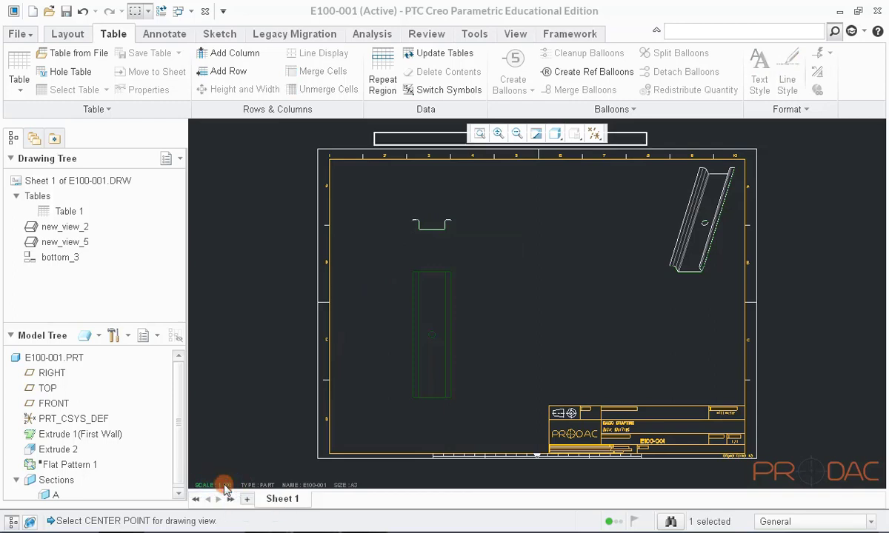
pyautogui.doubleClick(225, 486)
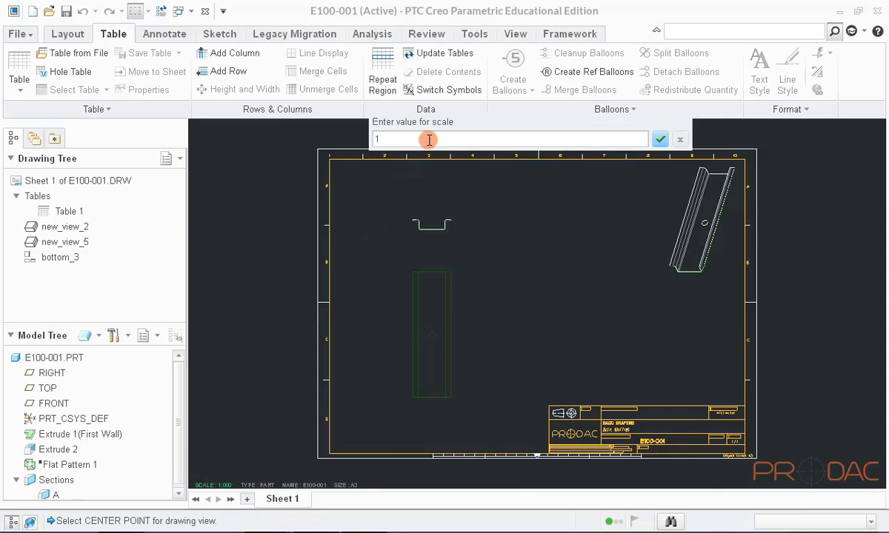
pyautogui.press('Return')
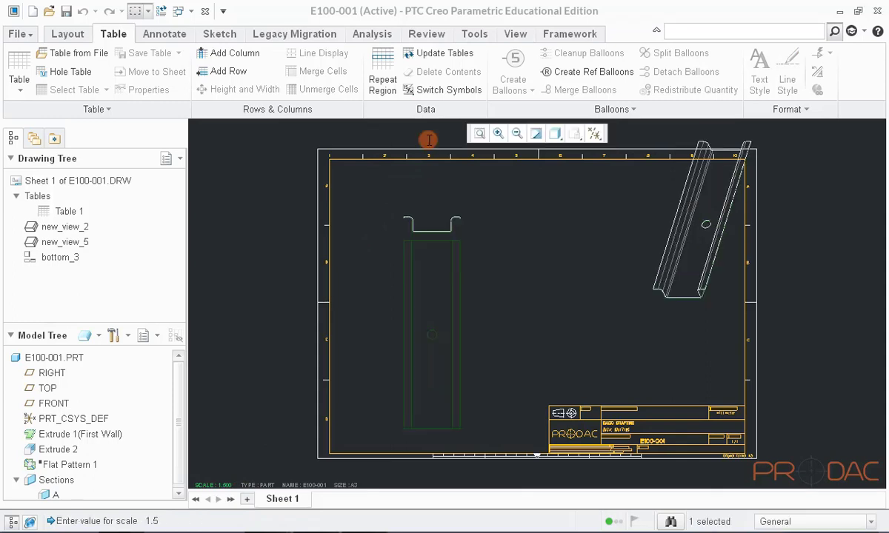
# Move the channel profile view up, away from its projected view, and bring the trimetric view fully inside the sheet border
pyautogui.click(435, 205)
pyautogui.moveTo(435, 205); pyautogui.dragTo(443, 197)
pyautogui.click(528, 240)
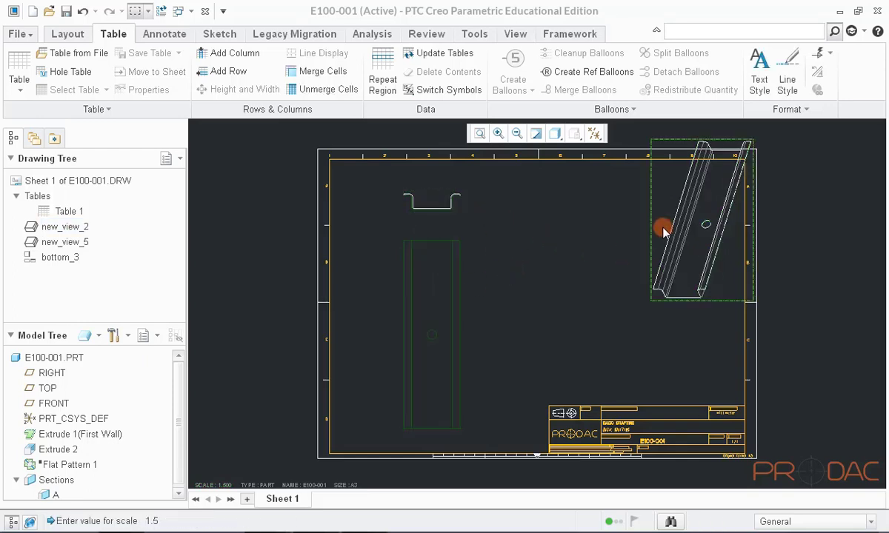
pyautogui.click(664, 194)
pyautogui.moveTo(665, 194); pyautogui.dragTo(632, 230)
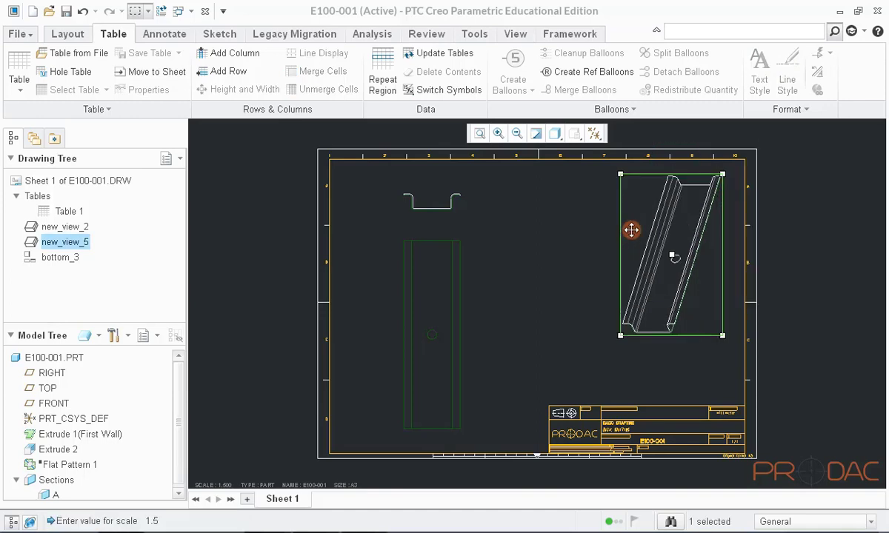
# Give the trimetric view a custom scale of 1 and accept the view settings
pyautogui.rightClick(634, 221)
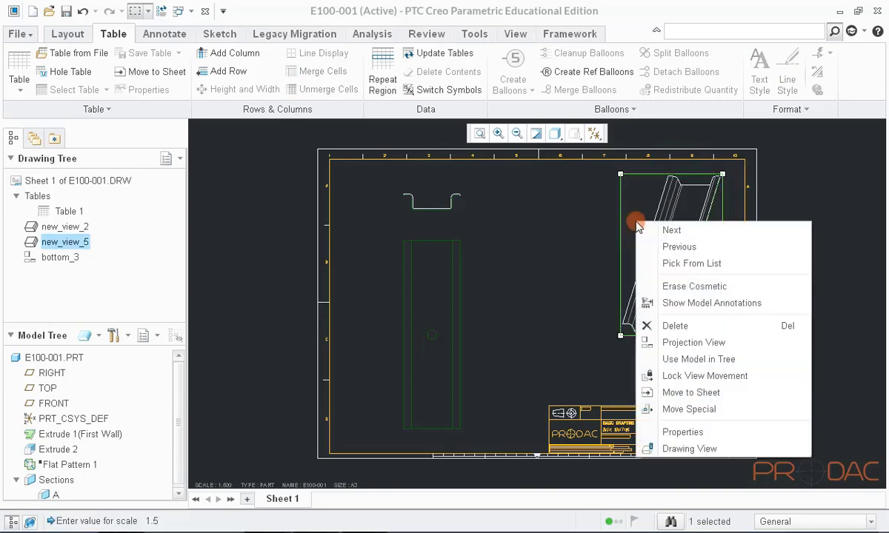
pyautogui.click(667, 432)
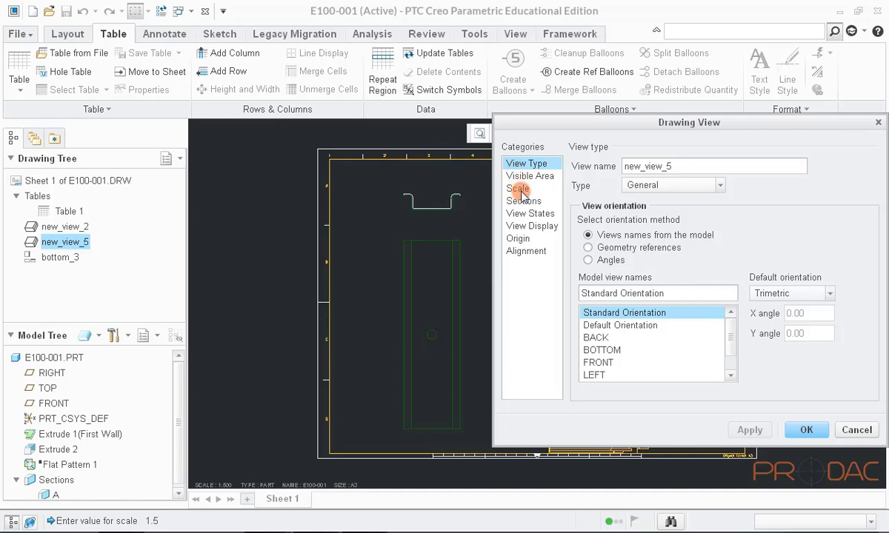
pyautogui.click(520, 190)
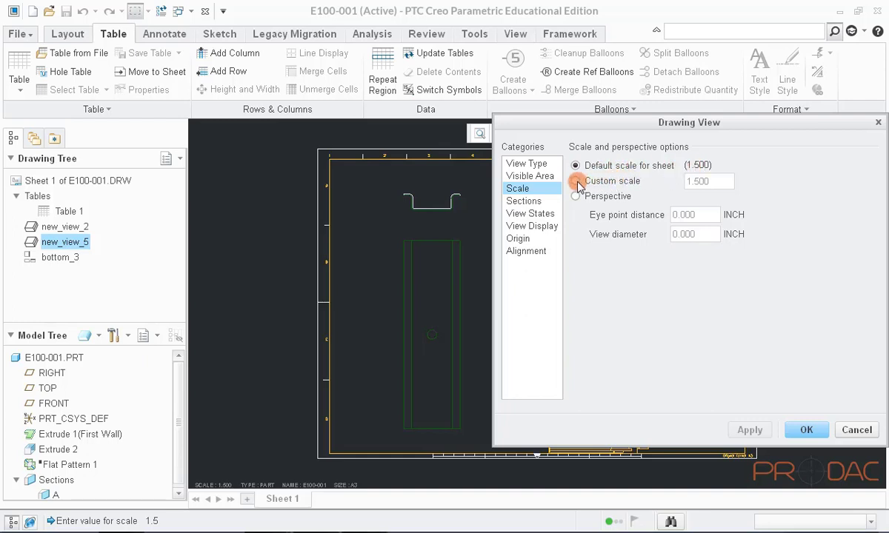
pyautogui.click(577, 182)
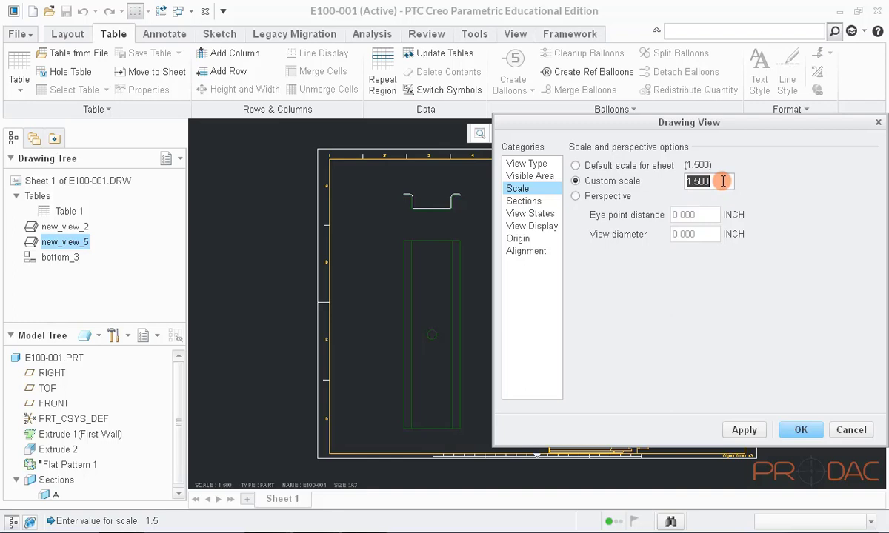
pyautogui.click(739, 430)
pyautogui.click(809, 429)
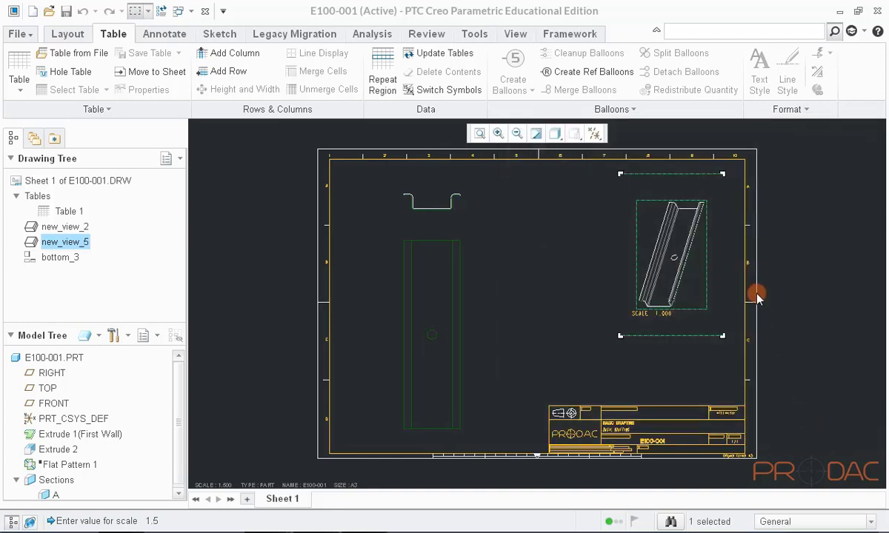
# Move the rescaled trimetric view into the sheet's upper-right corner, inside the border, and deselect it
pyautogui.click(689, 208)
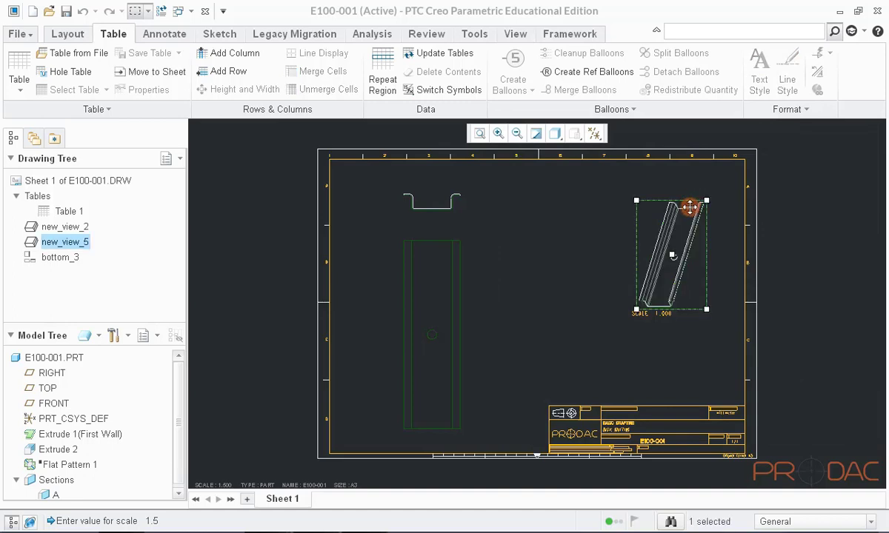
pyautogui.moveTo(689, 208); pyautogui.dragTo(725, 180)
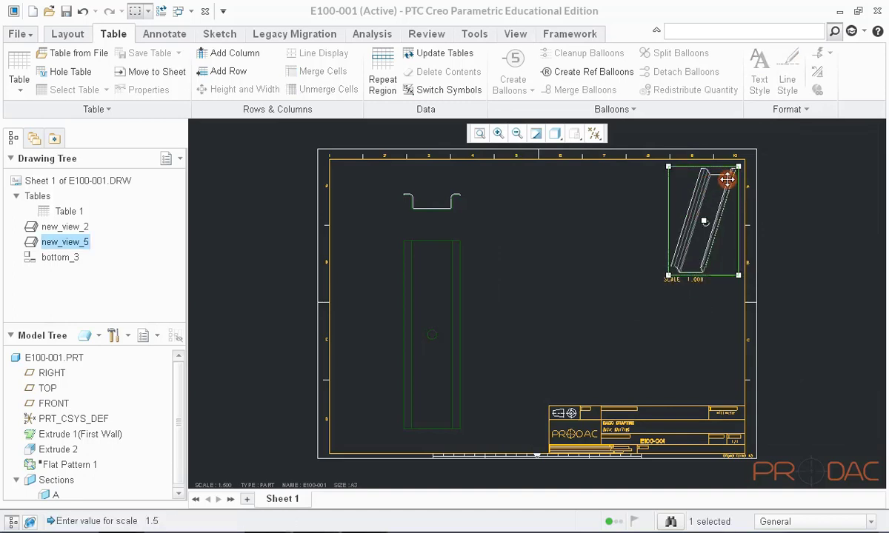
pyautogui.click(775, 169)
# Move the SCALE 1.000 note down and slightly right, leaving a clear gap below the trimetric view
pyautogui.scroll(2, 715, 280)
pyautogui.scroll(3, 715, 280)
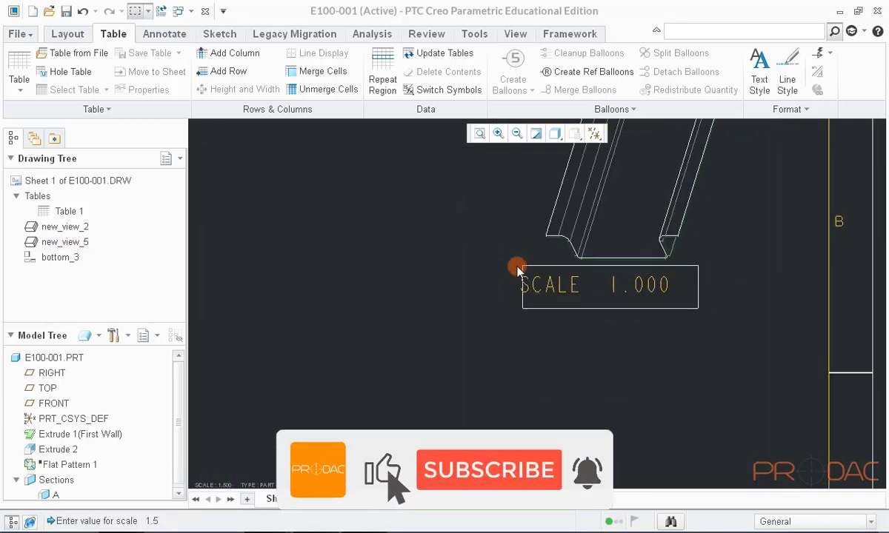
pyautogui.click(504, 300)
pyautogui.moveTo(552, 297); pyautogui.dragTo(593, 337)
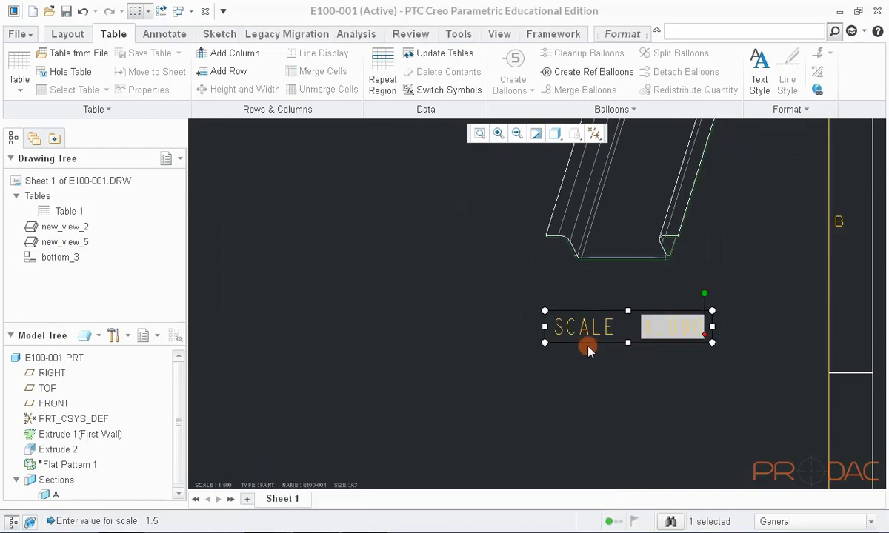
pyautogui.click(680, 398)
pyautogui.scroll(-3, 769, 314)
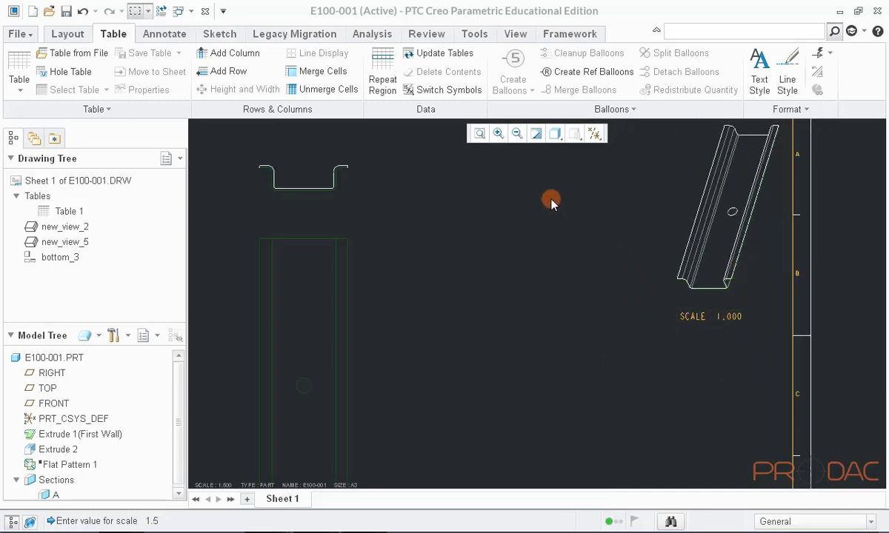
# Show the projected view below the channel profile as a half view about the RIGHT datum plane and apply it
pyautogui.click(479, 133)
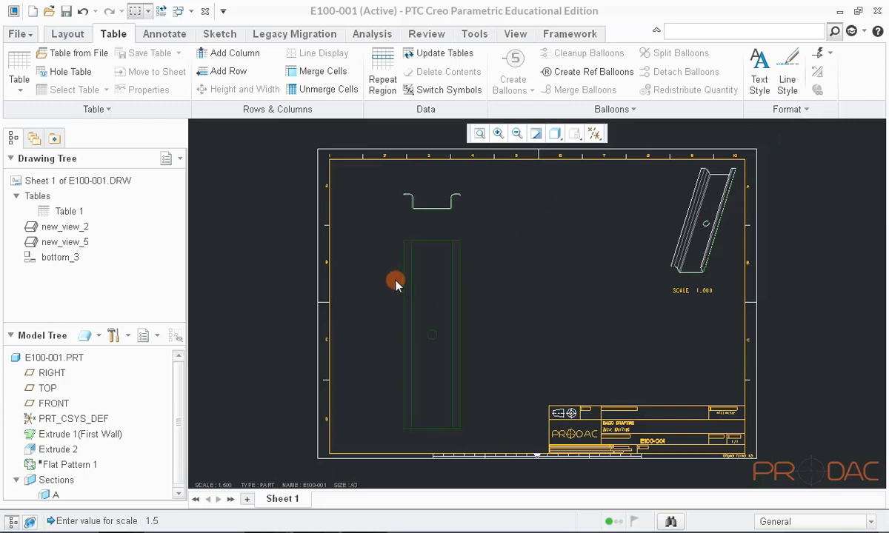
pyautogui.click(461, 275)
pyautogui.rightClick(497, 242)
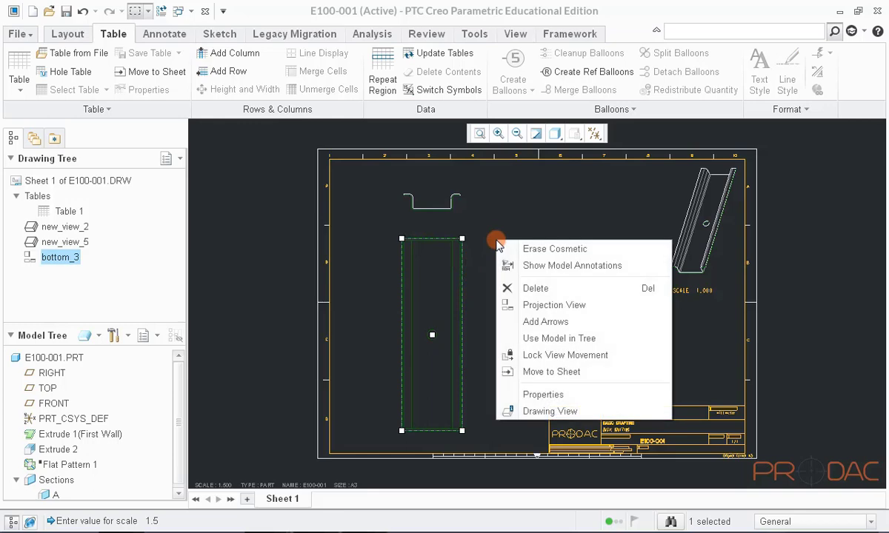
pyautogui.click(543, 394)
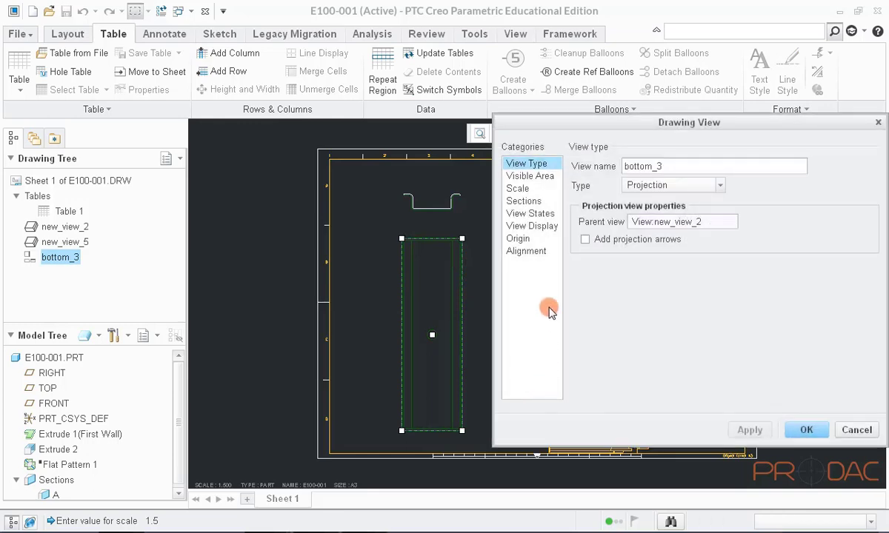
pyautogui.click(538, 181)
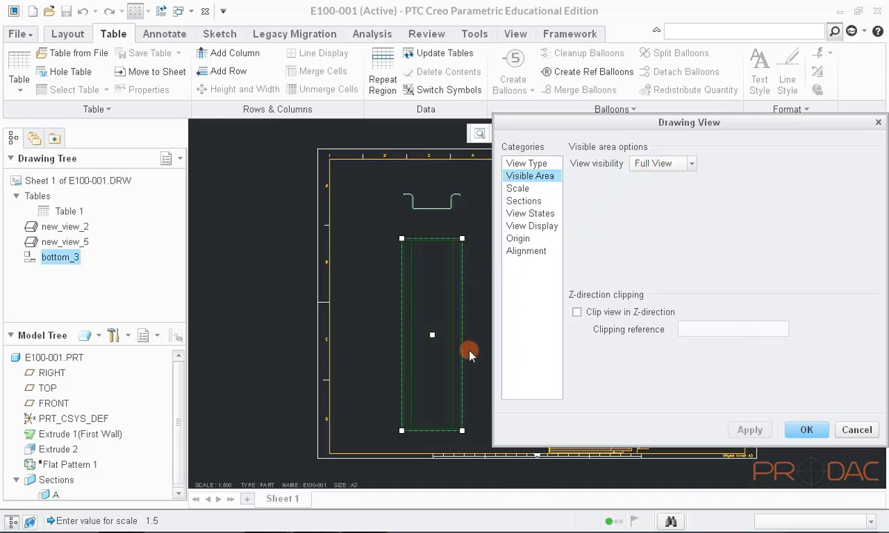
pyautogui.click(670, 168)
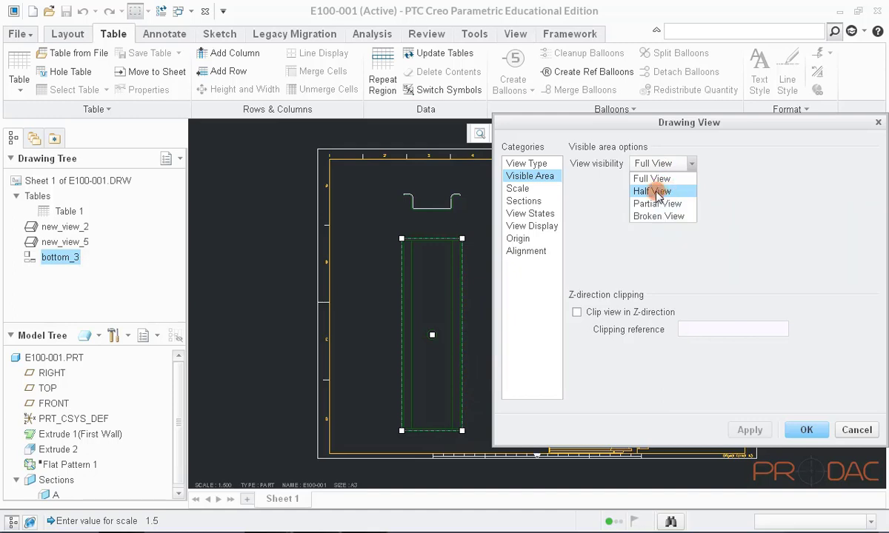
pyautogui.click(655, 192)
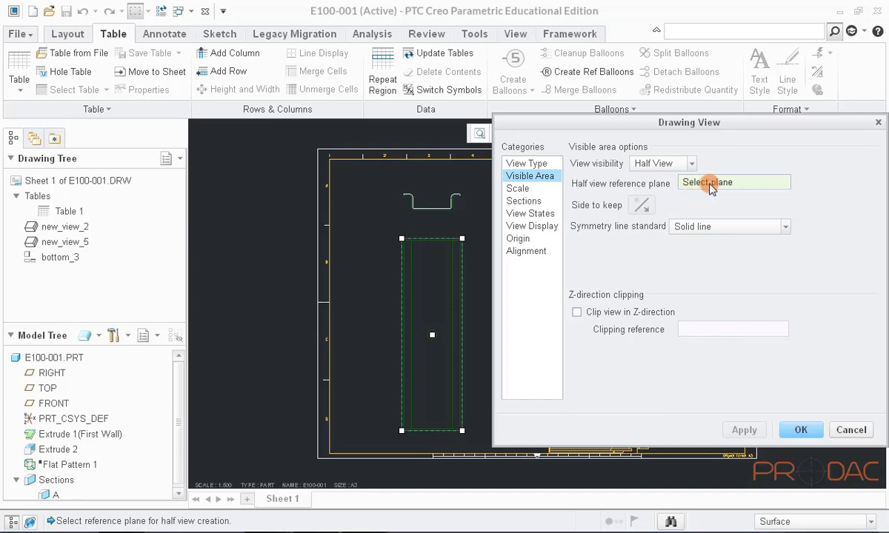
pyautogui.click(52, 373)
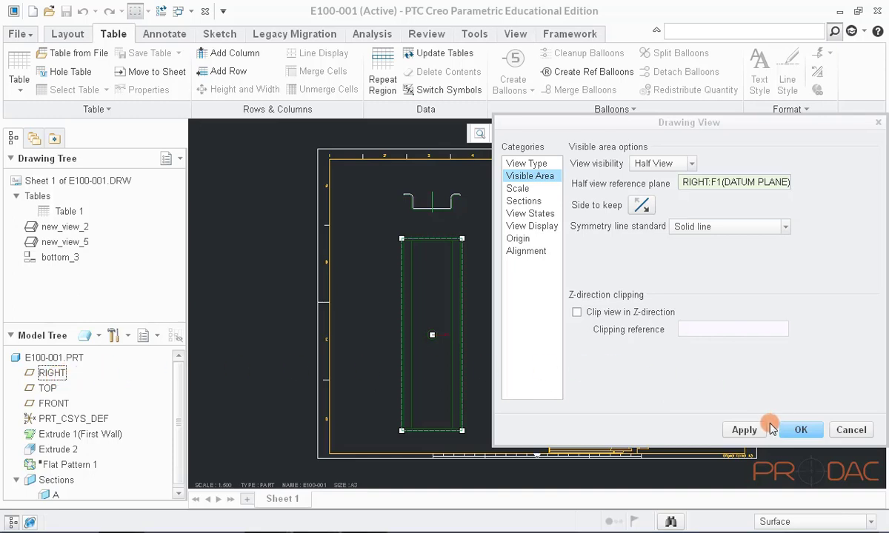
pyautogui.click(741, 430)
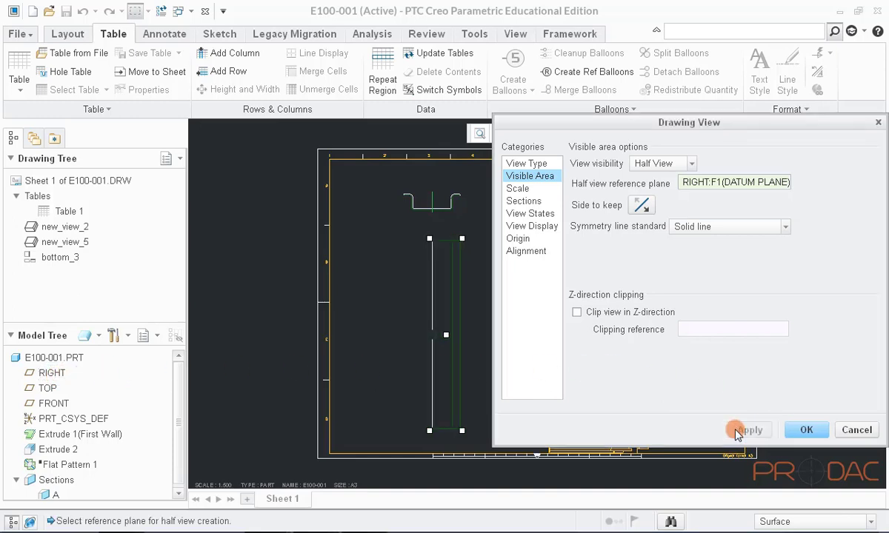
pyautogui.scroll(1, 444, 348)
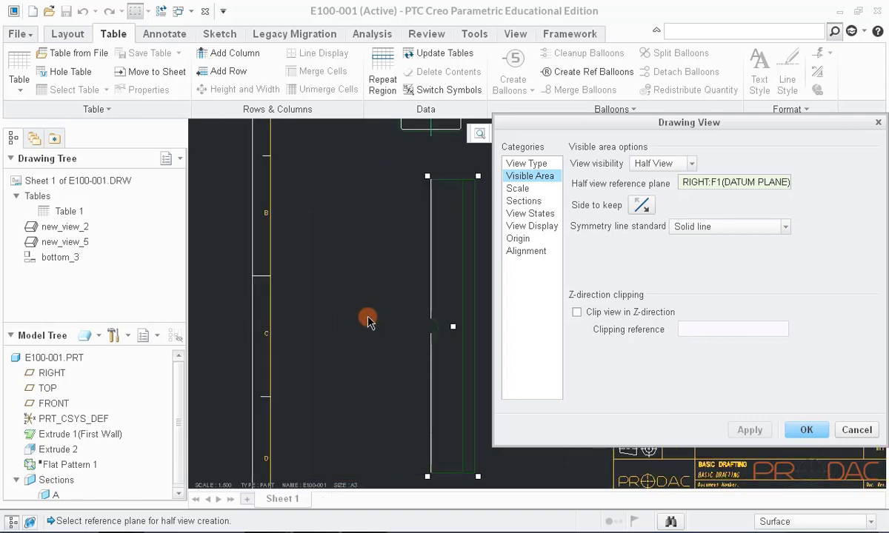
pyautogui.scroll(-1, 368, 318)
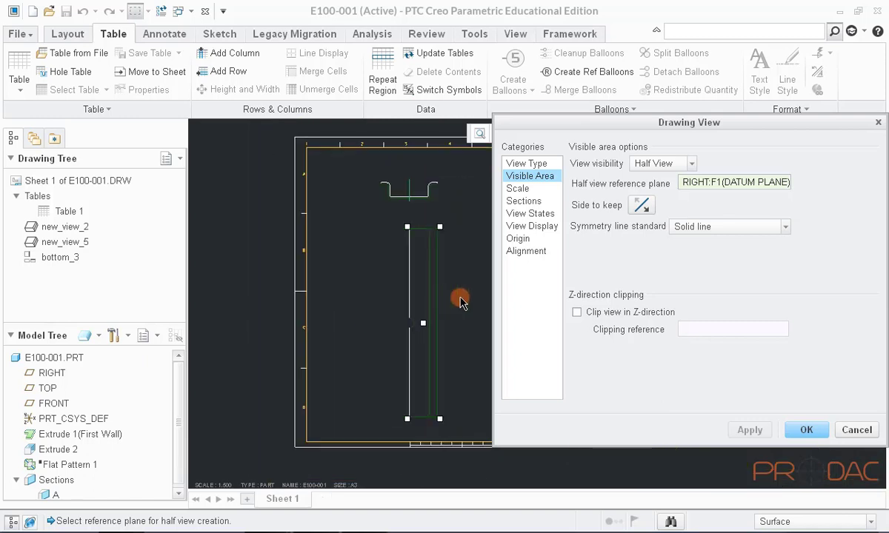
# Return the projected view's visibility from half to Full View and apply it
pyautogui.click(693, 163)
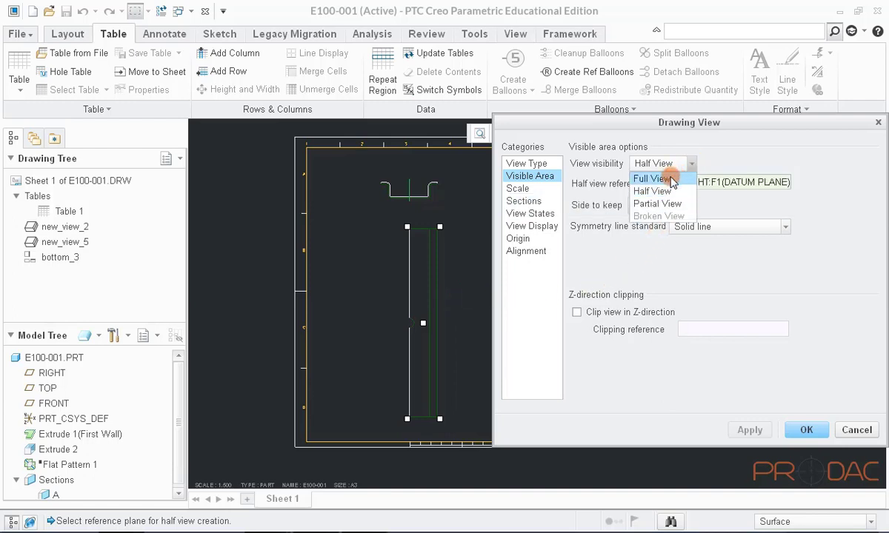
pyautogui.click(667, 178)
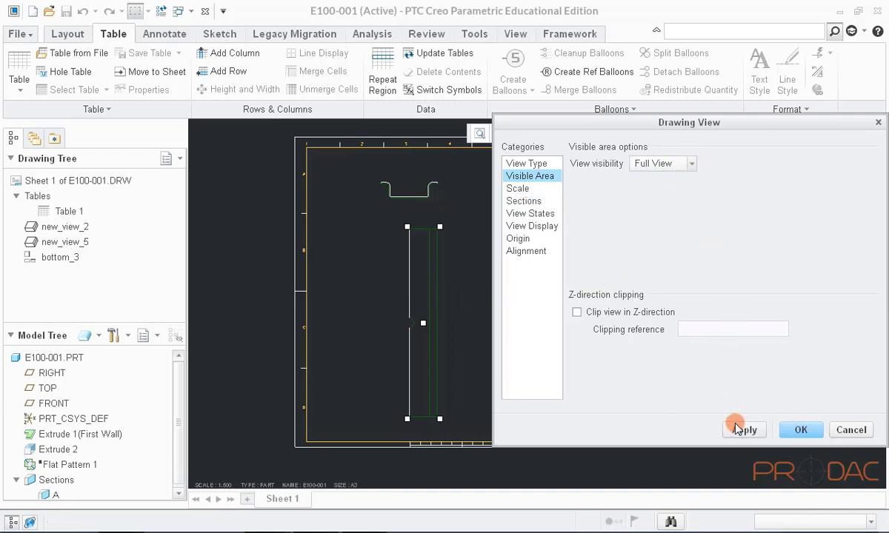
pyautogui.click(737, 429)
pyautogui.scroll(-5, 468, 314)
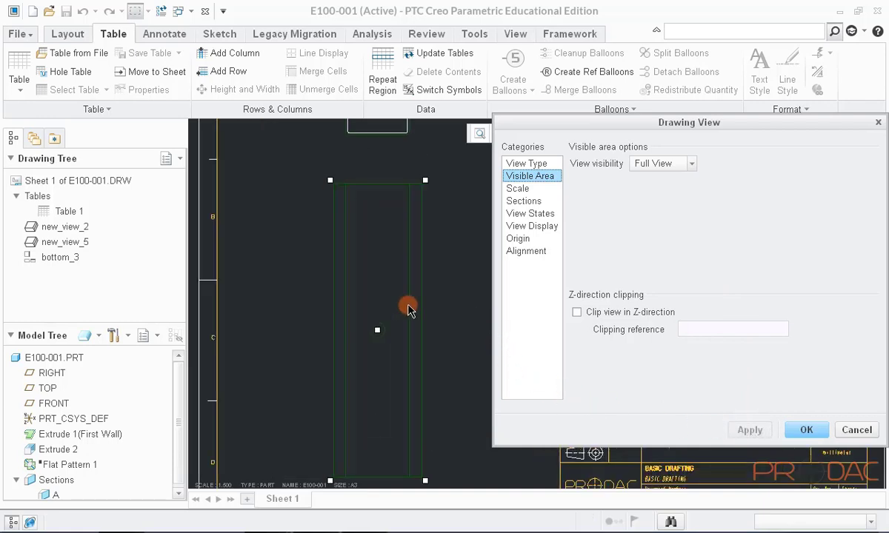
pyautogui.click(448, 248)
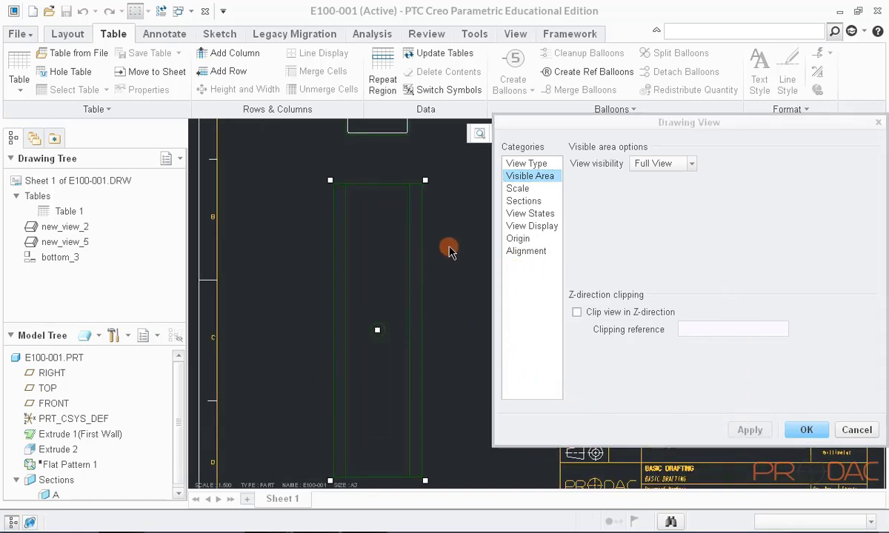
# Set the projected view's visibility to Partial View with the reference point on the hole's edge
pyautogui.click(691, 165)
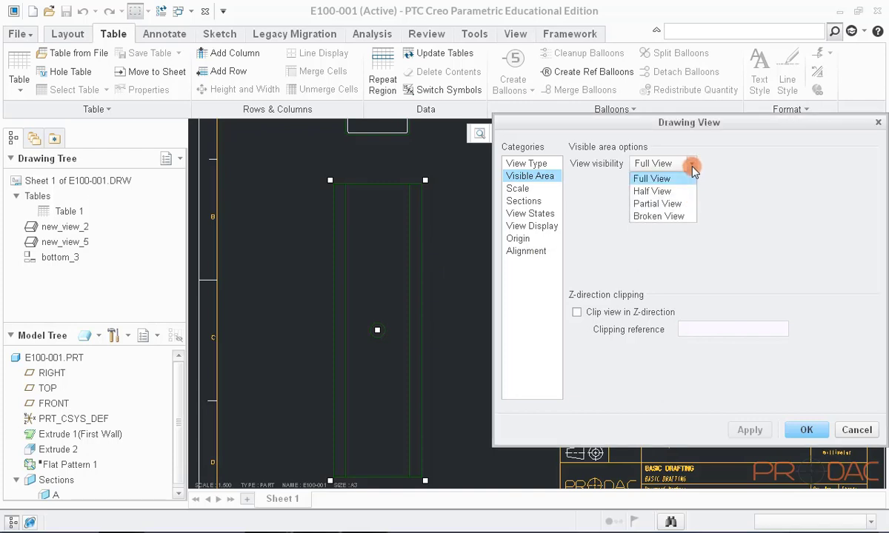
pyautogui.click(670, 206)
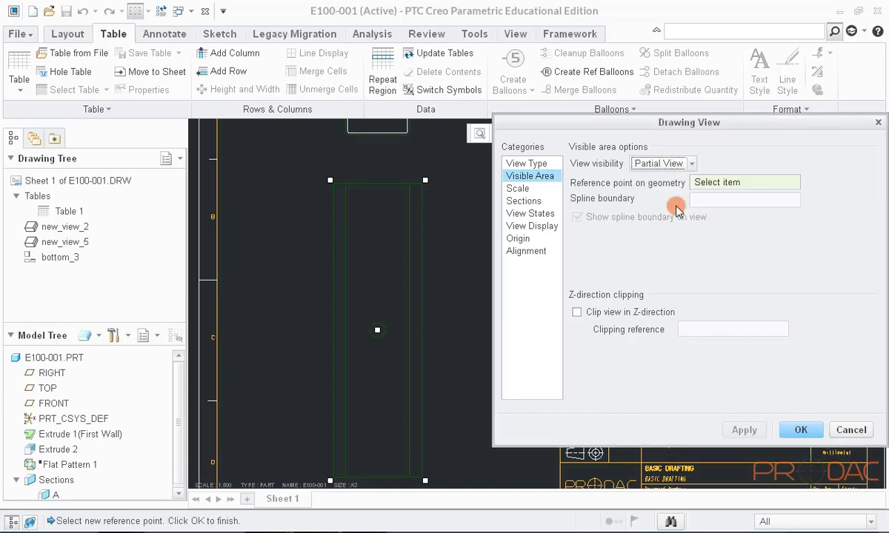
pyautogui.click(718, 185)
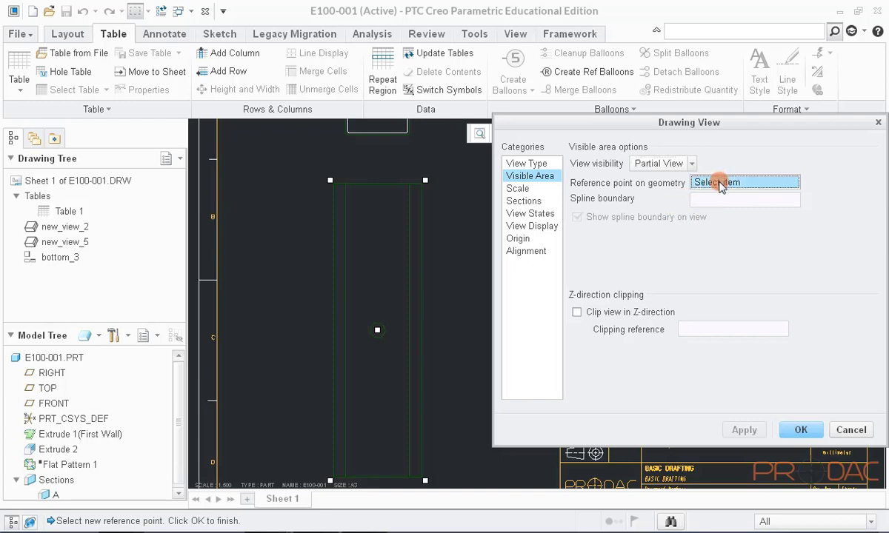
pyautogui.click(378, 329)
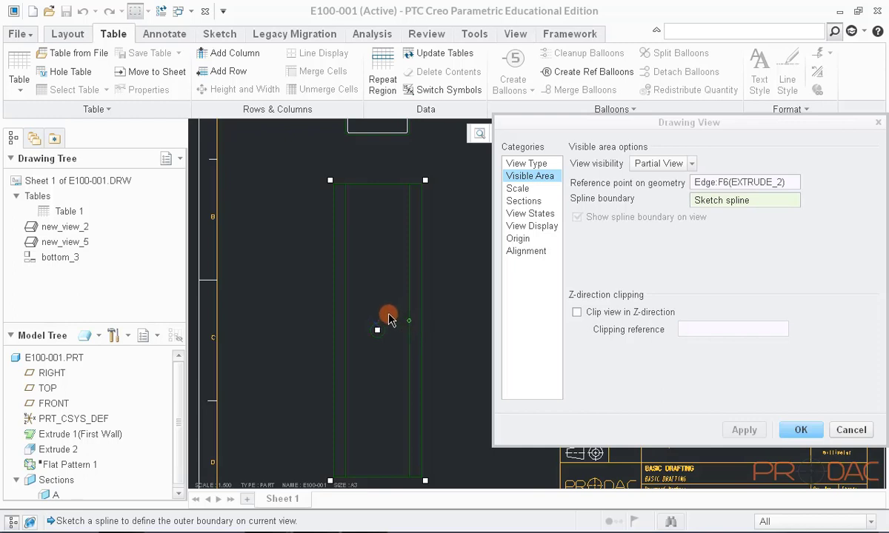
pyautogui.click(377, 330)
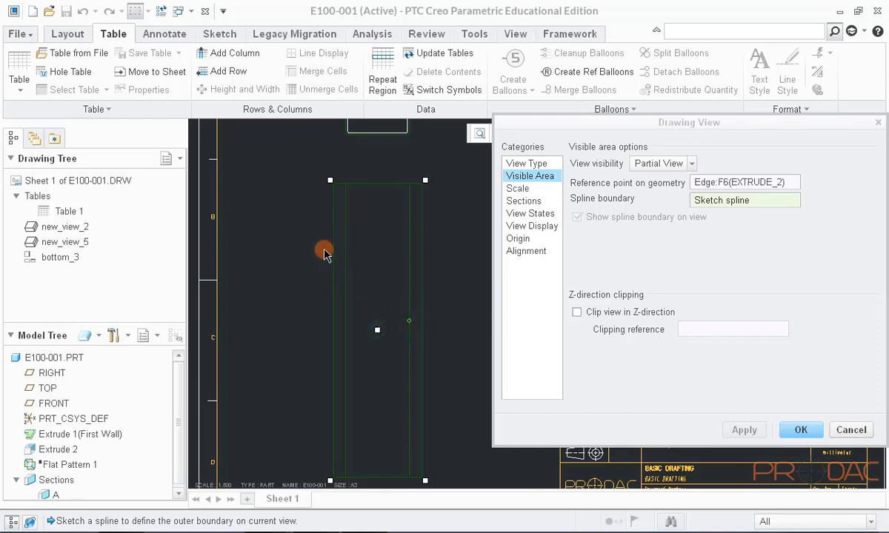
# Sketch a spline boundary around the projected view's upper half, ending just below the hole, then accept the partial view and deselect it
pyautogui.moveTo(311, 233)
pyautogui.mouseDown()
pyautogui.moveTo(312, 175)
pyautogui.moveTo(403, 153)
pyautogui.moveTo(447, 236)
pyautogui.moveTo(429, 334)
pyautogui.moveTo(371, 359)
pyautogui.moveTo(321, 349)
pyautogui.moveTo(311, 224)
pyautogui.mouseUp()
pyautogui.middleClick(295, 195)
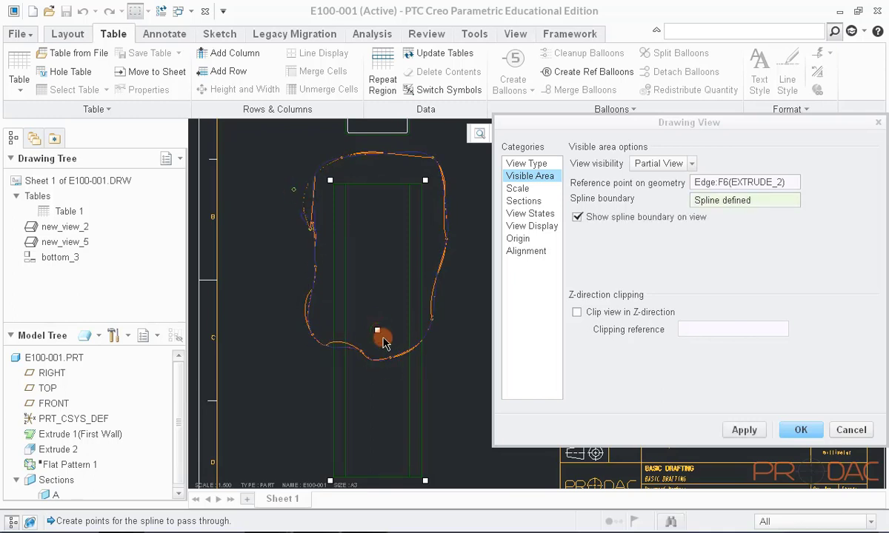
pyautogui.scroll(-1, 383, 346)
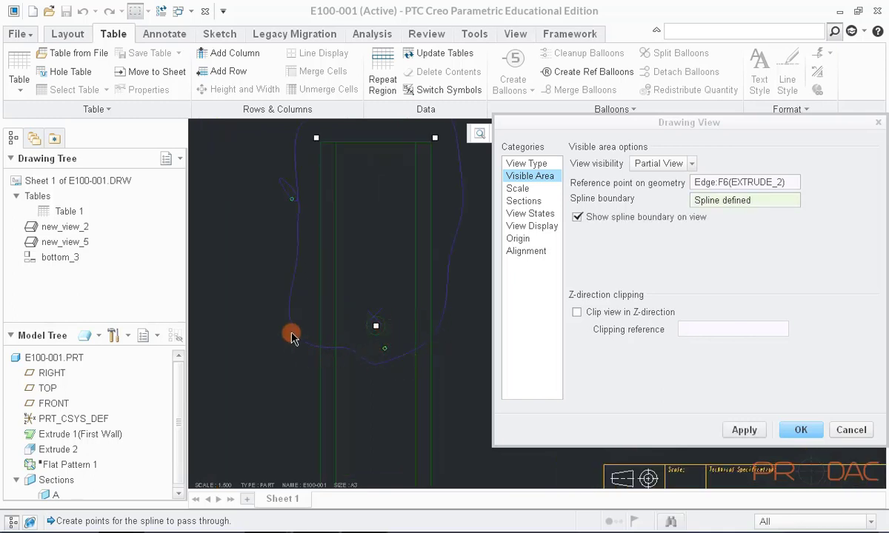
pyautogui.scroll(2, 337, 343)
pyautogui.click(744, 429)
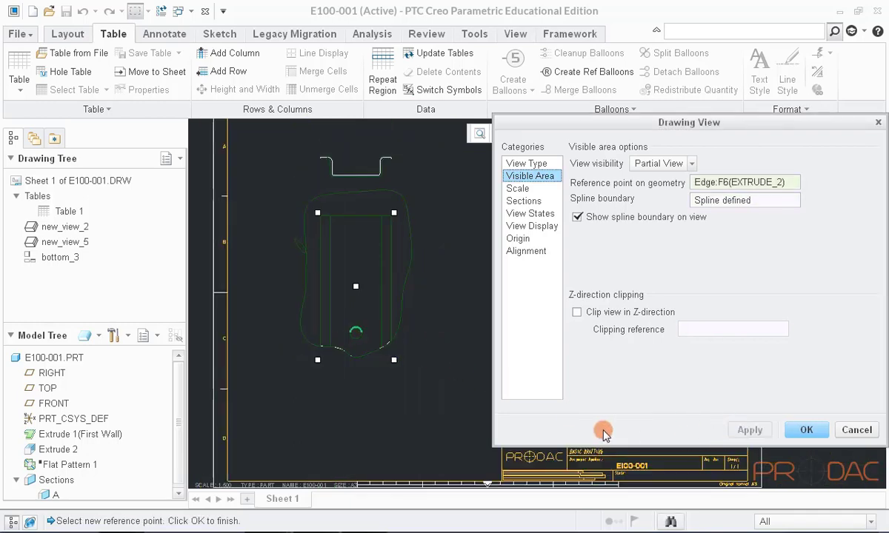
pyautogui.scroll(-2, 380, 209)
pyautogui.scroll(2, 380, 205)
pyautogui.click(795, 429)
pyautogui.scroll(1, 523, 311)
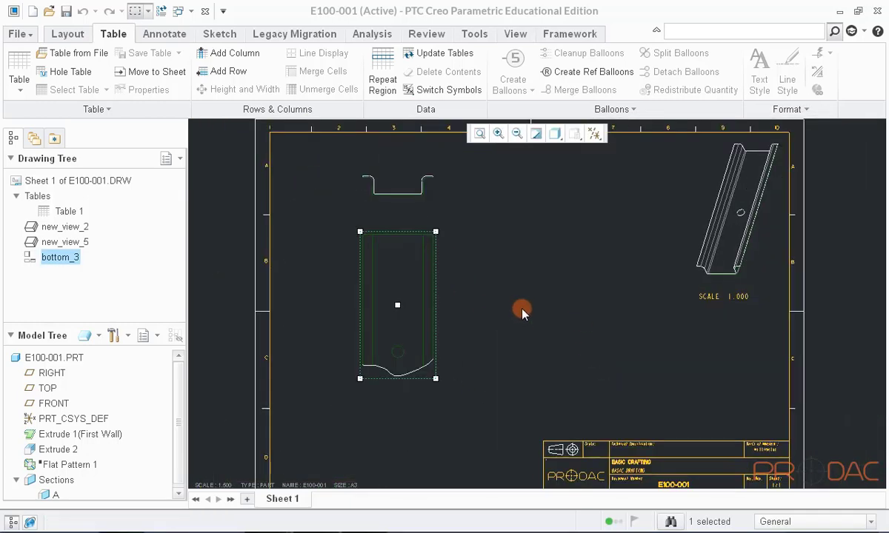
pyautogui.click(522, 310)
pyautogui.scroll(-1, 331, 252)
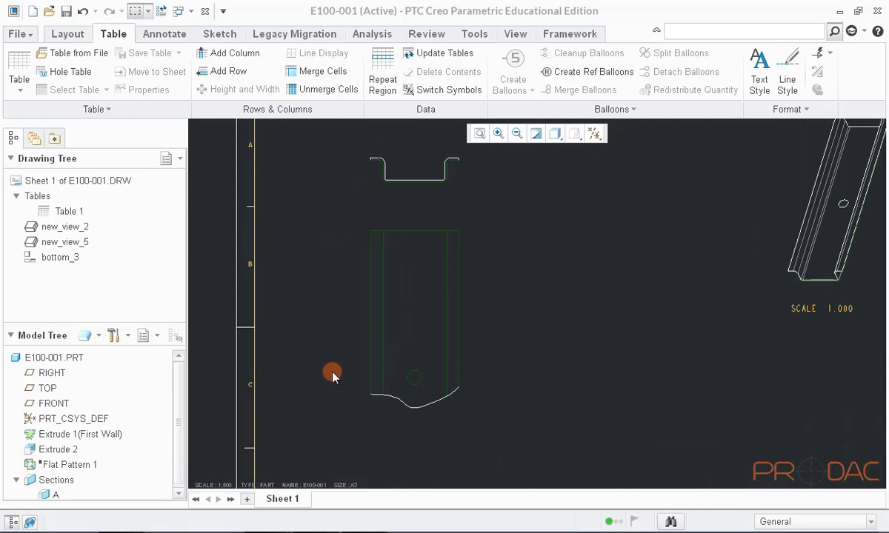
pyautogui.scroll(1, 541, 307)
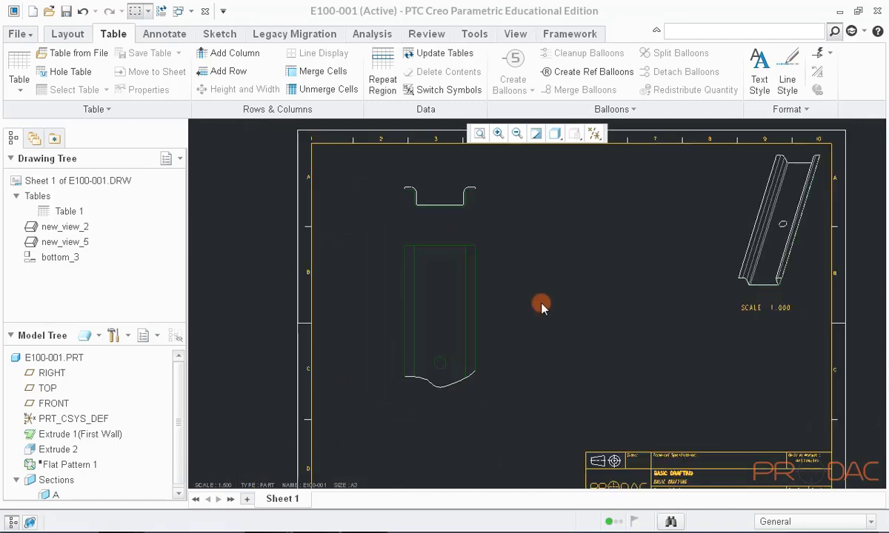
# Reopen the projected view's visible area settings and change the partial view back to Full View, applying it
pyautogui.click(476, 253)
pyautogui.rightClick(497, 253)
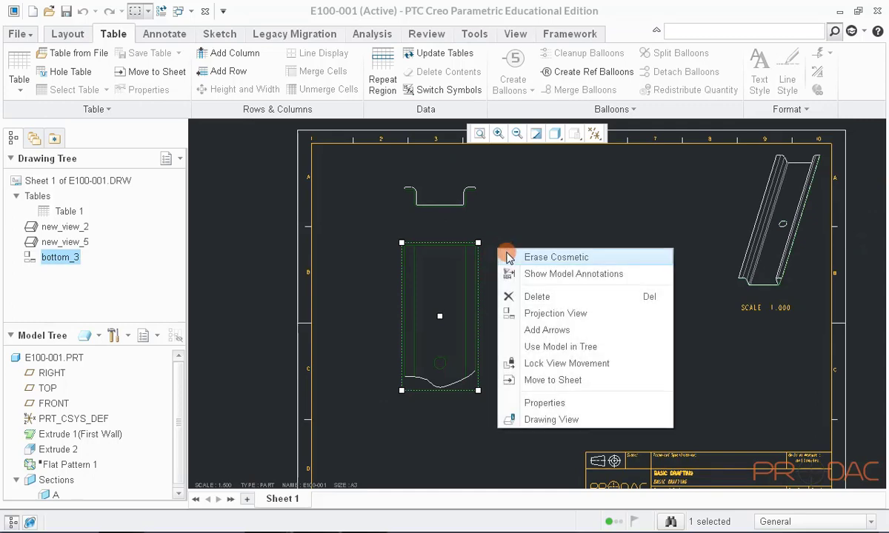
pyautogui.click(528, 400)
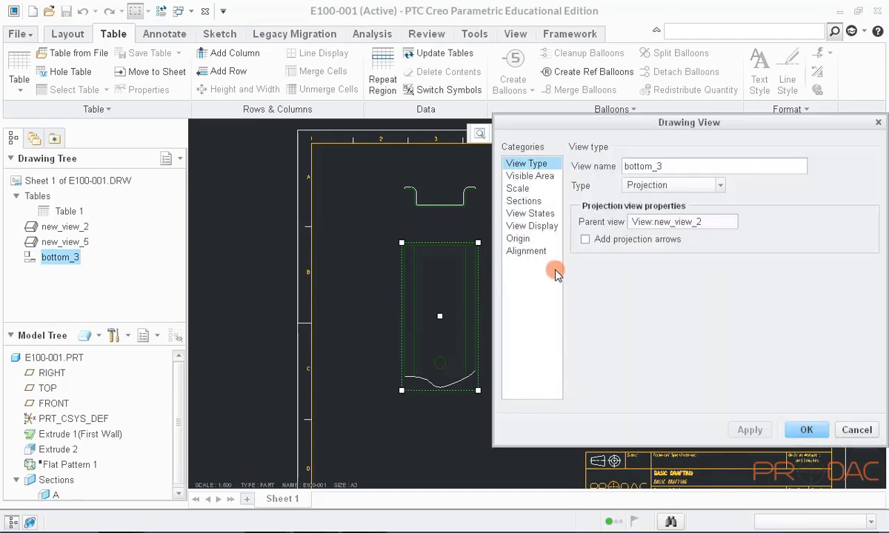
pyautogui.click(542, 177)
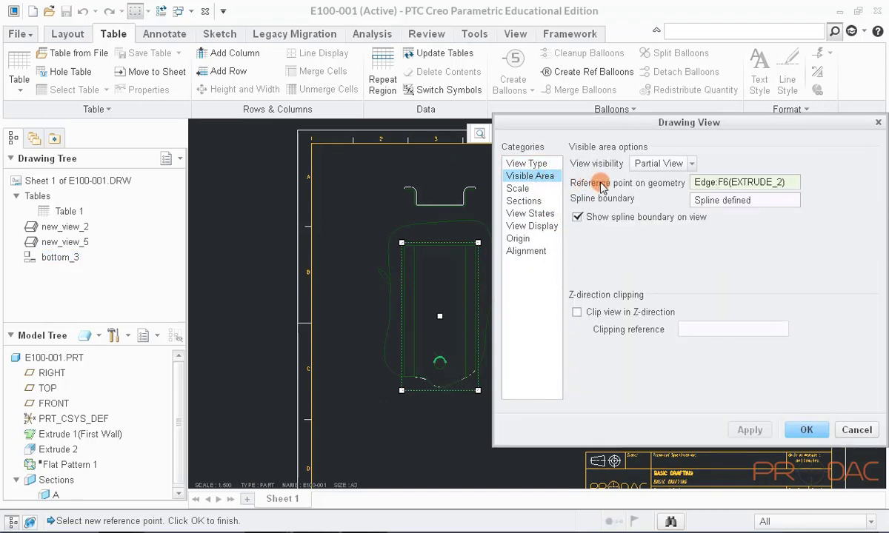
pyautogui.click(673, 164)
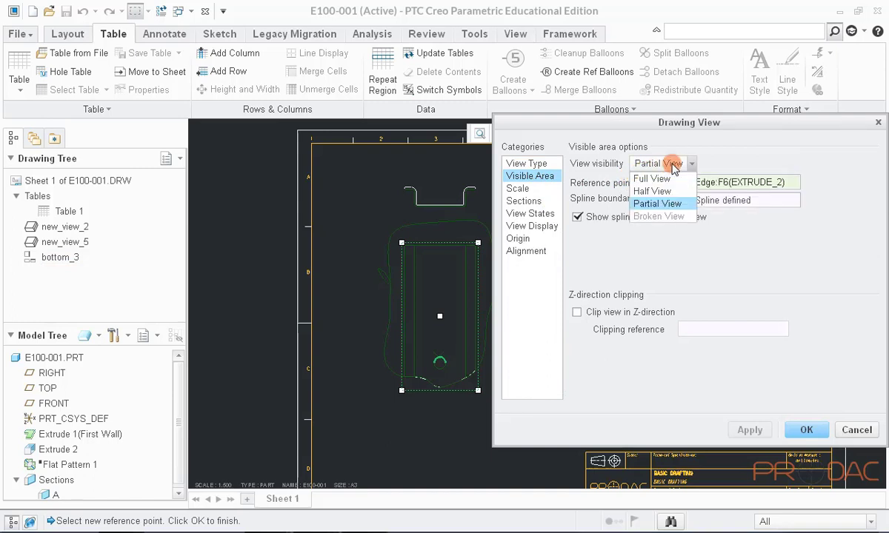
pyautogui.click(657, 179)
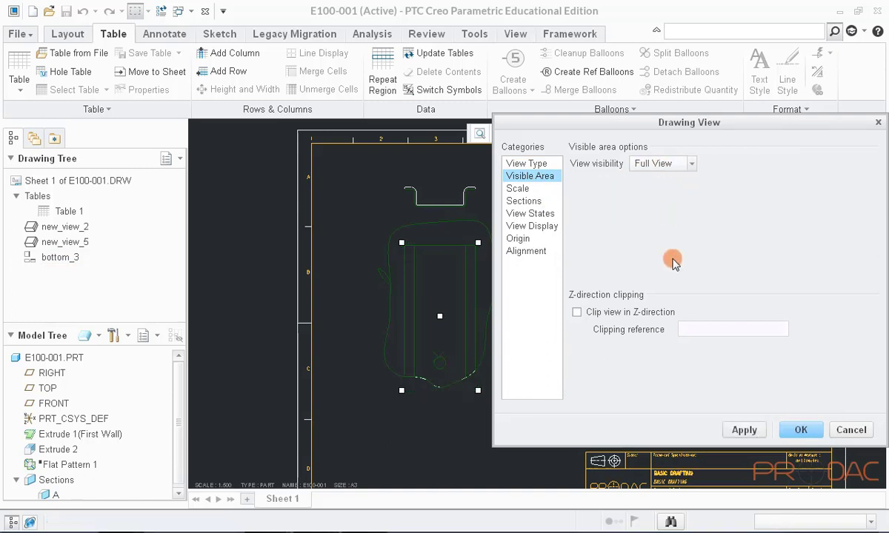
pyautogui.click(744, 430)
# Set the projected view's visibility to Broken View
pyautogui.click(685, 164)
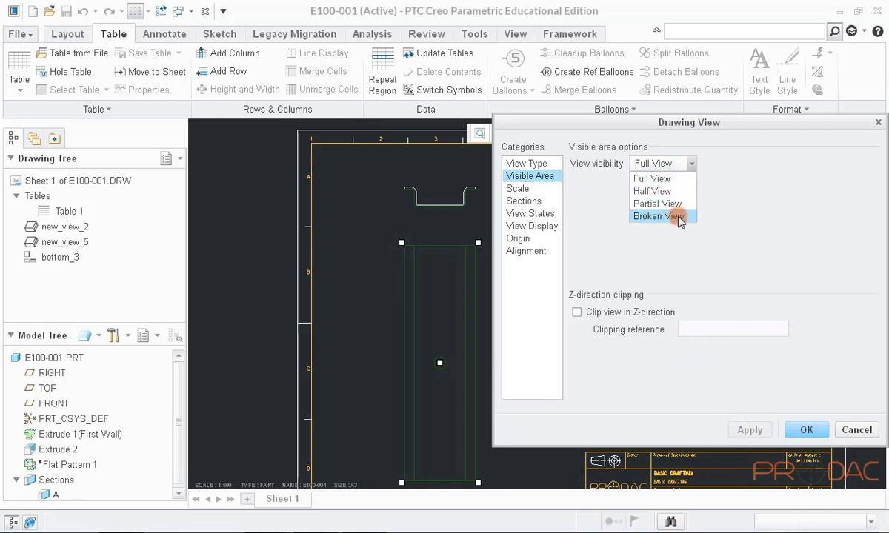
pyautogui.click(659, 216)
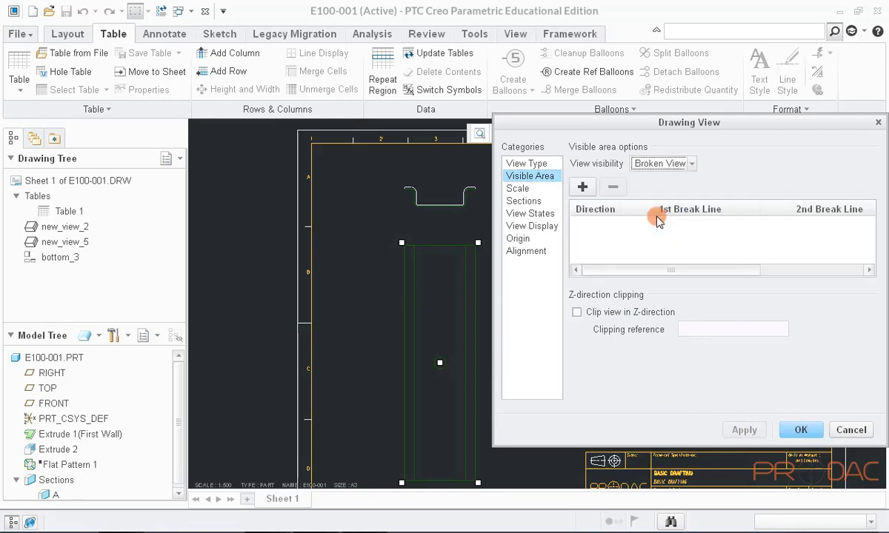
pyautogui.scroll(-2, 349, 252)
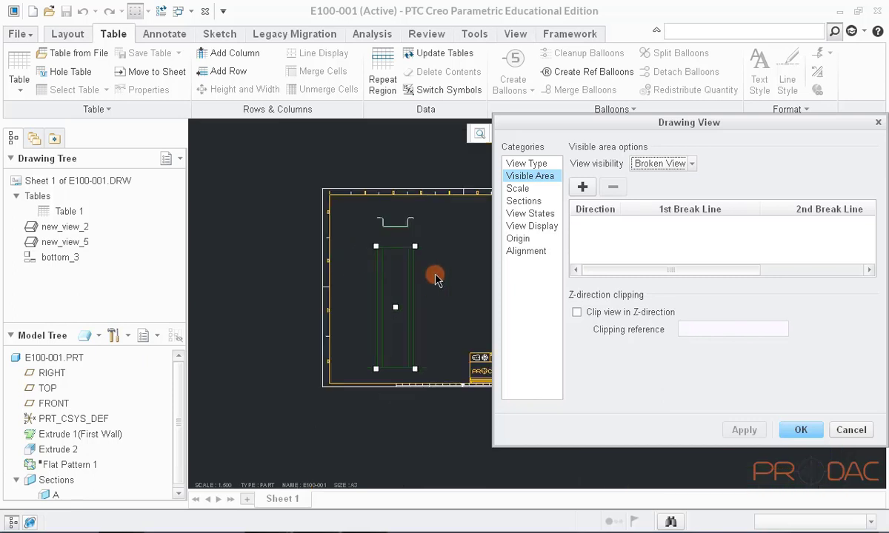
pyautogui.scroll(3, 435, 278)
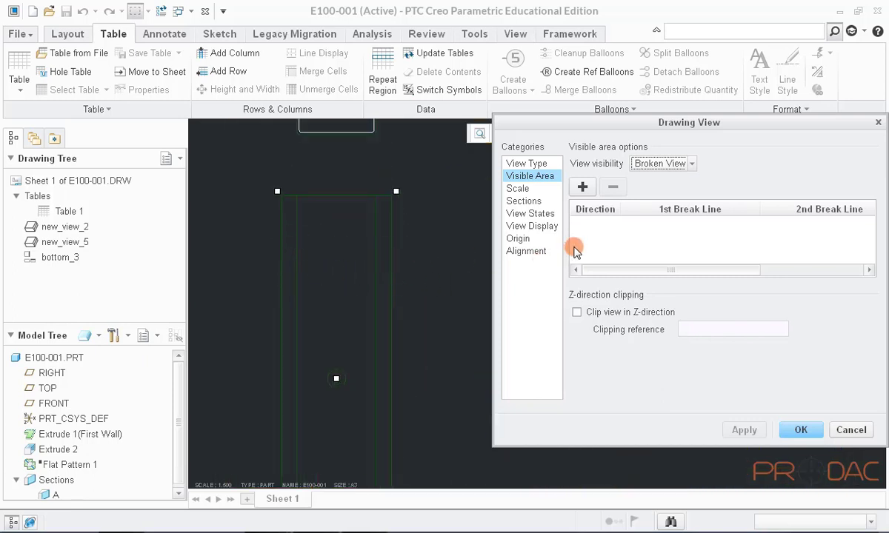
# Add a view break with a first horizontal break line just above the hole and a second one nearer the view's upper edge
pyautogui.click(583, 188)
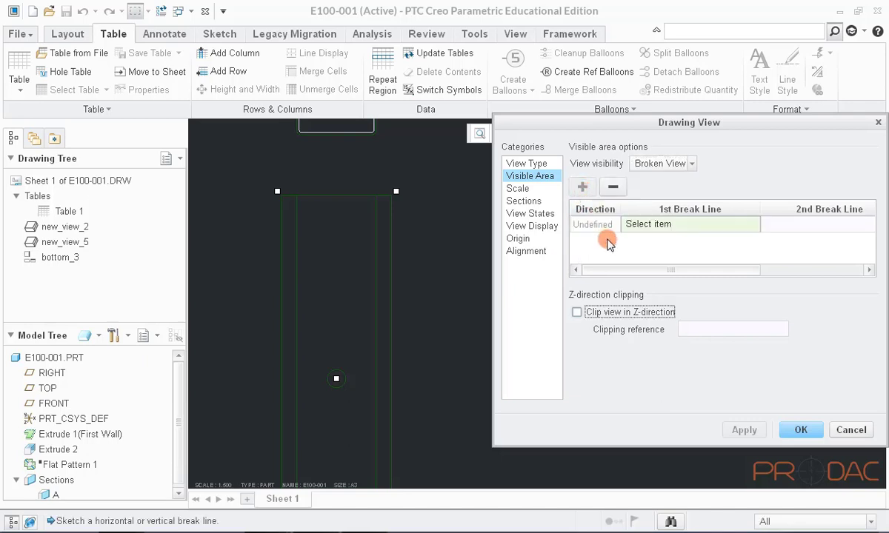
pyautogui.click(655, 225)
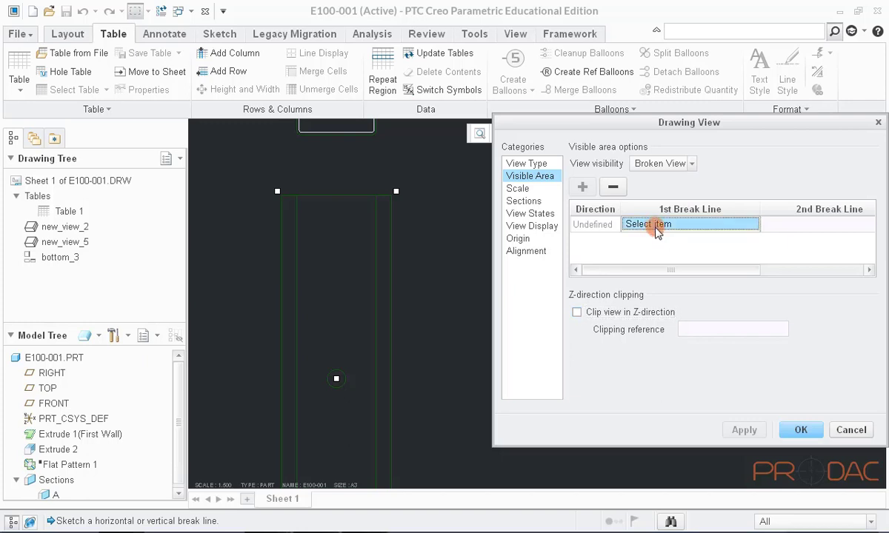
pyautogui.click(283, 337)
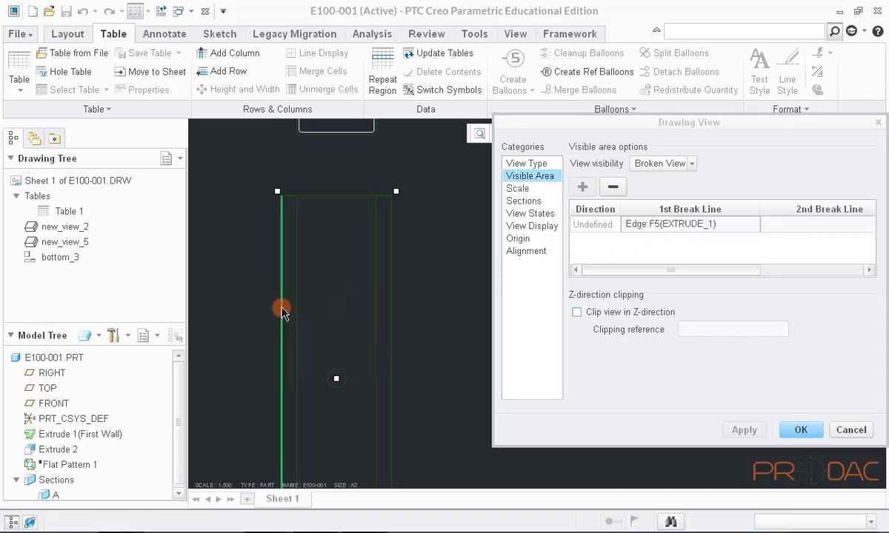
pyautogui.click(397, 309)
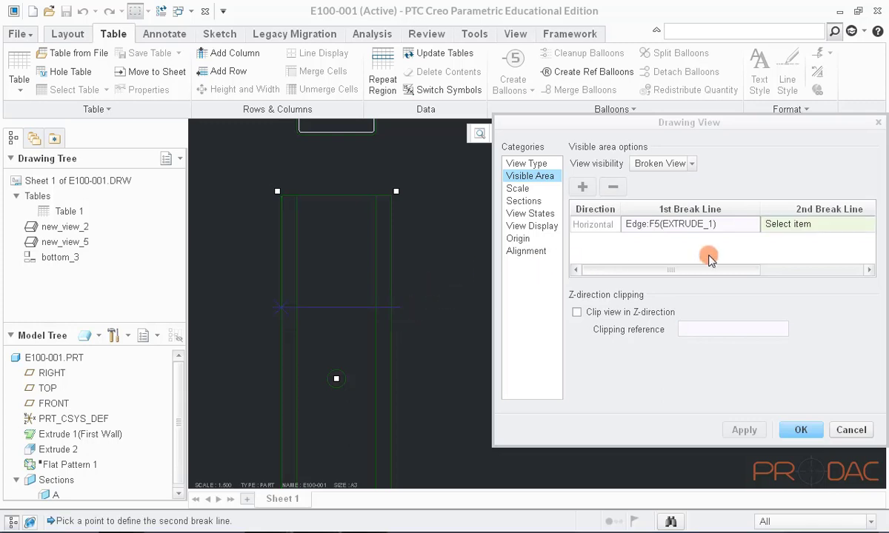
pyautogui.click(788, 230)
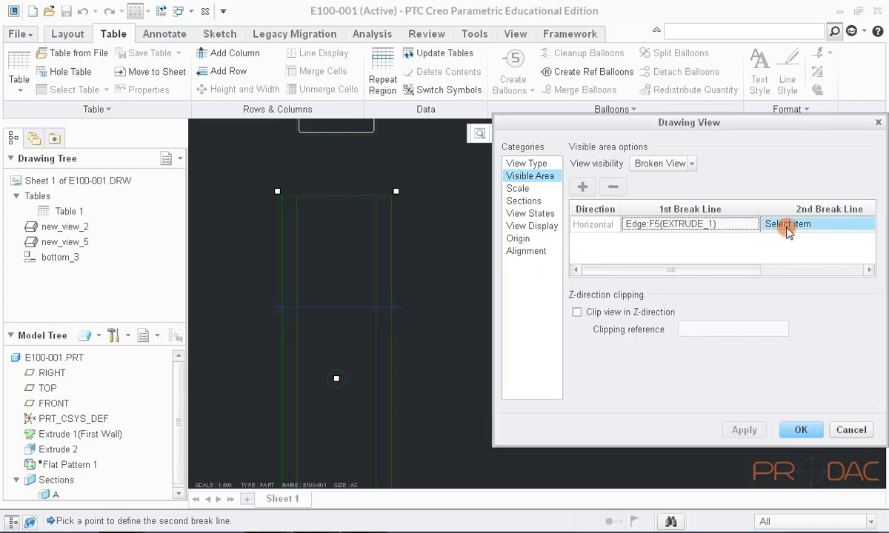
pyautogui.click(282, 247)
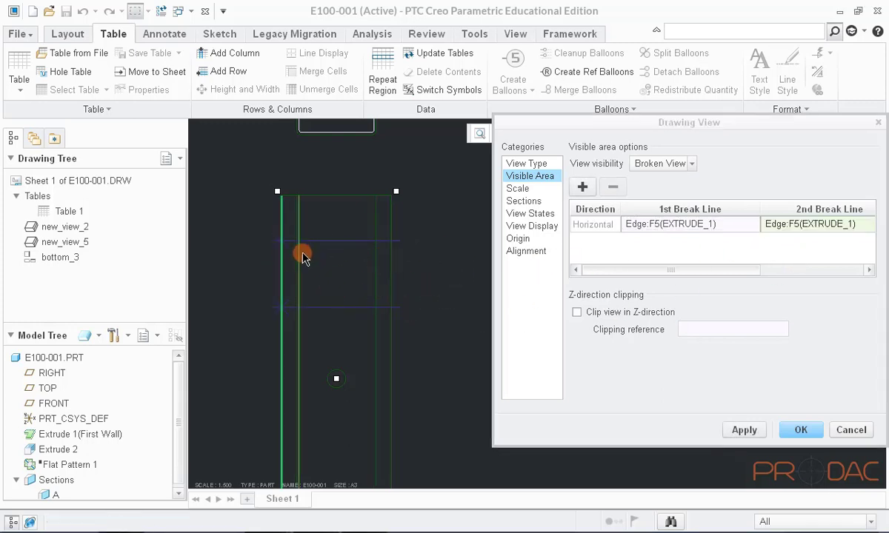
# Set the break line style to S-curve on view outline, then apply and accept the broken view and deselect it
pyautogui.moveTo(633, 270); pyautogui.dragTo(770, 269)
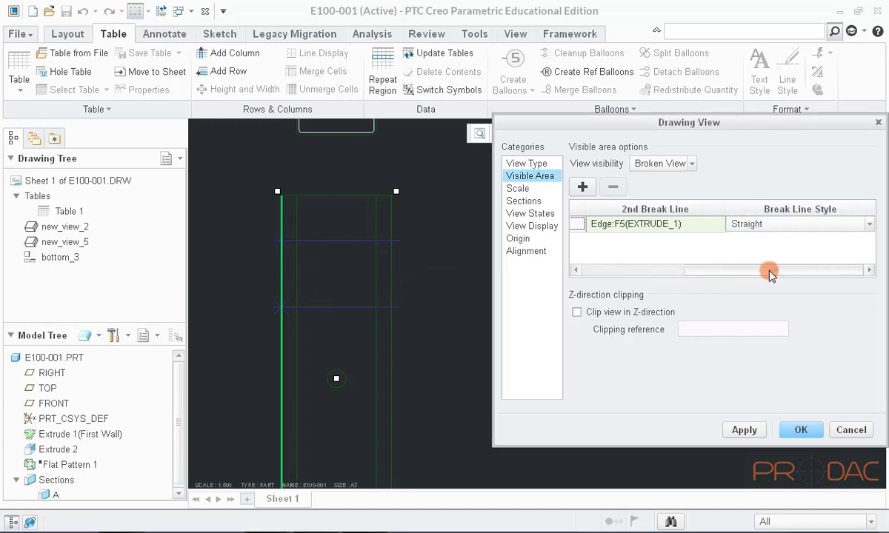
pyautogui.click(774, 232)
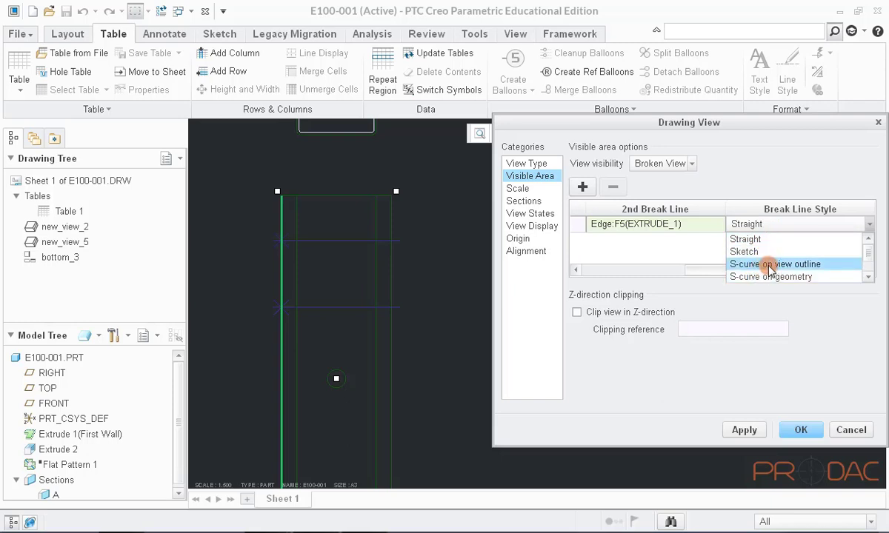
pyautogui.scroll(-1, 771, 271)
pyautogui.scroll(1, 763, 267)
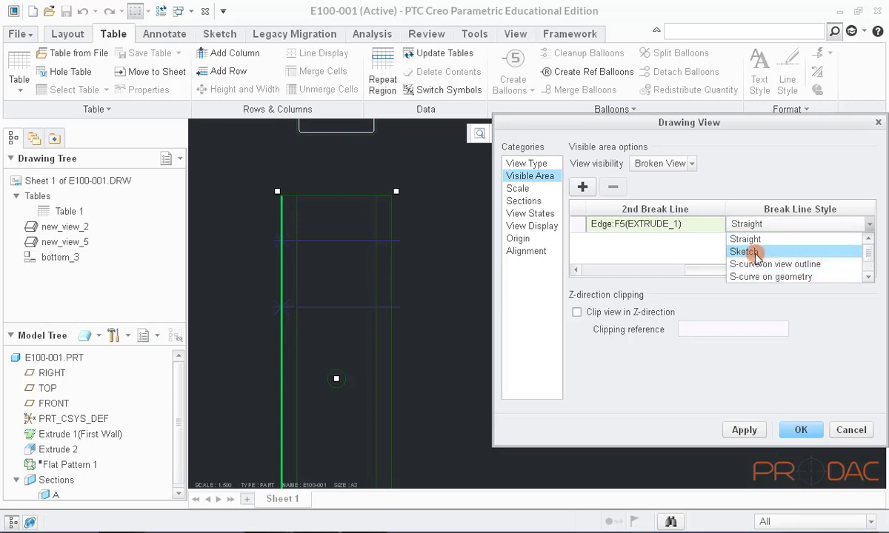
pyautogui.click(763, 265)
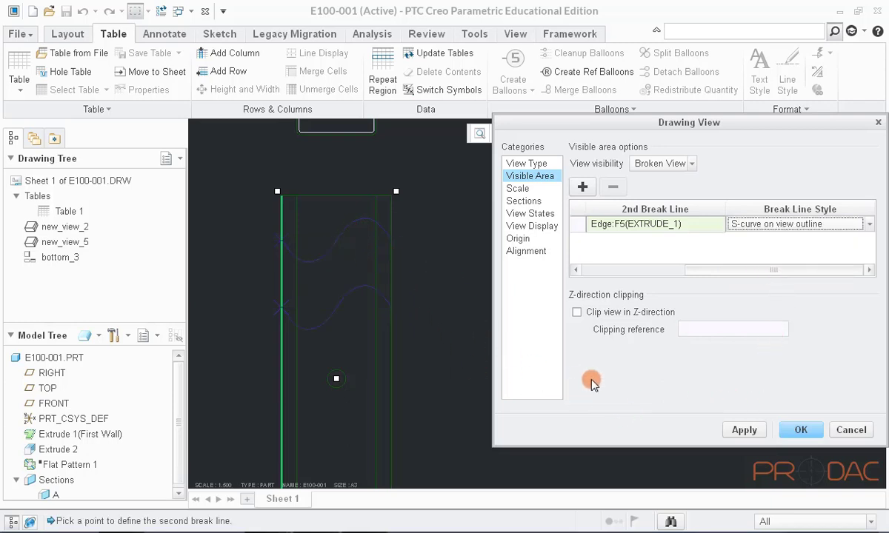
pyautogui.click(735, 430)
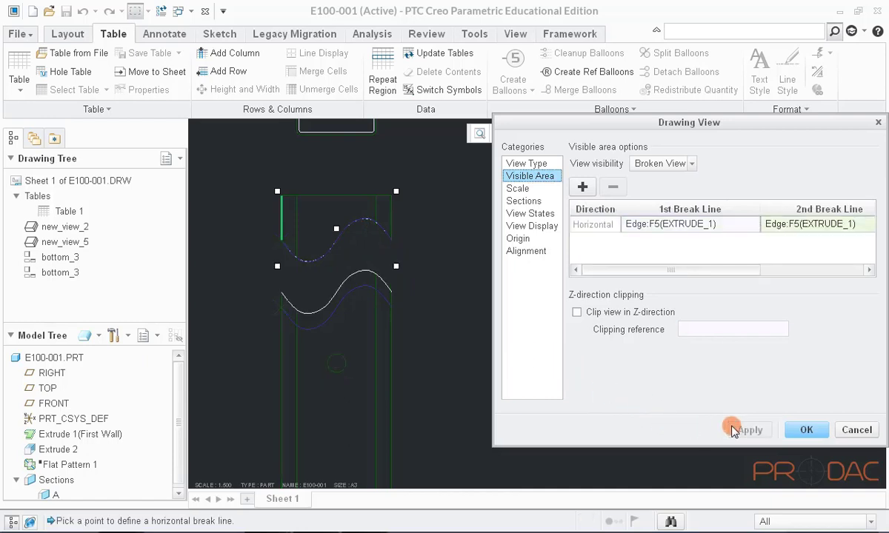
pyautogui.click(803, 429)
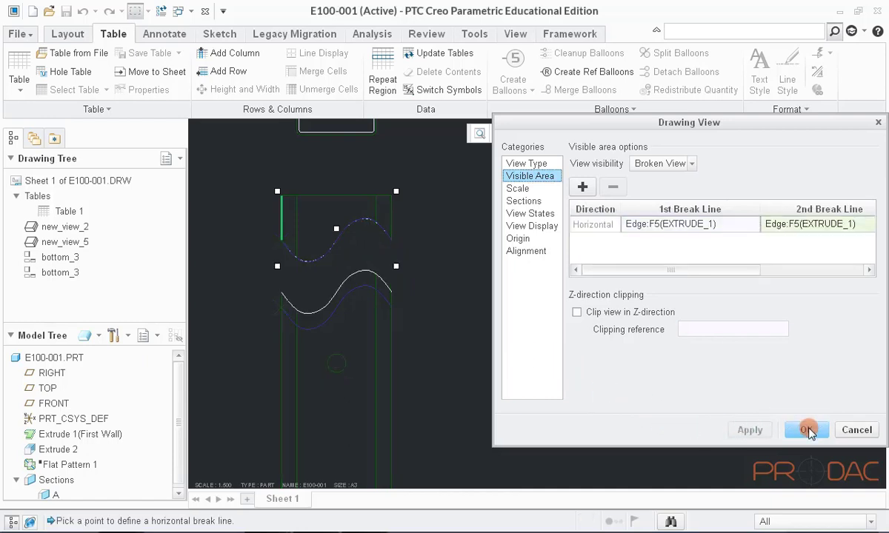
pyautogui.click(585, 280)
# Move the broken view's lower portion up until its break curve sits close beneath the upper portion, then deselect it
pyautogui.scroll(2, 572, 226)
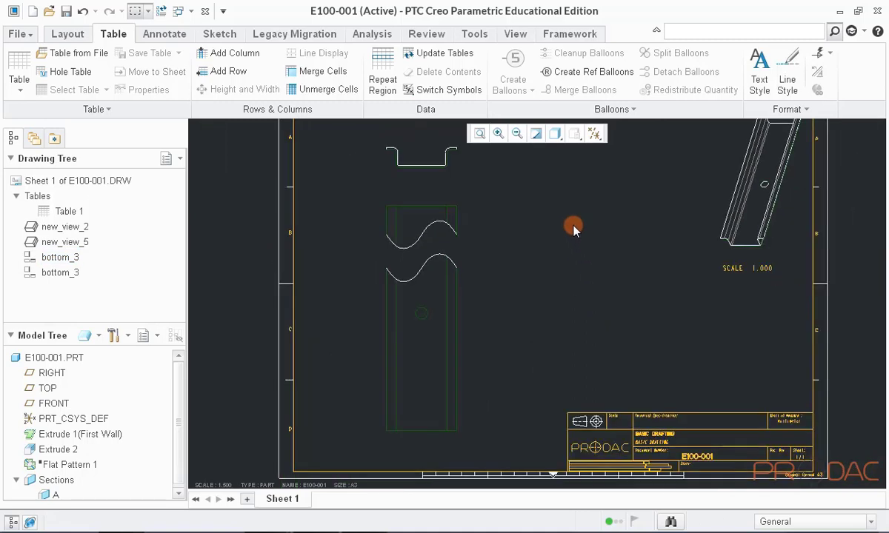
pyautogui.scroll(-1, 499, 225)
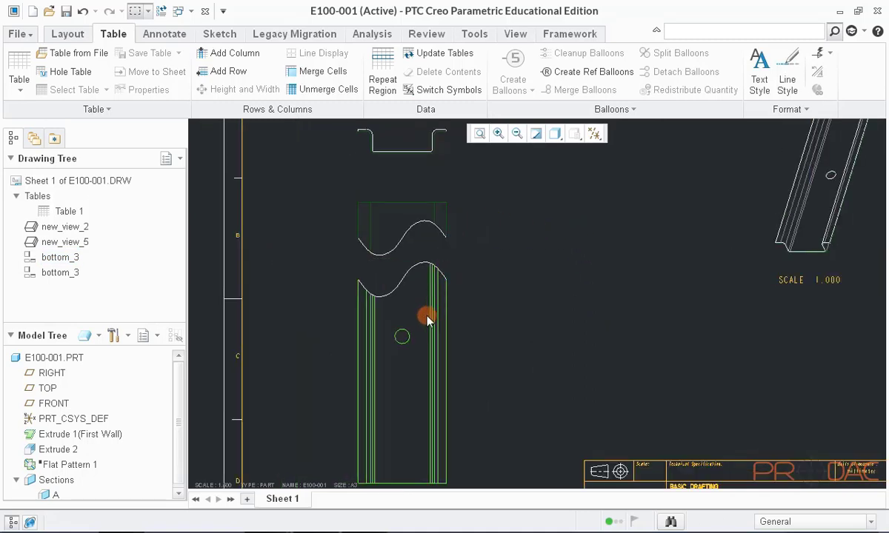
pyautogui.click(450, 281)
pyautogui.click(450, 281)
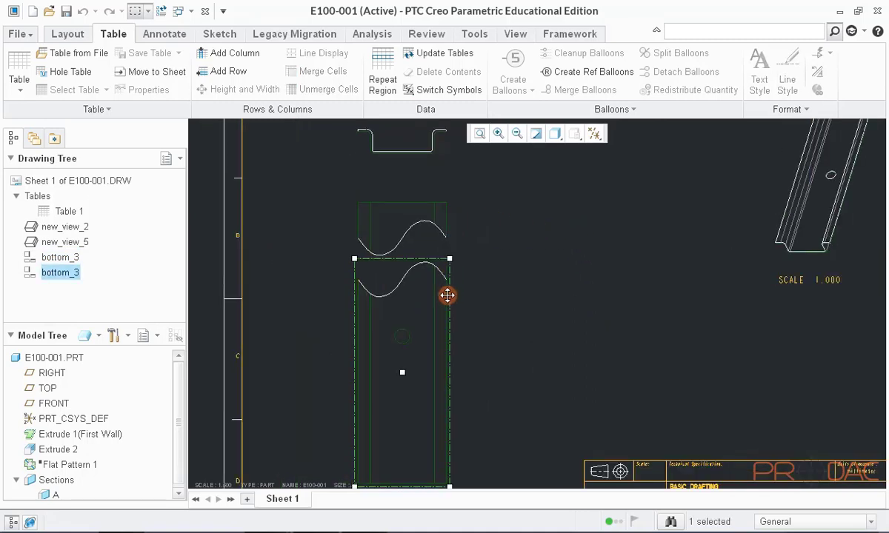
pyautogui.moveTo(427, 309); pyautogui.dragTo(430, 278)
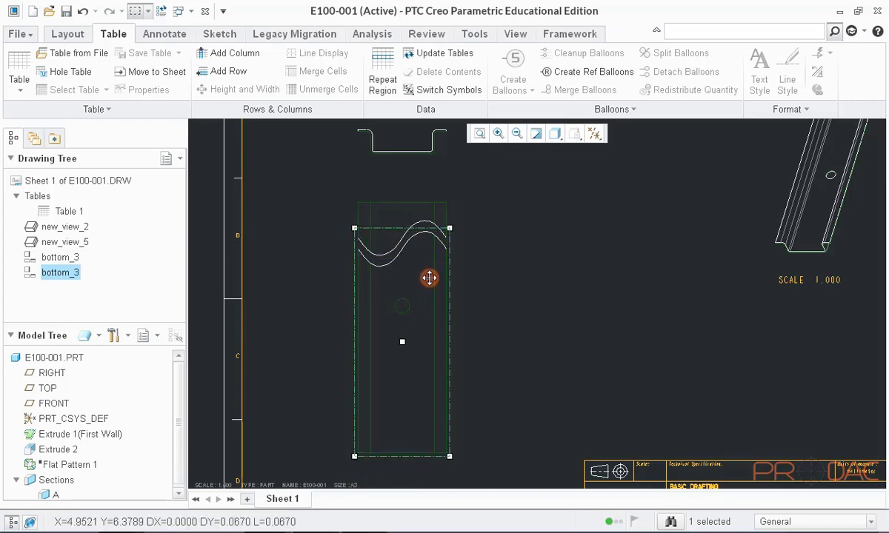
pyautogui.click(520, 243)
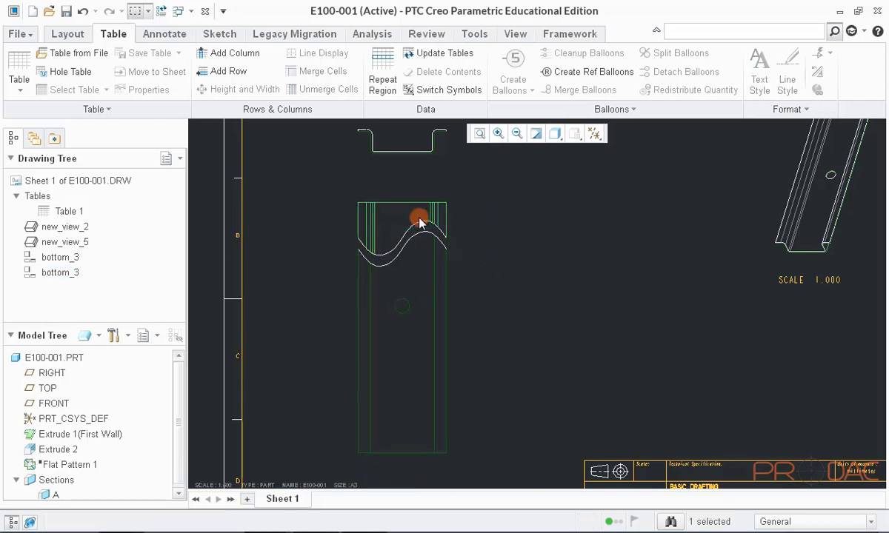
# Move the broken view's upper portion slightly down, farther from the front view, and deselect it
pyautogui.click(429, 200)
pyautogui.moveTo(417, 207); pyautogui.dragTo(412, 243)
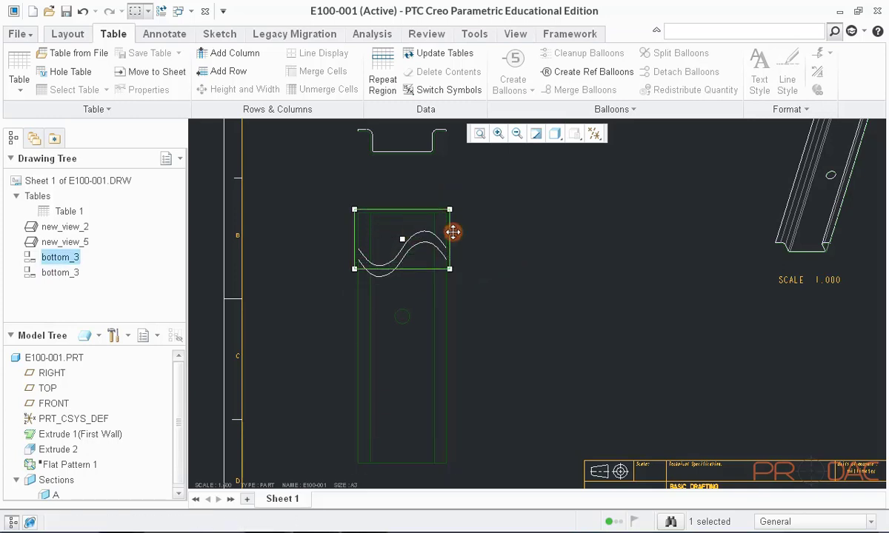
pyautogui.click(528, 245)
pyautogui.scroll(-1, 530, 274)
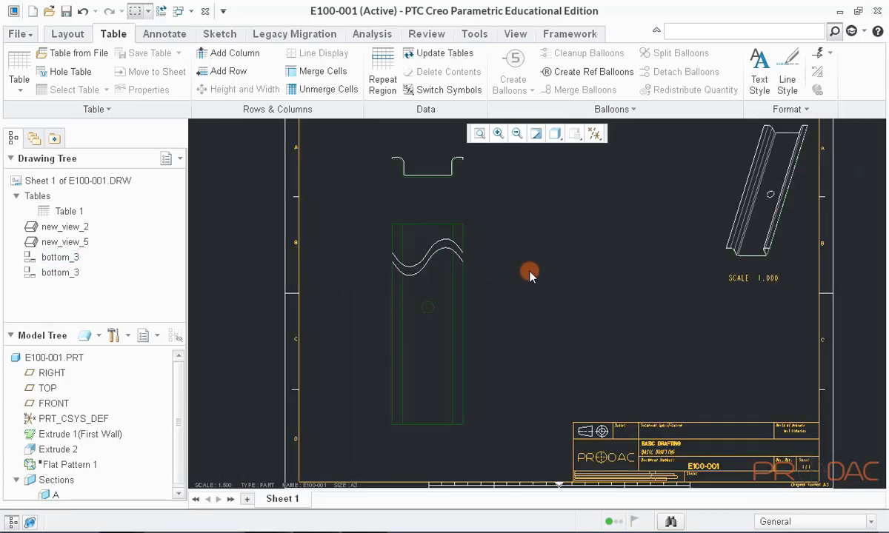
# Open the front view's section settings and switch them from no section to a 2D cross-section
pyautogui.click(480, 134)
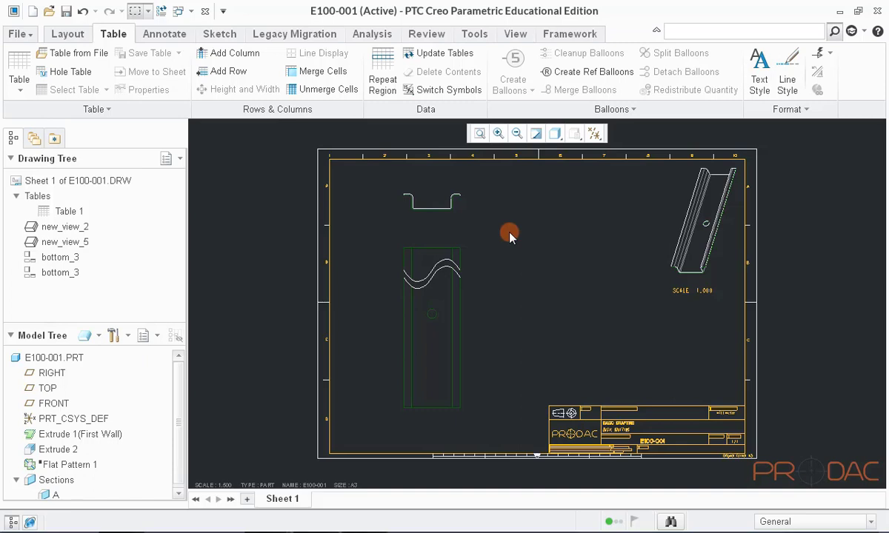
pyautogui.click(441, 202)
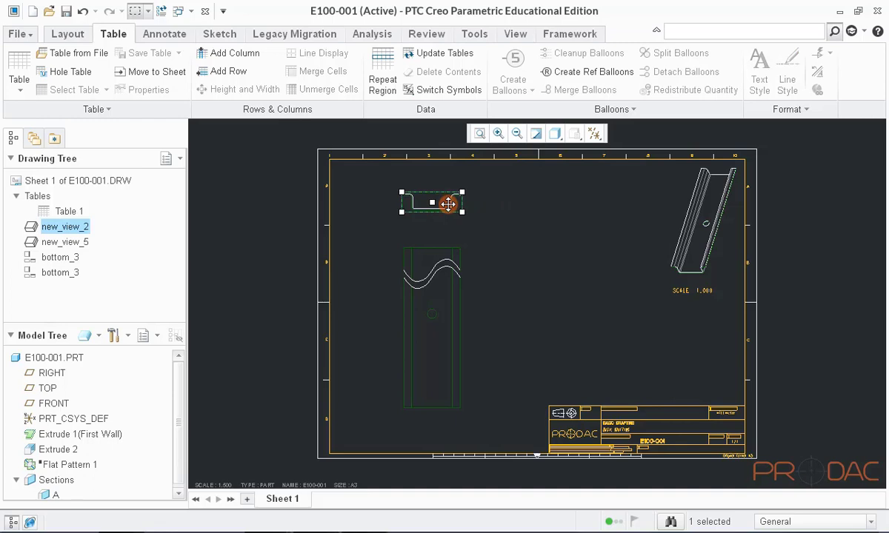
pyautogui.rightClick(448, 204)
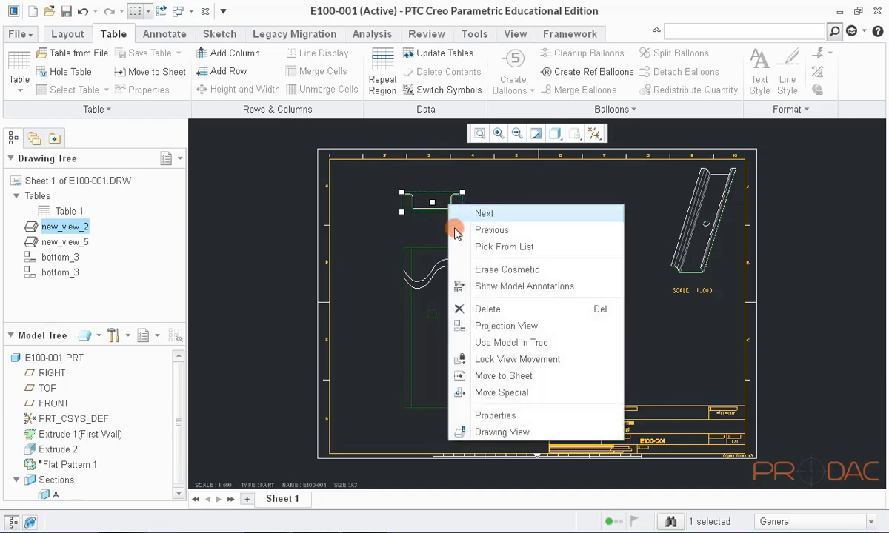
pyautogui.click(494, 419)
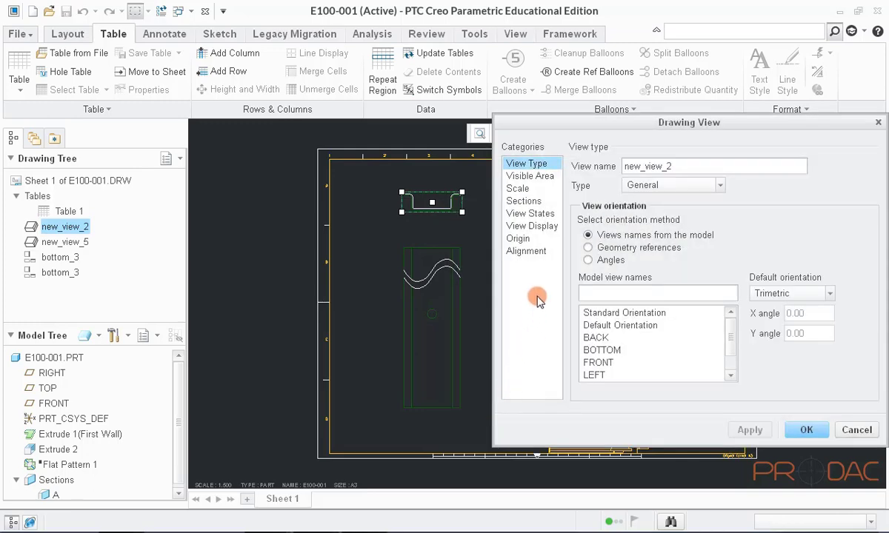
pyautogui.click(524, 202)
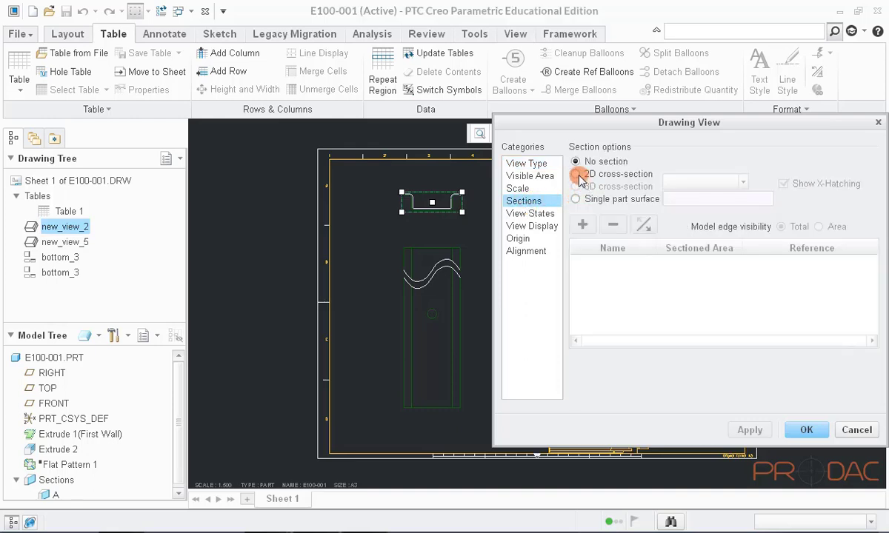
pyautogui.scroll(5, 468, 171)
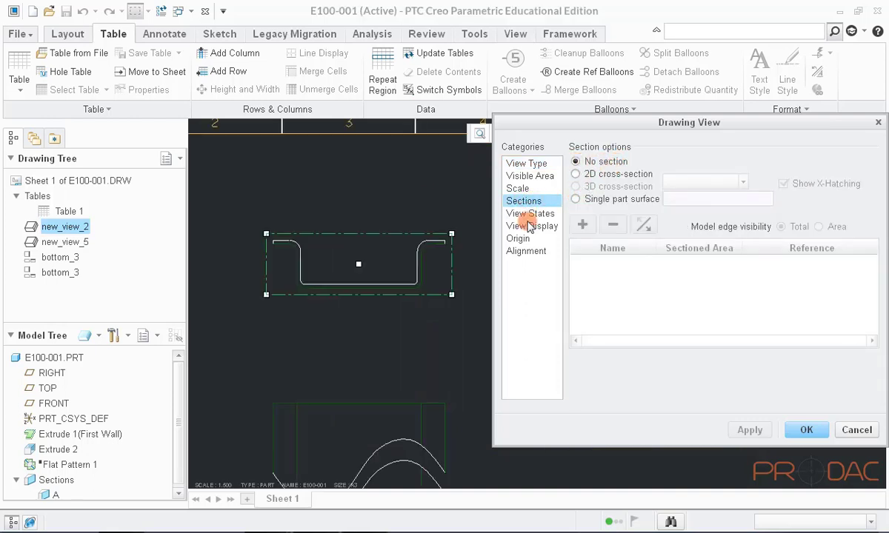
pyautogui.click(577, 174)
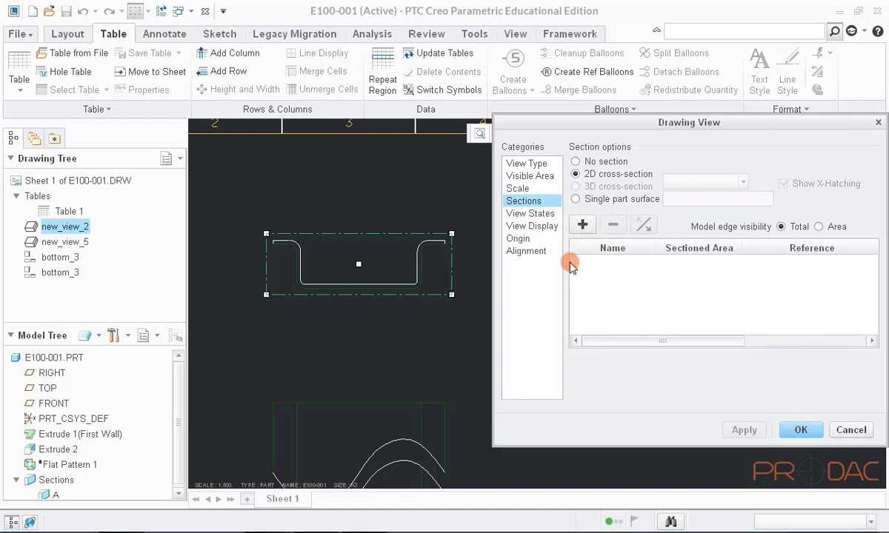
# Add the existing section A to the front view with a Full sectioned area, then apply and accept it
pyautogui.click(586, 225)
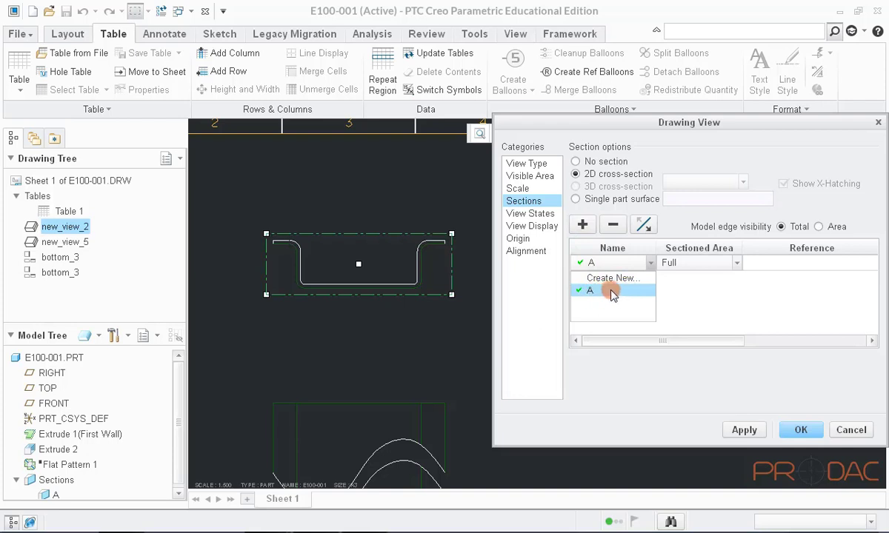
pyautogui.click(612, 292)
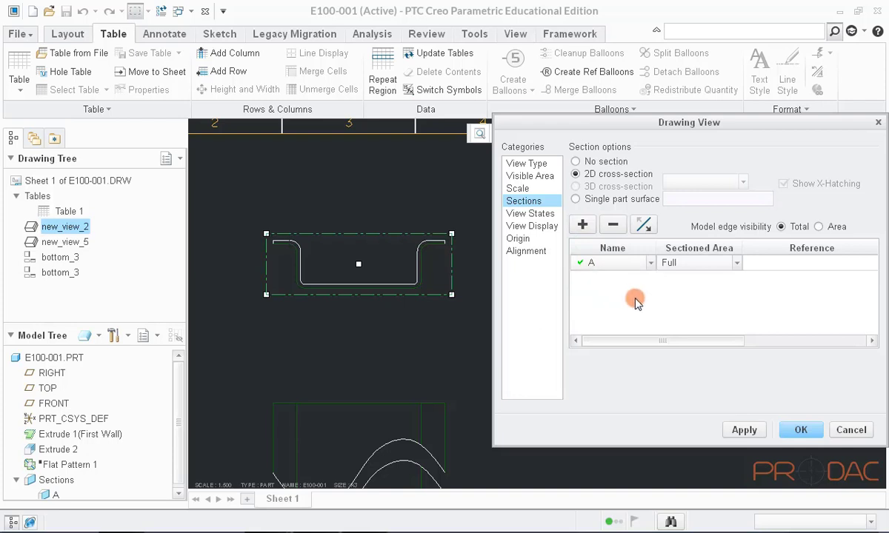
pyautogui.click(744, 431)
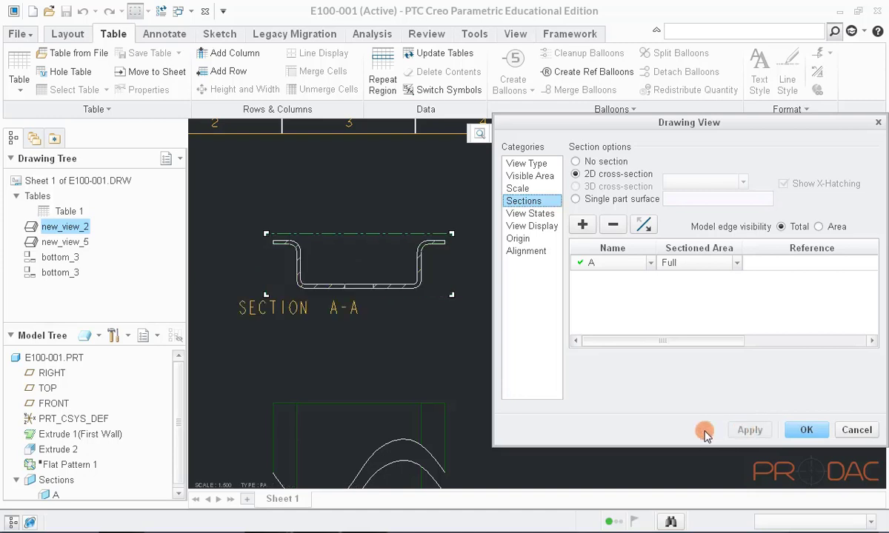
pyautogui.click(806, 431)
pyautogui.click(808, 432)
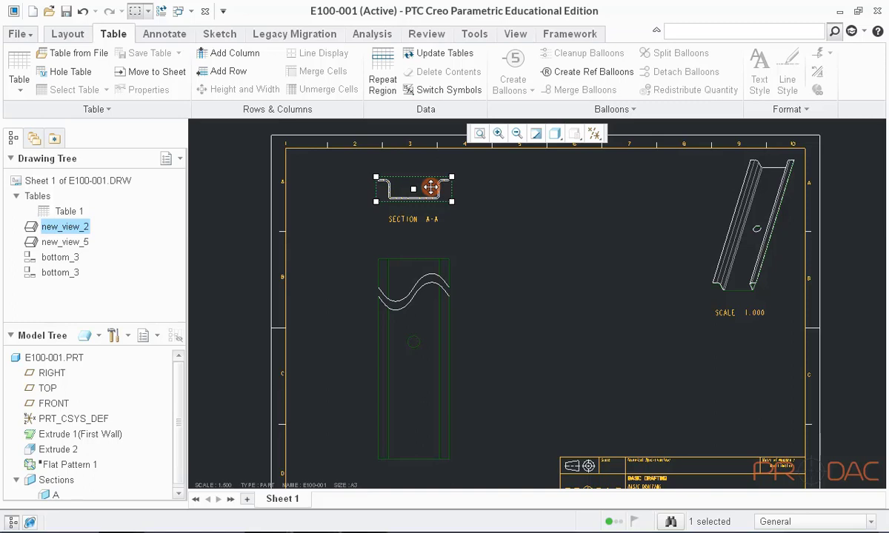
# Add the section A-A arrows of the front view to the lower portion of the broken projected view
pyautogui.rightClick(430, 188)
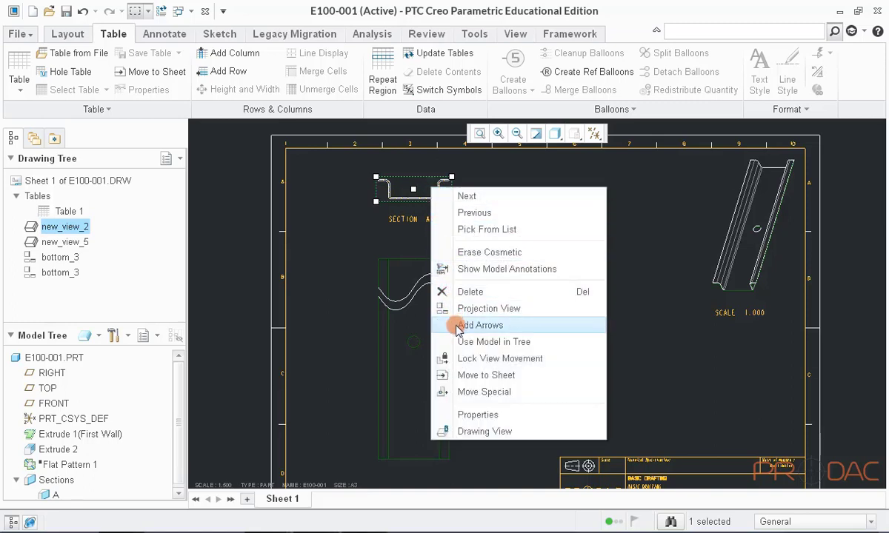
pyautogui.click(516, 327)
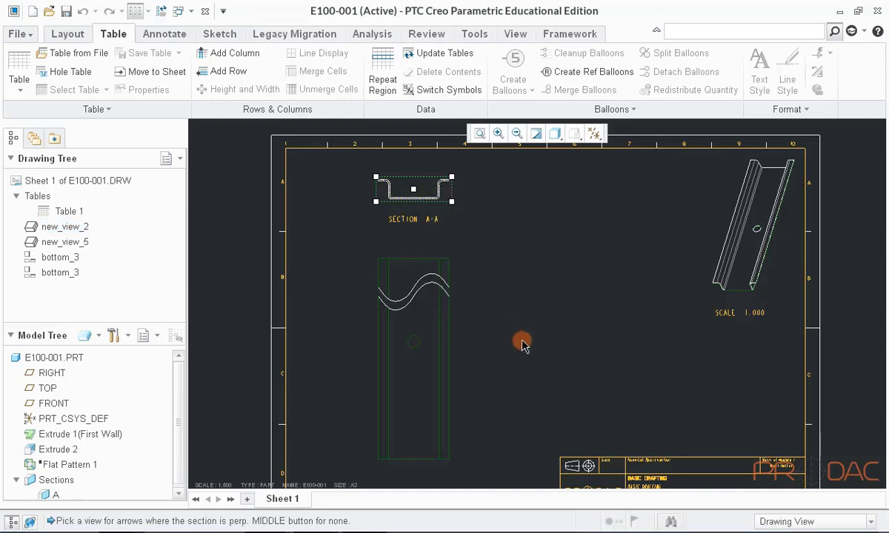
pyautogui.click(452, 348)
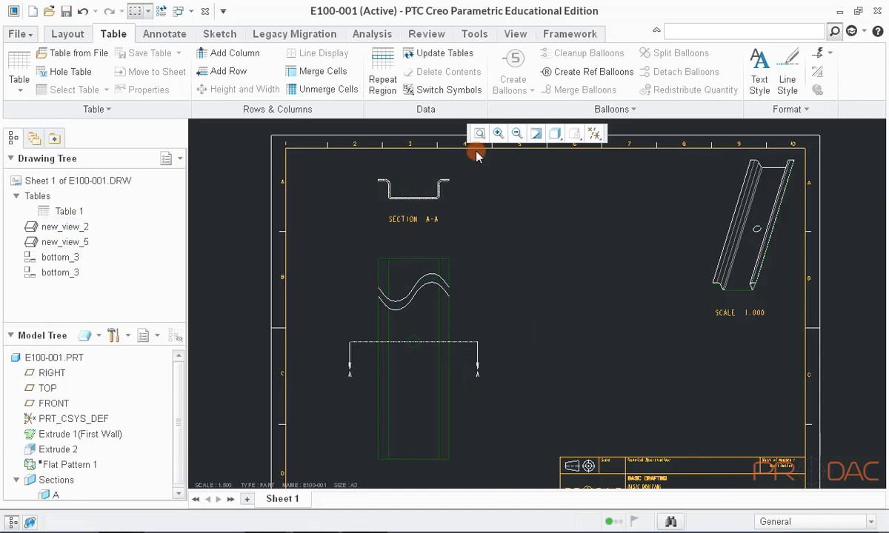
# Open the cross-hatching of section A-A in the front view for modification and bring up its hatch spacing options
pyautogui.click(477, 137)
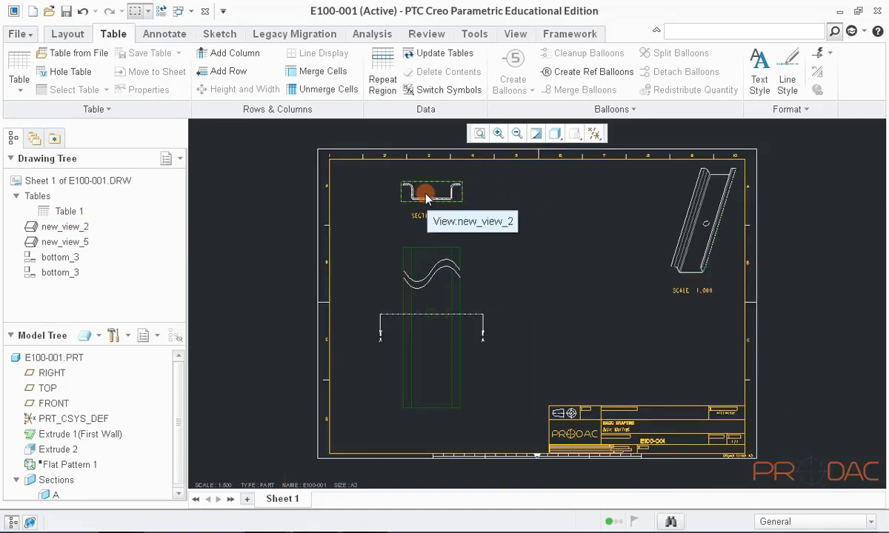
pyautogui.scroll(-2, 423, 188)
pyautogui.scroll(-1, 420, 188)
pyautogui.scroll(-3, 488, 178)
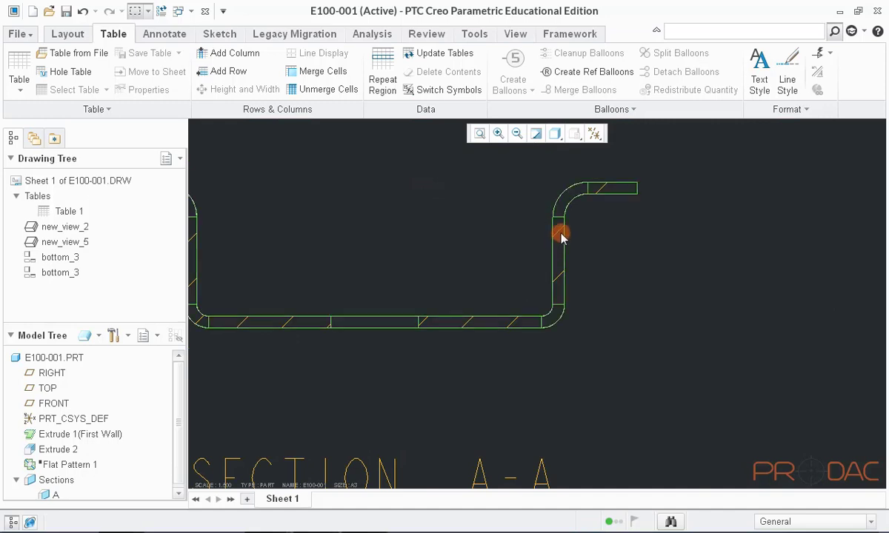
pyautogui.scroll(-3, 558, 237)
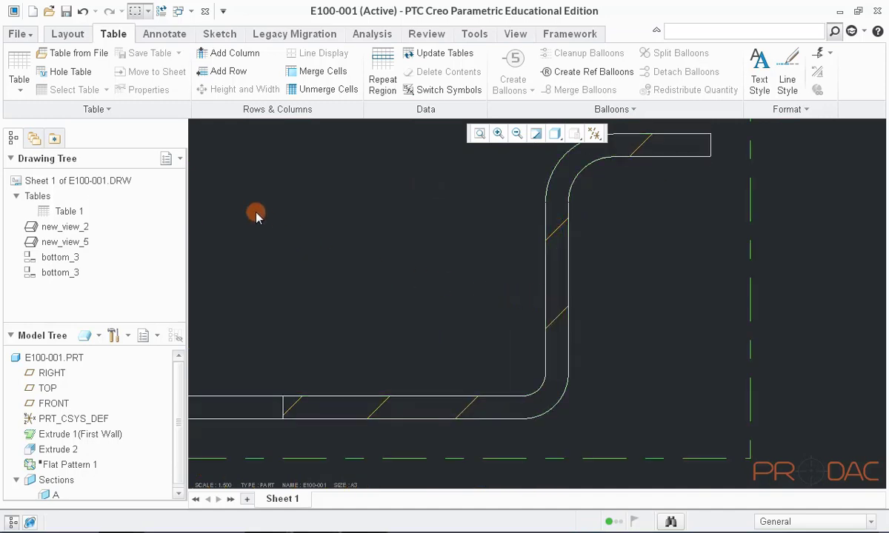
pyautogui.click(68, 34)
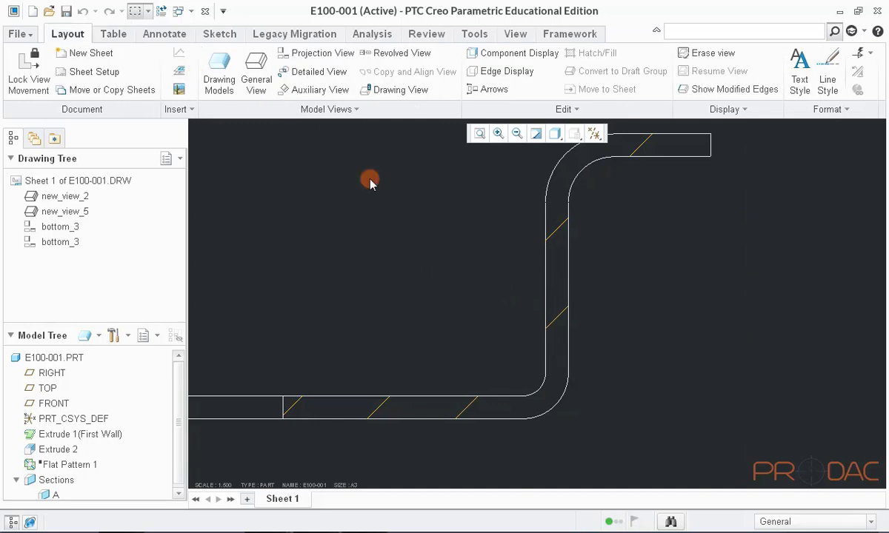
pyautogui.doubleClick(561, 316)
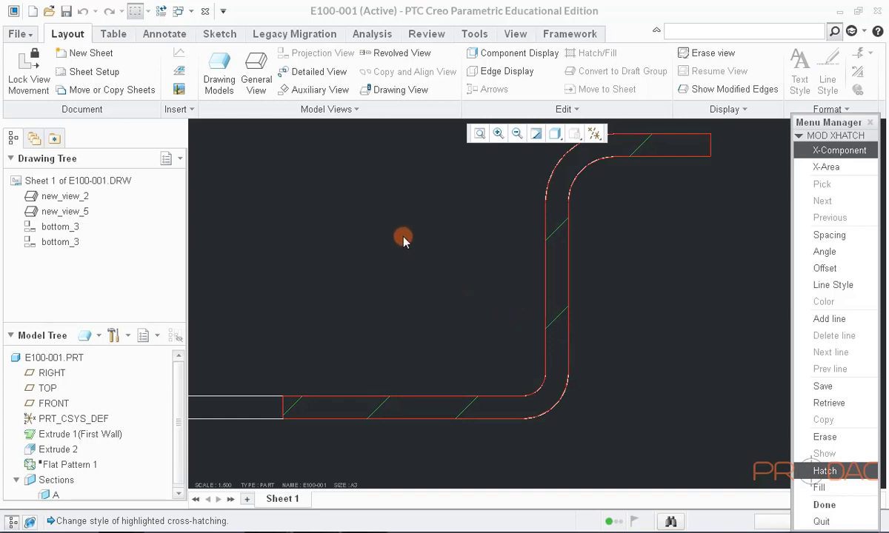
pyautogui.scroll(3, 403, 241)
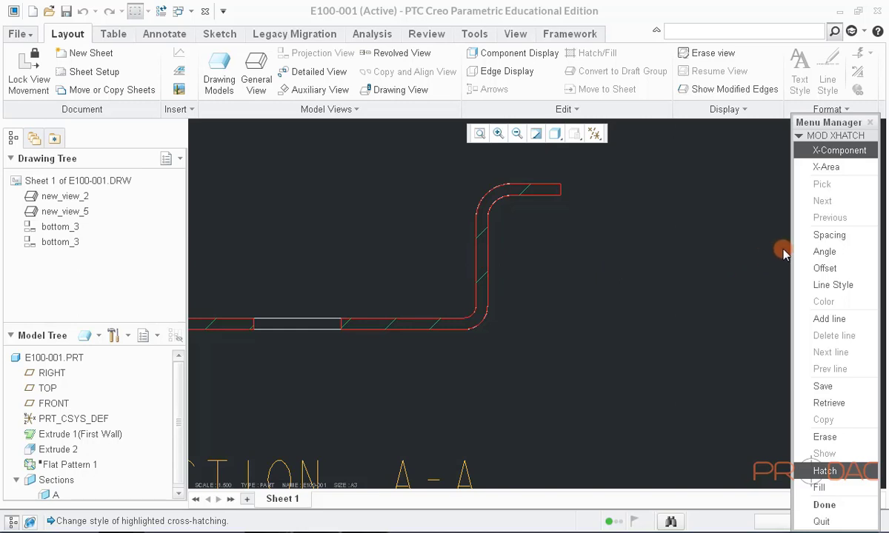
pyautogui.click(821, 238)
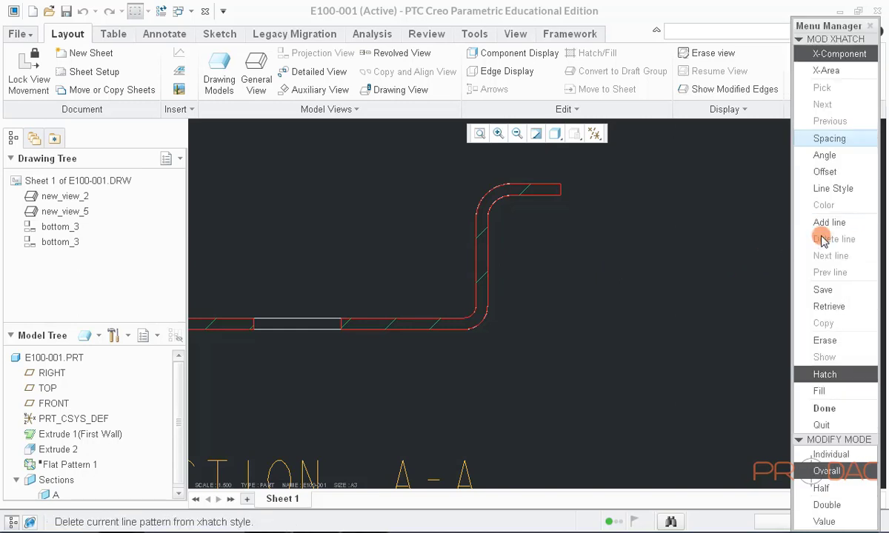
pyautogui.scroll(2, 715, 363)
pyautogui.scroll(-2, 582, 289)
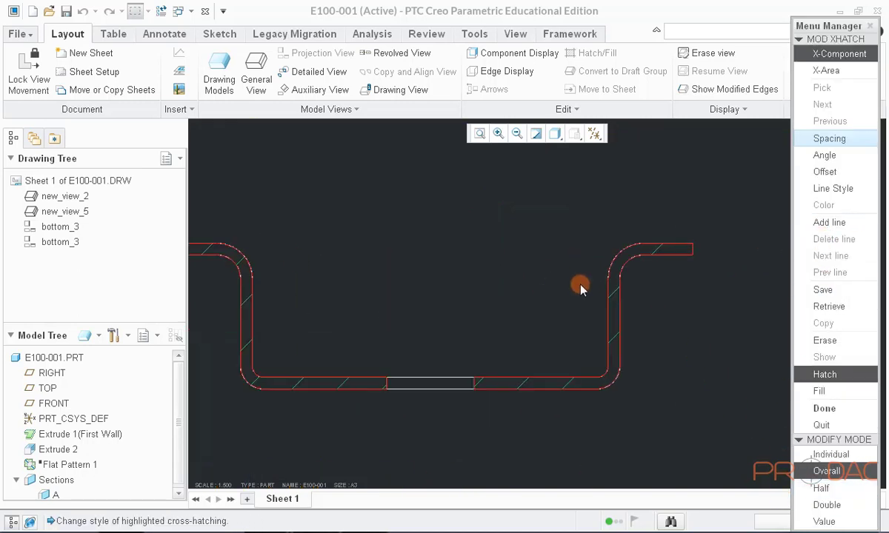
# Halve the overall spacing of the section A-A hatching and confirm a spacing value of 0.0322
pyautogui.scroll(1, 575, 289)
pyautogui.scroll(-1, 383, 287)
pyautogui.click(821, 488)
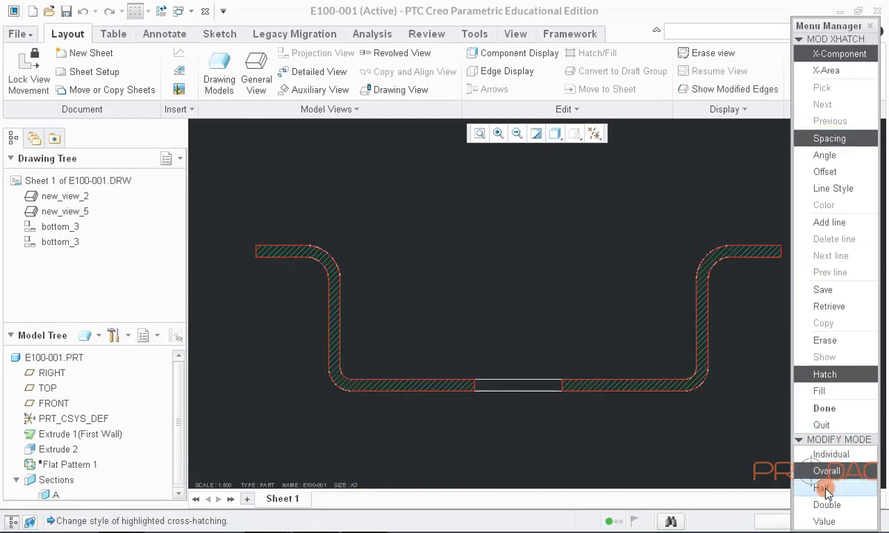
pyautogui.click(824, 488)
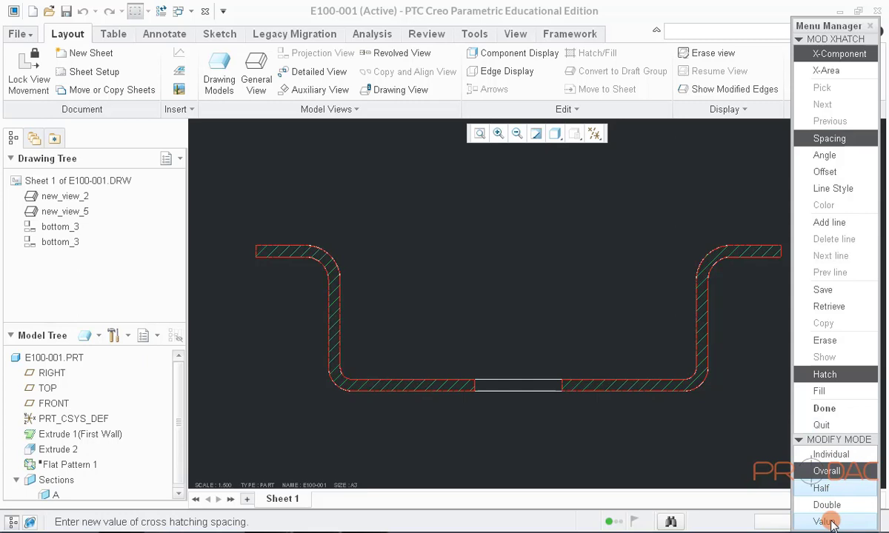
pyautogui.click(825, 522)
pyautogui.click(404, 145)
pyautogui.click(666, 139)
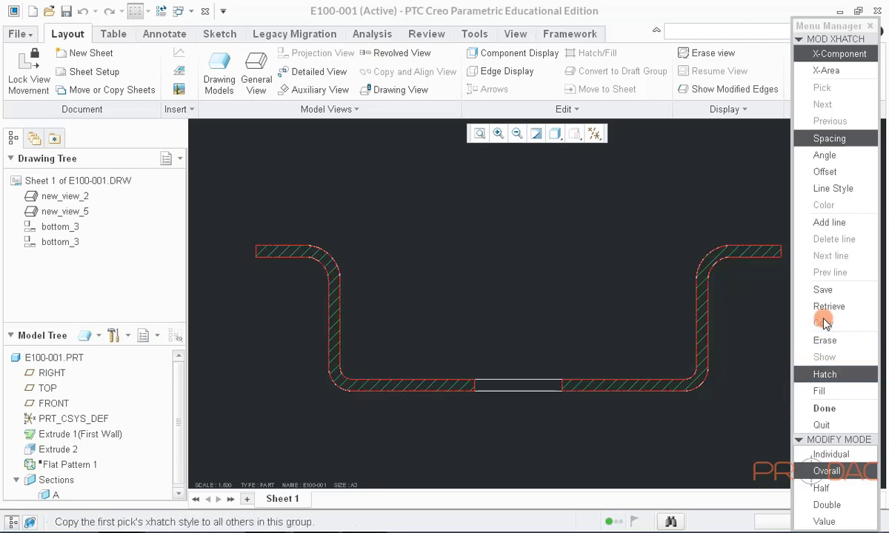
# Try overall hatch angles of 90 and 120 degrees on the section, and return the angle to 45 degrees
pyautogui.click(825, 157)
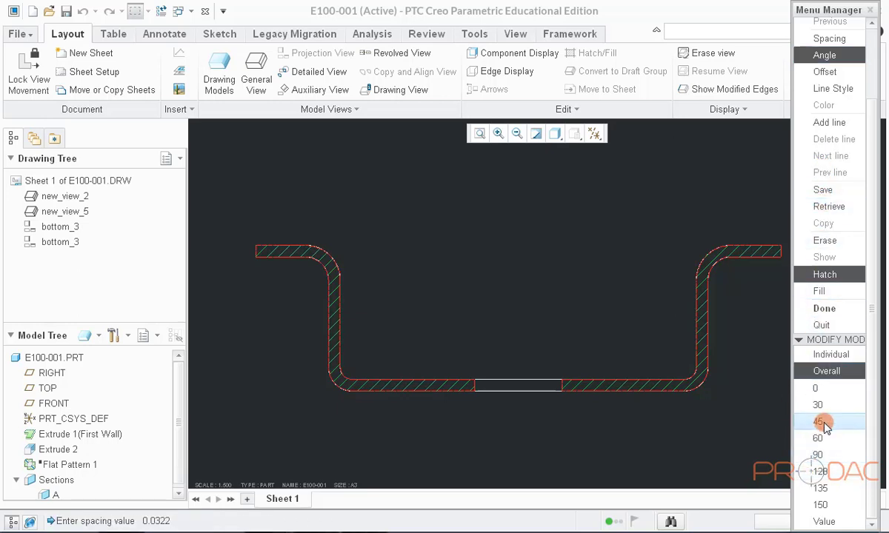
pyautogui.click(822, 454)
pyautogui.click(821, 471)
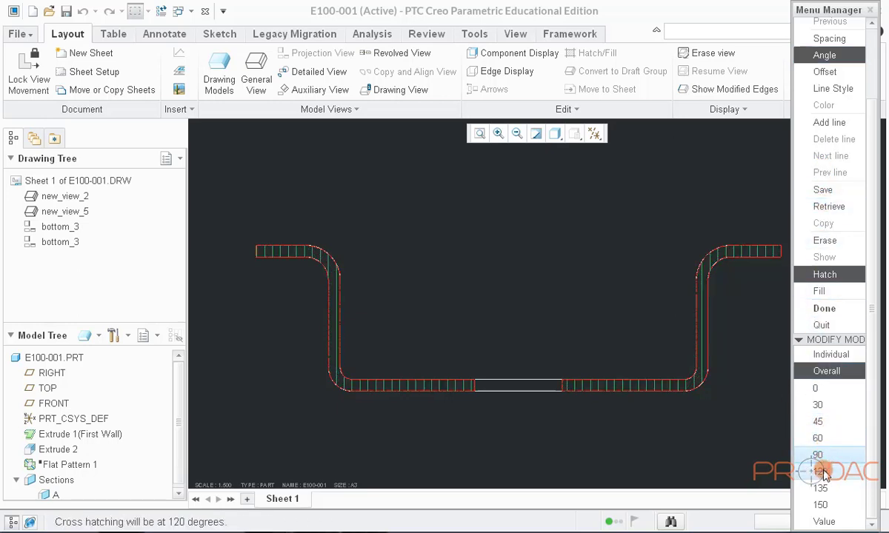
pyautogui.click(819, 421)
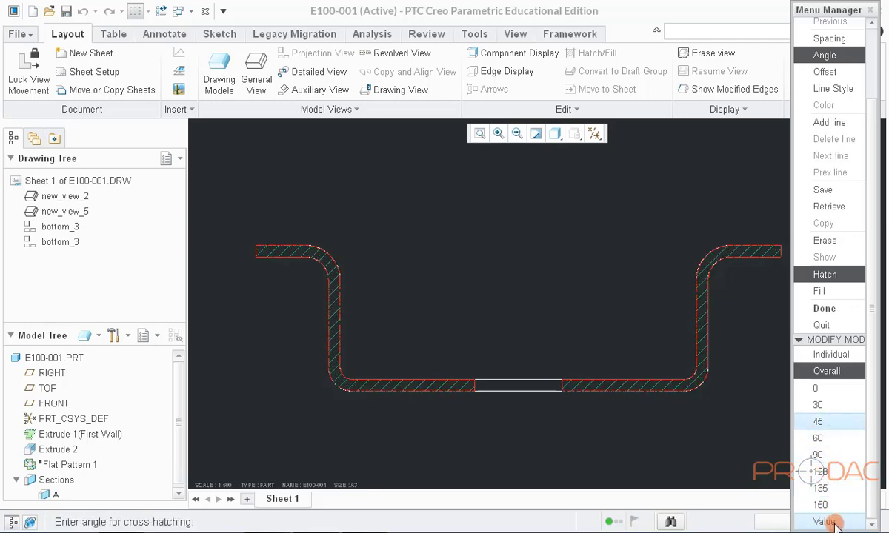
# Try a solid fill on the section and switch it back to hatching
pyautogui.click(798, 290)
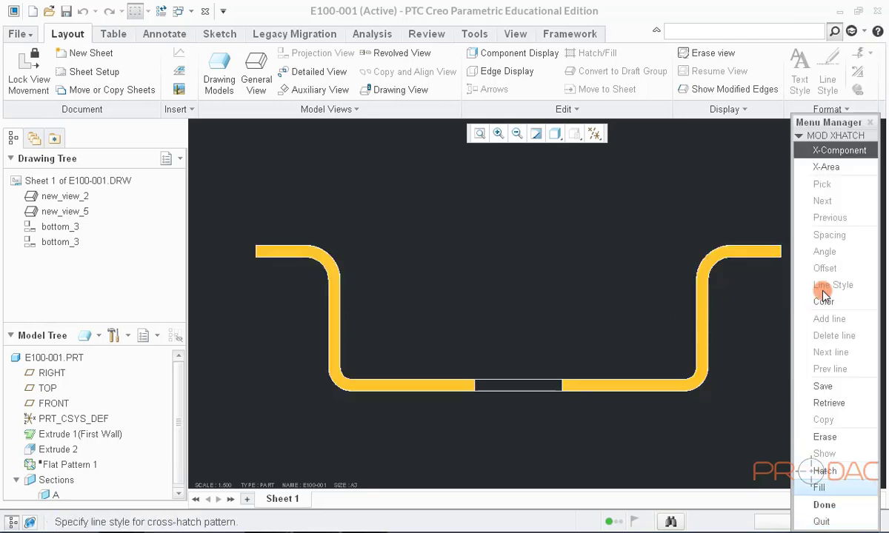
pyautogui.click(824, 471)
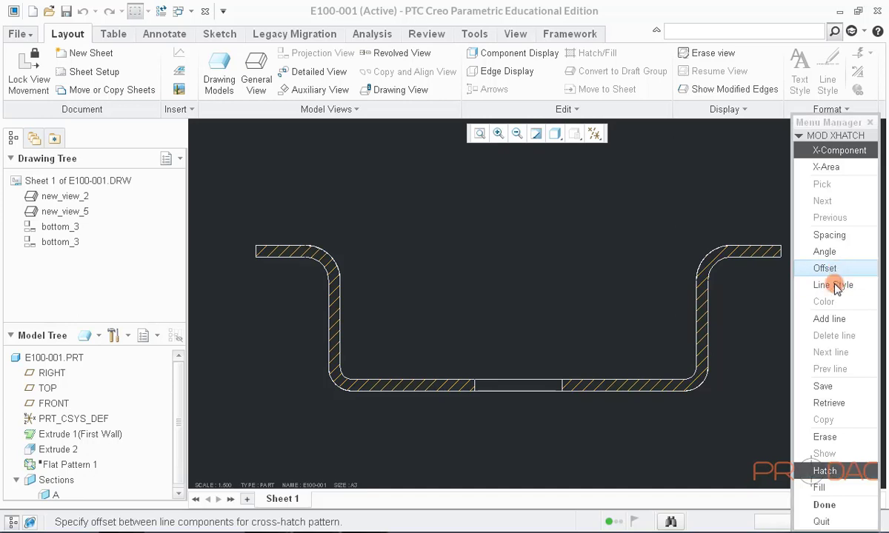
# Review the line font options in the hatch's line style settings without applying a change
pyautogui.click(837, 286)
pyautogui.click(794, 231)
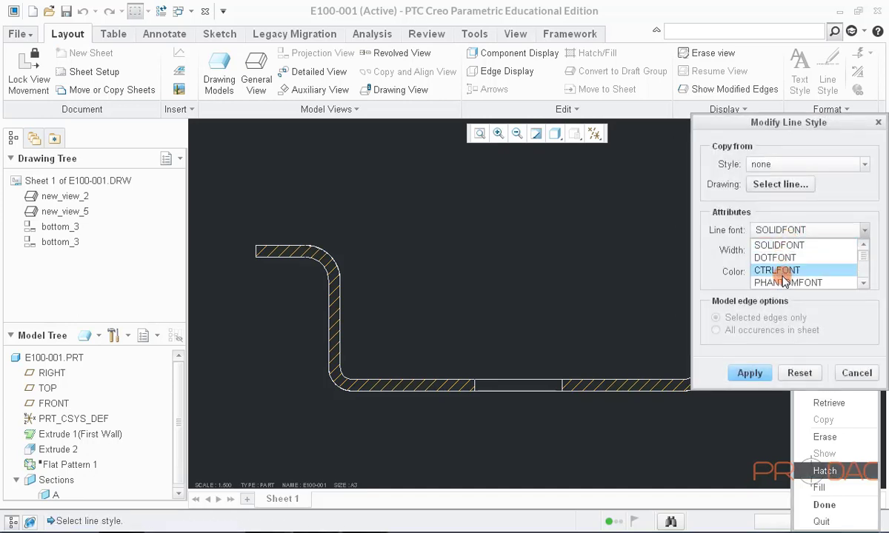
pyautogui.click(811, 231)
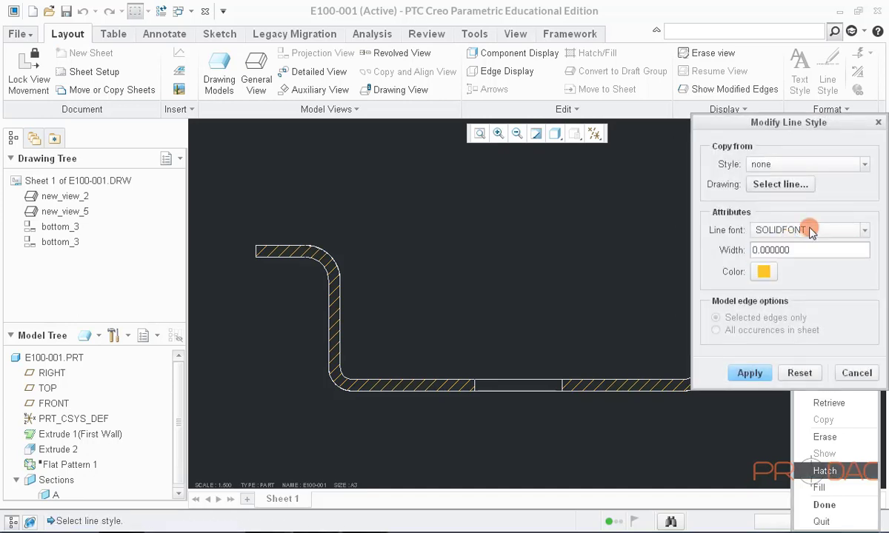
pyautogui.click(837, 374)
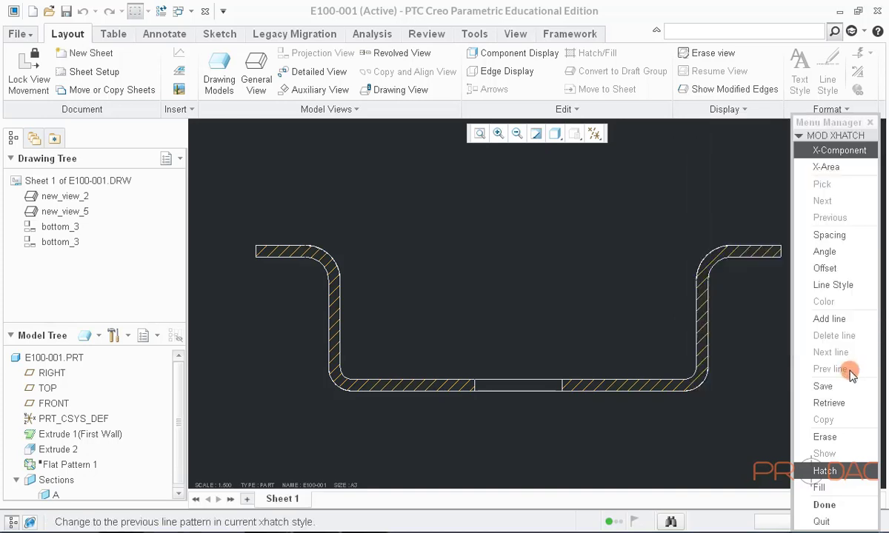
# Add a second hatch line pattern at 135 degrees with the SOLIDFONT line style and inspect the cross-hatching up close
pyautogui.click(830, 319)
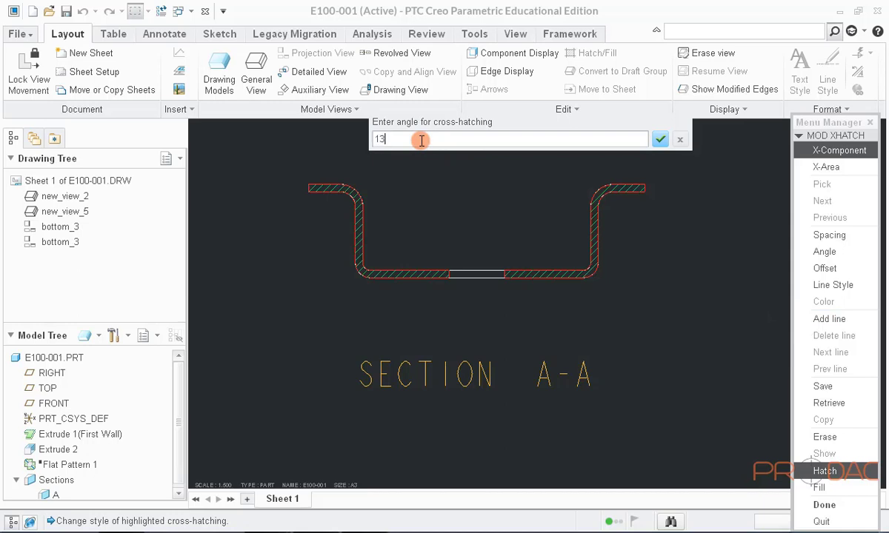
pyautogui.write('135')
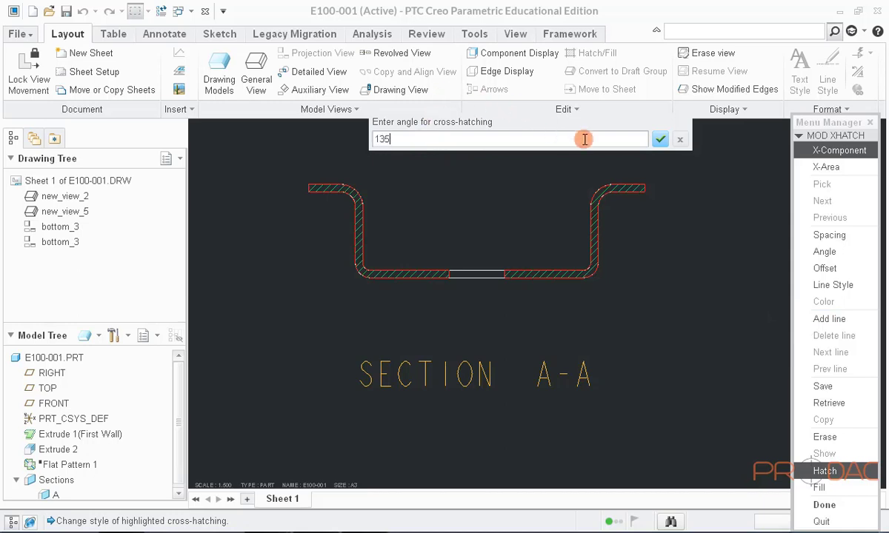
pyautogui.click(660, 139)
pyautogui.click(659, 141)
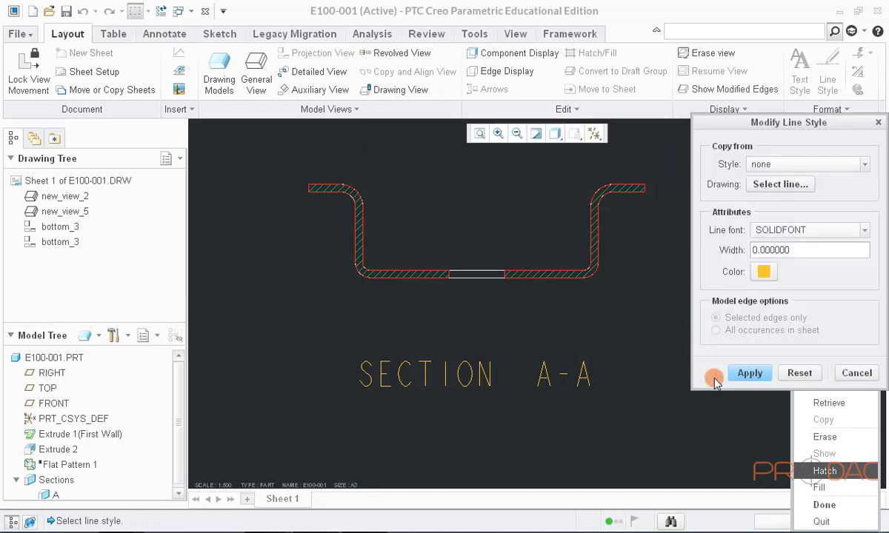
pyautogui.click(741, 373)
pyautogui.click(849, 372)
pyautogui.scroll(-3, 597, 173)
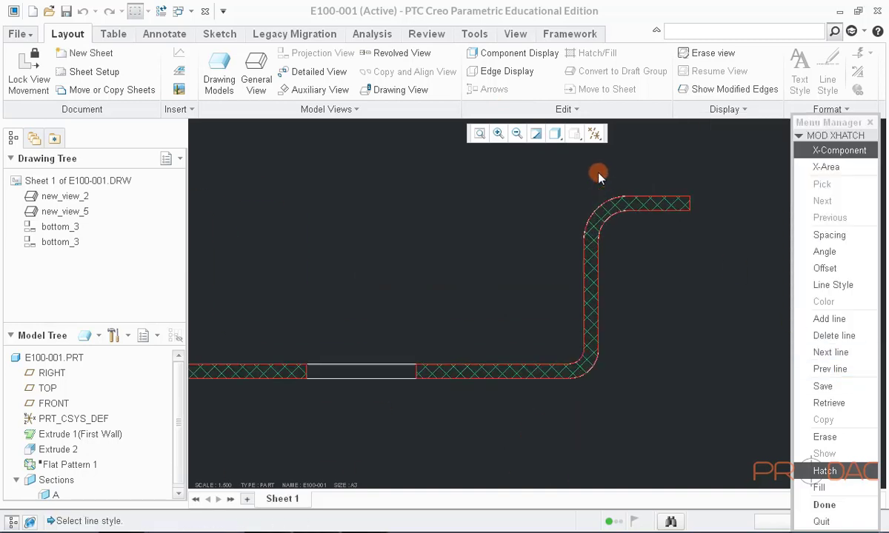
pyautogui.scroll(-3, 596, 240)
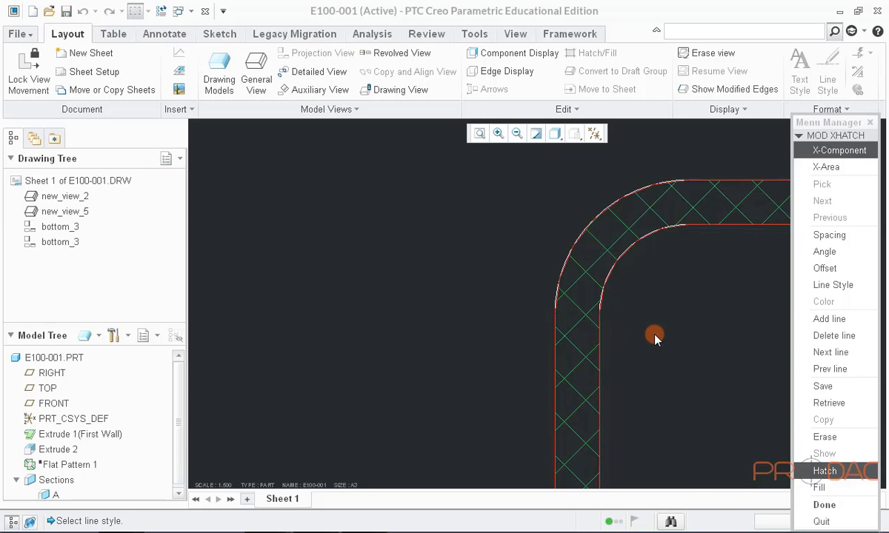
pyautogui.scroll(2, 655, 268)
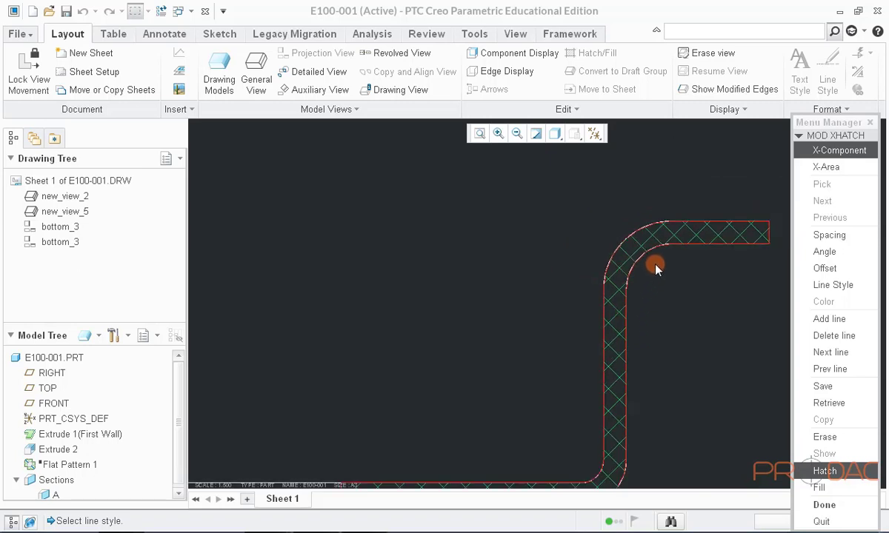
# Delete the 135-degree line pattern from the section hatching and finish the cross-hatch modification, showing the whole sheet
pyautogui.click(834, 337)
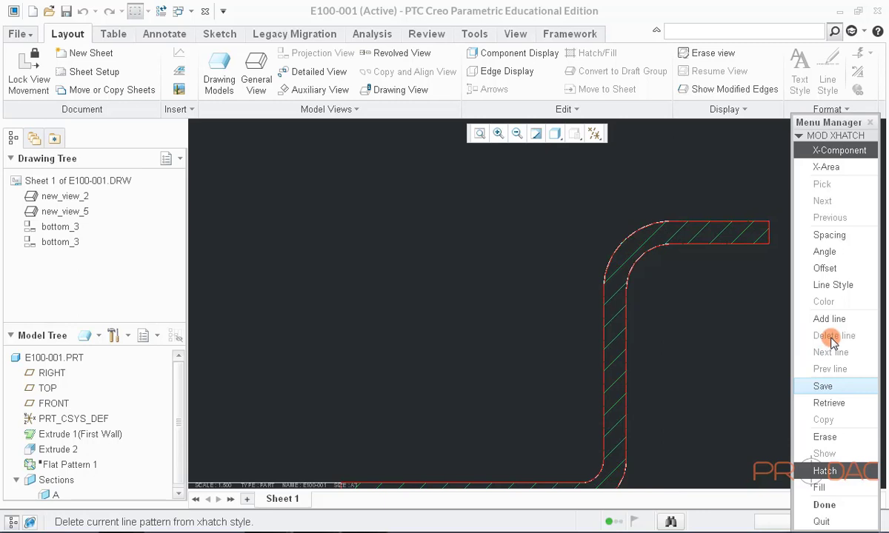
pyautogui.click(841, 510)
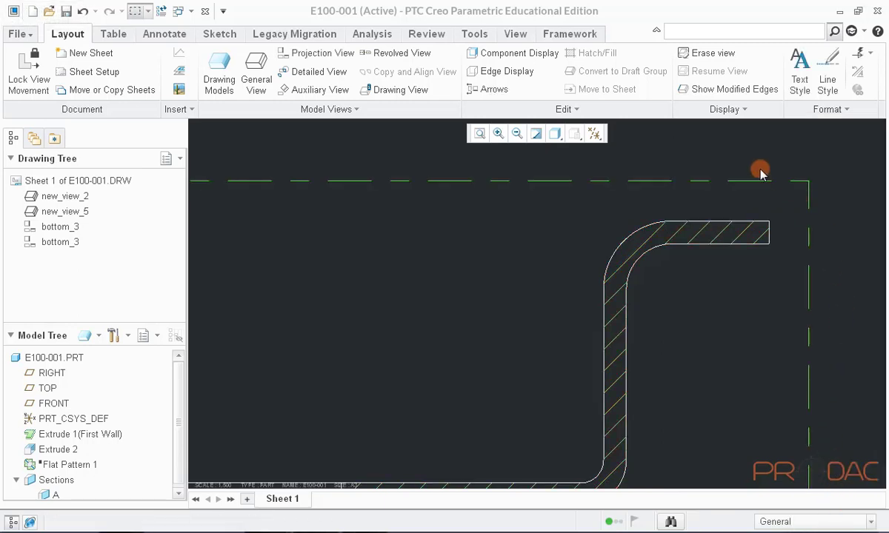
pyautogui.click(479, 133)
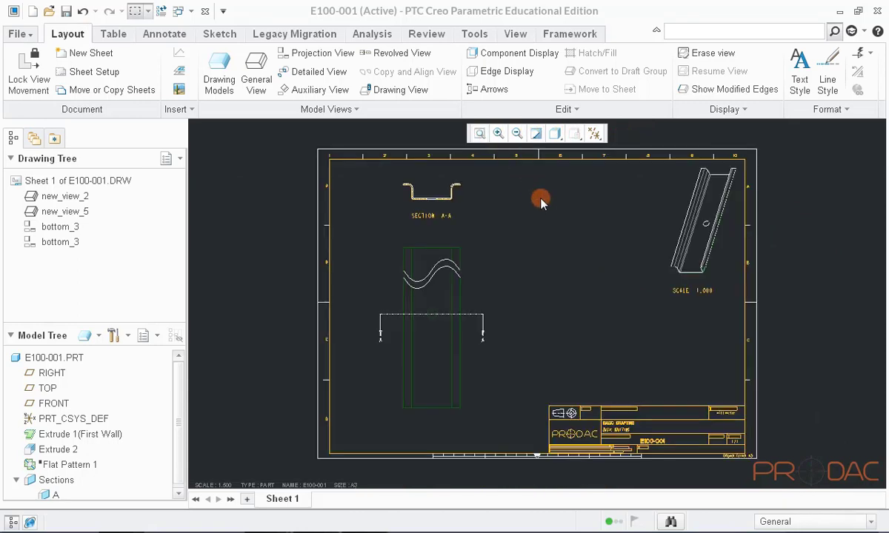
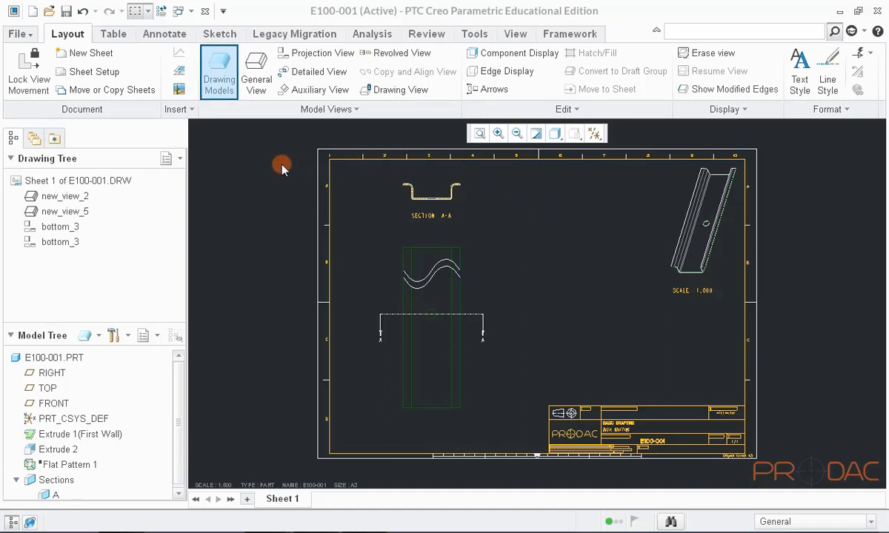
# Preview the e100-001-flat-pattern part and add it to the drawing as an additional model
pyautogui.click(217, 98)
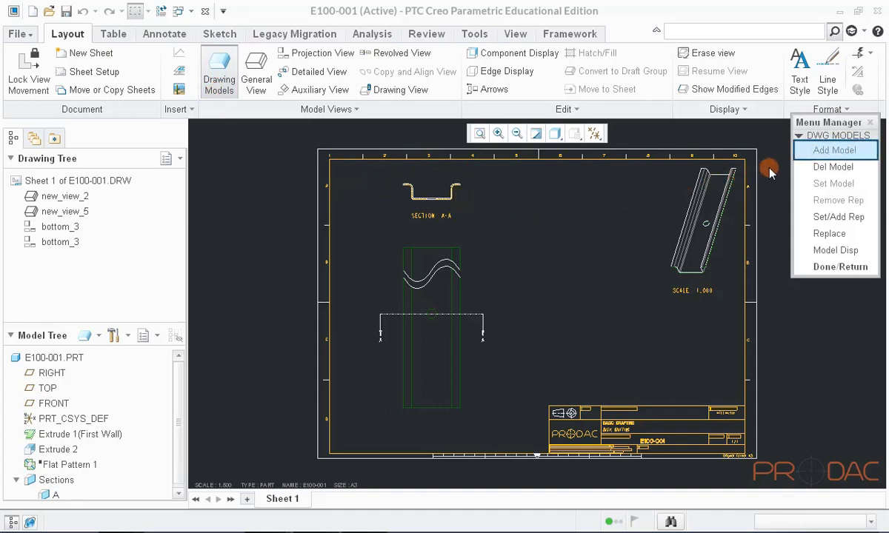
pyautogui.click(826, 152)
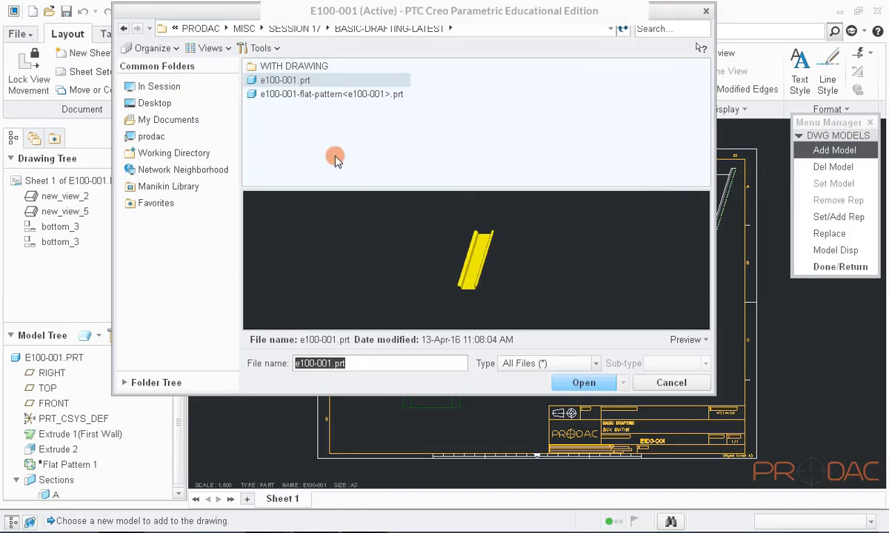
pyautogui.click(299, 99)
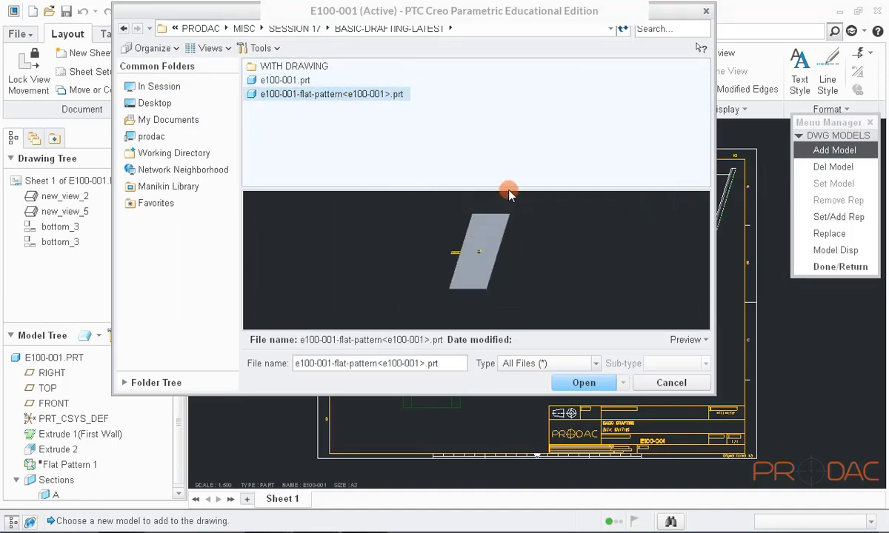
pyautogui.moveTo(510, 190); pyautogui.dragTo(511, 120)
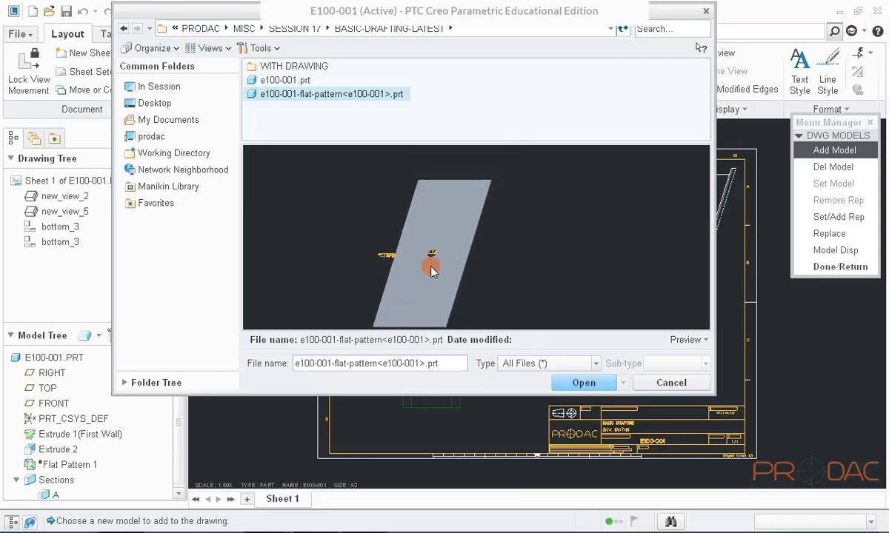
pyautogui.scroll(3, 403, 252)
pyautogui.scroll(-5, 437, 260)
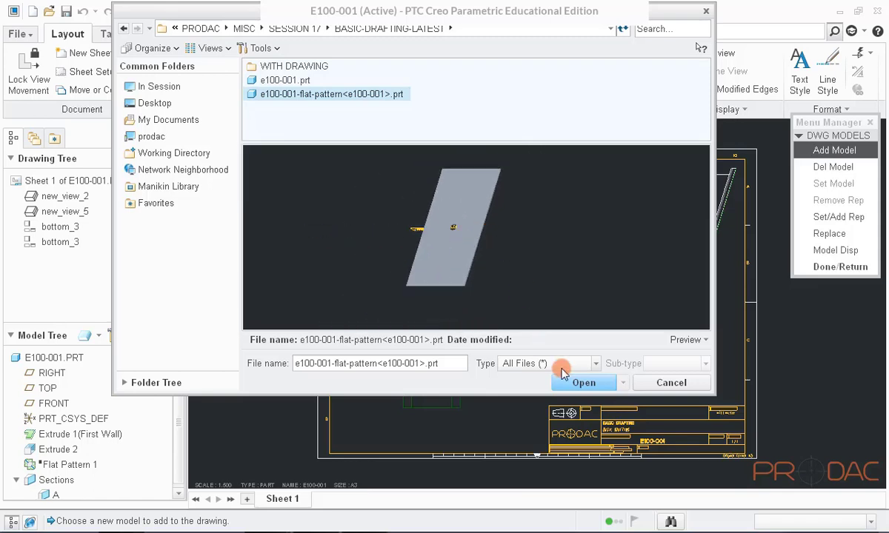
pyautogui.click(581, 383)
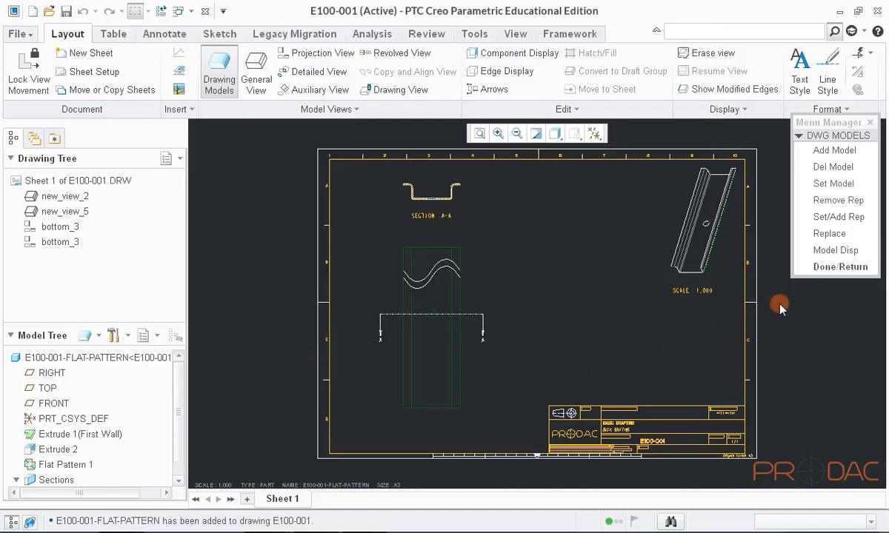
pyautogui.click(840, 267)
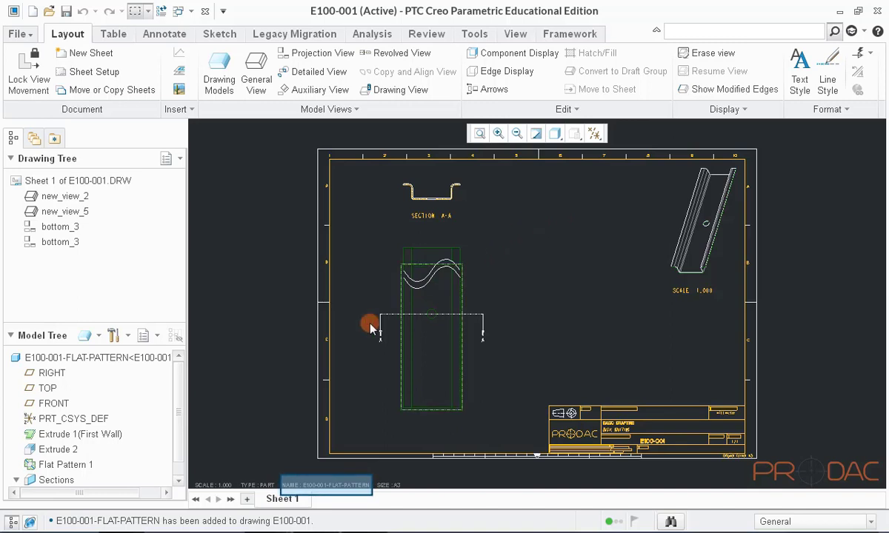
# Set E100-001-FLAT-PATTERN as the current drawing model
pyautogui.click(339, 485)
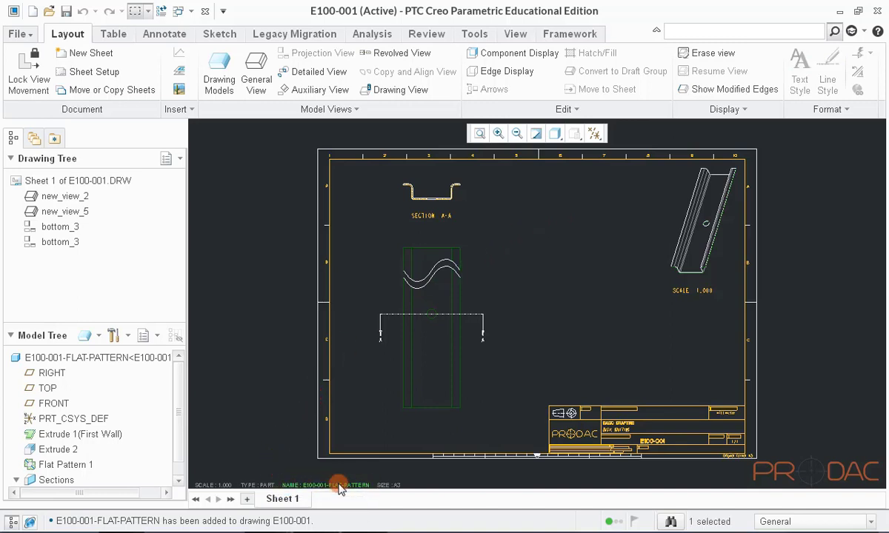
pyautogui.click(339, 486)
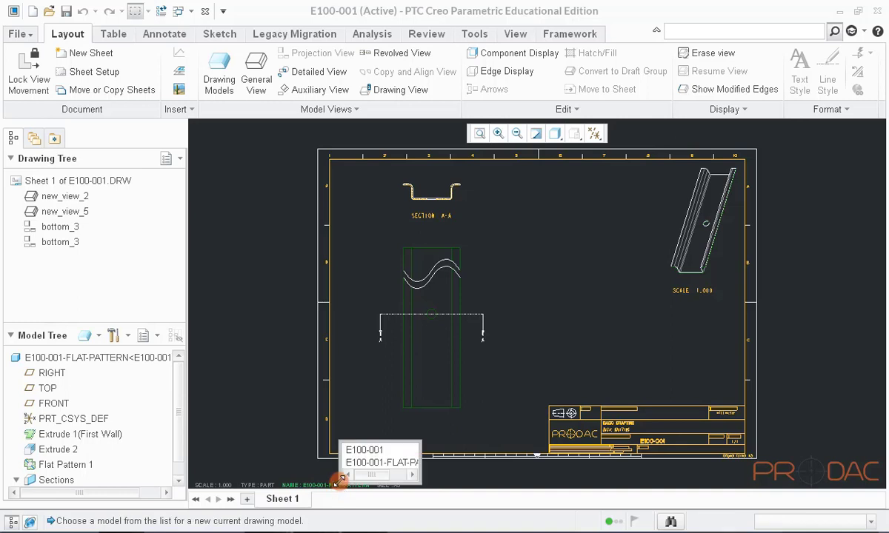
pyautogui.click(381, 463)
pyautogui.click(540, 314)
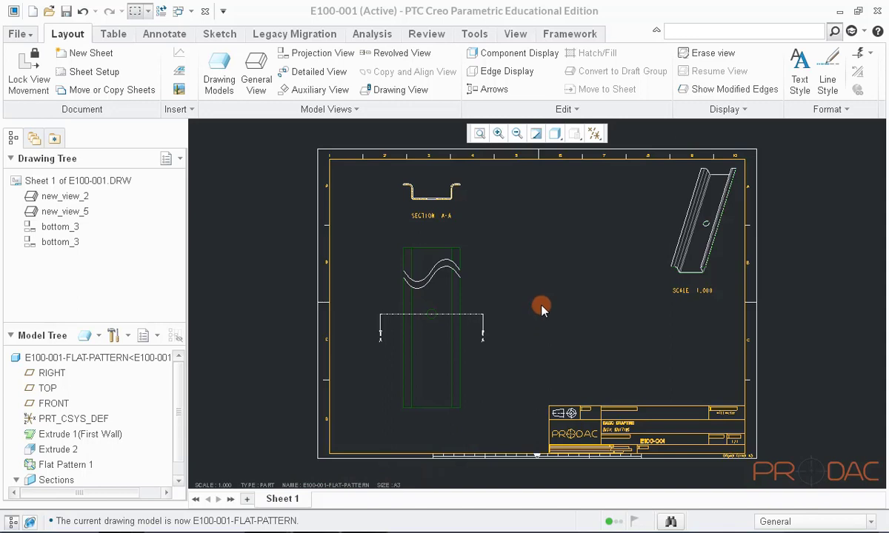
# Place a general view of the flat pattern with No Combined State in the empty area between the broken view and the 3D view
pyautogui.rightClick(546, 263)
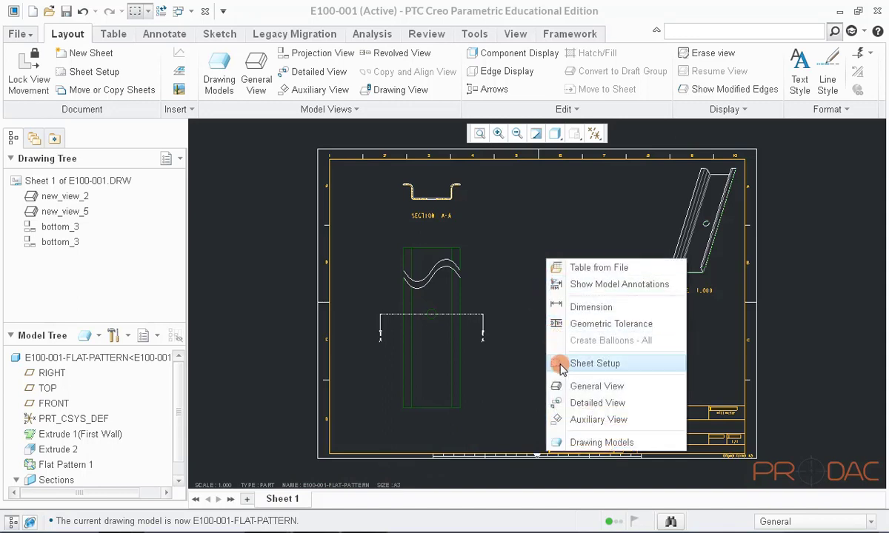
pyautogui.click(570, 387)
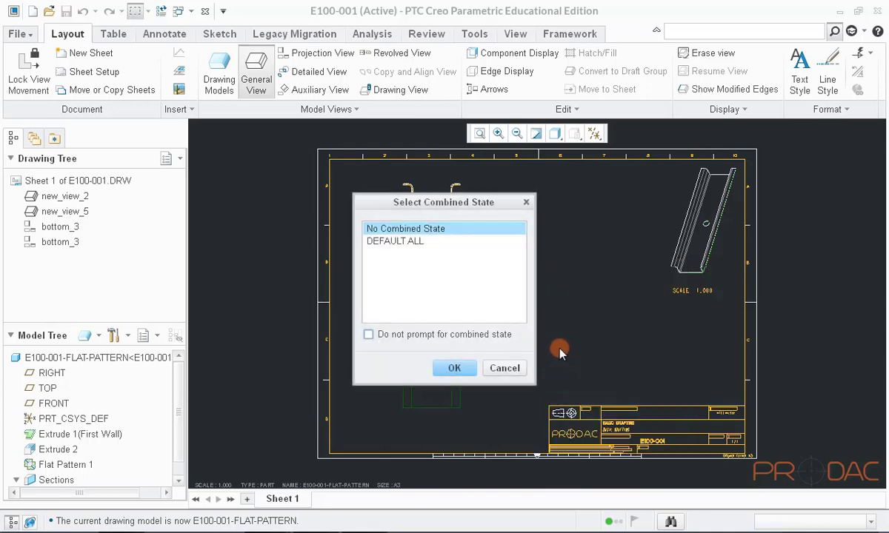
pyautogui.click(454, 371)
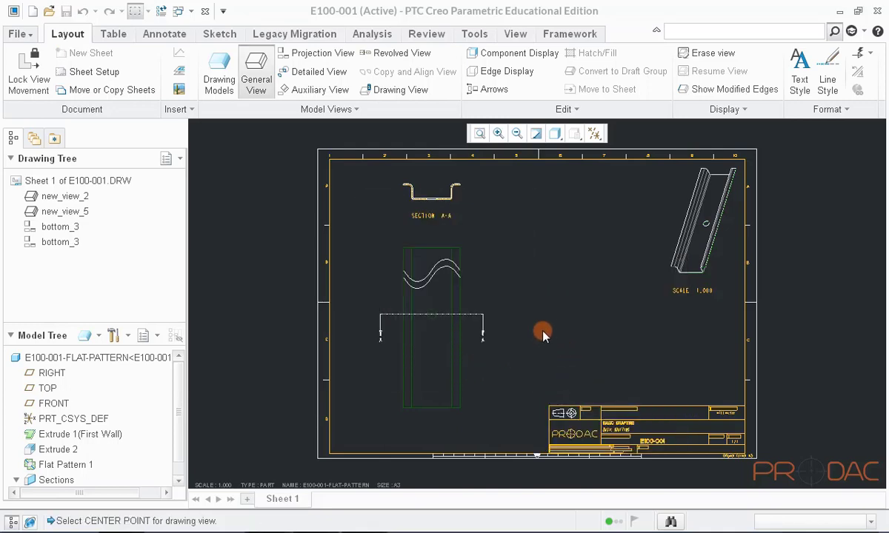
pyautogui.click(543, 328)
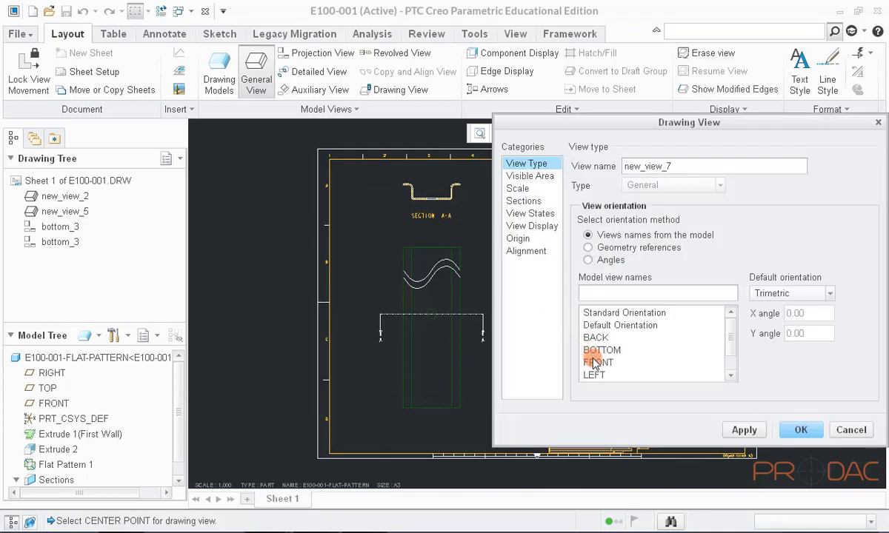
# Orient the new flat pattern view to the model's TOP view
pyautogui.scroll(-2, 323, 294)
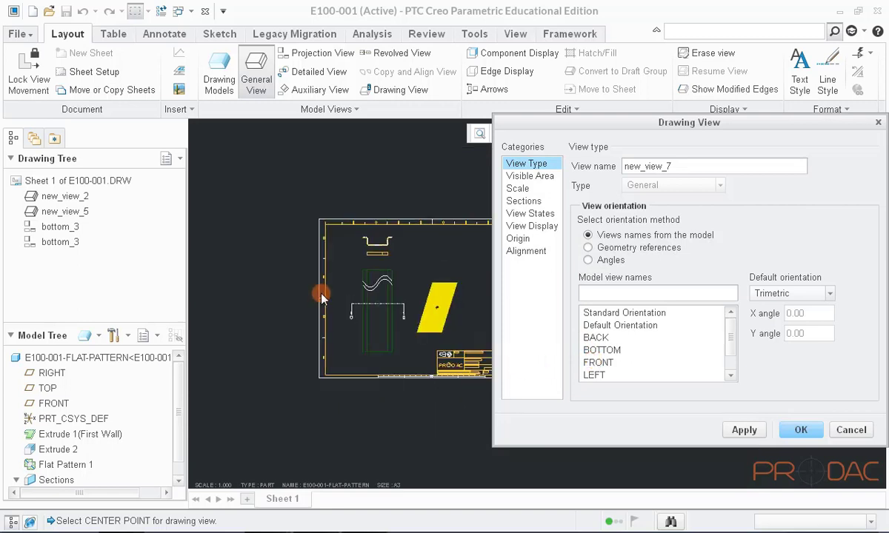
pyautogui.scroll(2, 459, 304)
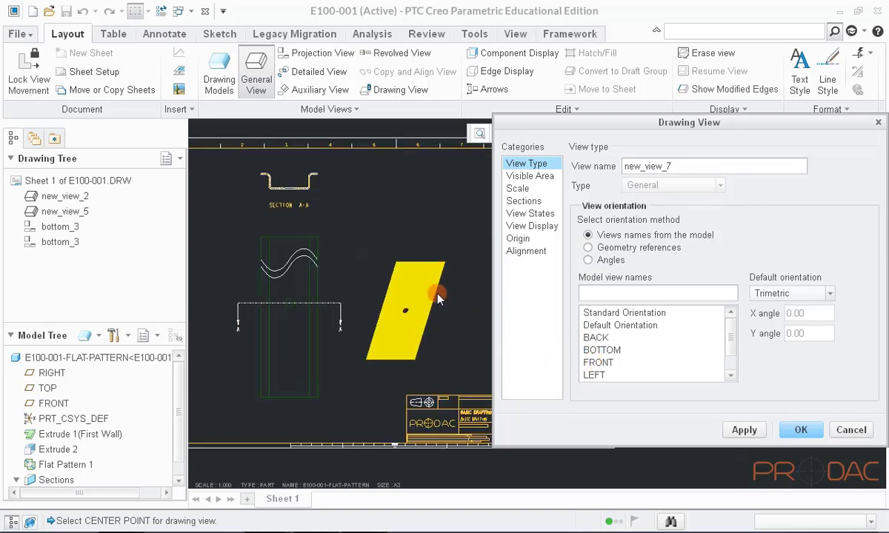
pyautogui.scroll(-2, 606, 363)
pyautogui.click(595, 374)
pyautogui.click(802, 430)
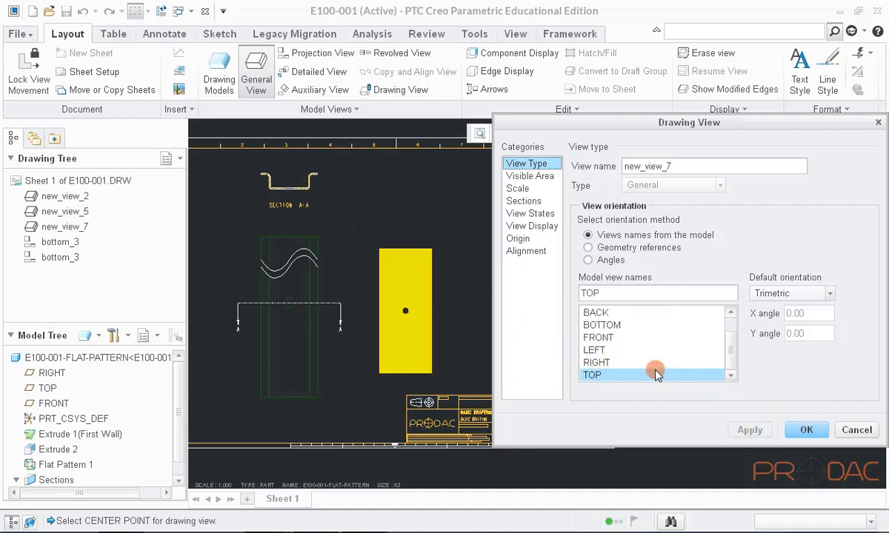
# Set a custom scale of 1.2 for the flat pattern view and apply it
pyautogui.click(517, 189)
pyautogui.click(717, 181)
pyautogui.write('1.2')
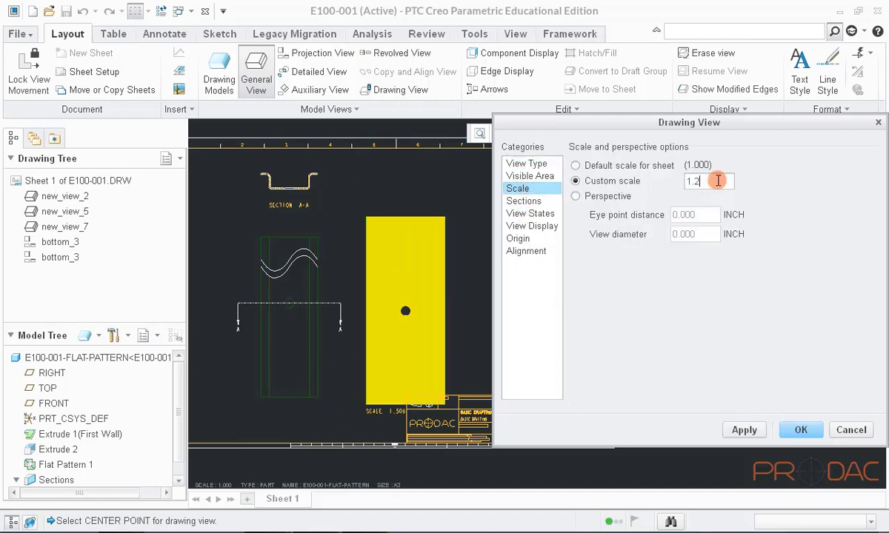
pyautogui.click(742, 430)
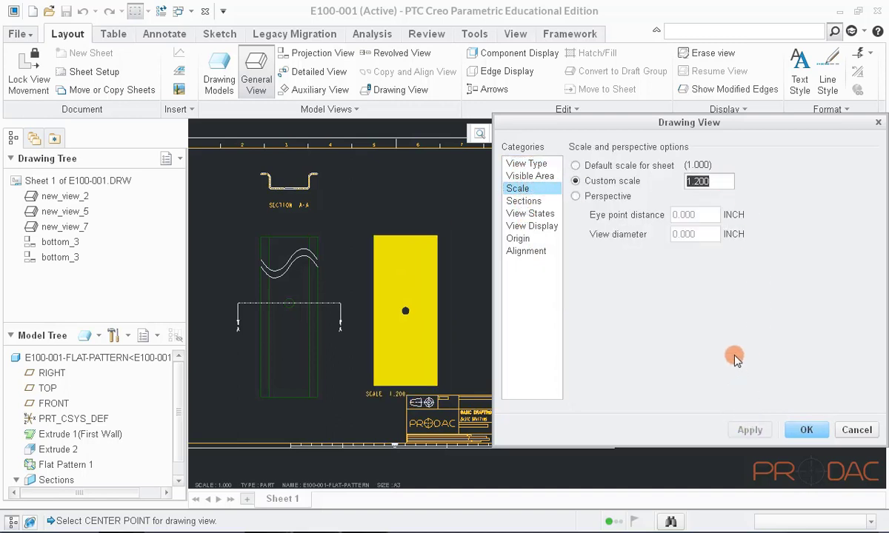
# Set the flat pattern view's display style to No Hidden with Dimmed tangent edges and finish the view definition
pyautogui.click(524, 226)
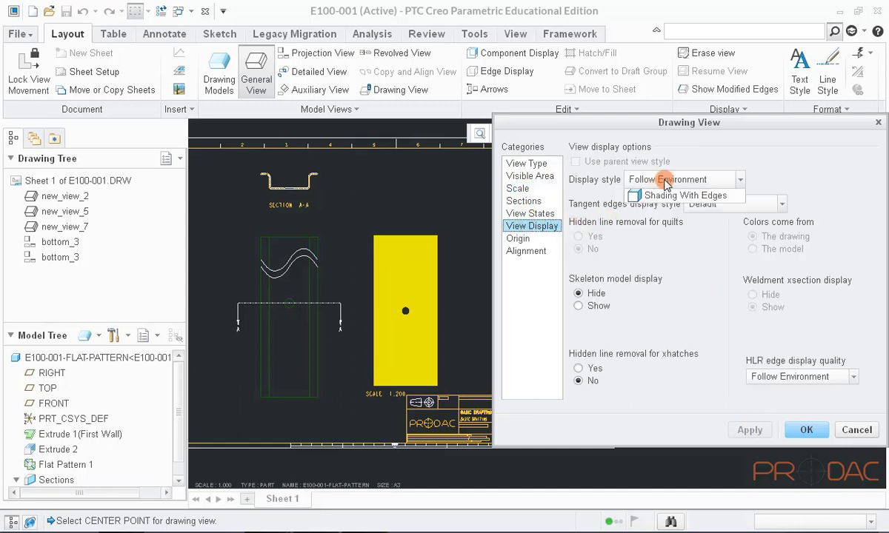
pyautogui.click(638, 179)
pyautogui.click(653, 240)
pyautogui.click(708, 204)
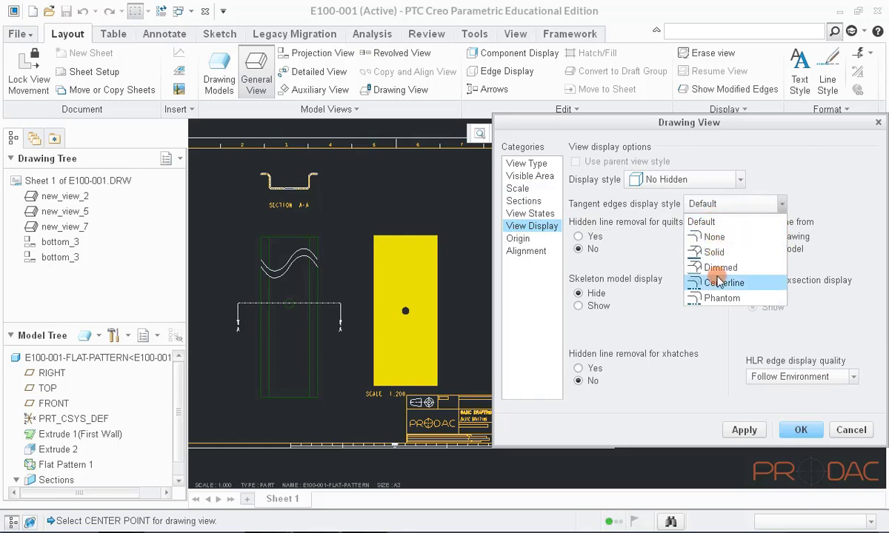
pyautogui.click(717, 267)
pyautogui.click(744, 430)
pyautogui.click(805, 430)
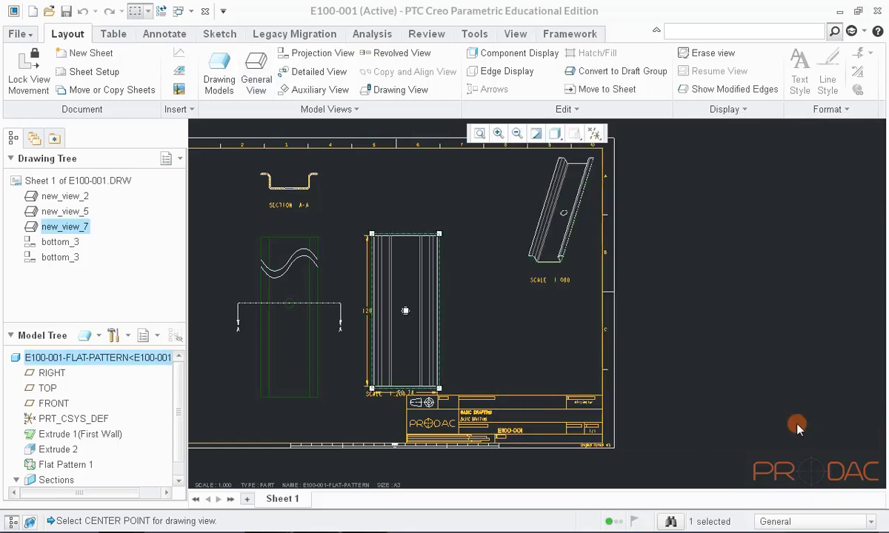
# Move the flat pattern's width dimension from below the view to just above its upper edge
pyautogui.scroll(5, 475, 242)
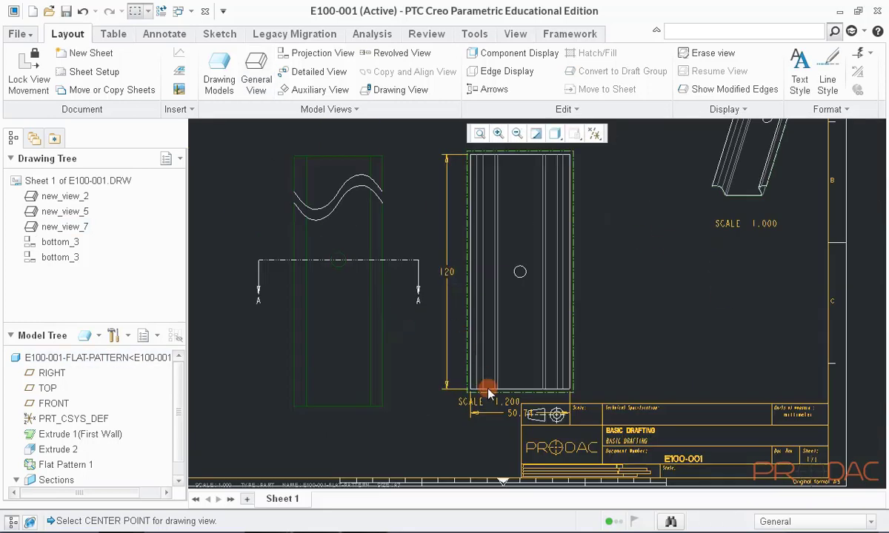
pyautogui.click(516, 412)
pyautogui.scroll(-5, 574, 411)
pyautogui.moveTo(565, 402); pyautogui.dragTo(539, 228)
pyautogui.scroll(2, 592, 393)
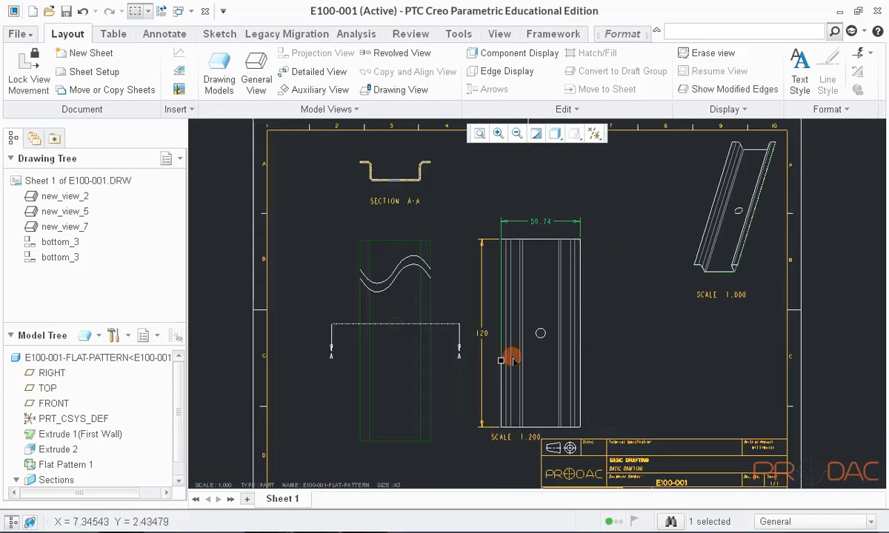
pyautogui.scroll(5, 518, 228)
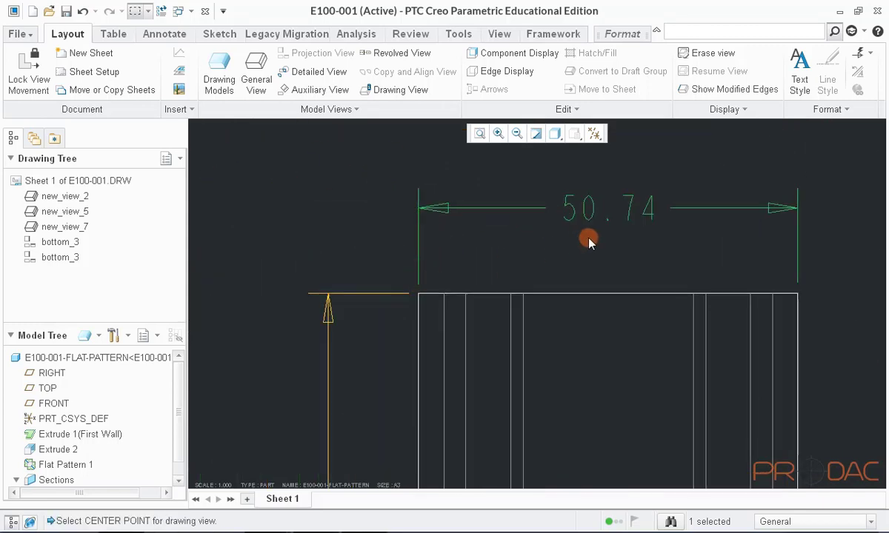
pyautogui.scroll(-5, 625, 179)
pyautogui.click(626, 175)
pyautogui.scroll(-3, 599, 278)
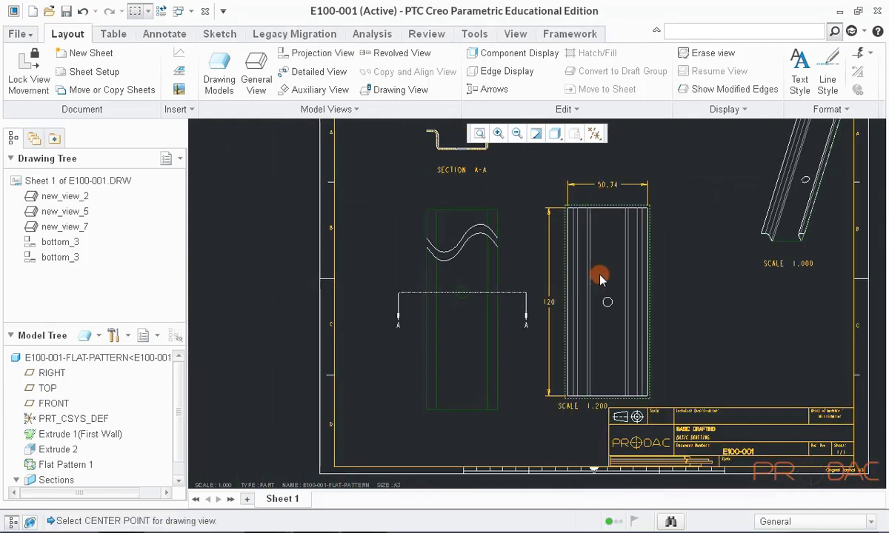
# Move the flat pattern's length dimension to the view's right side and clip both extension lines back to the right edge
pyautogui.scroll(2, 540, 307)
pyautogui.moveTo(540, 307); pyautogui.dragTo(676, 254)
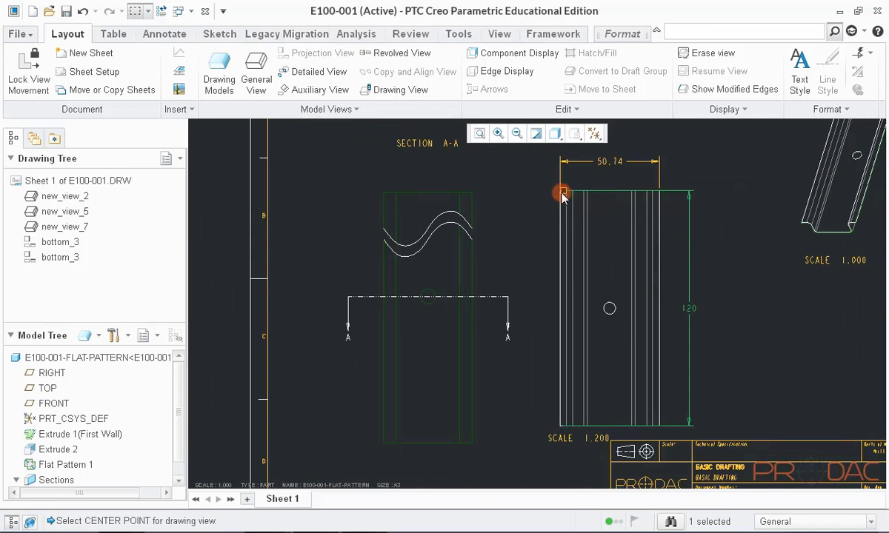
pyautogui.moveTo(561, 192); pyautogui.dragTo(661, 193)
pyautogui.moveTo(590, 435); pyautogui.dragTo(667, 441)
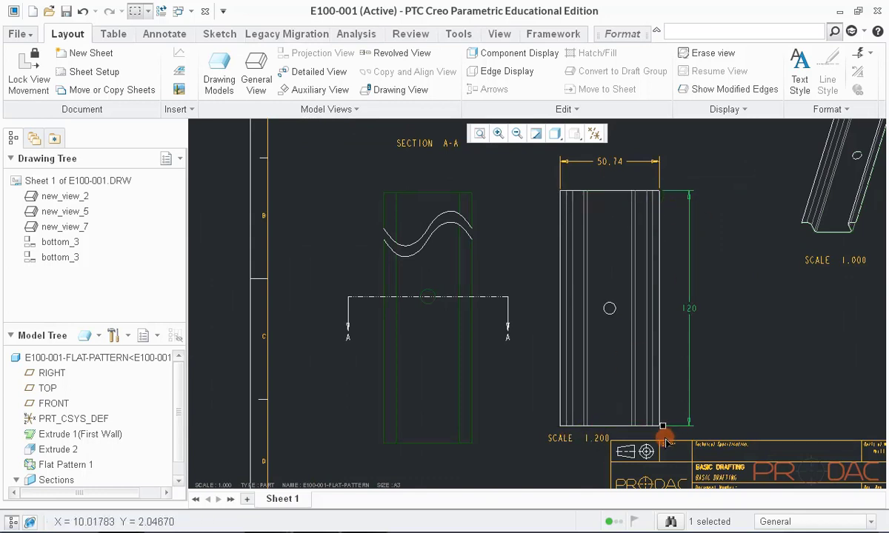
pyautogui.click(712, 383)
# Shift the broken view and the flat pattern view slightly upward on the sheet
pyautogui.scroll(3, 736, 289)
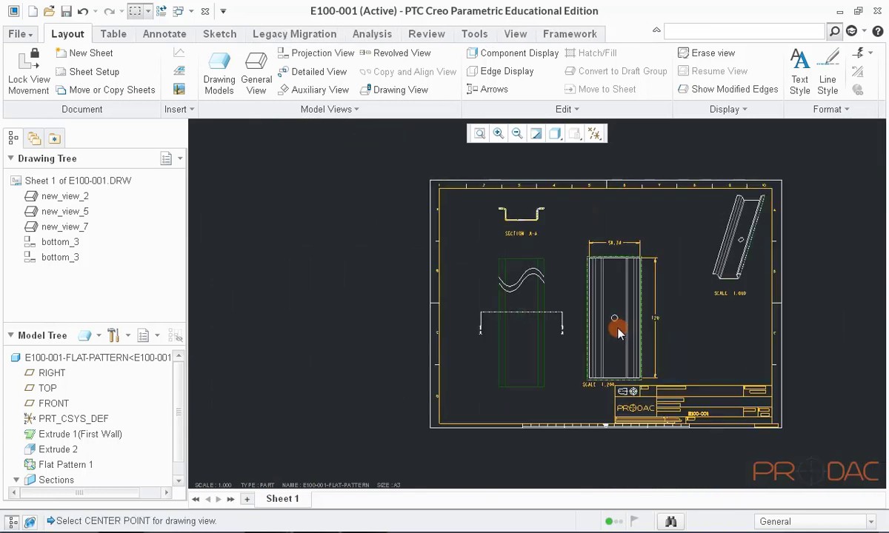
pyautogui.click(525, 212)
pyautogui.click(535, 267)
pyautogui.moveTo(535, 264); pyautogui.dragTo(535, 251)
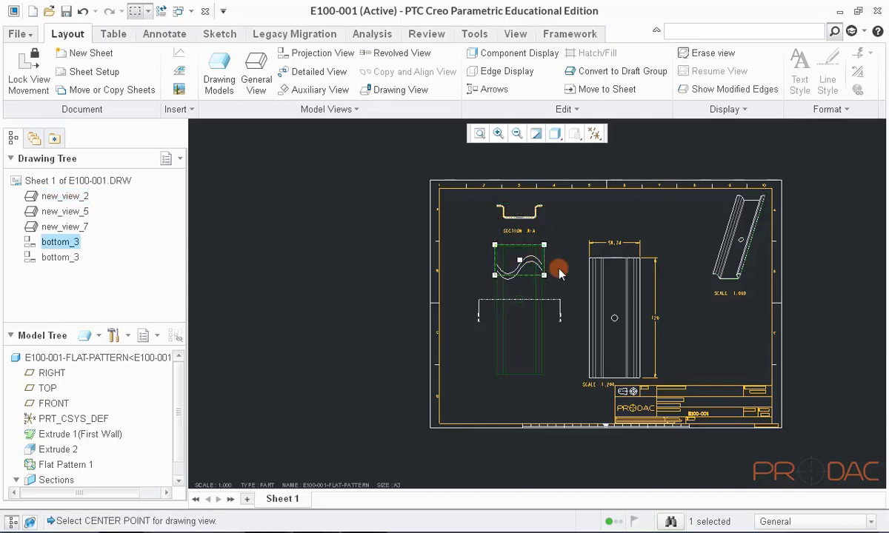
pyautogui.click(609, 281)
pyautogui.moveTo(609, 281); pyautogui.dragTo(609, 266)
pyautogui.click(666, 253)
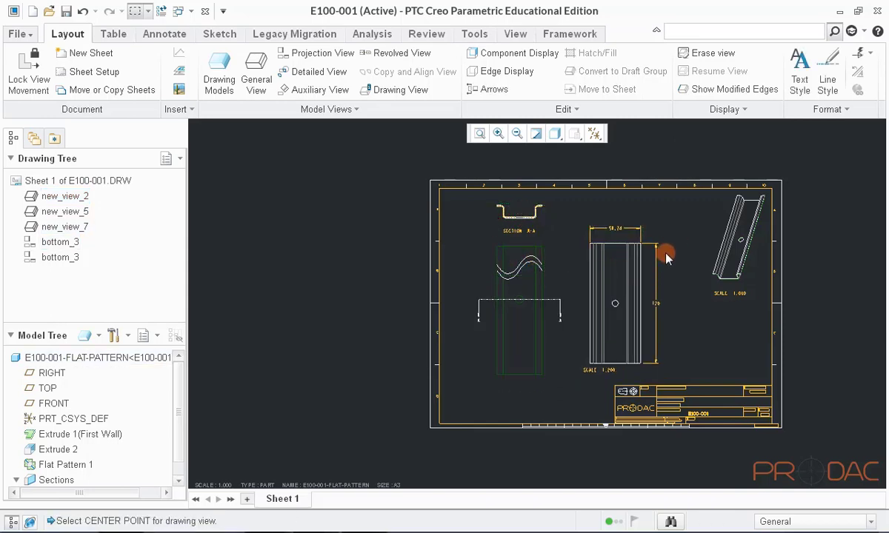
pyautogui.click(529, 261)
pyautogui.click(586, 284)
# Centre the flat pattern's scale note beneath its view, then show the whole sheet
pyautogui.scroll(-3, 622, 370)
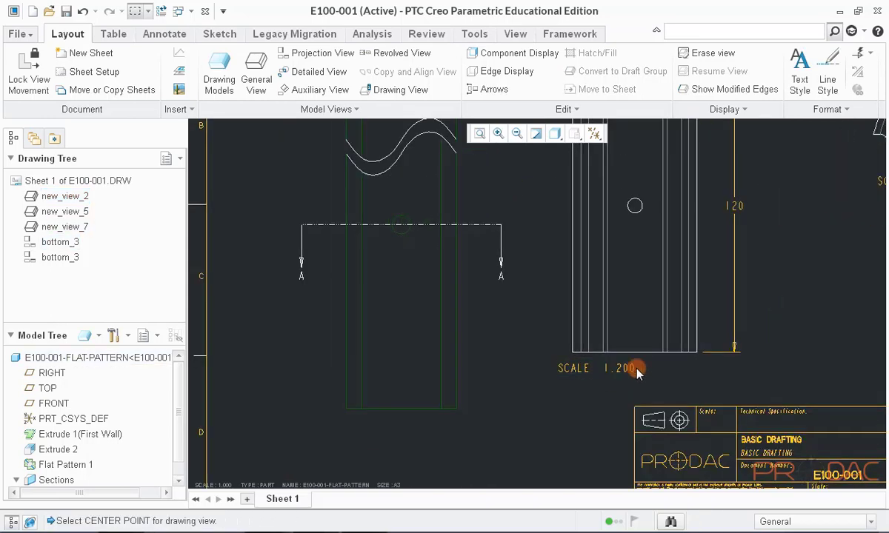
pyautogui.click(578, 375)
pyautogui.moveTo(579, 376); pyautogui.dragTo(625, 395)
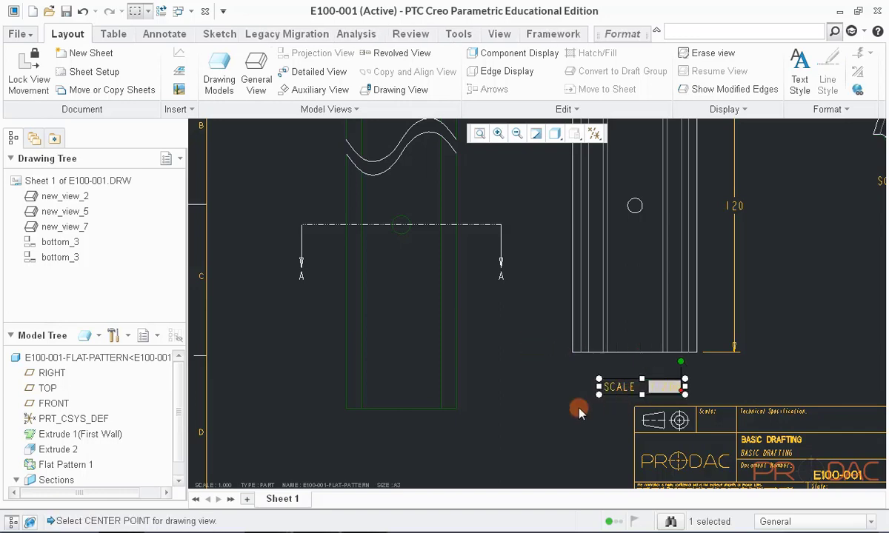
pyautogui.click(578, 409)
pyautogui.click(481, 135)
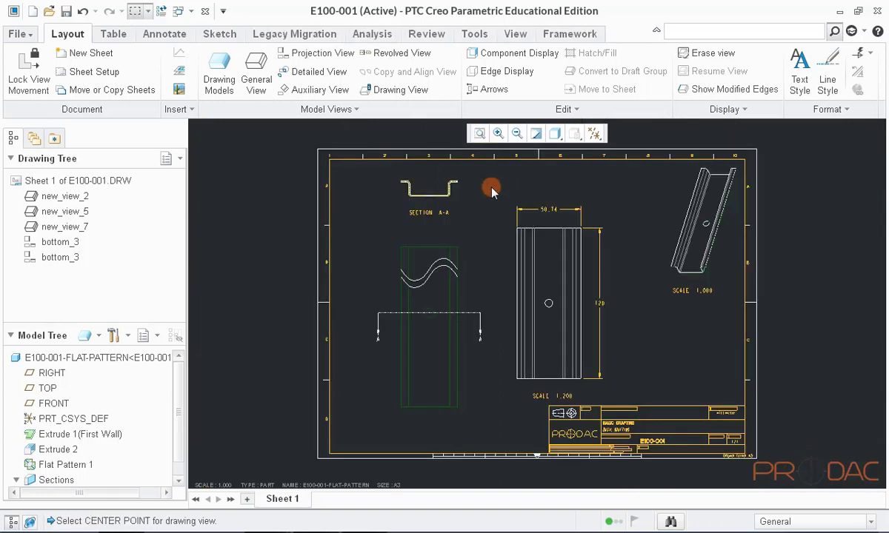
# Start showing model annotations, choose model datums of all types, and select the hole in the broken view
pyautogui.click(178, 34)
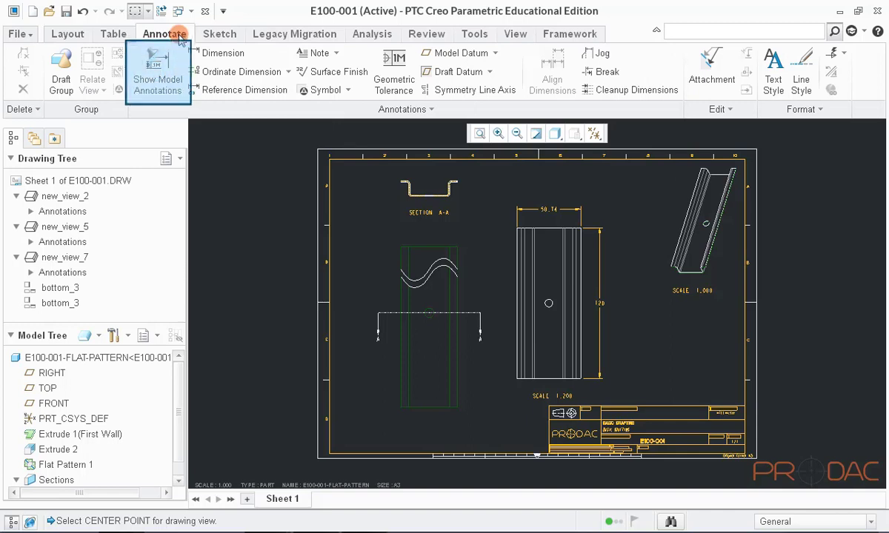
pyautogui.click(164, 89)
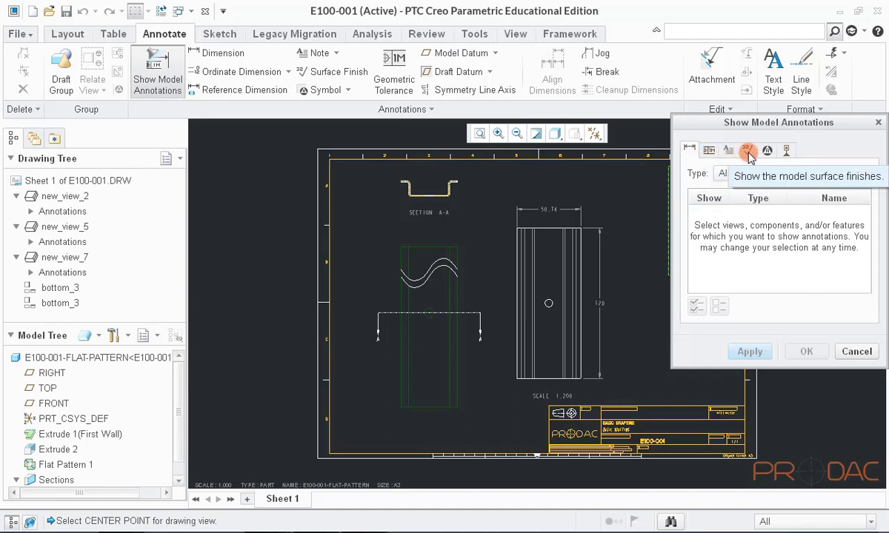
pyautogui.click(787, 154)
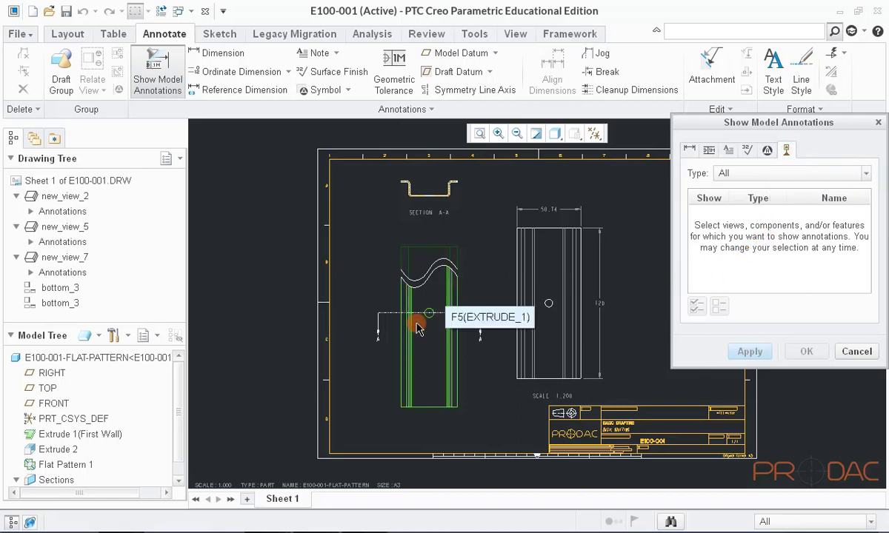
pyautogui.scroll(-5, 419, 329)
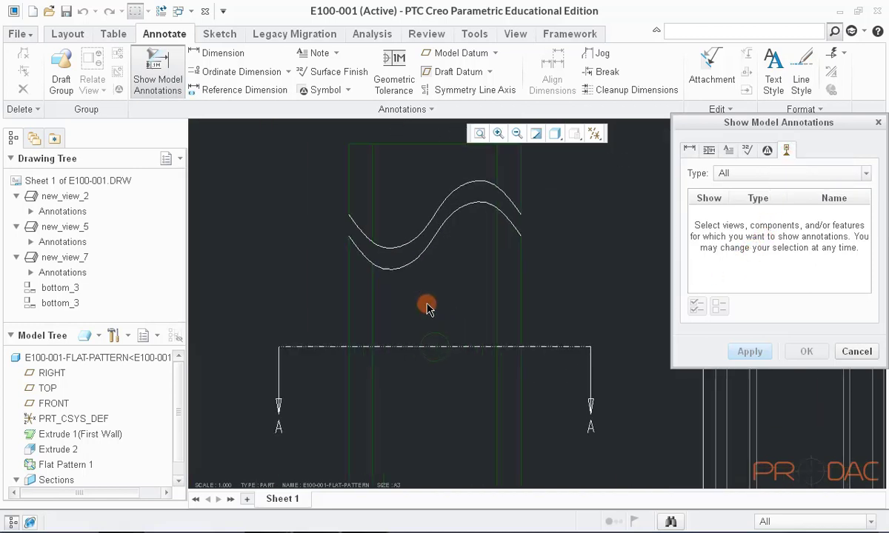
pyautogui.click(444, 342)
pyautogui.scroll(-3, 428, 355)
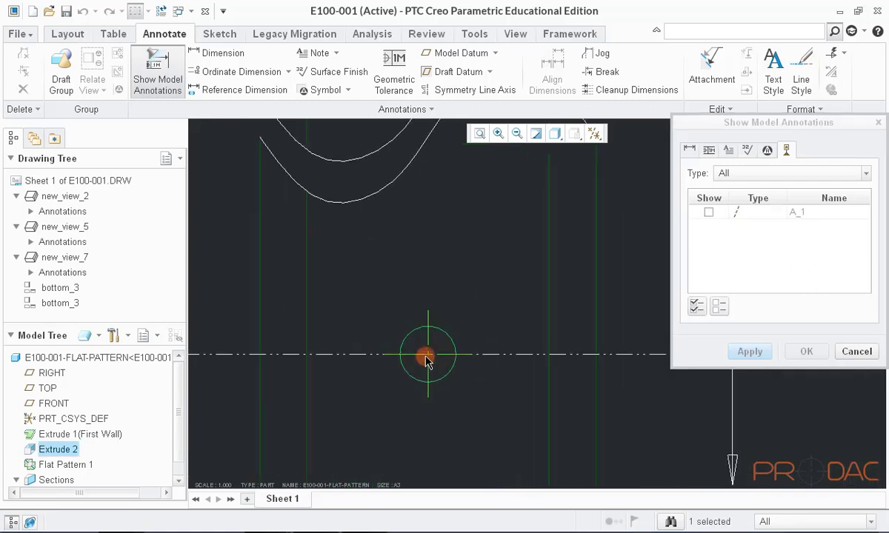
# Mark the hole's axis A_1 for display as centre lines in the broken view
pyautogui.scroll(2, 442, 320)
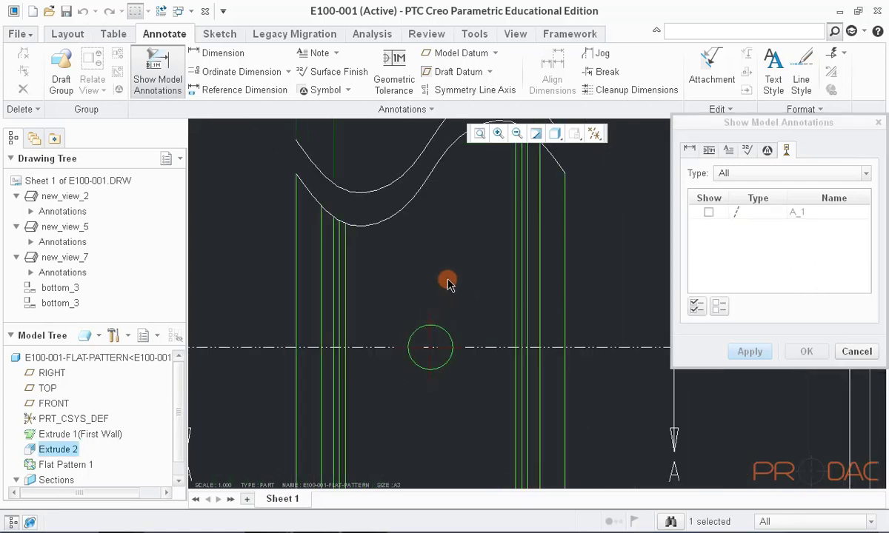
pyautogui.scroll(1, 447, 282)
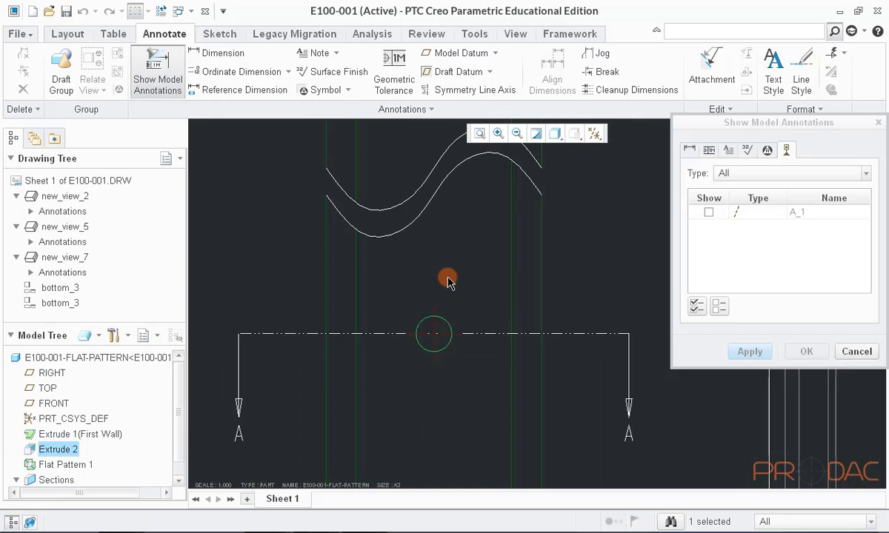
pyautogui.scroll(2, 444, 277)
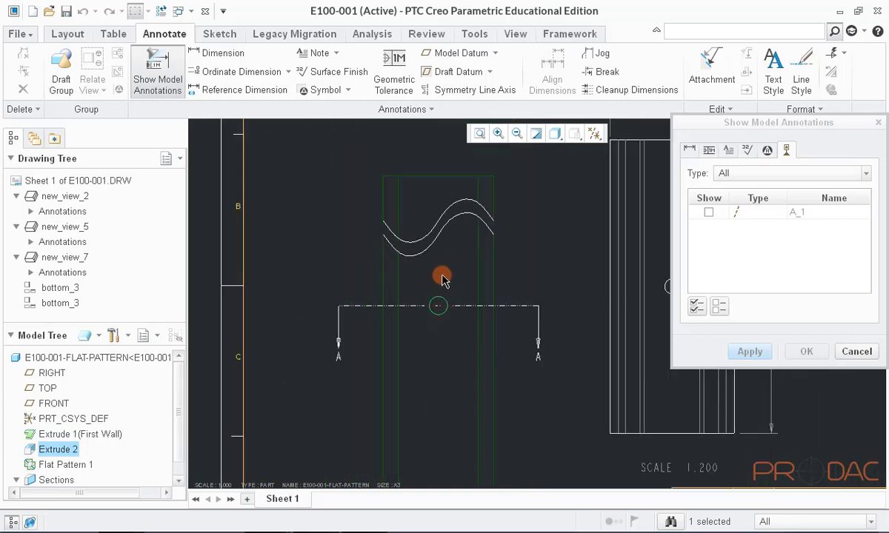
pyautogui.click(698, 304)
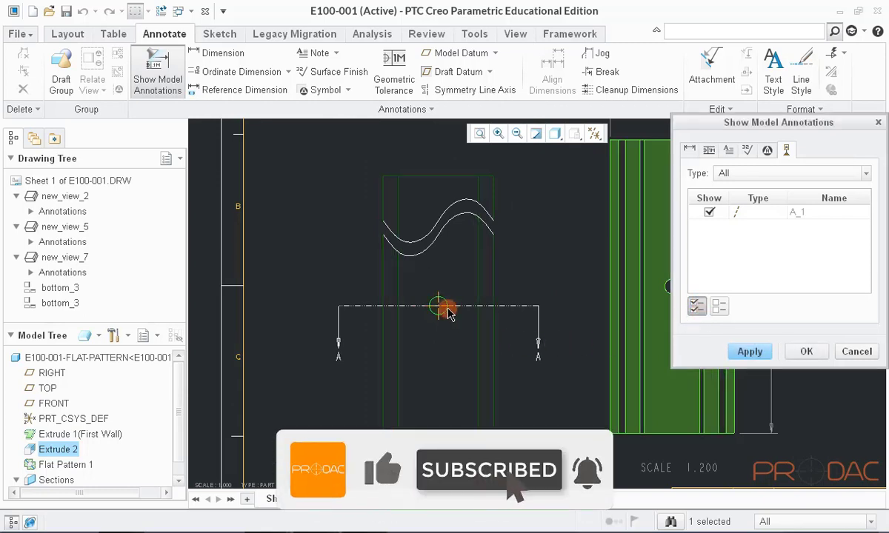
pyautogui.scroll(2, 454, 337)
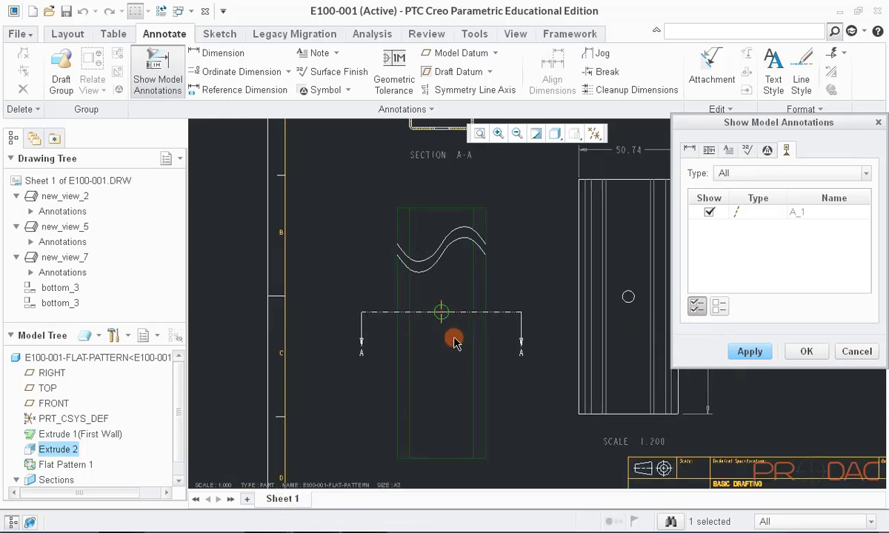
pyautogui.scroll(3, 454, 339)
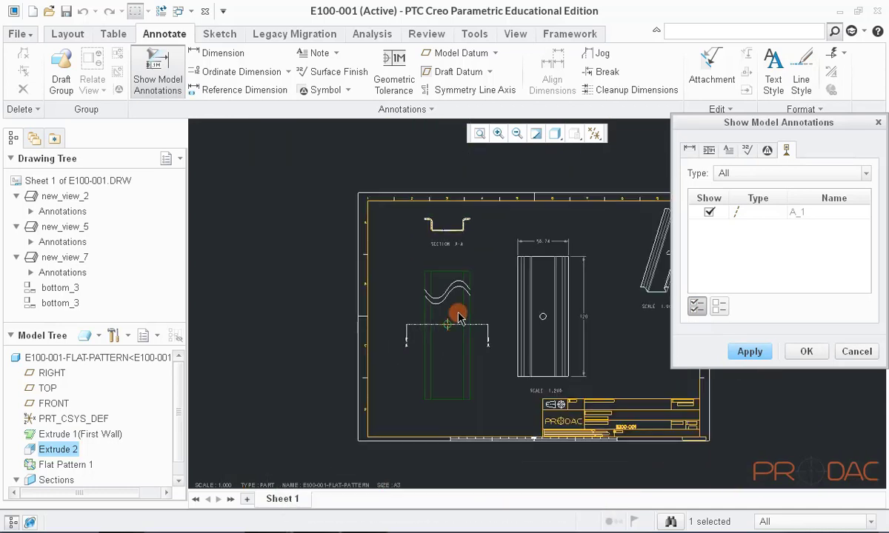
# Mark the hole's axis A_1 for display in the Section A-A view
pyautogui.scroll(-2, 457, 215)
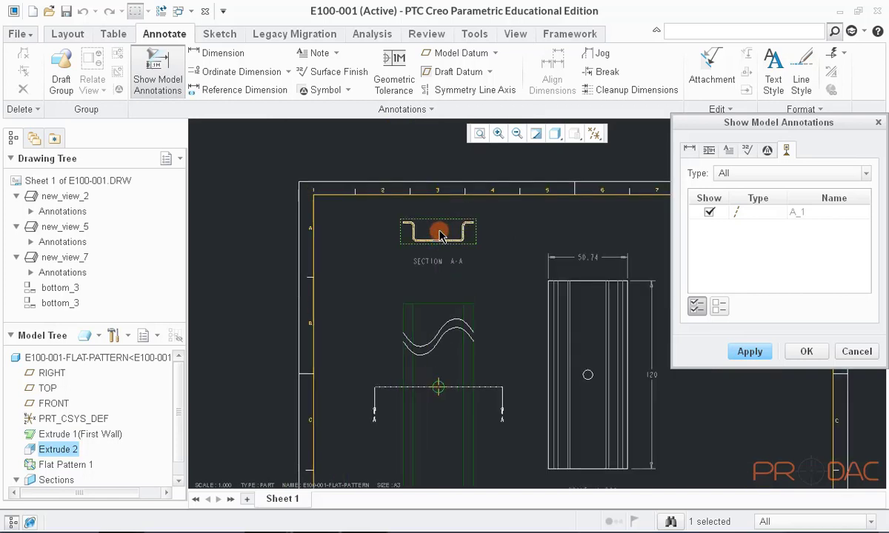
pyautogui.click(440, 234)
pyautogui.scroll(-3, 448, 257)
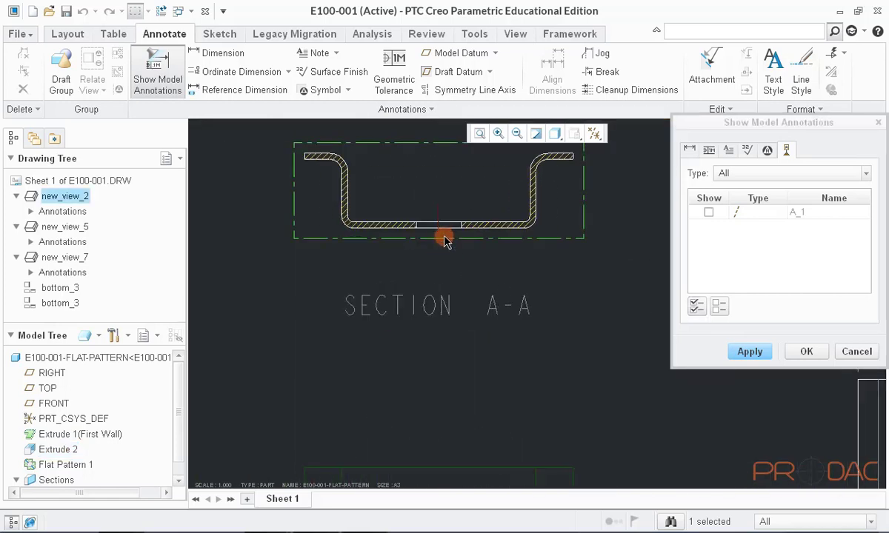
pyautogui.click(698, 307)
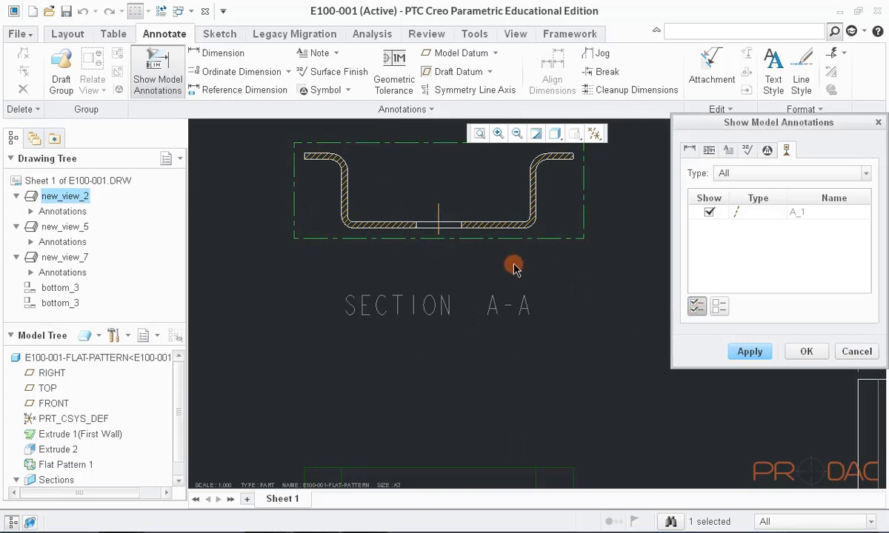
# Mark the hole's axis for display in the flat pattern view, then apply the axis annotations and finish showing annotations
pyautogui.scroll(3, 317, 247)
pyautogui.scroll(2, 320, 248)
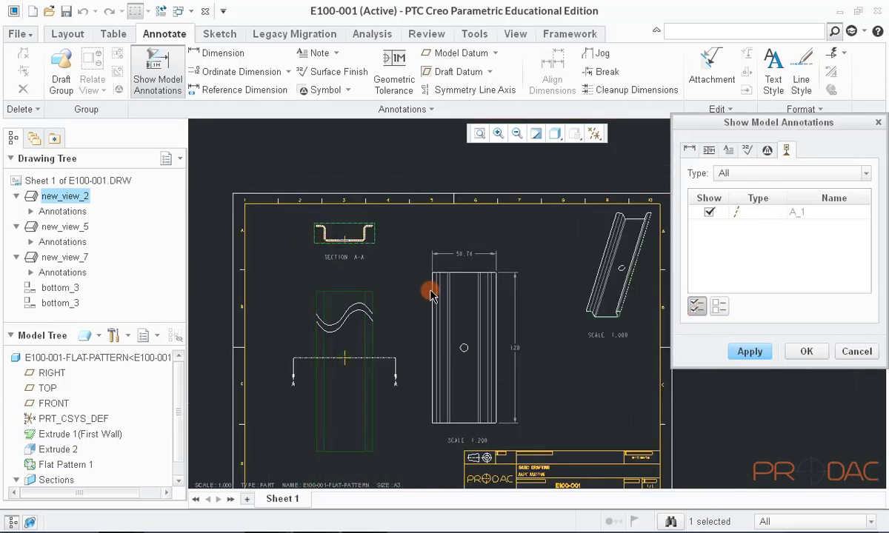
pyautogui.scroll(-4, 463, 350)
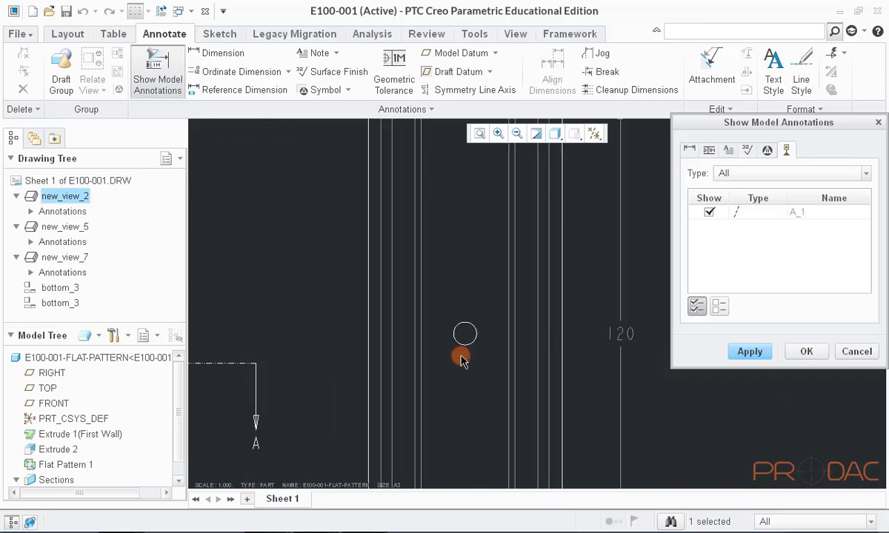
pyautogui.click(468, 346)
pyautogui.scroll(3, 573, 320)
pyautogui.click(696, 306)
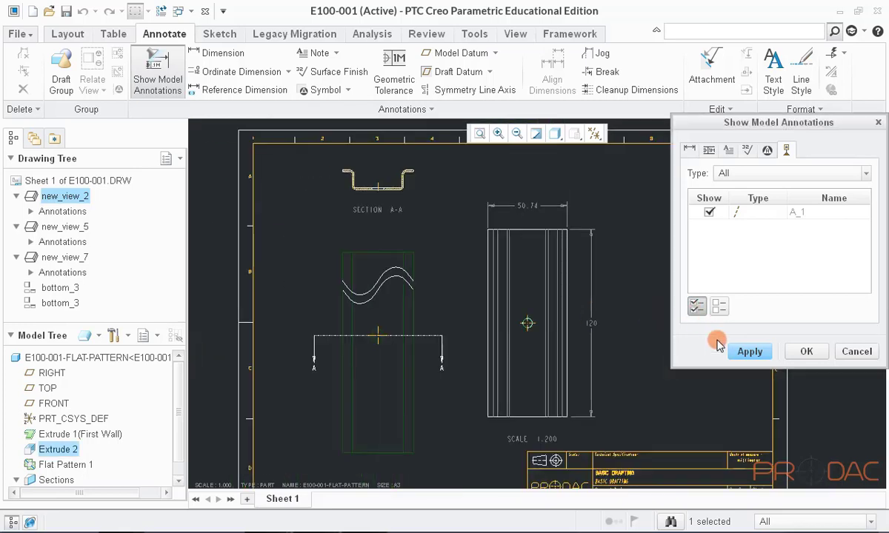
pyautogui.click(748, 352)
pyautogui.click(856, 351)
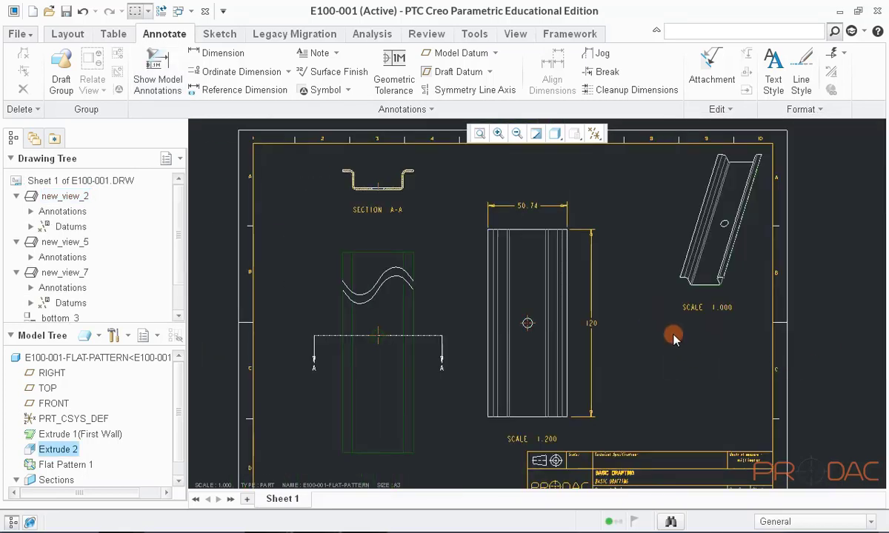
# Dimension the channel's width between the outer faces of its vertical walls, placing it below the profile in Section A-A
pyautogui.scroll(-5, 423, 181)
pyautogui.scroll(-3, 423, 184)
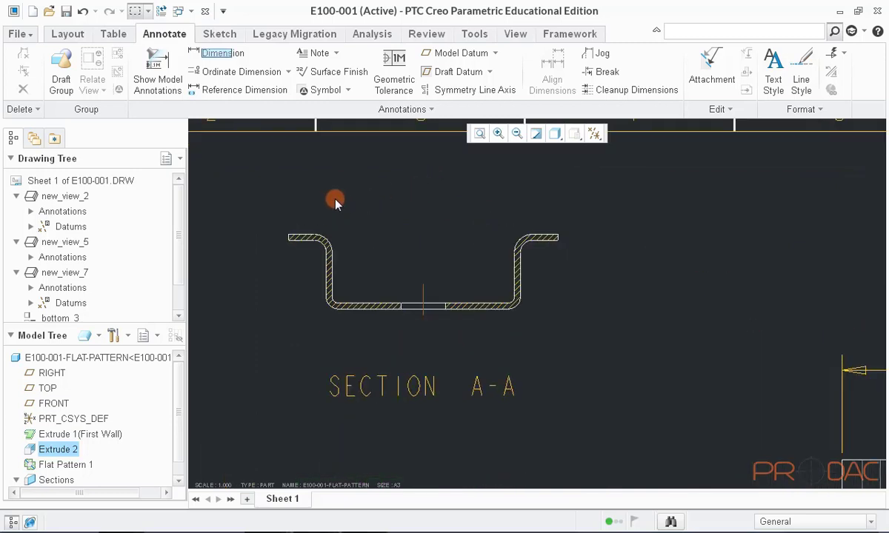
pyautogui.click(208, 56)
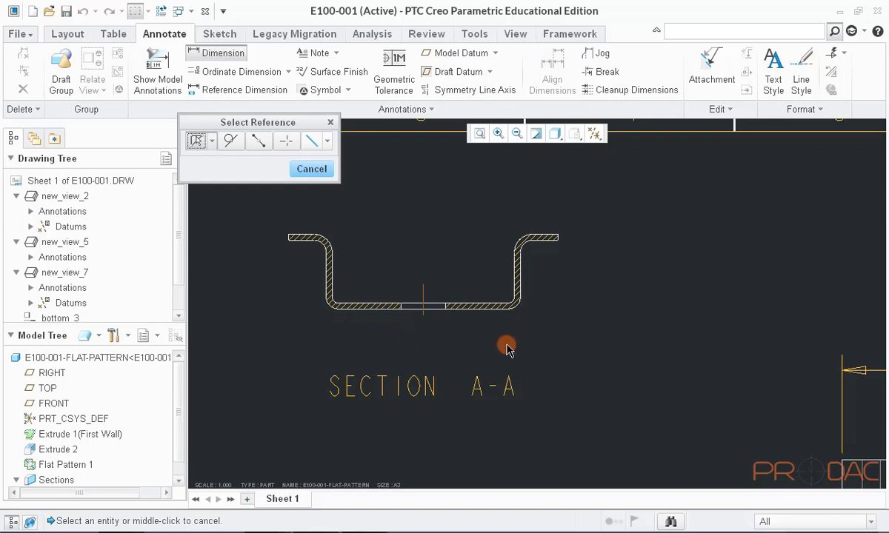
pyautogui.click(523, 294)
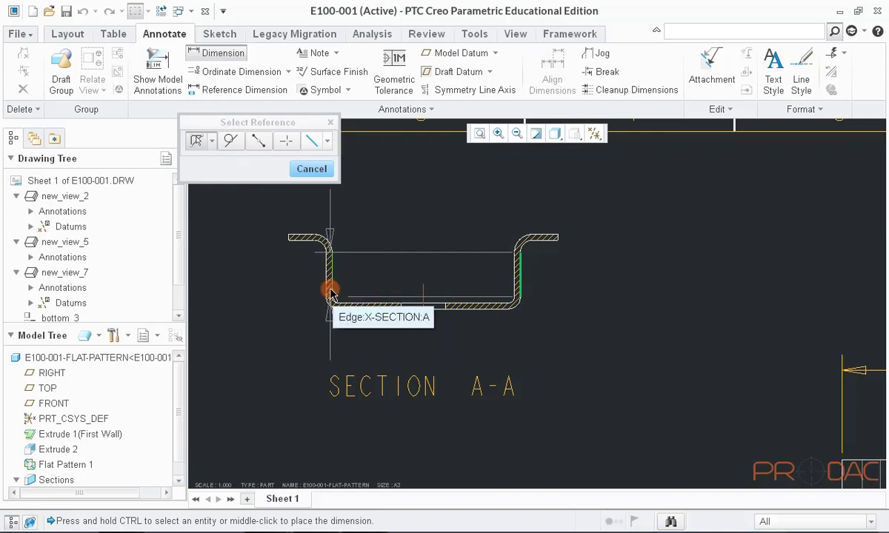
pyautogui.scroll(-5, 320, 282)
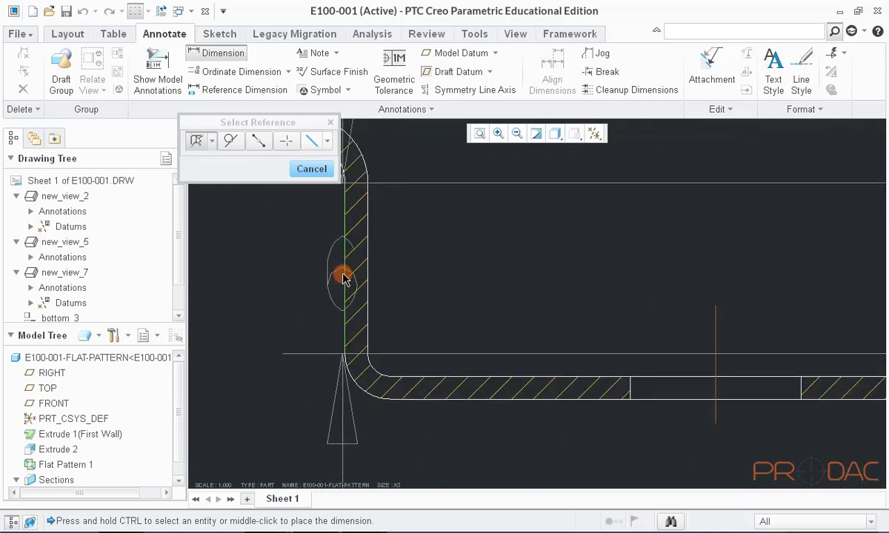
pyautogui.keyDown('ctrl'); pyautogui.click(343, 278); pyautogui.keyUp('ctrl')
pyautogui.scroll(5, 343, 276)
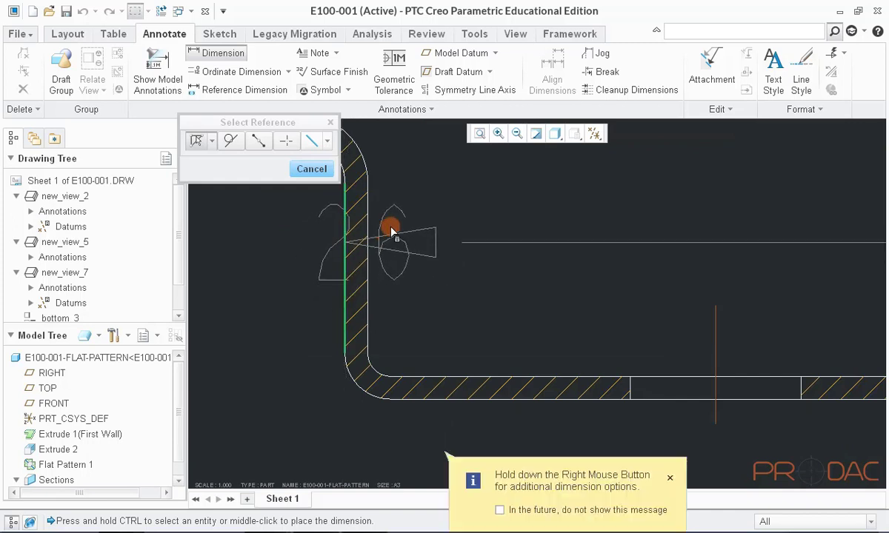
pyautogui.scroll(1, 418, 221)
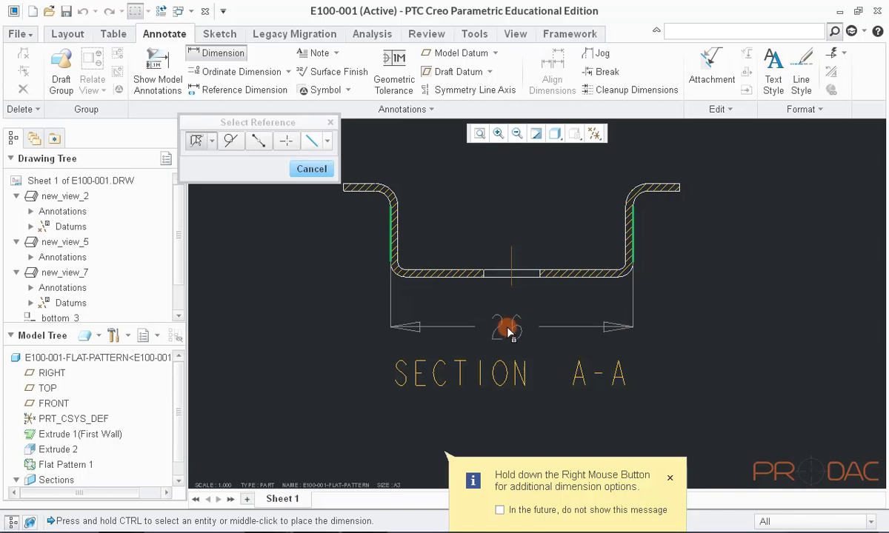
pyautogui.middleClick(507, 323)
# Dimension the sheet thickness across the right flange in Section A-A, placing the value above the flange
pyautogui.scroll(1, 669, 212)
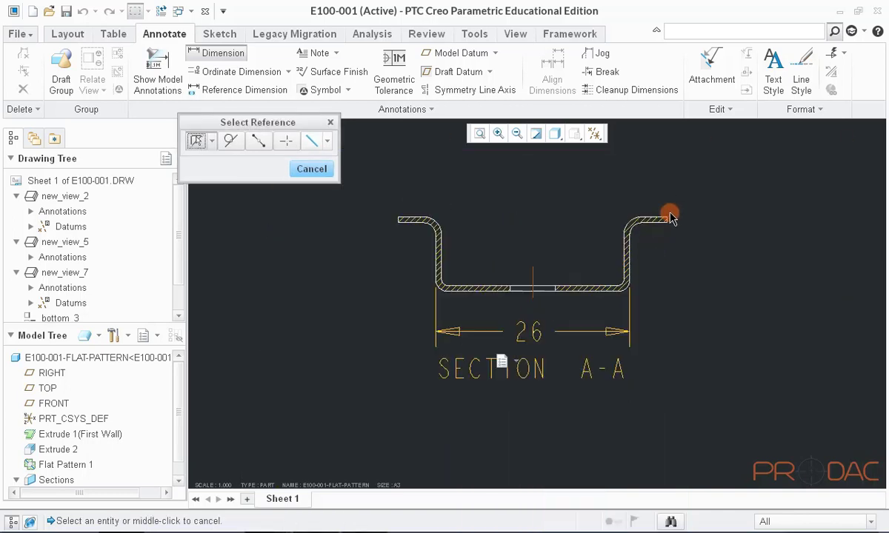
pyautogui.scroll(-6, 660, 183)
pyautogui.click(663, 239)
pyautogui.scroll(1, 682, 244)
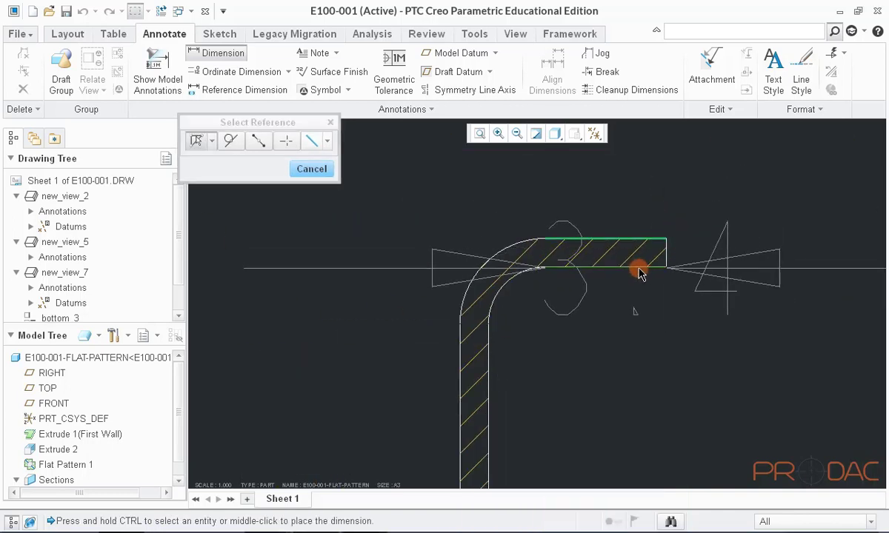
pyautogui.keyDown('ctrl'); pyautogui.click(640, 264); pyautogui.keyUp('ctrl')
pyautogui.scroll(2, 672, 258)
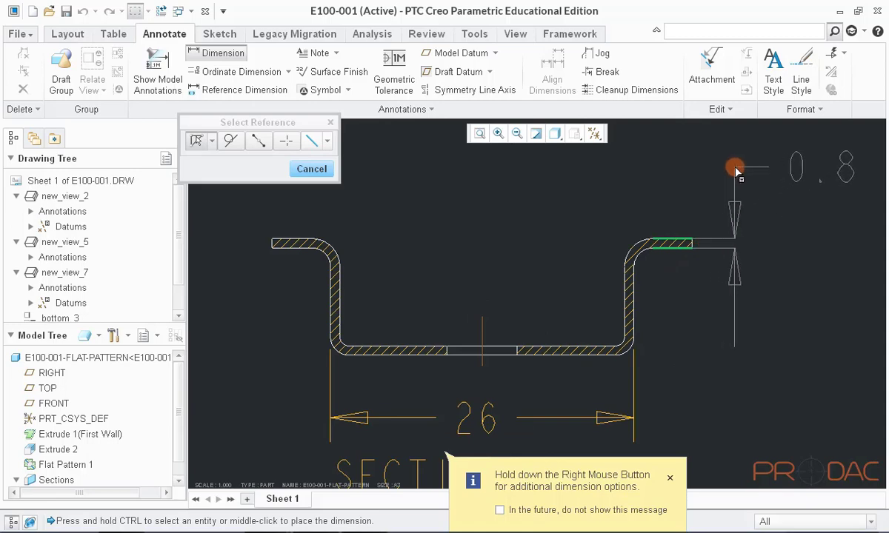
pyautogui.middleClick(732, 170)
# Dimension the end edge of the left flange in Section A-A, placing the value above the profile
pyautogui.scroll(-2, 430, 256)
pyautogui.scroll(-2, 429, 254)
pyautogui.click(434, 227)
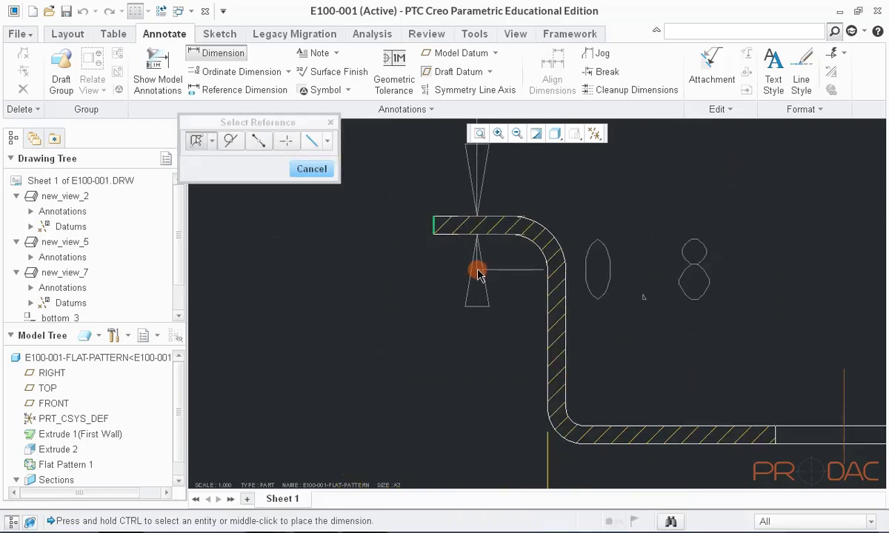
pyautogui.scroll(3, 476, 272)
pyautogui.middleClick(391, 179)
pyautogui.scroll(1, 398, 176)
# Dimension the outer bend radius at the upper left corner of the Section A-A profile
pyautogui.scroll(-2, 497, 231)
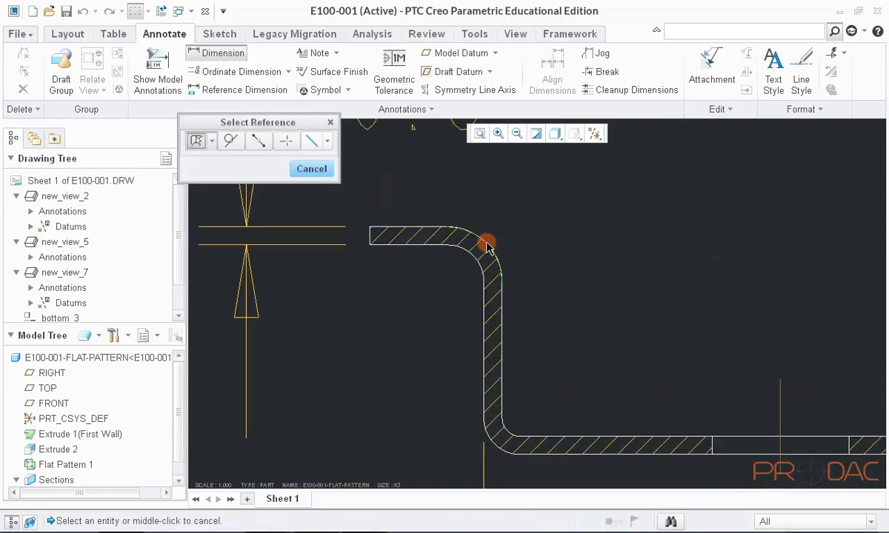
pyautogui.click(487, 247)
pyautogui.scroll(2, 502, 242)
pyautogui.middleClick(512, 193)
pyautogui.scroll(2, 517, 194)
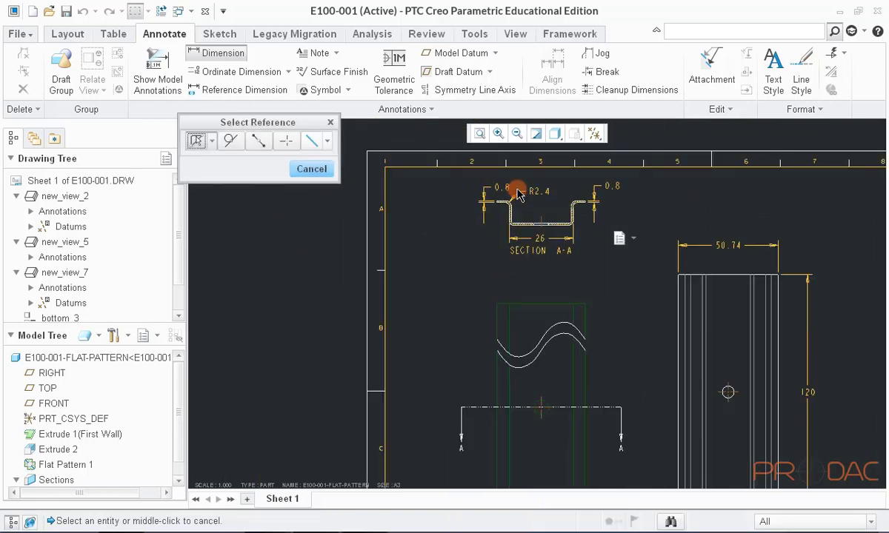
# Dimension the hole's diameter in the broken view with the text up and right of the hole, then finish dimensioning
pyautogui.scroll(-4, 544, 362)
pyautogui.click(509, 342)
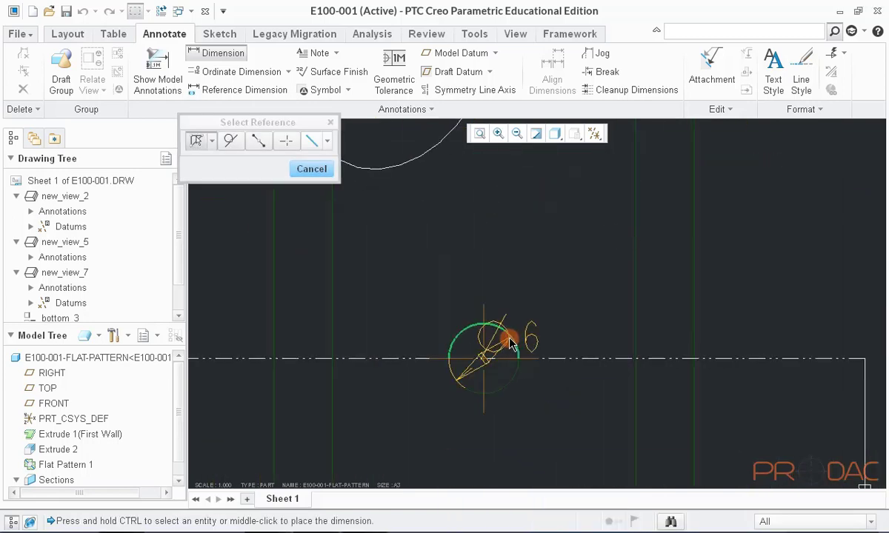
pyautogui.middleClick(590, 218)
pyautogui.click(674, 477)
pyautogui.scroll(2, 640, 253)
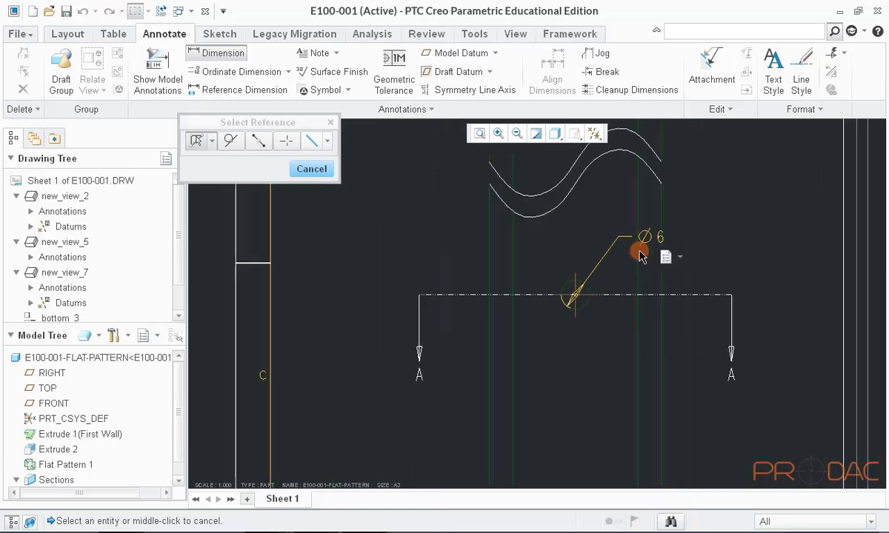
pyautogui.click(311, 169)
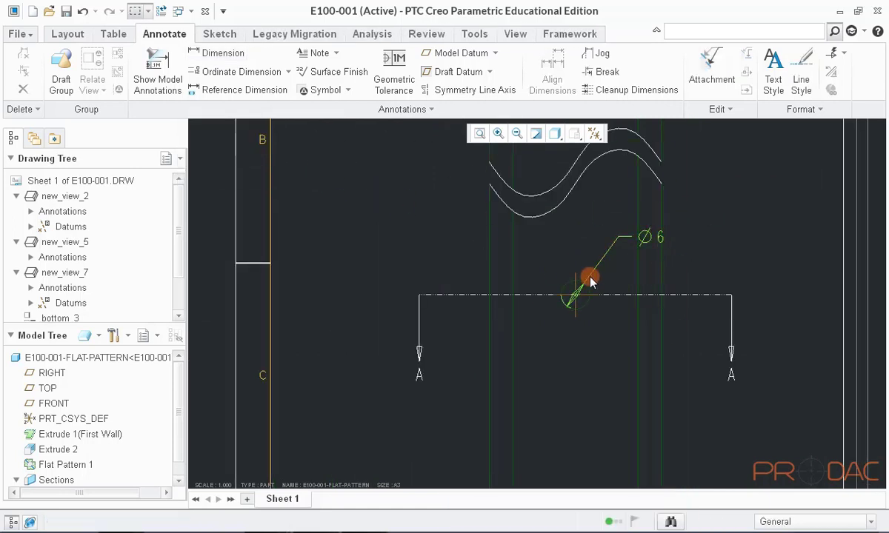
# Flip the arrows of the hole's diameter dimension and move its text farther from the hole
pyautogui.scroll(-2, 589, 288)
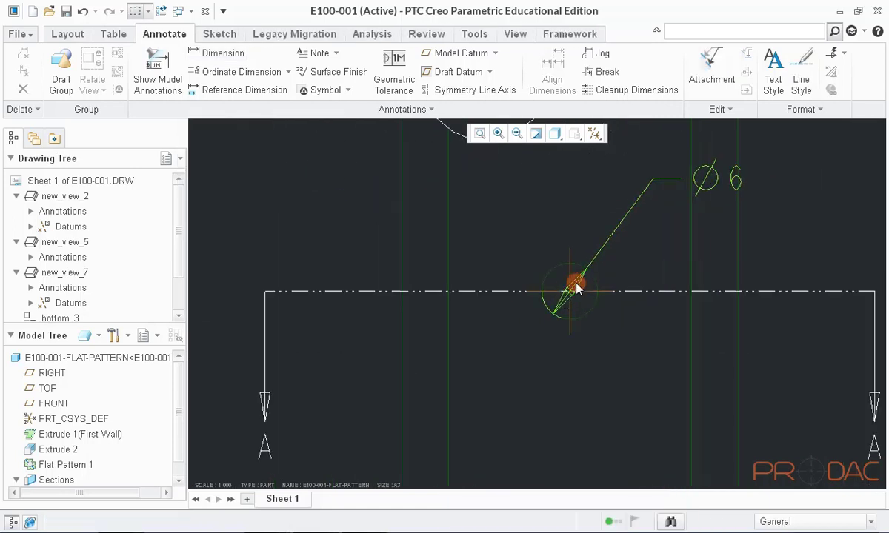
pyautogui.click(608, 244)
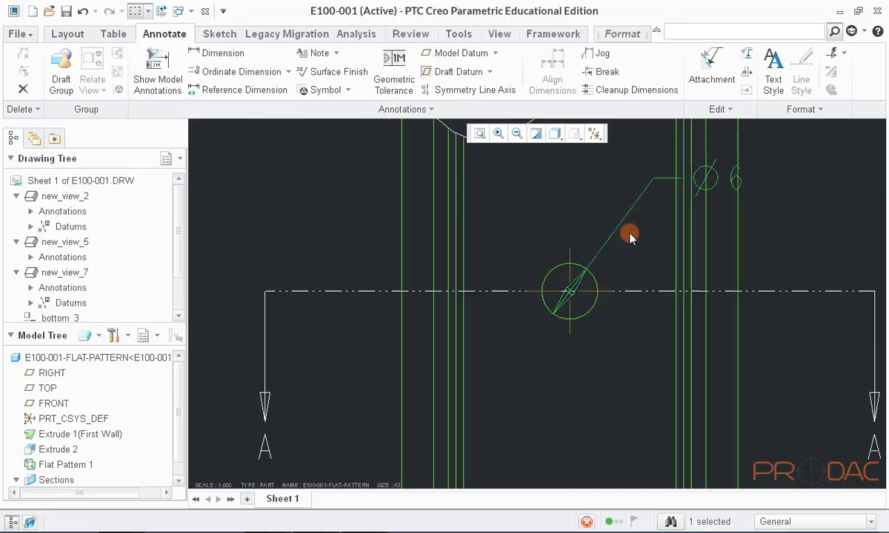
pyautogui.rightClick(778, 182)
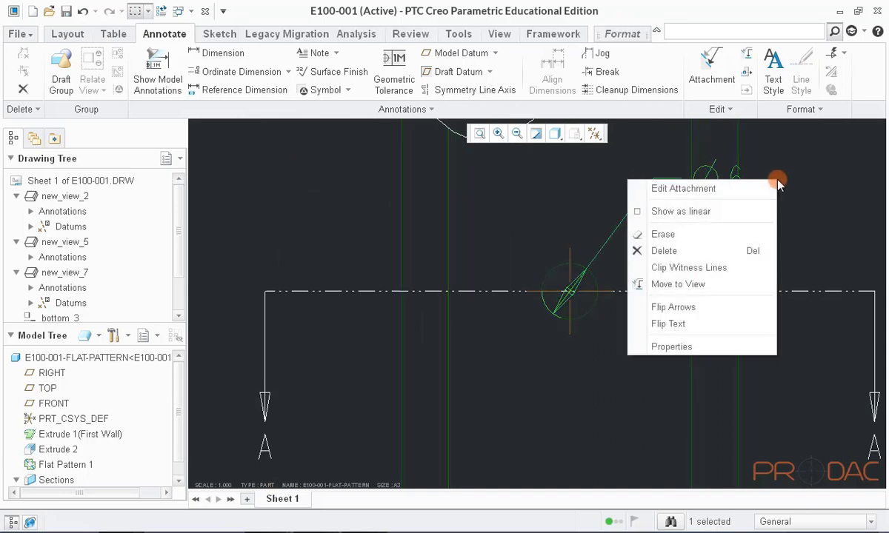
pyautogui.click(663, 308)
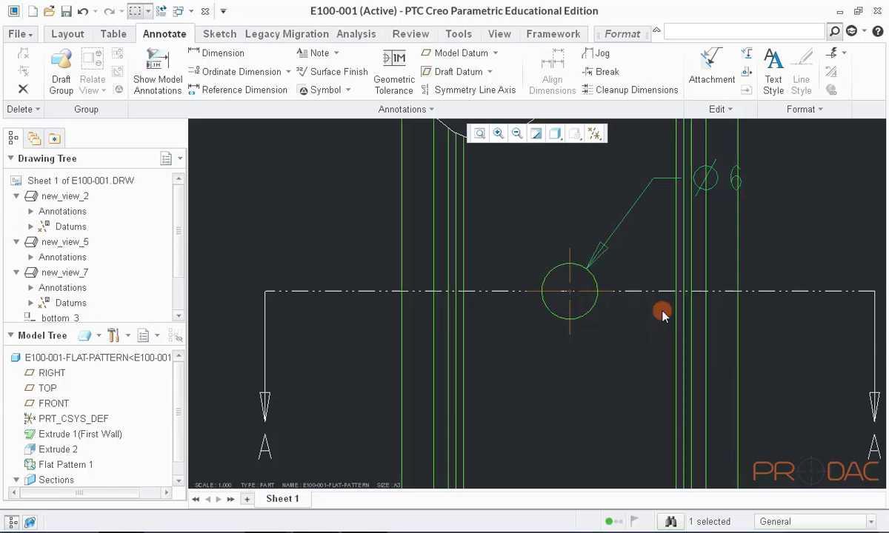
pyautogui.moveTo(741, 176)
pyautogui.mouseDown()
pyautogui.moveTo(804, 137)
pyautogui.moveTo(799, 146)
pyautogui.mouseUp()
# Delete the left flange thickness, bend radius and channel width dimensions from the Section A-A view
pyautogui.scroll(6, 559, 281)
pyautogui.scroll(4, 552, 282)
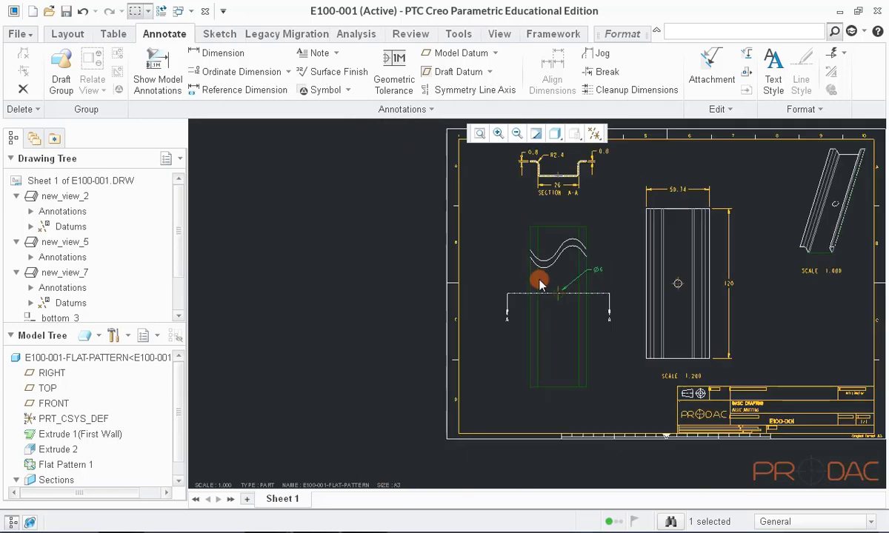
pyautogui.scroll(-8, 542, 180)
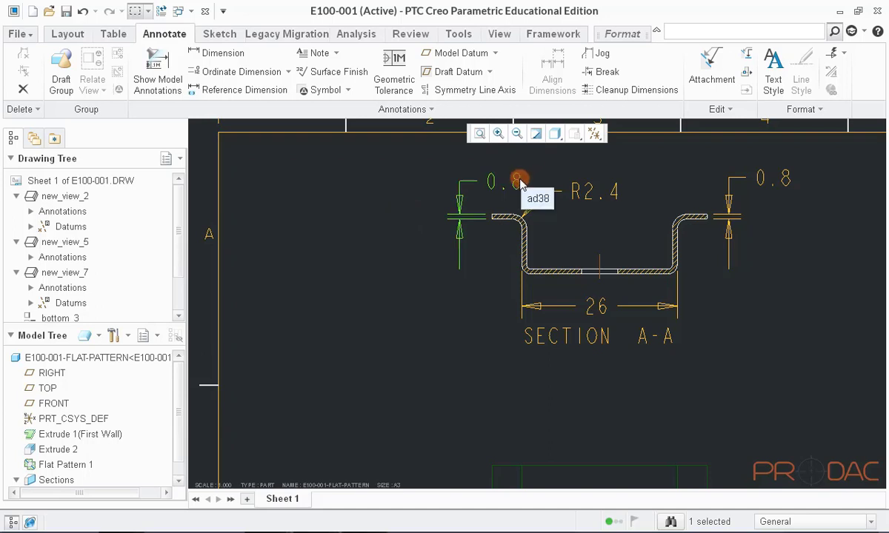
pyautogui.keyDown('ctrl'); pyautogui.click(587, 194); pyautogui.keyUp('ctrl')
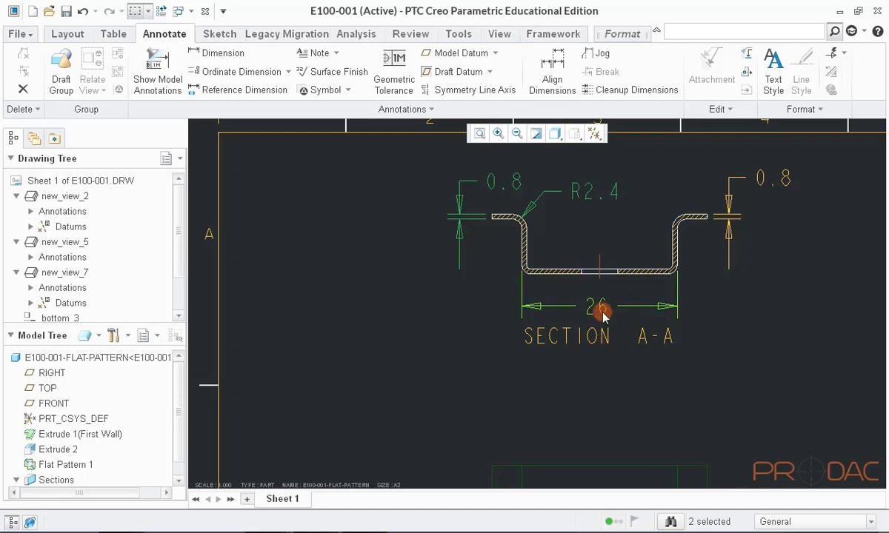
pyautogui.rightClick(428, 301)
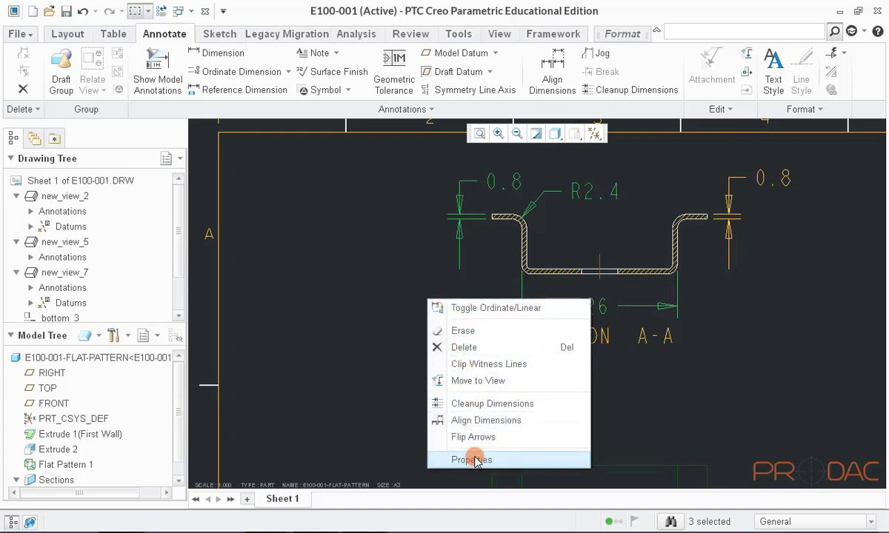
pyautogui.click(467, 347)
# Delete the hole's diameter dimension from the broken view
pyautogui.scroll(-2, 415, 266)
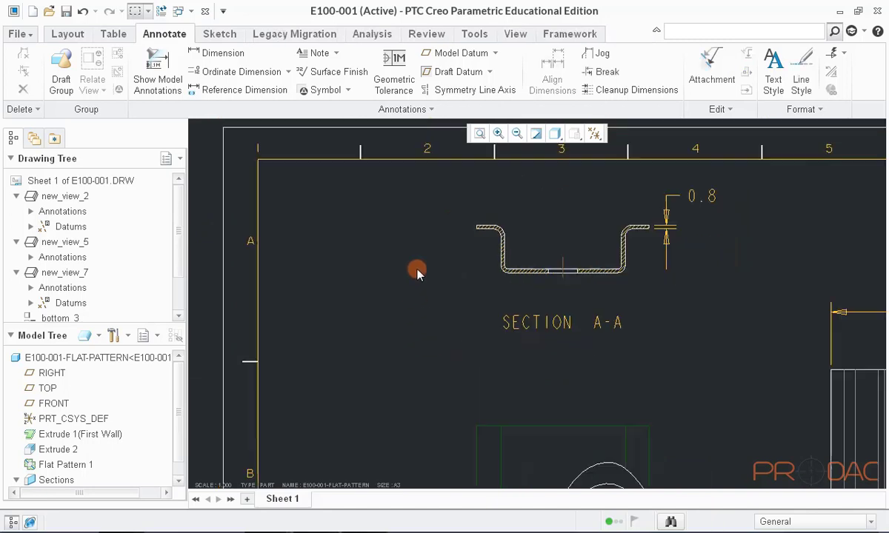
pyautogui.click(479, 134)
pyautogui.click(473, 294)
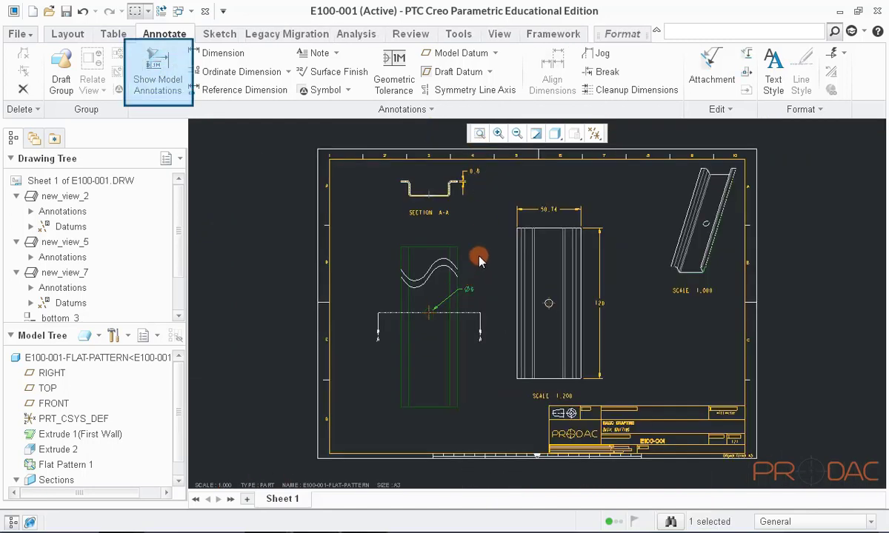
pyautogui.rightClick(450, 241)
pyautogui.click(481, 308)
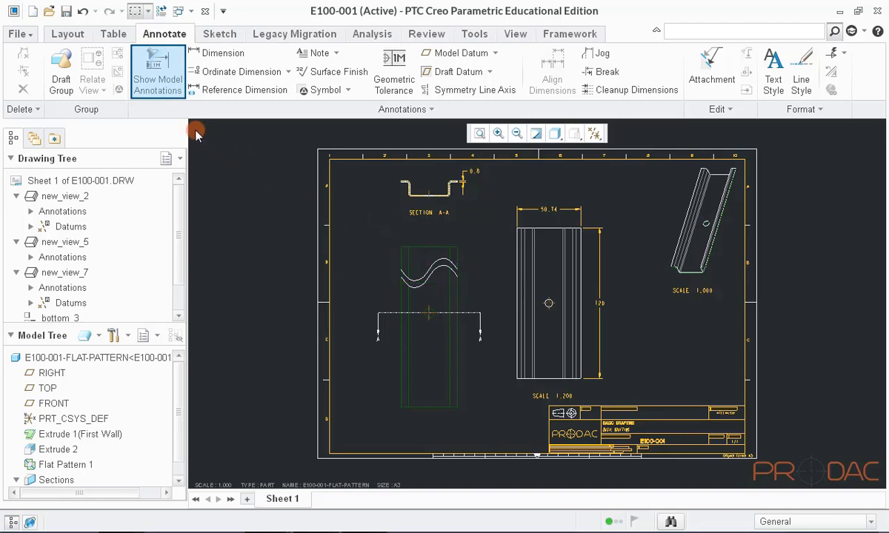
# Start showing model annotations and pick the Section A-A view to preview its available model dimensions
pyautogui.click(157, 84)
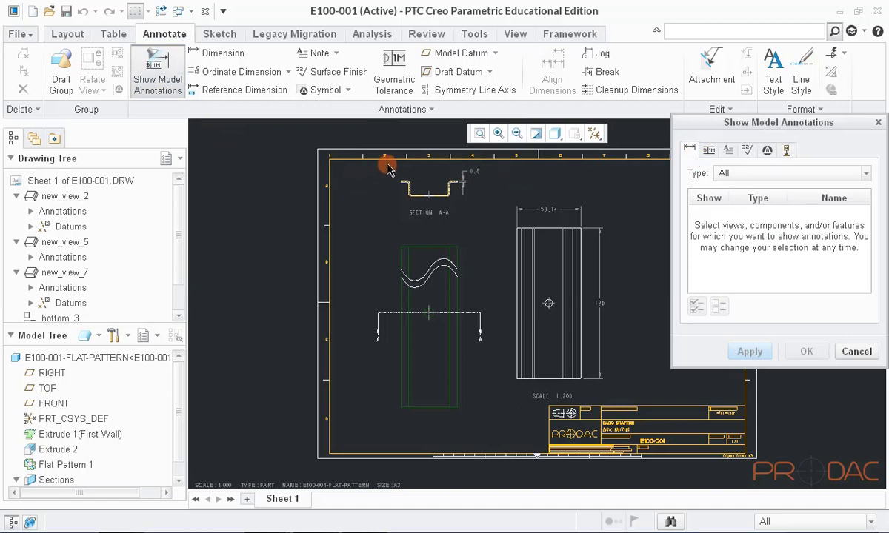
pyautogui.scroll(3, 386, 168)
pyautogui.click(438, 216)
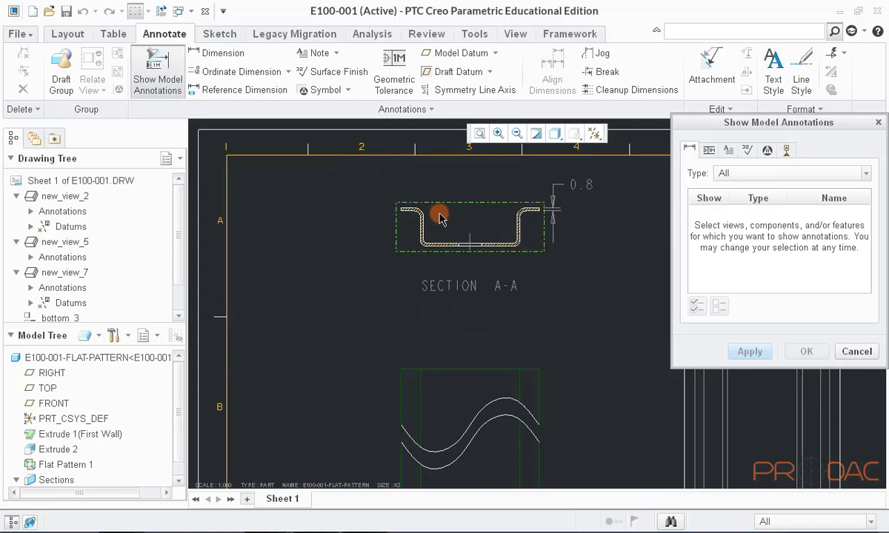
pyautogui.click(438, 214)
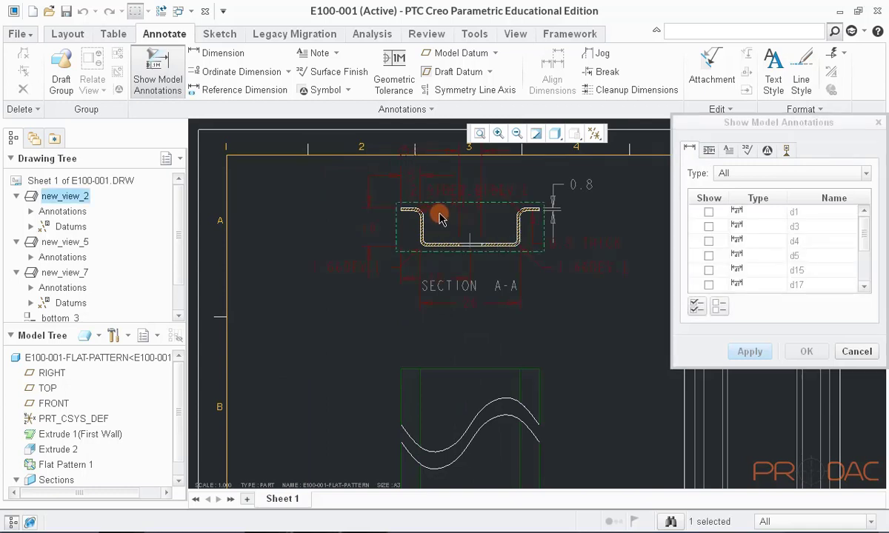
pyautogui.scroll(-2, 471, 285)
pyautogui.scroll(2, 460, 234)
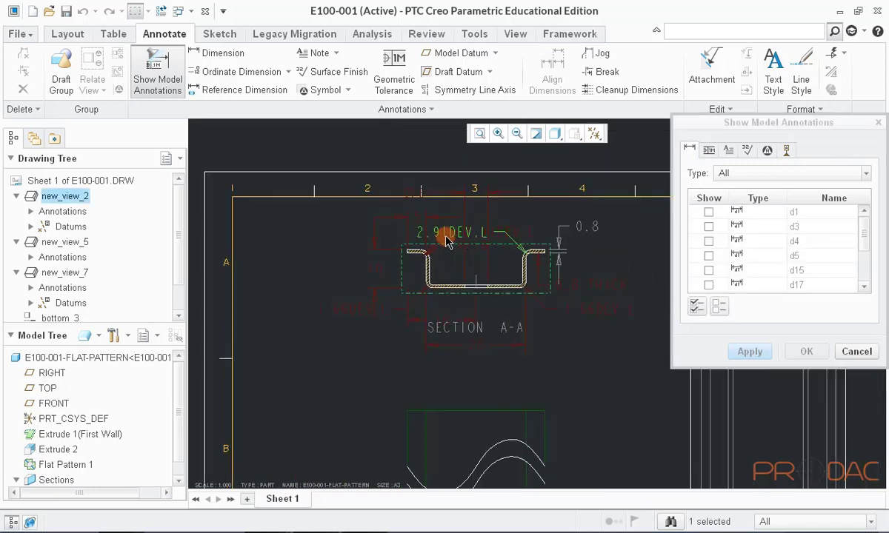
pyautogui.scroll(2, 383, 274)
pyautogui.click(378, 271)
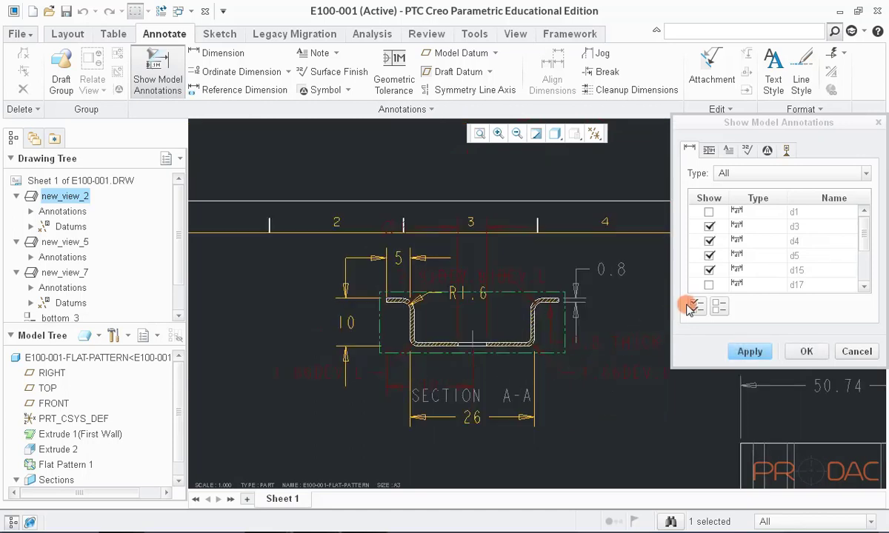
pyautogui.click(696, 309)
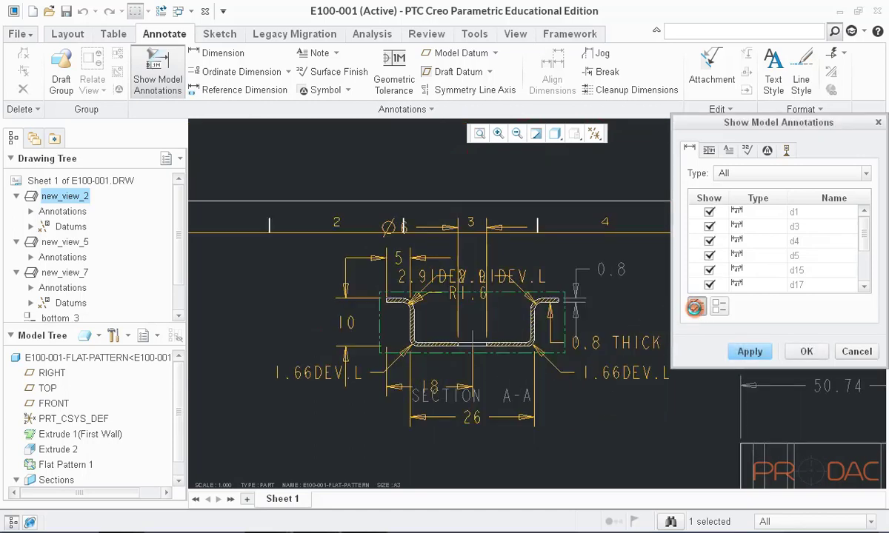
pyautogui.click(719, 312)
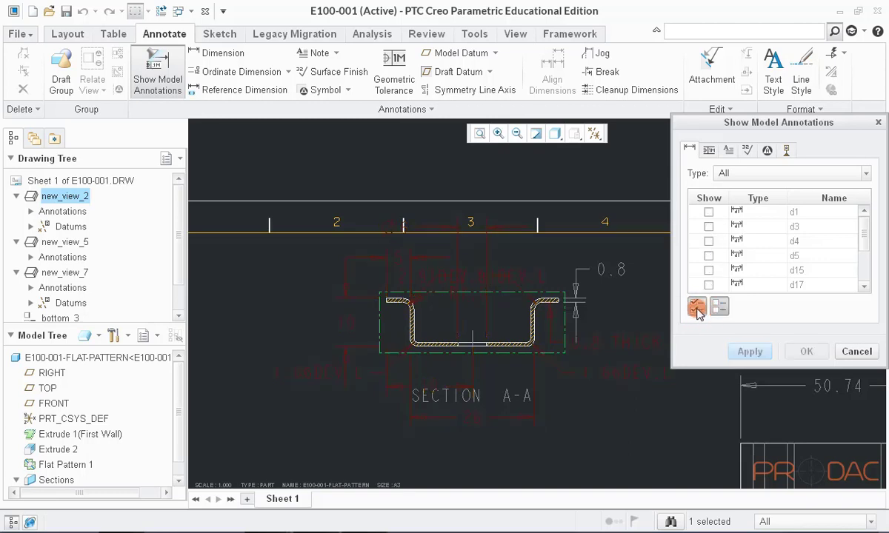
pyautogui.click(697, 310)
pyautogui.click(718, 307)
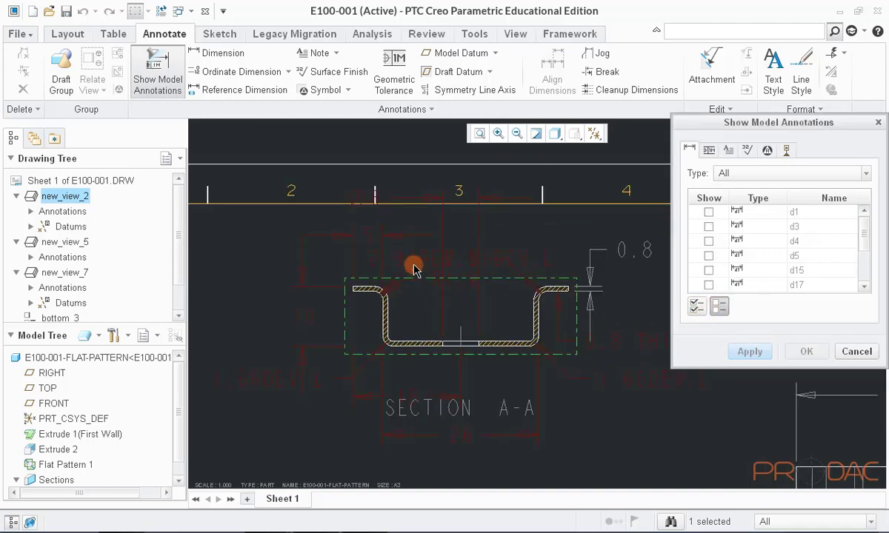
# Show the model dimensions for flange length, bend radius, channel height and channel width in Section A-A, then finish showing annotations
pyautogui.click(364, 240)
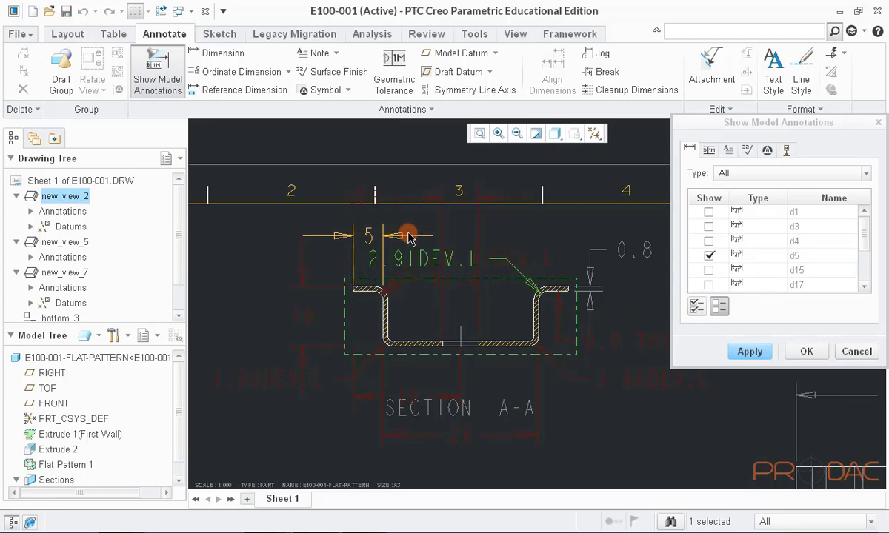
pyautogui.click(443, 279)
pyautogui.click(297, 347)
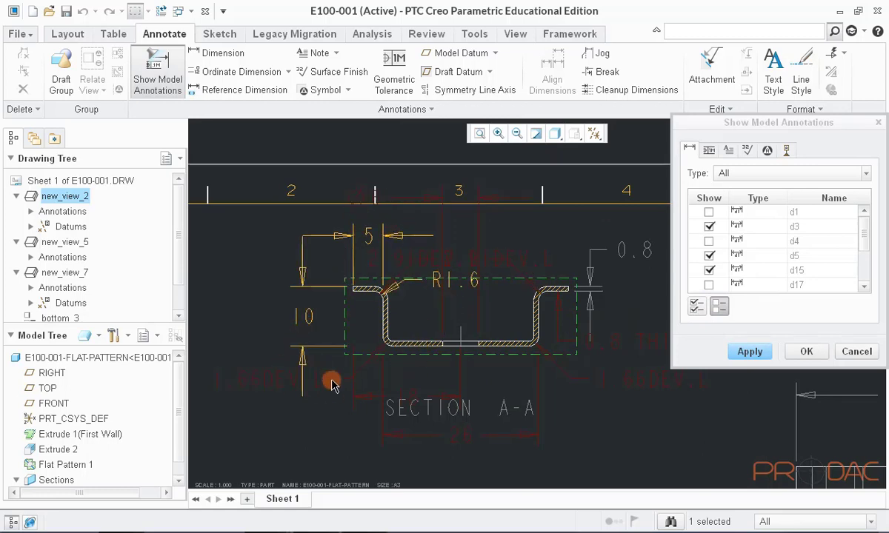
pyautogui.click(443, 414)
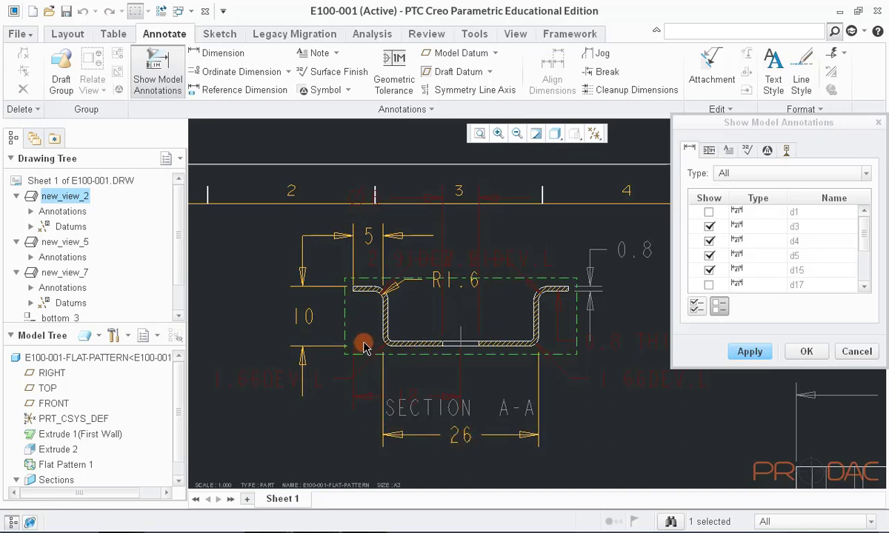
pyautogui.click(748, 352)
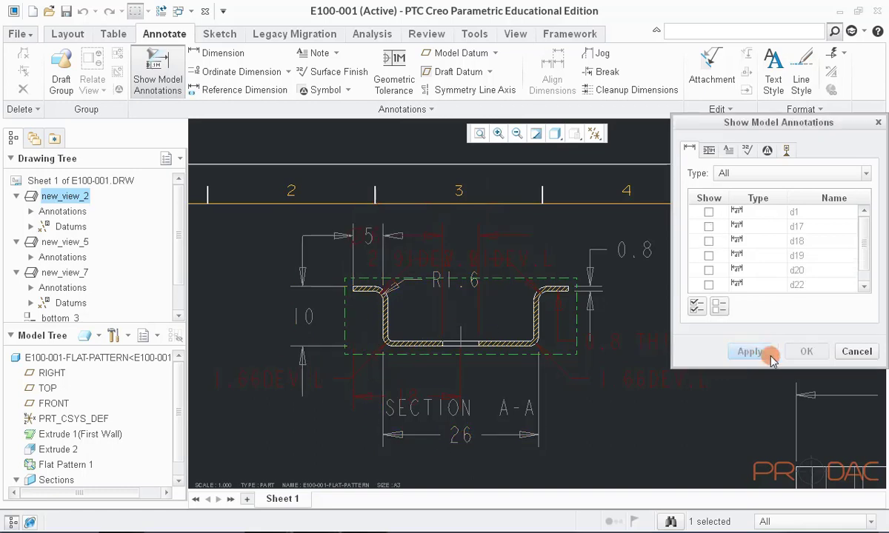
pyautogui.click(856, 352)
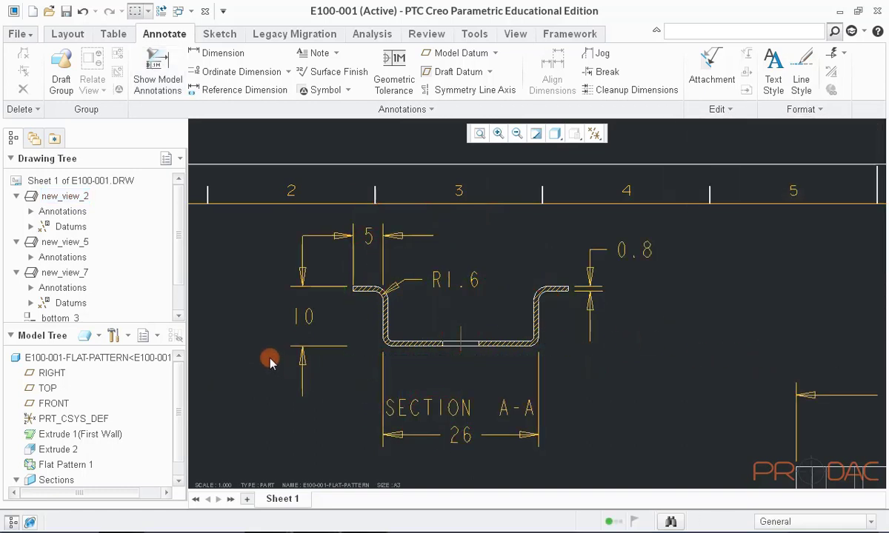
# Extend the height dimension's lower witness line to the channel base and move the bend radius text outside the left wall
pyautogui.moveTo(302, 348); pyautogui.dragTo(382, 346)
pyautogui.click(411, 335)
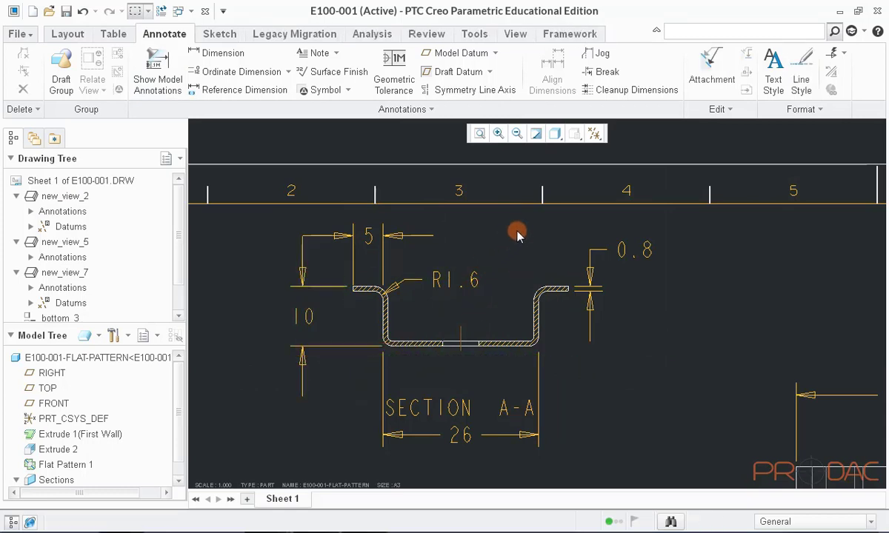
pyautogui.click(449, 280)
pyautogui.moveTo(449, 280); pyautogui.dragTo(377, 330)
# Flip the arrow of the bend radius dimension so its leader points at the upper left bend from outside
pyautogui.rightClick(333, 359)
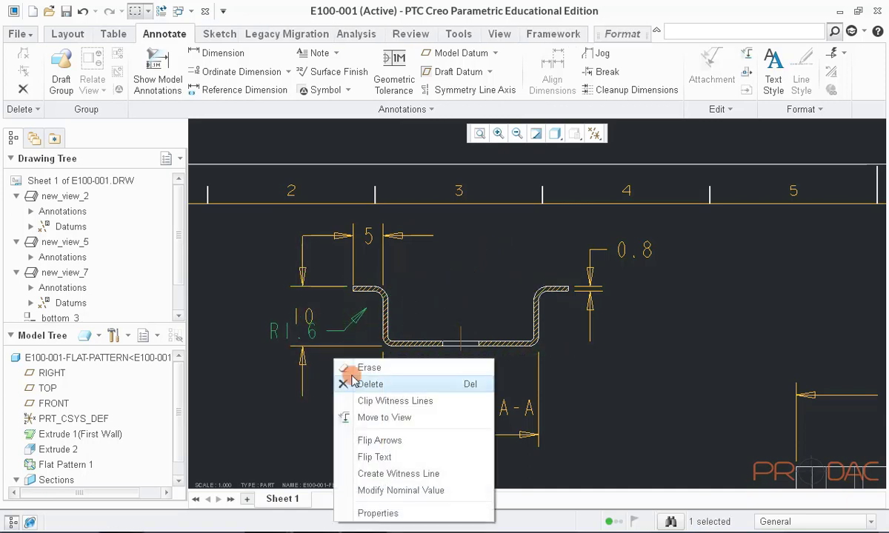
pyautogui.click(383, 457)
pyautogui.rightClick(357, 379)
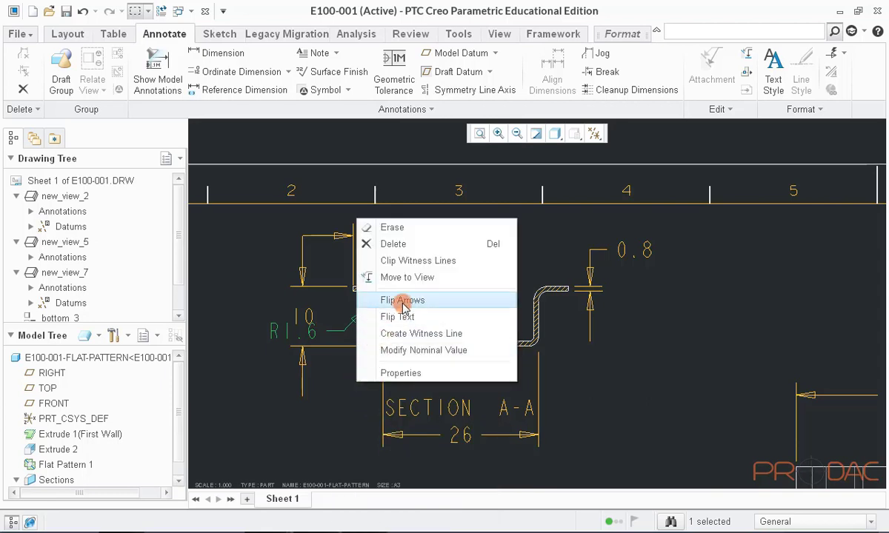
pyautogui.click(391, 299)
pyautogui.rightClick(343, 383)
pyautogui.click(357, 349)
pyautogui.rightClick(345, 375)
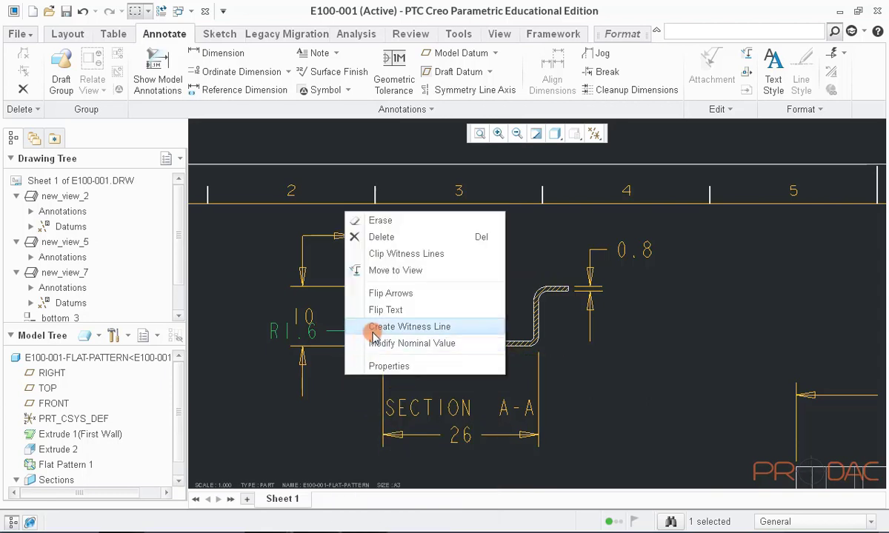
pyautogui.click(389, 294)
pyautogui.click(339, 399)
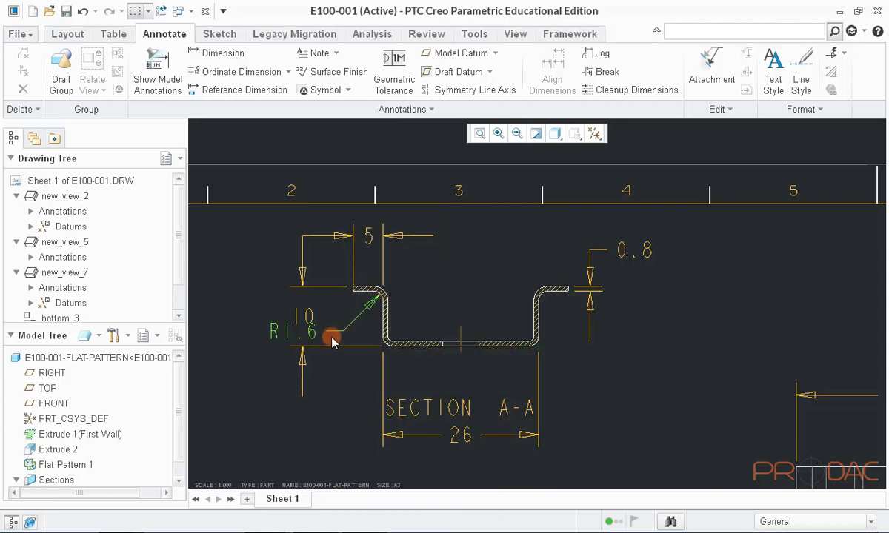
# Move the channel height dimension to the right of Section A-A, with outside arrows and its text below the witness lines
pyautogui.click(309, 280)
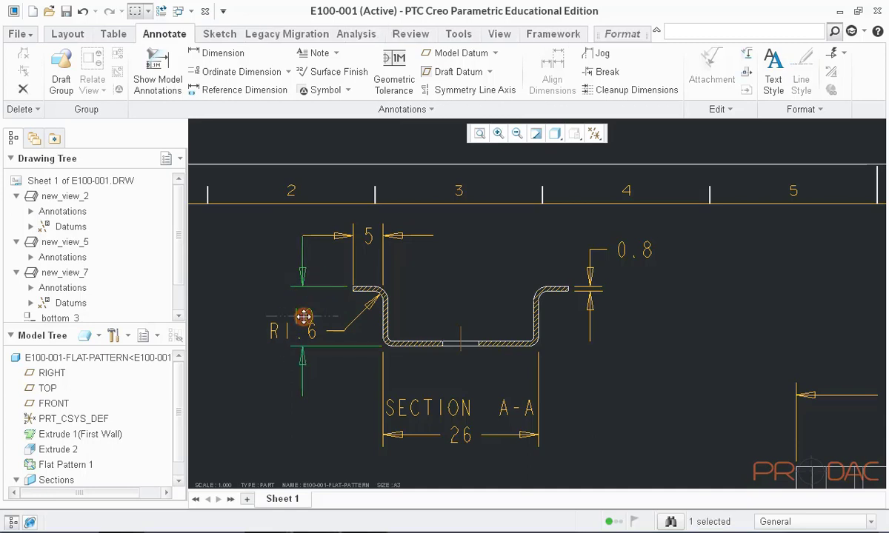
pyautogui.moveTo(303, 318); pyautogui.dragTo(628, 314)
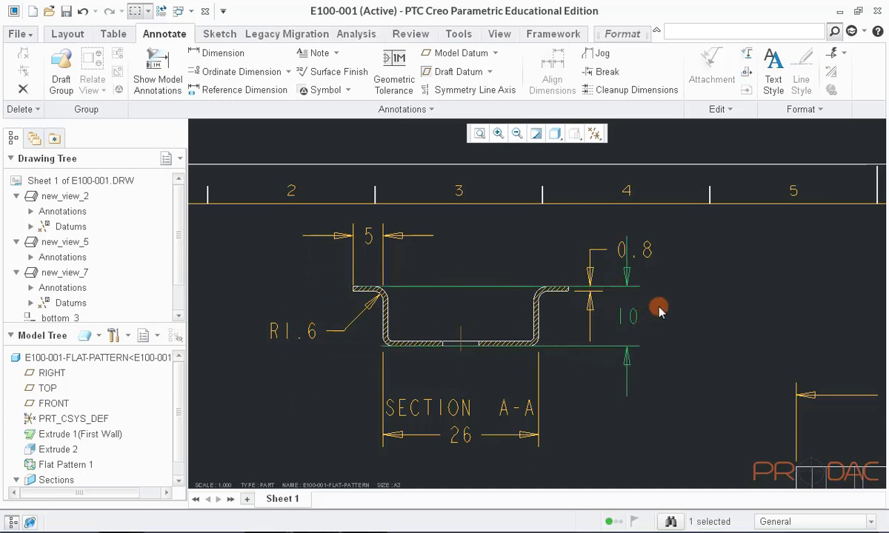
pyautogui.rightClick(659, 312)
pyautogui.click(696, 410)
pyautogui.rightClick(678, 335)
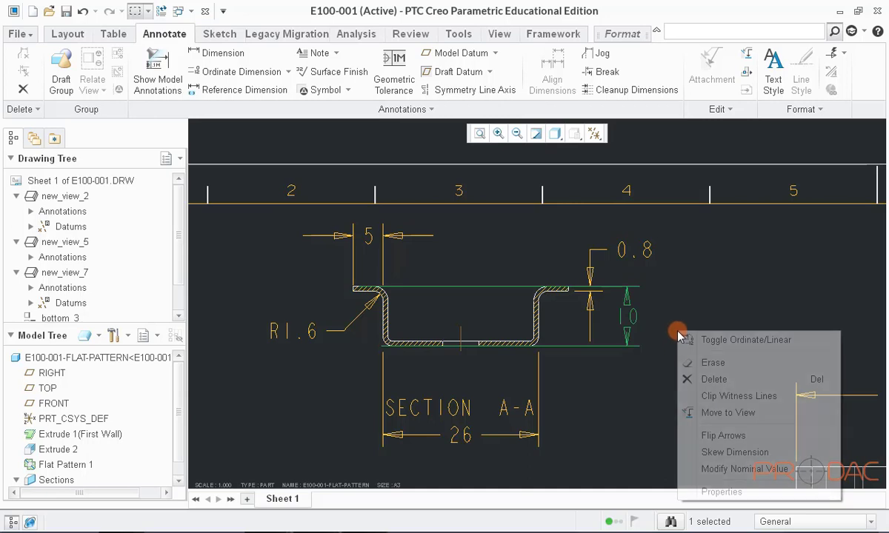
pyautogui.click(700, 375)
pyautogui.moveTo(627, 313); pyautogui.dragTo(630, 378)
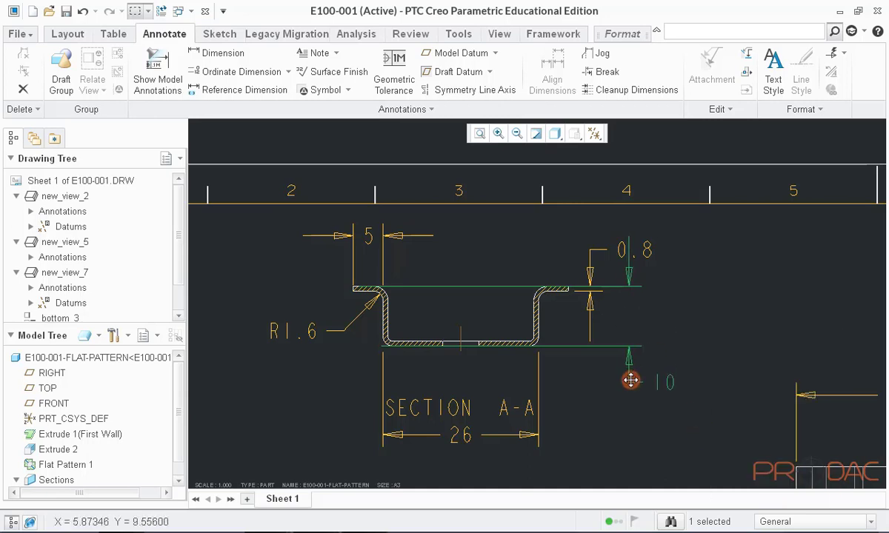
# Move the sheet thickness dimension to the left flange and flip its text to the outer side
pyautogui.click(646, 248)
pyautogui.moveTo(637, 248); pyautogui.dragTo(363, 251)
pyautogui.rightClick(363, 250)
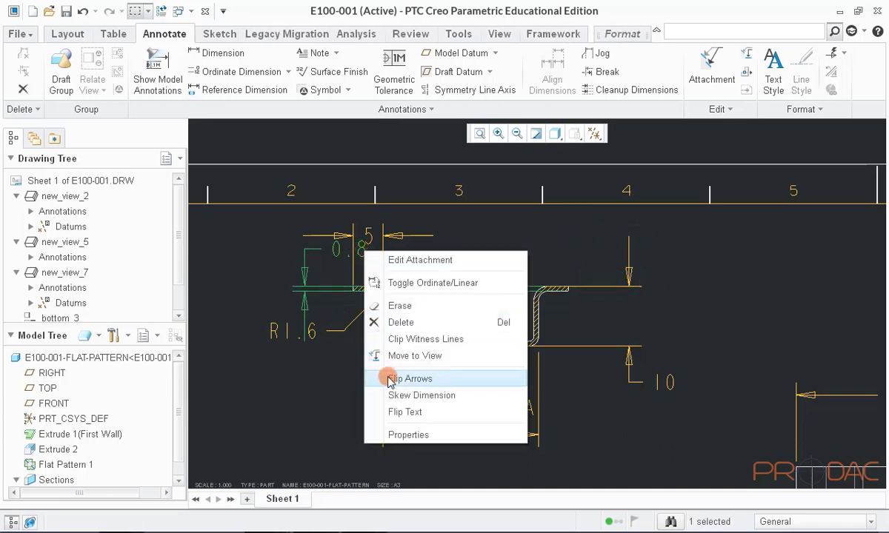
pyautogui.click(419, 412)
pyautogui.moveTo(274, 252); pyautogui.dragTo(289, 250)
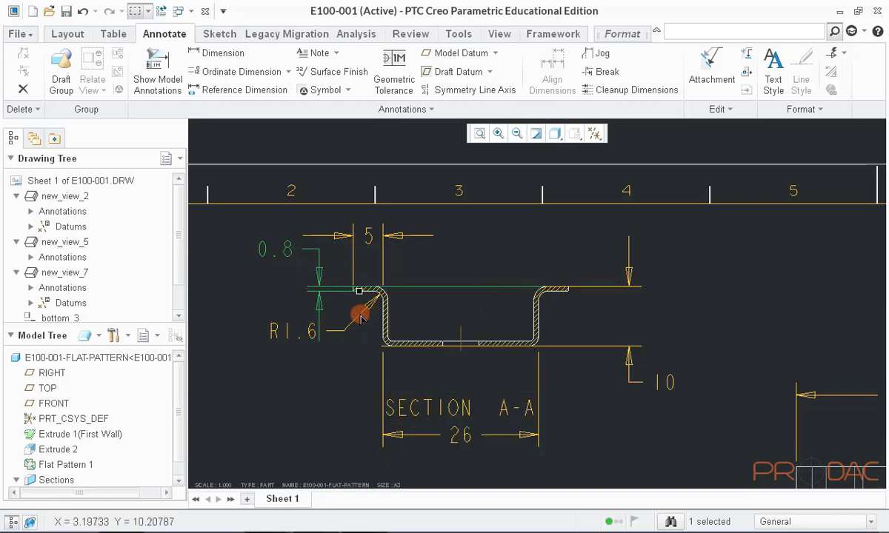
# Lower the bend radius text clear of the thickness dimension and shorten the height dimension's witness lines to the section's right side
pyautogui.scroll(-4, 348, 297)
pyautogui.scroll(2, 432, 290)
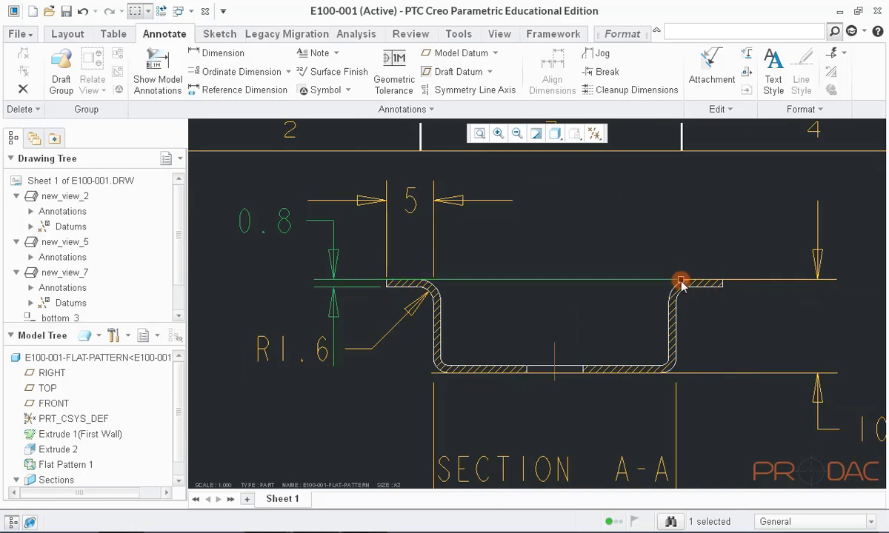
pyautogui.click(304, 389)
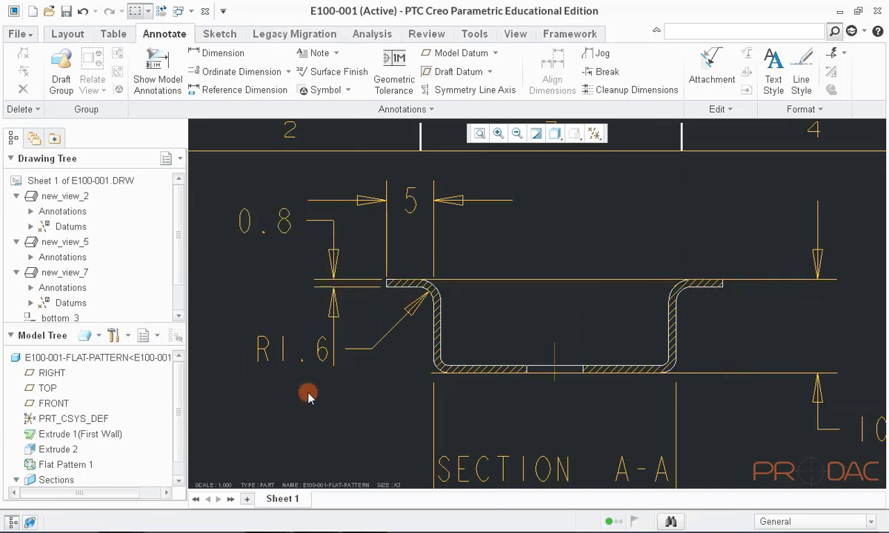
pyautogui.click(314, 351)
pyautogui.moveTo(318, 356); pyautogui.dragTo(308, 389)
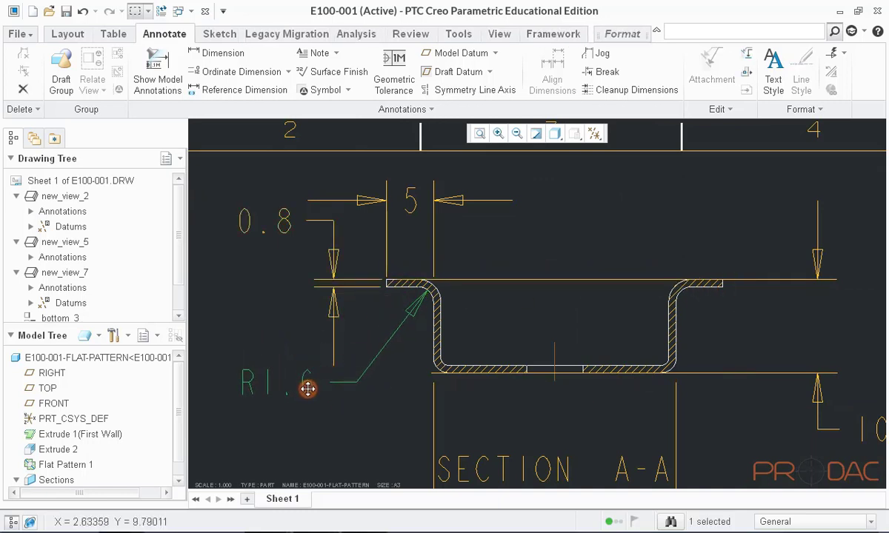
pyautogui.click(304, 413)
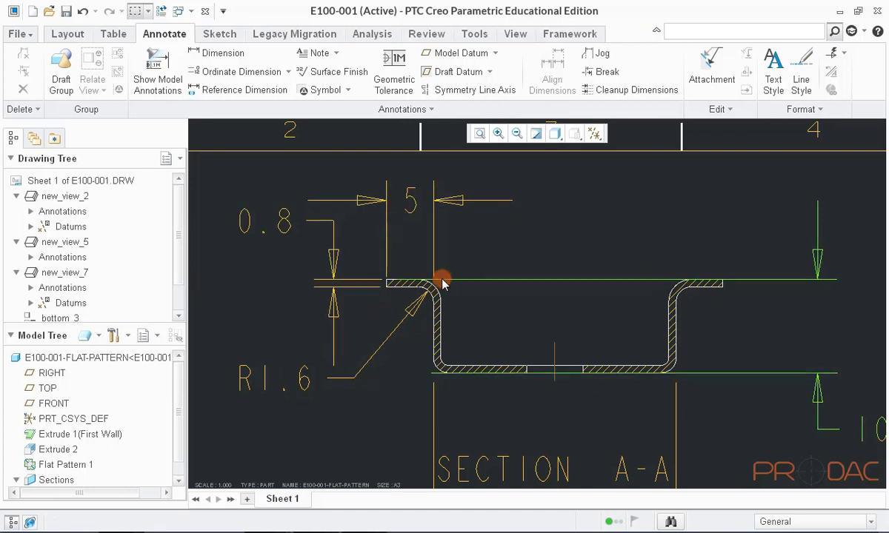
pyautogui.moveTo(441, 283); pyautogui.dragTo(739, 281)
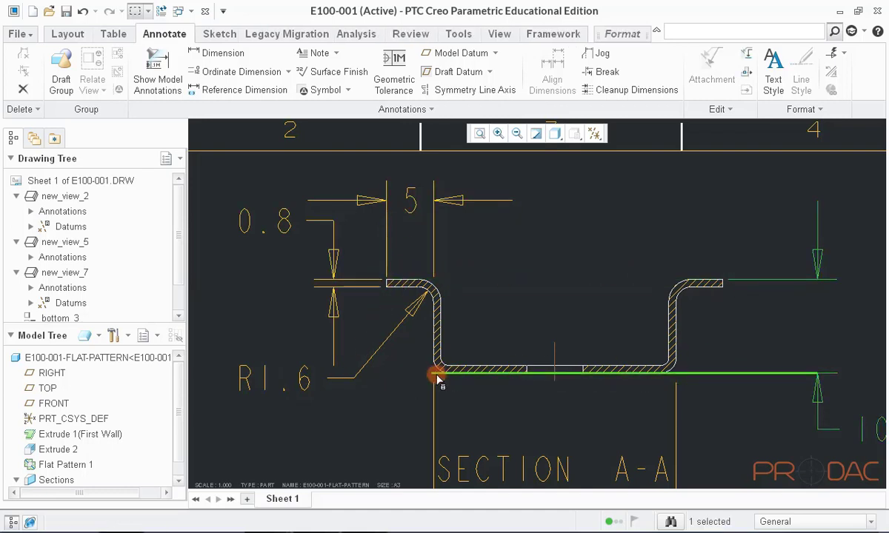
pyautogui.scroll(-1, 571, 280)
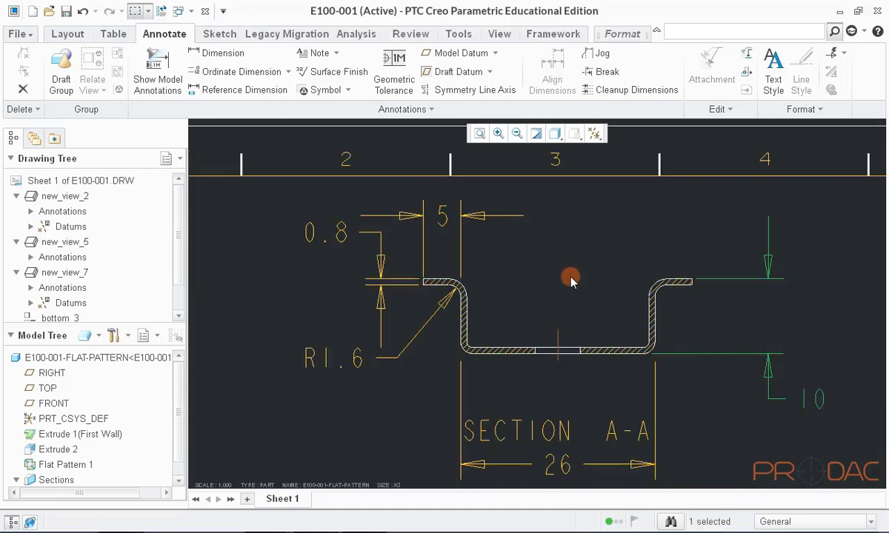
# Move the SECTION A-A label below the channel width dimension and bring that dimension closer to the channel
pyautogui.click(615, 428)
pyautogui.scroll(-1, 593, 268)
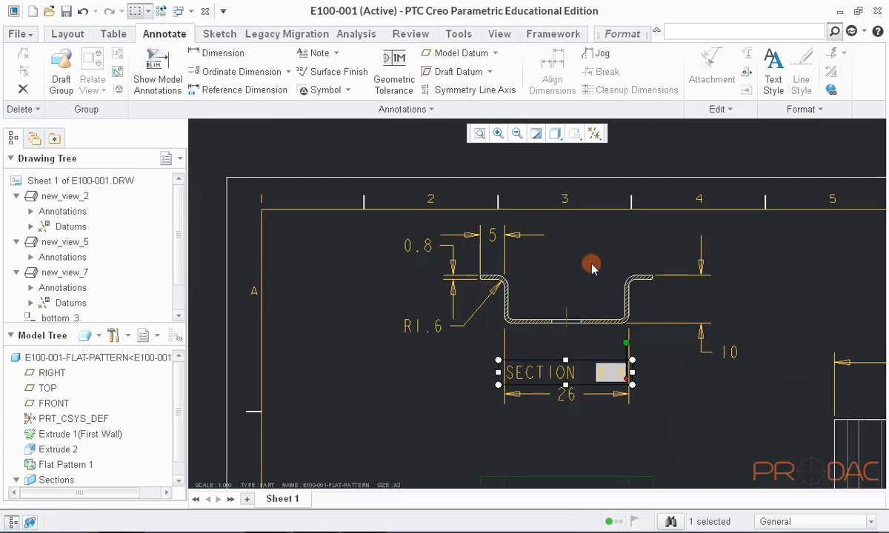
pyautogui.moveTo(585, 383); pyautogui.dragTo(586, 427)
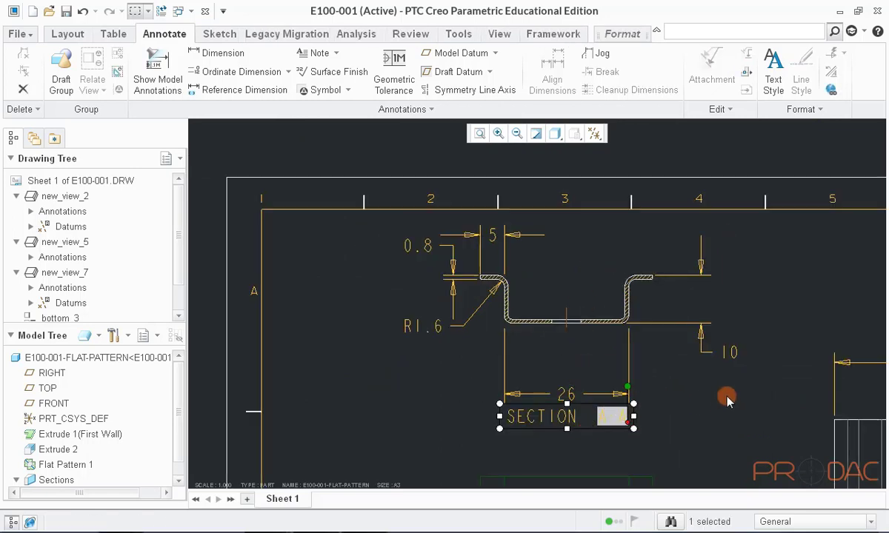
pyautogui.click(724, 397)
pyautogui.click(569, 396)
pyautogui.moveTo(569, 397); pyautogui.dragTo(565, 348)
pyautogui.click(675, 359)
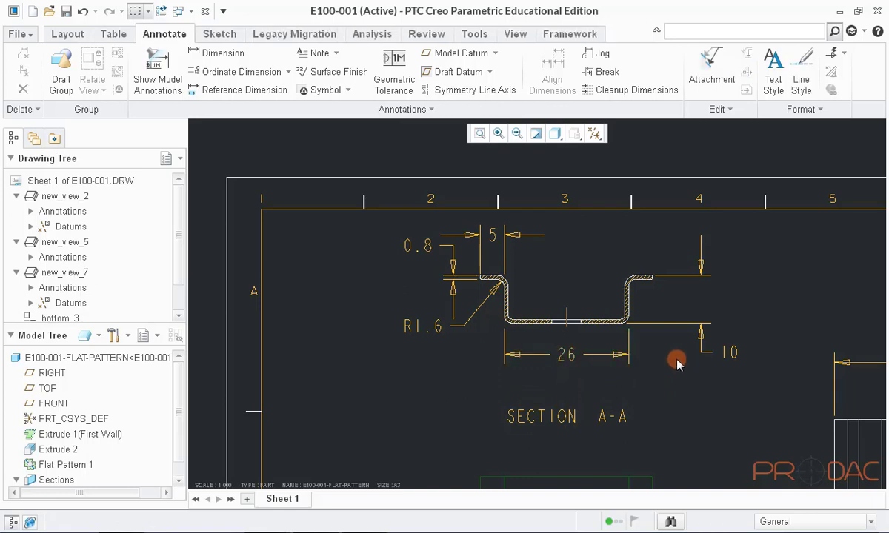
# Adjust the ends of the channel width and height witness lines at the lower right bend of Section A-A
pyautogui.scroll(4, 628, 312)
pyautogui.click(641, 394)
pyautogui.moveTo(639, 359); pyautogui.dragTo(661, 311)
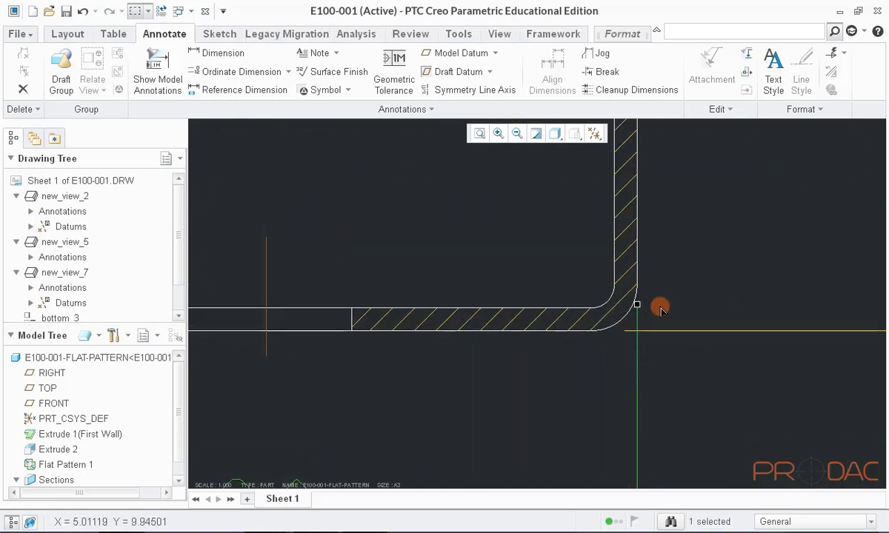
pyautogui.click(625, 335)
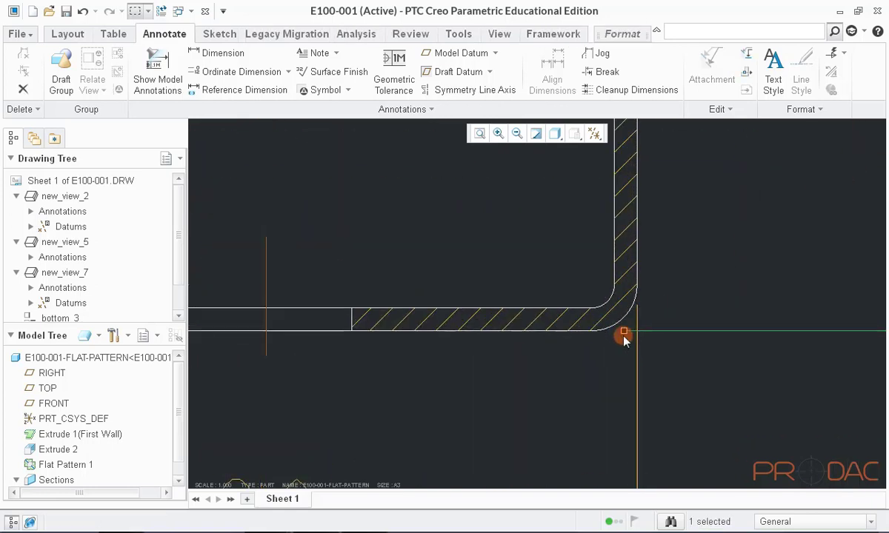
pyautogui.click(762, 415)
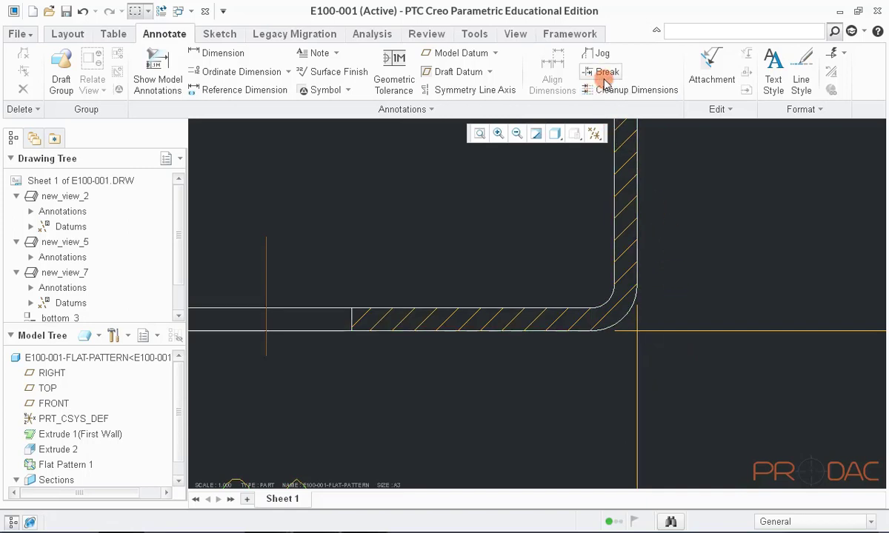
# Break the right witness line of the channel width dimension just below the height dimension's witness line, using a Simple break
pyautogui.click(602, 72)
pyautogui.scroll(2, 639, 326)
pyautogui.click(636, 340)
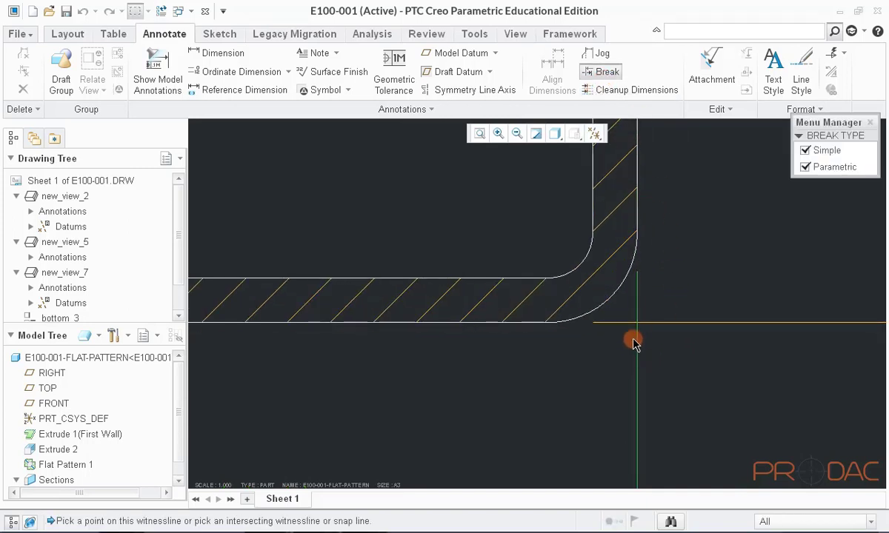
pyautogui.click(636, 346)
pyautogui.scroll(-5, 649, 328)
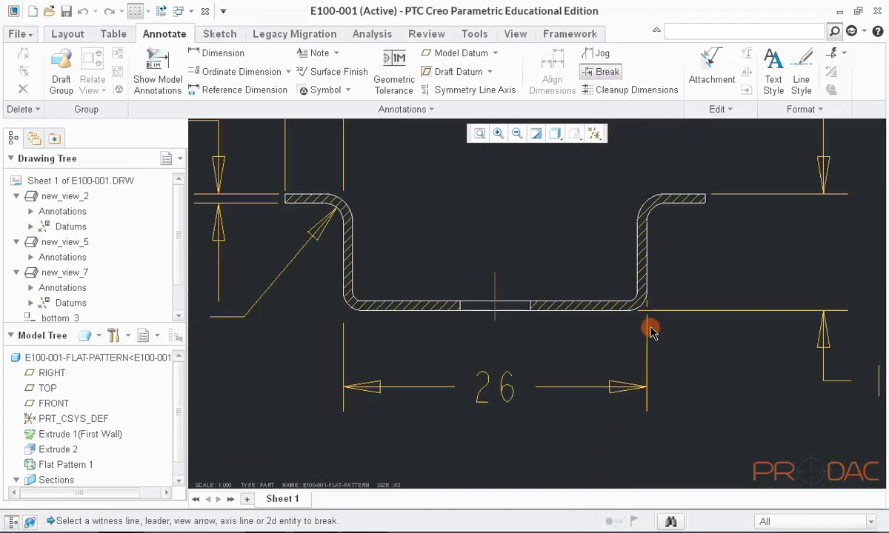
pyautogui.middleClick(718, 363)
pyautogui.scroll(-2, 583, 311)
pyautogui.click(479, 133)
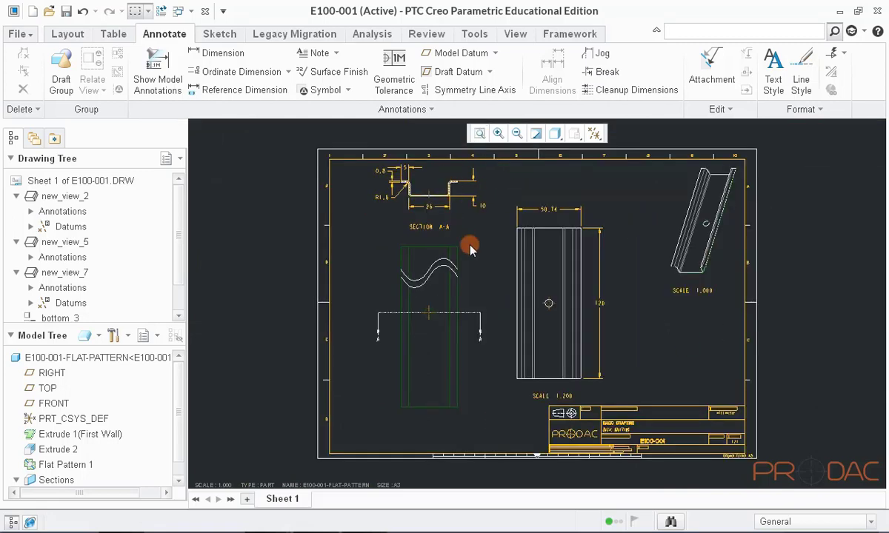
# Show the 120 overall length, 60 hole position and Ø6 hole diameter model dimensions in the front view
pyautogui.click(156, 81)
pyautogui.click(690, 148)
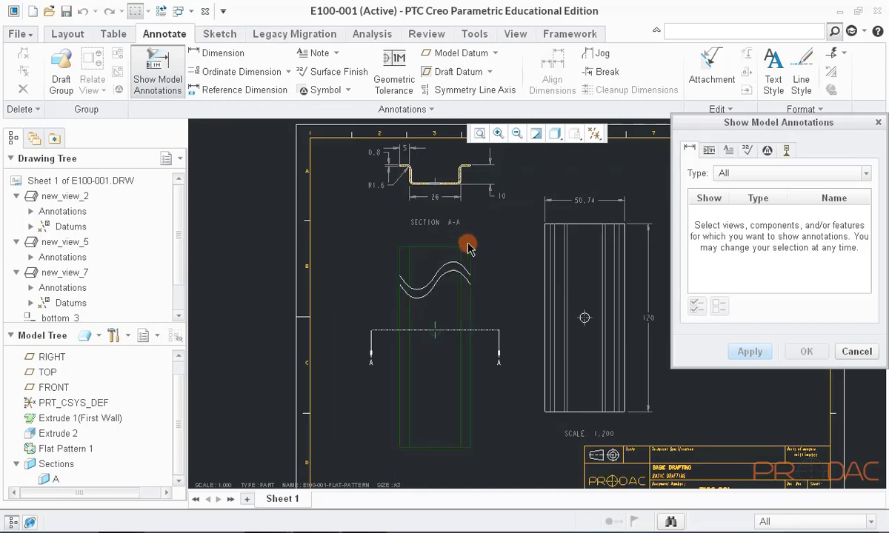
pyautogui.click(474, 403)
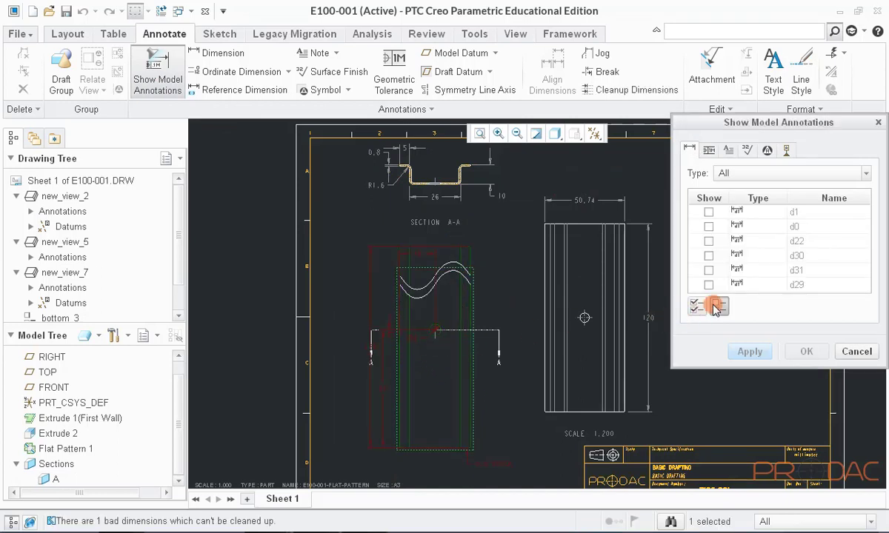
pyautogui.scroll(3, 368, 357)
pyautogui.click(367, 328)
pyautogui.scroll(-2, 451, 246)
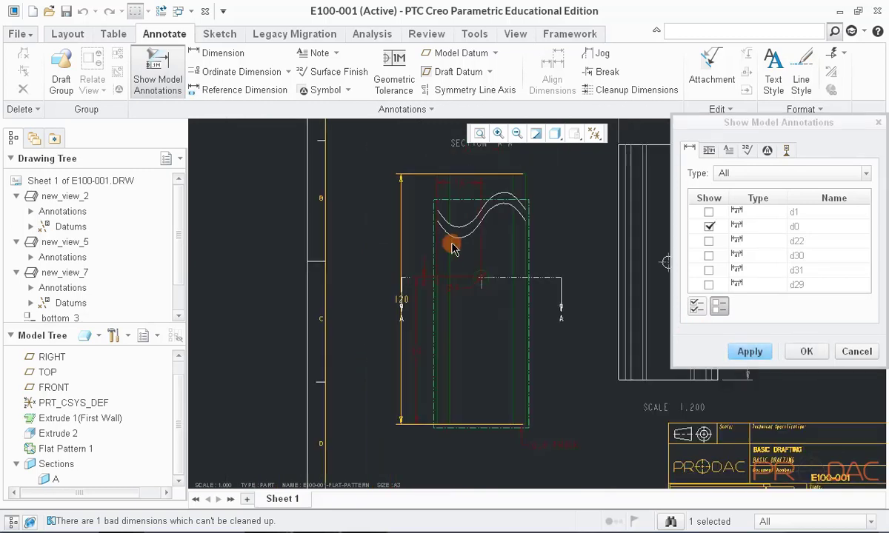
pyautogui.click(416, 354)
pyautogui.click(453, 293)
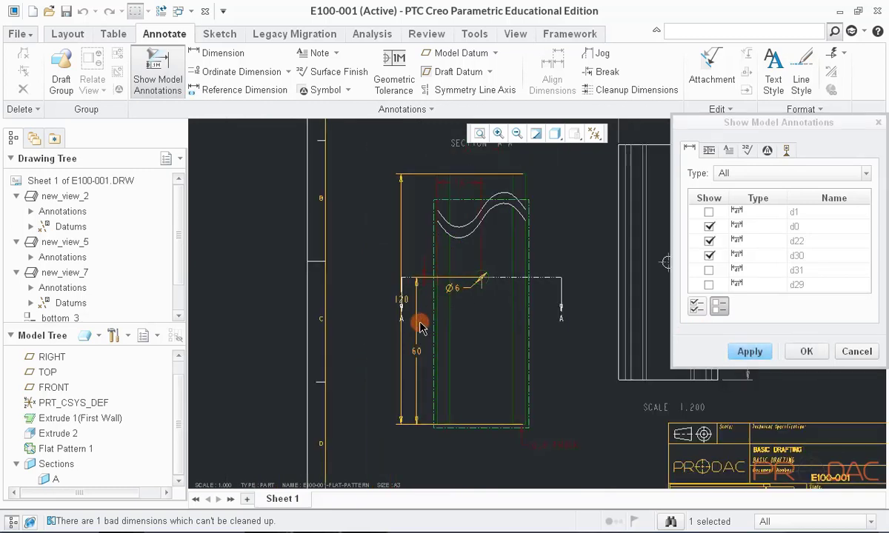
pyautogui.scroll(-2, 380, 346)
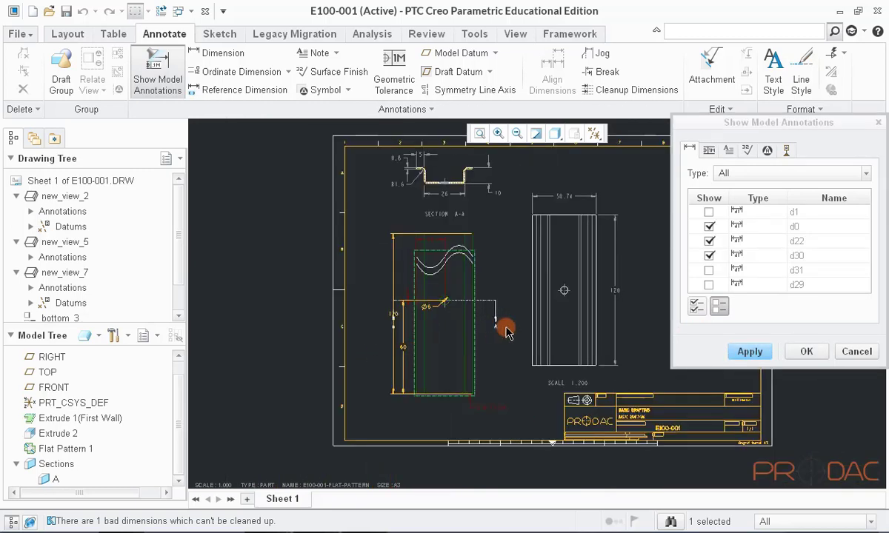
pyautogui.click(750, 352)
pyautogui.click(806, 350)
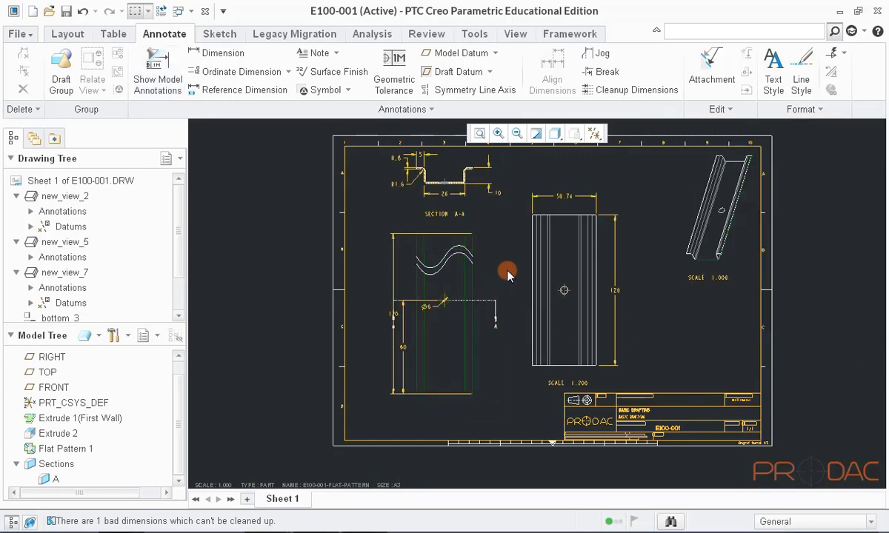
# Shorten the witness lines of the 120 and 60 dimensions so they stop at the front view's left edge
pyautogui.scroll(2, 407, 234)
pyautogui.click(472, 241)
pyautogui.scroll(3, 472, 242)
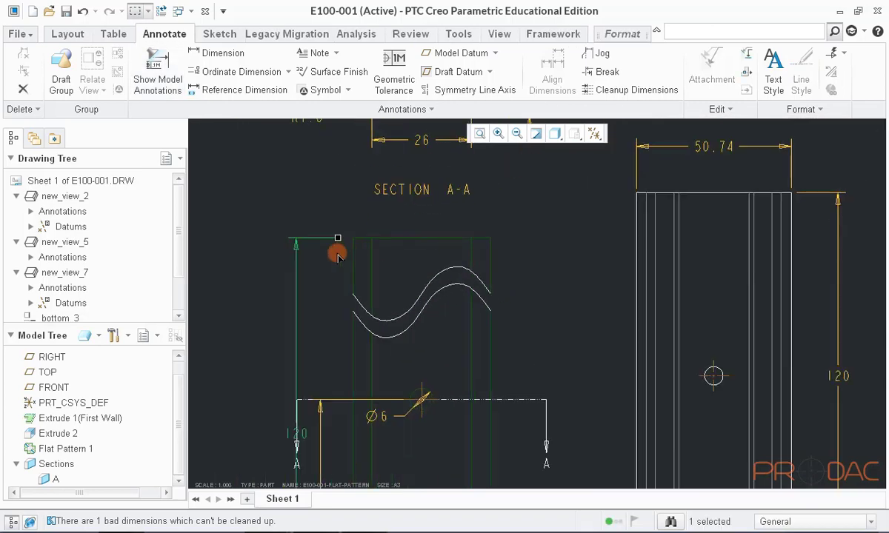
pyautogui.scroll(-3, 478, 357)
pyautogui.scroll(2, 503, 407)
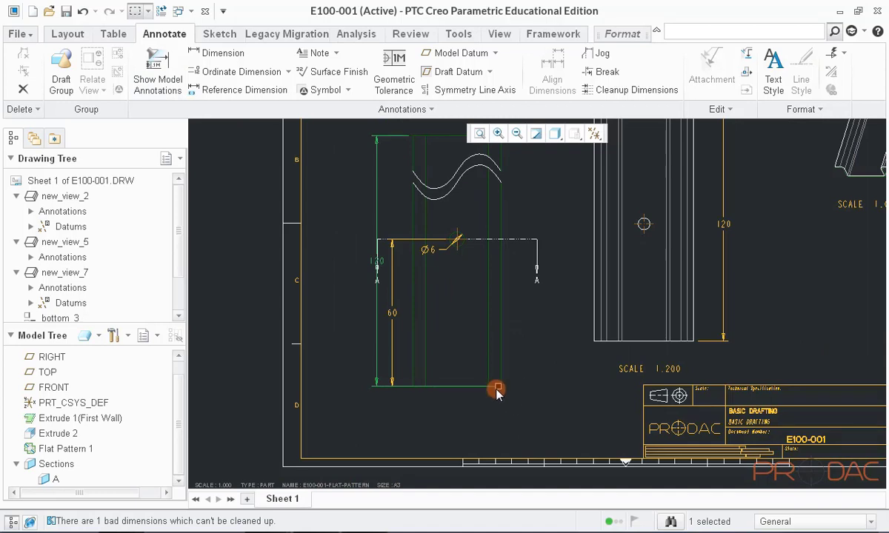
pyautogui.scroll(2, 407, 383)
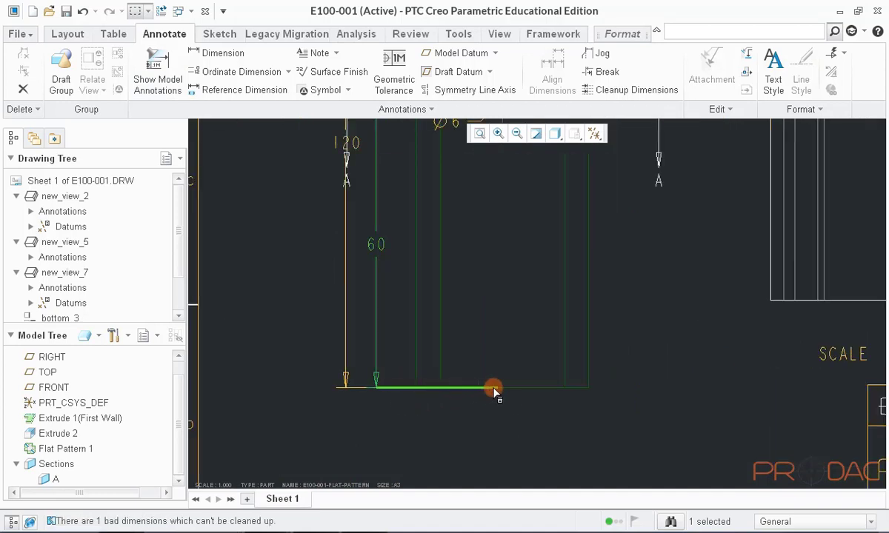
pyautogui.scroll(-2, 407, 417)
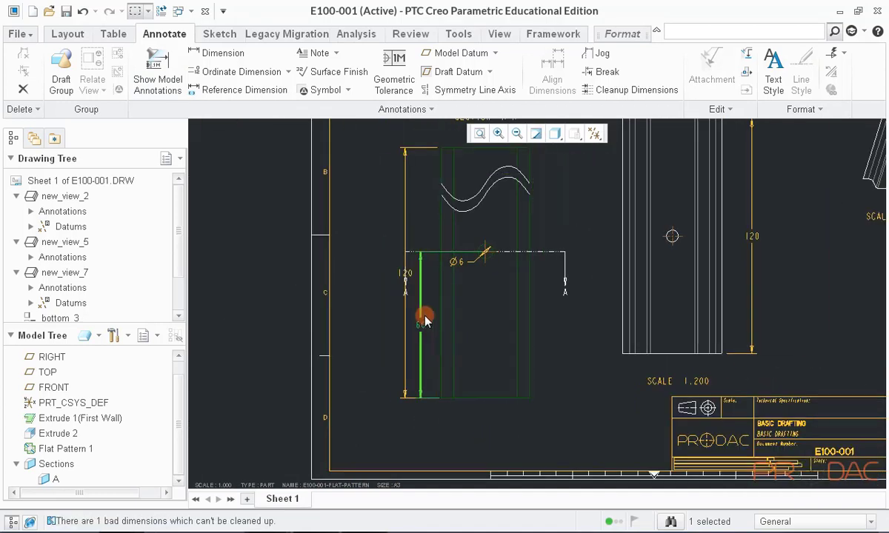
# Move the 120 and 60 dimensions farther left of the front view, with 60 placed just outside the section arrow
pyautogui.moveTo(407, 272); pyautogui.dragTo(372, 274)
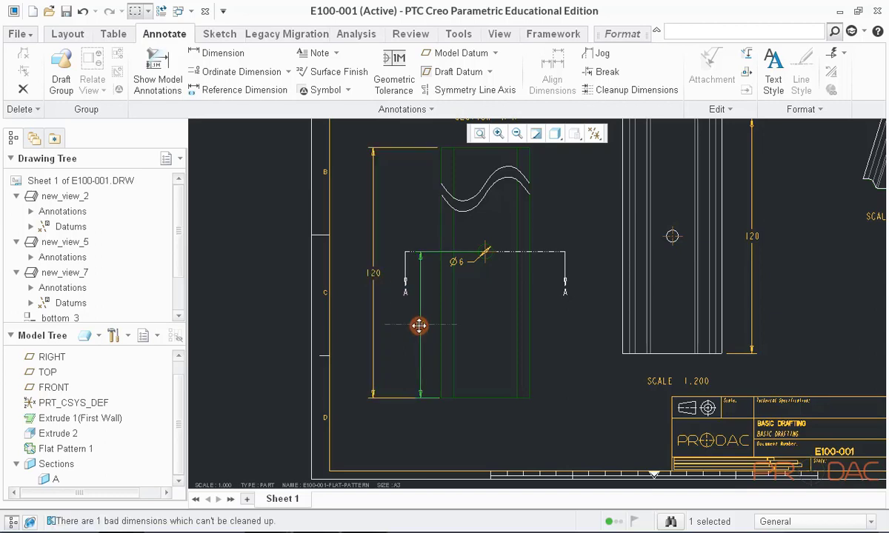
pyautogui.moveTo(419, 326); pyautogui.dragTo(395, 326)
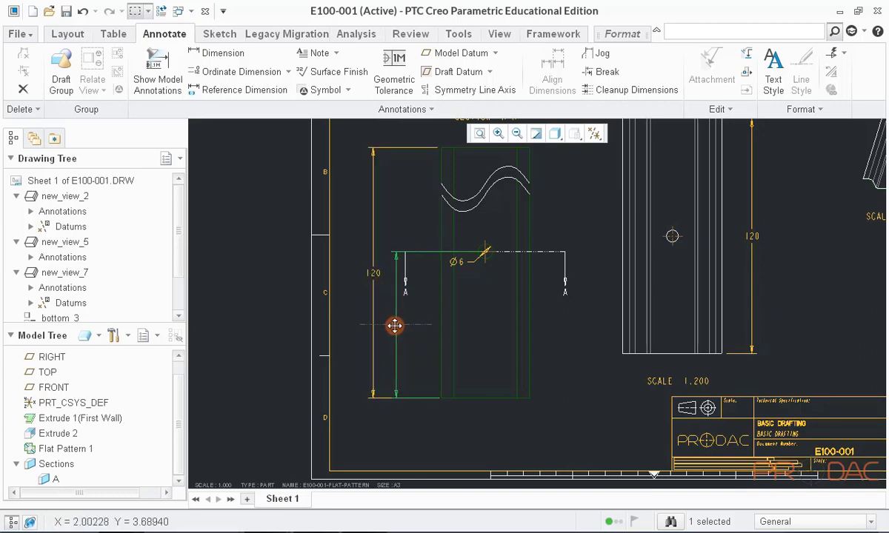
pyautogui.click(516, 287)
# Move the Ø6 hole diameter dimension to the upper right outside the front view and flip its arrow
pyautogui.click(458, 268)
pyautogui.scroll(3, 459, 268)
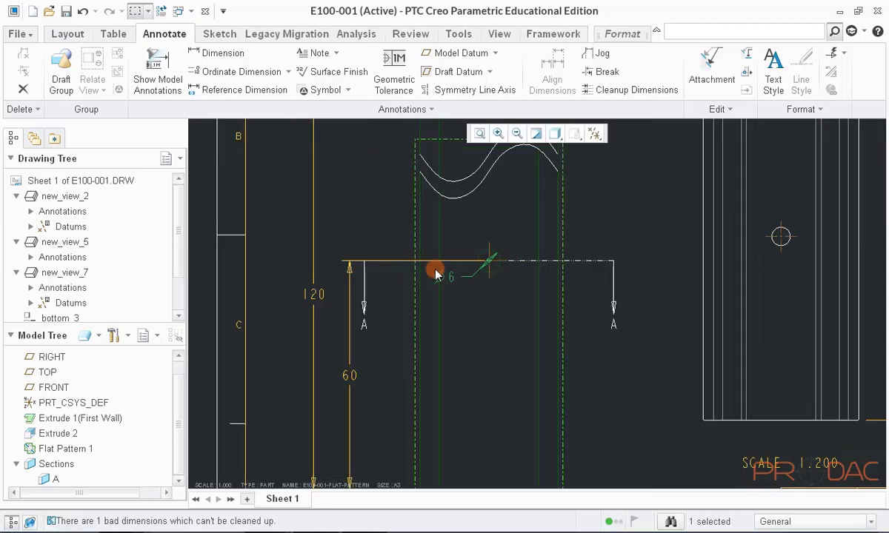
pyautogui.moveTo(395, 311); pyautogui.dragTo(519, 208)
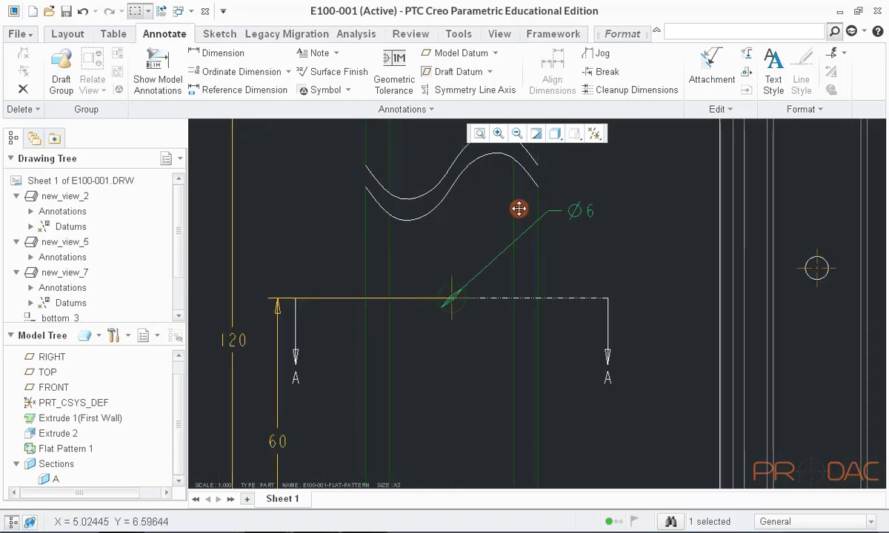
pyautogui.rightClick(611, 191)
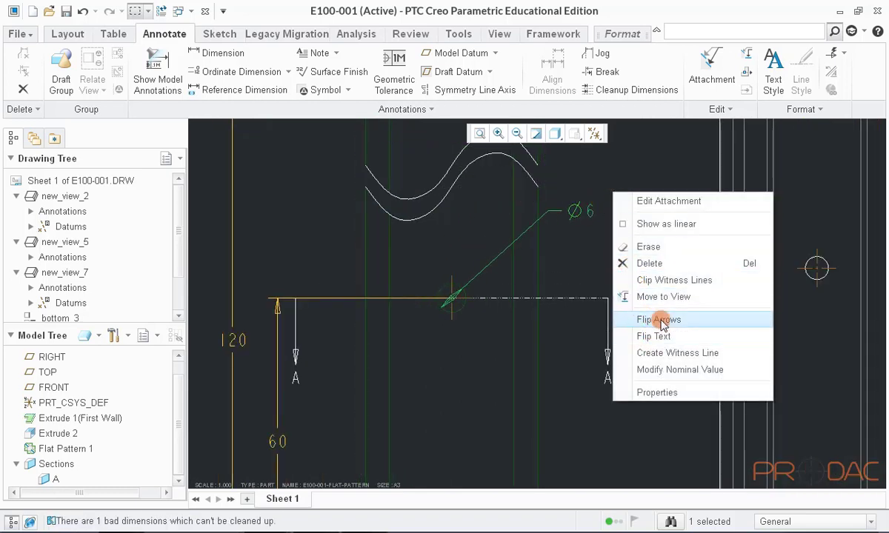
pyautogui.click(657, 320)
pyautogui.click(618, 241)
pyautogui.scroll(-2, 619, 241)
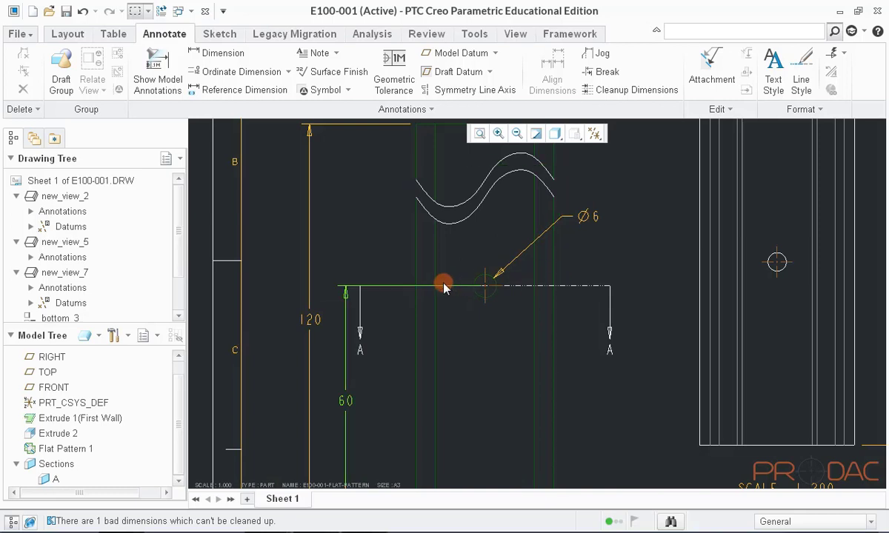
# Shorten the upper witness line of the 60 hole position dimension so it no longer overlaps the section line
pyautogui.click(479, 294)
pyautogui.scroll(-2, 393, 264)
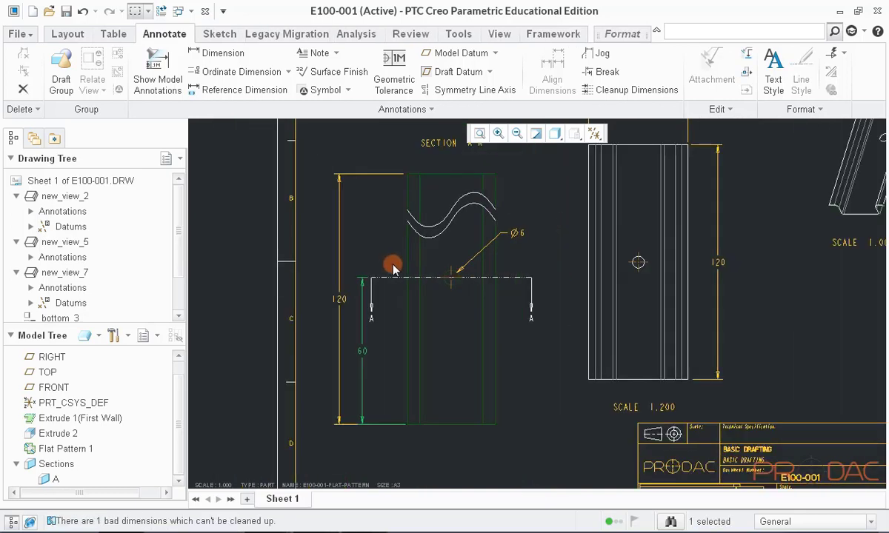
pyautogui.click(522, 366)
pyautogui.click(480, 134)
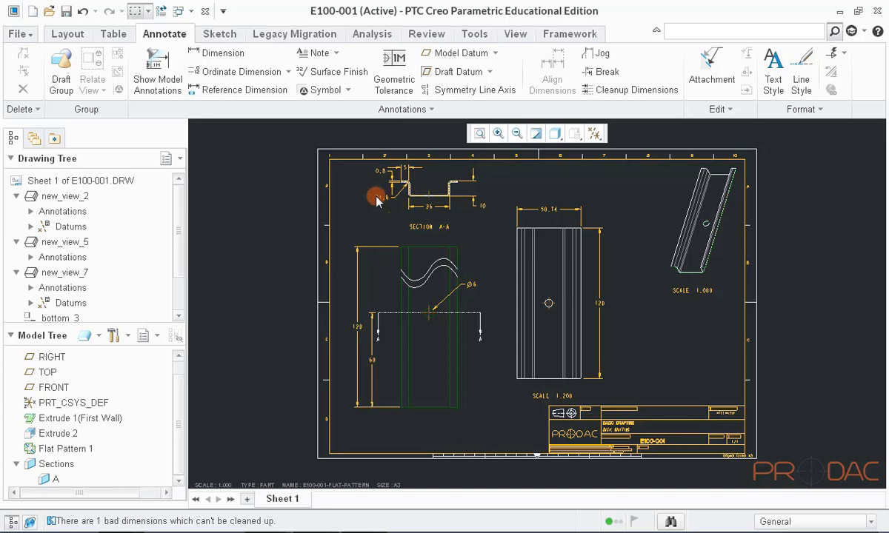
# Move the channel width dimension from Section A-A to the front view and place it above the view's upper edge
pyautogui.scroll(3, 411, 188)
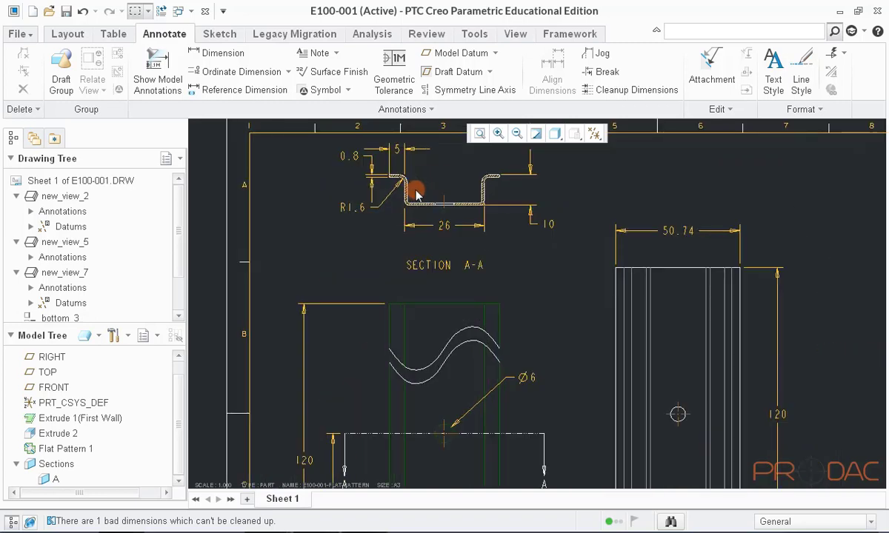
pyautogui.click(449, 228)
pyautogui.rightClick(467, 242)
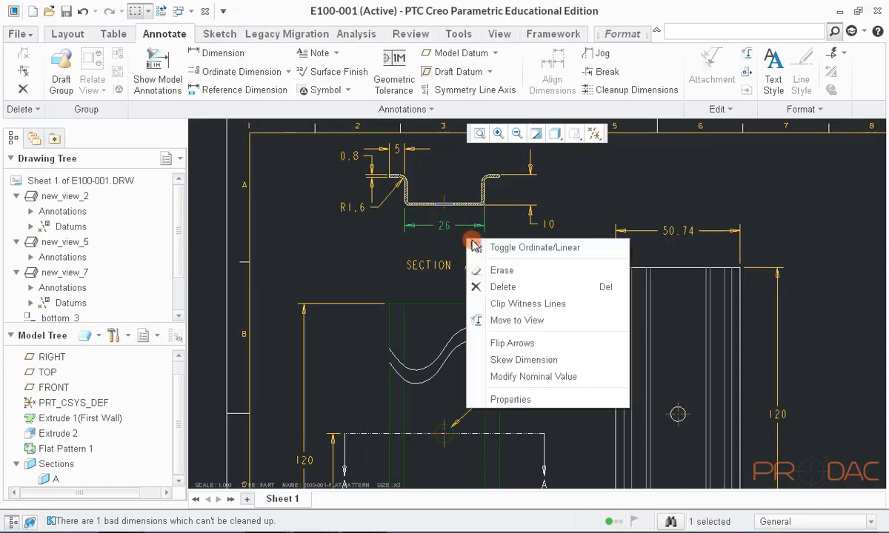
pyautogui.click(519, 320)
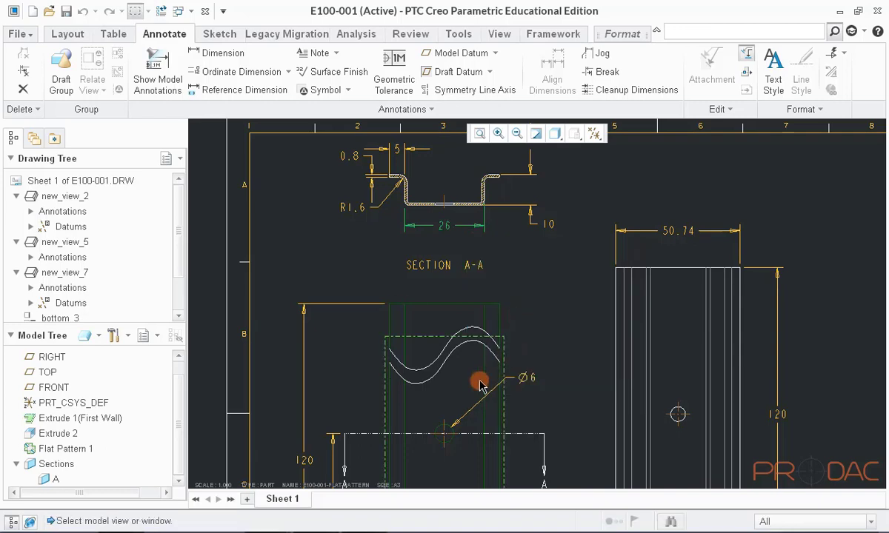
pyautogui.click(449, 359)
pyautogui.scroll(-3, 492, 391)
pyautogui.scroll(3, 453, 386)
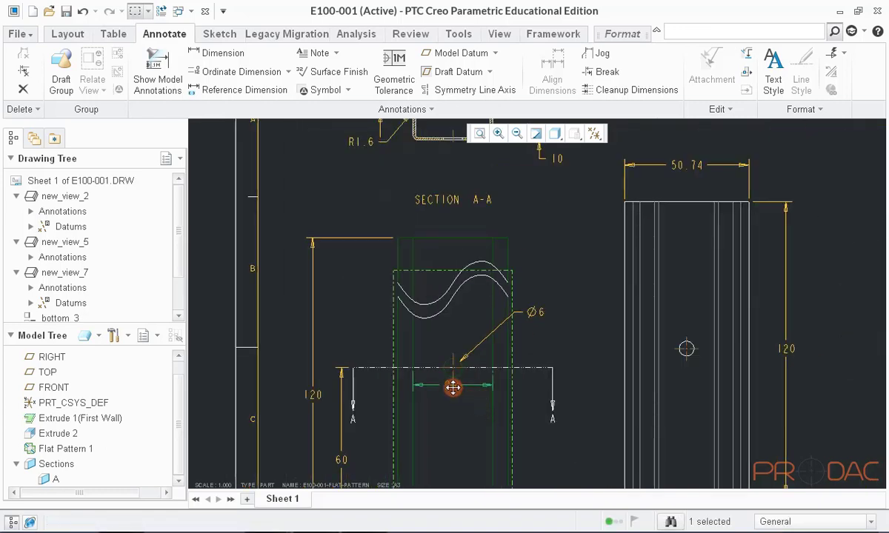
pyautogui.moveTo(450, 384); pyautogui.dragTo(460, 217)
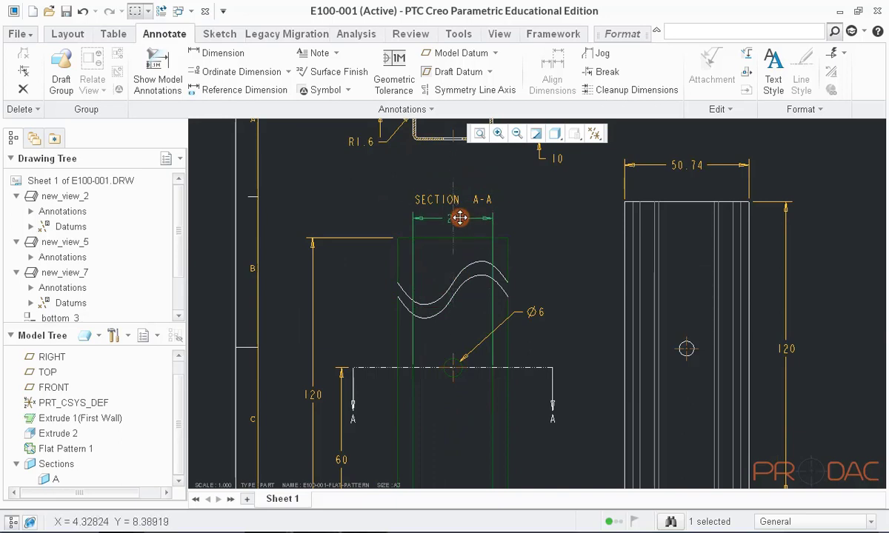
# Return the channel width dimension to Section A-A and place it between the channel and the section label
pyautogui.rightClick(541, 213)
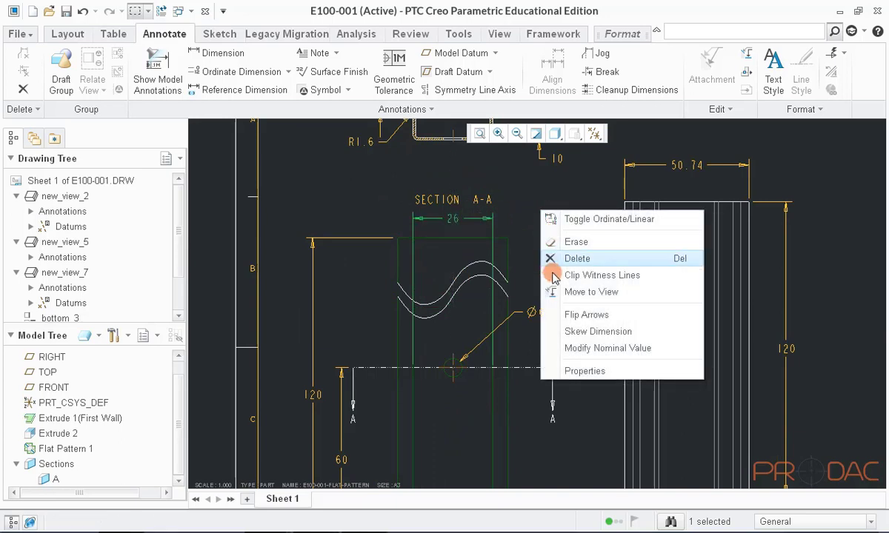
pyautogui.click(585, 298)
pyautogui.scroll(-2, 567, 374)
pyautogui.scroll(3, 497, 192)
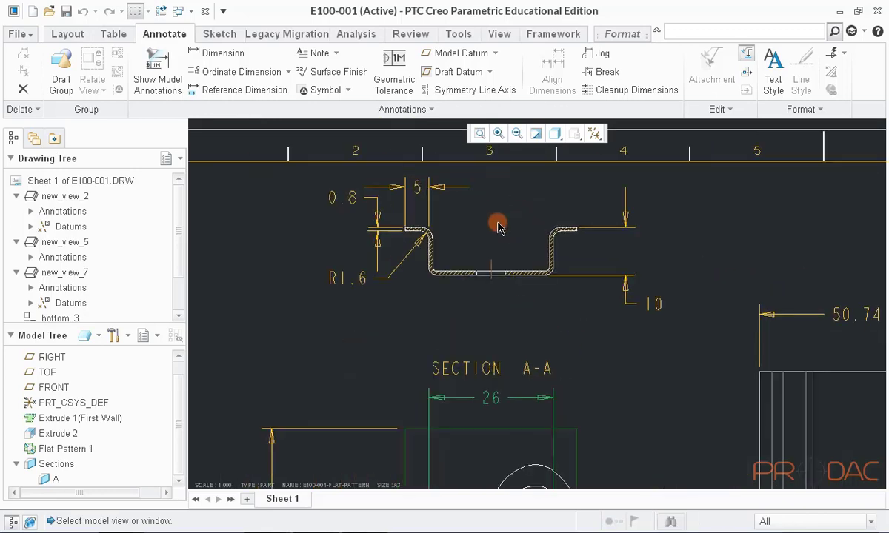
pyautogui.click(501, 247)
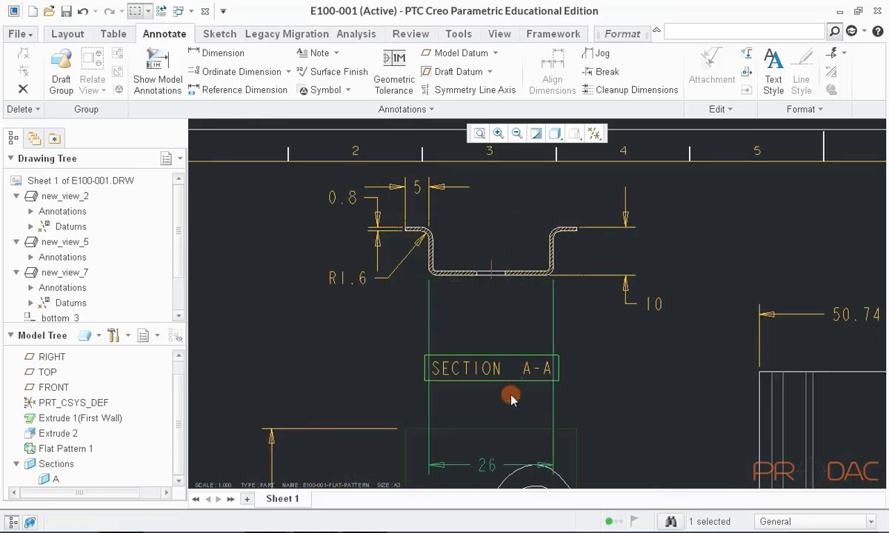
pyautogui.moveTo(492, 471); pyautogui.dragTo(492, 411)
pyautogui.moveTo(493, 308); pyautogui.dragTo(493, 306)
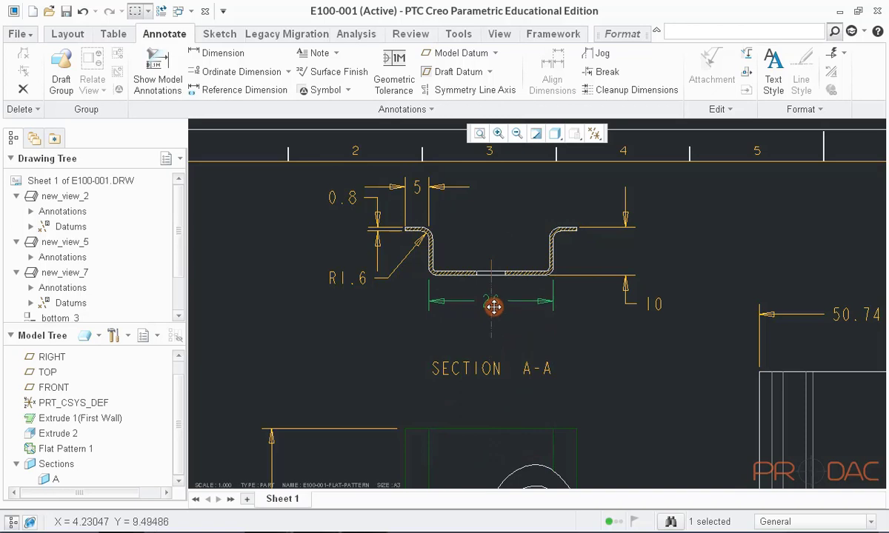
pyautogui.scroll(-2, 583, 275)
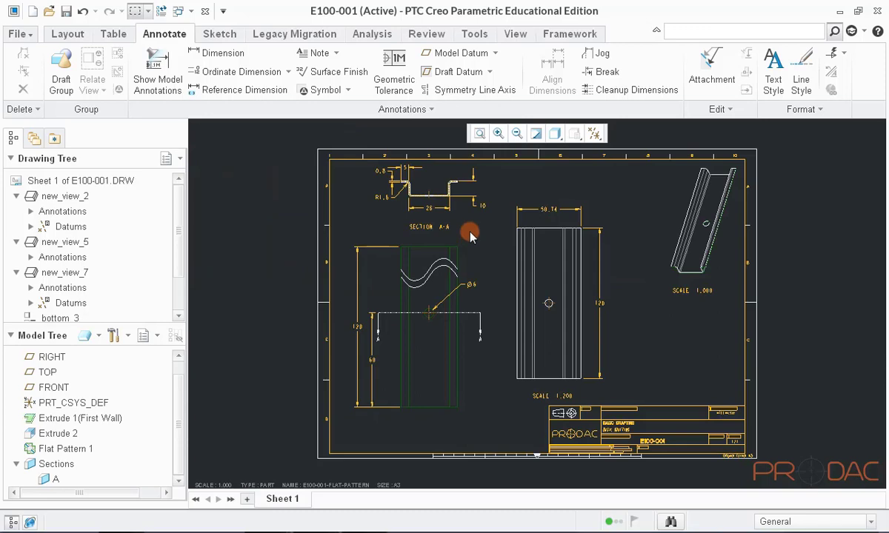
pyautogui.scroll(-2, 394, 154)
pyautogui.scroll(-1, 396, 157)
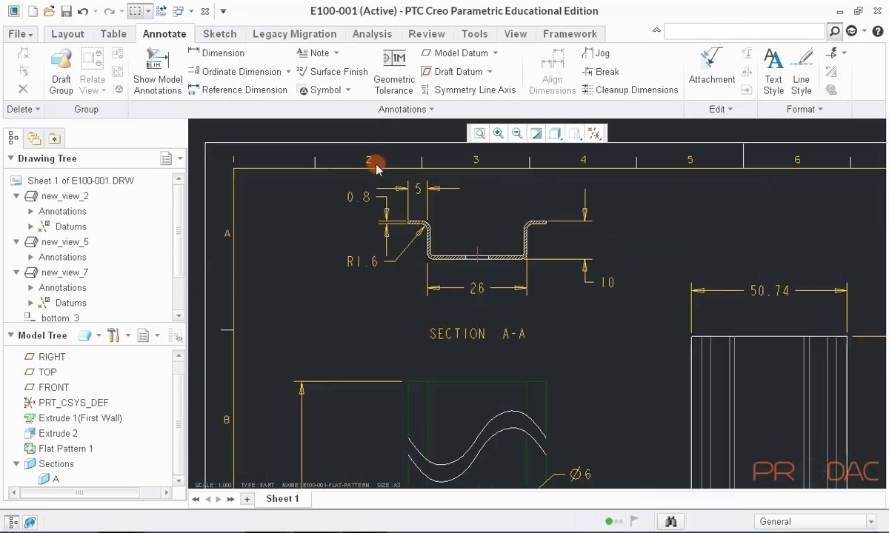
# Open the display properties of the 0.8 sheet thickness dimension in Section A-A
pyautogui.scroll(-1, 374, 159)
pyautogui.click(361, 232)
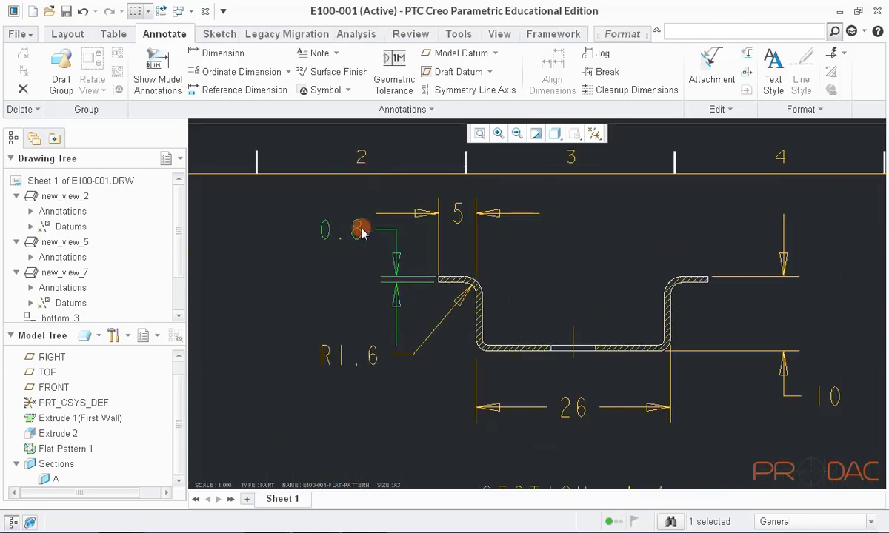
pyautogui.rightClick(370, 204)
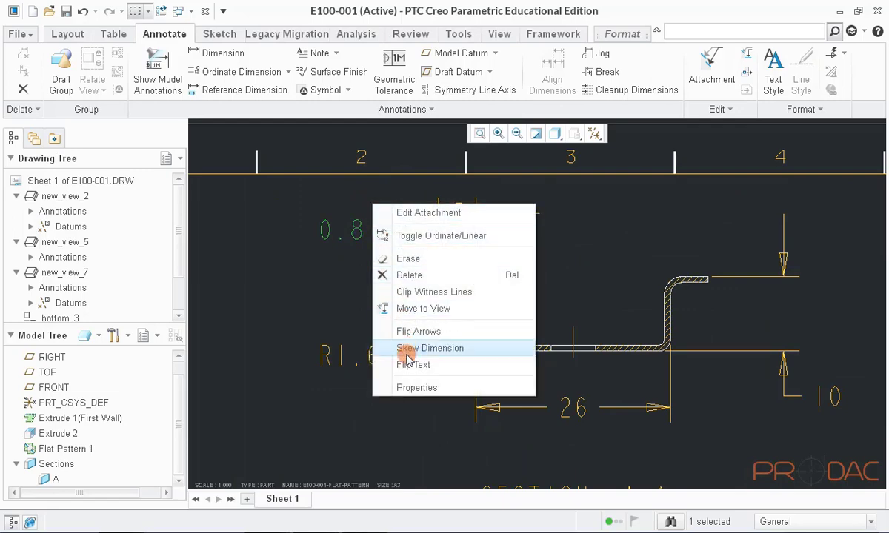
pyautogui.click(412, 388)
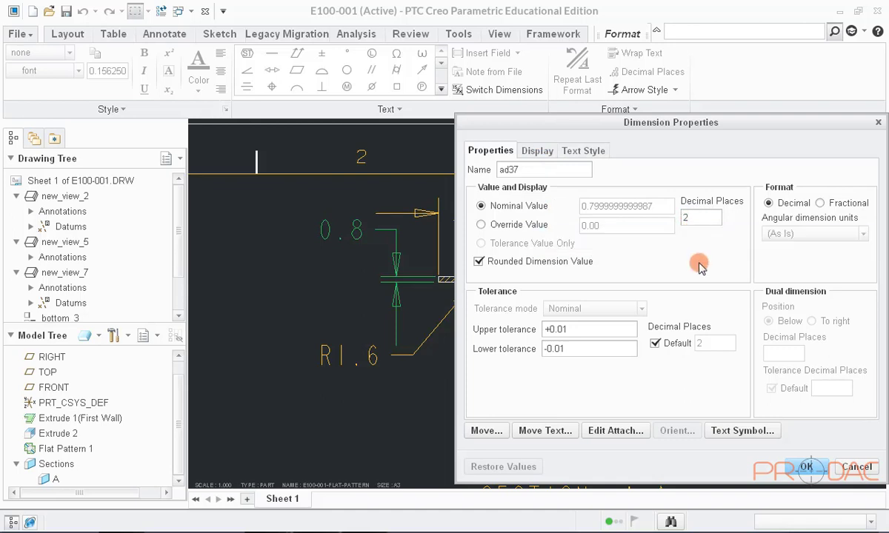
pyautogui.click(537, 152)
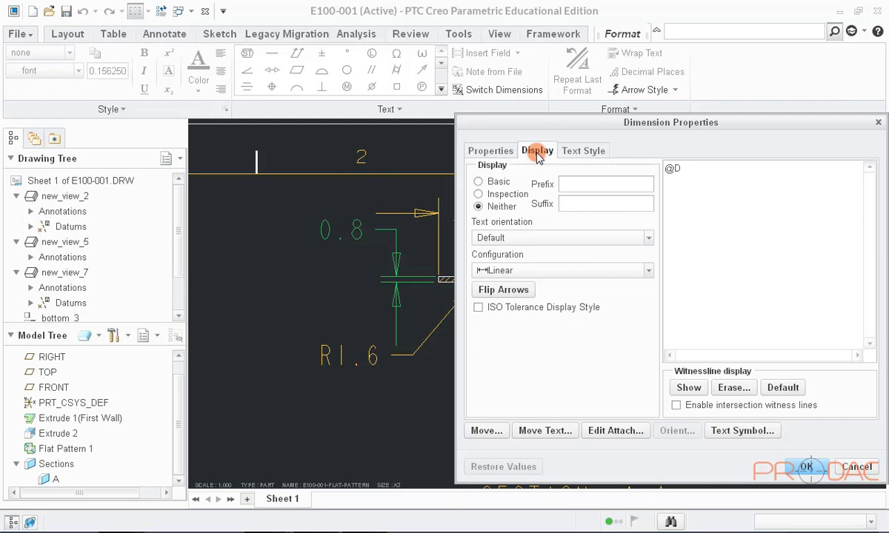
# Try the Basic and Inspection display styles on the sheet thickness dimension, and return it to Neither
pyautogui.click(488, 184)
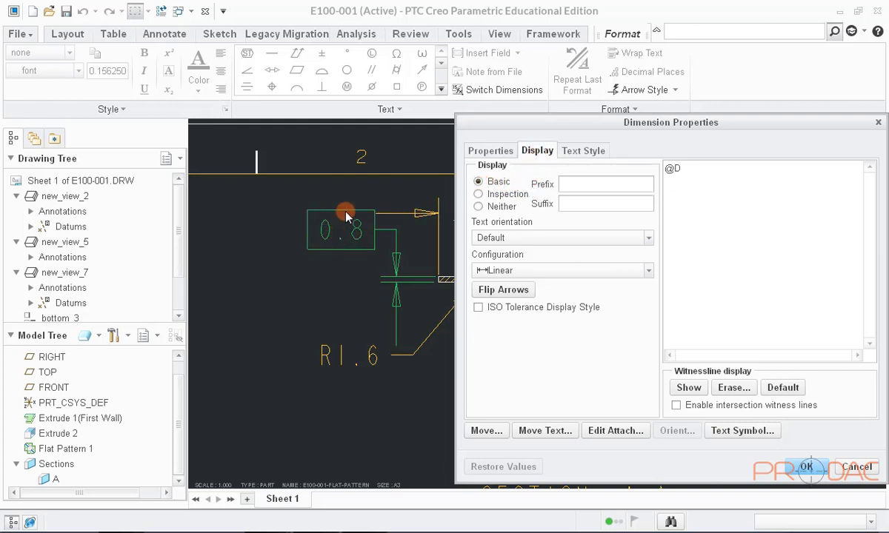
pyautogui.scroll(-2, 346, 215)
pyautogui.scroll(2, 346, 214)
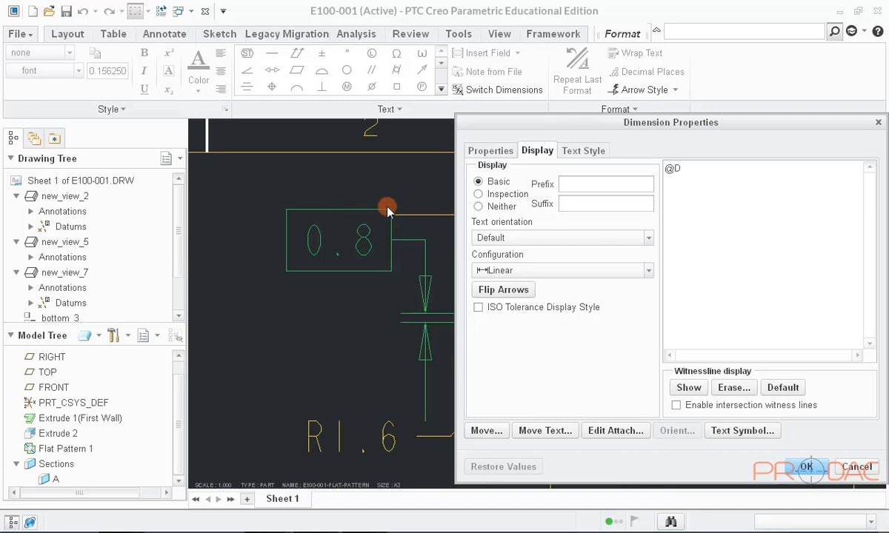
pyautogui.click(482, 195)
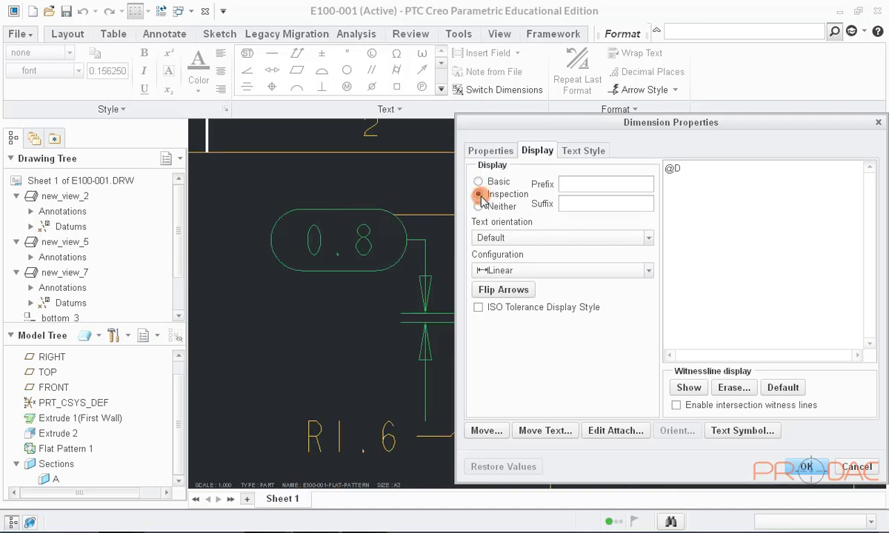
pyautogui.click(478, 206)
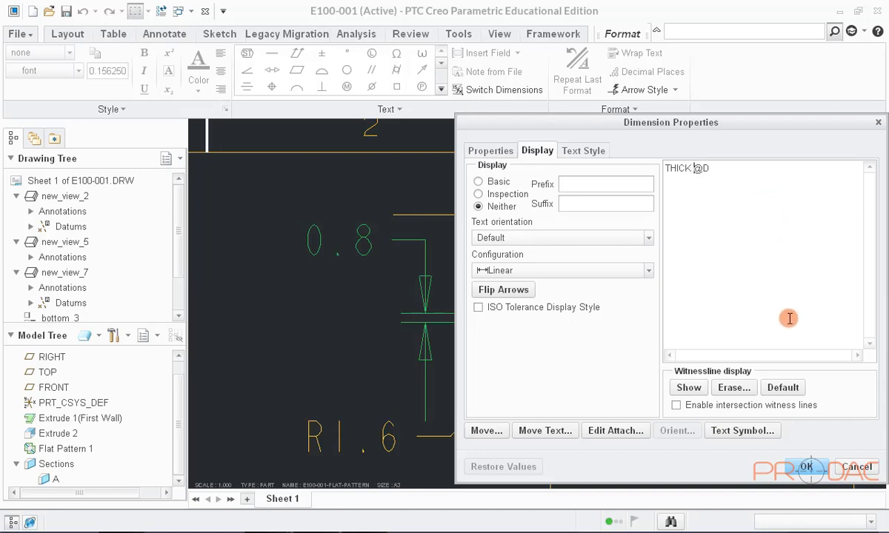
# Add the text THICK in front of the sheet thickness dimension's value and apply the dimension properties
pyautogui.click(806, 467)
pyautogui.scroll(2, 655, 294)
pyautogui.click(398, 296)
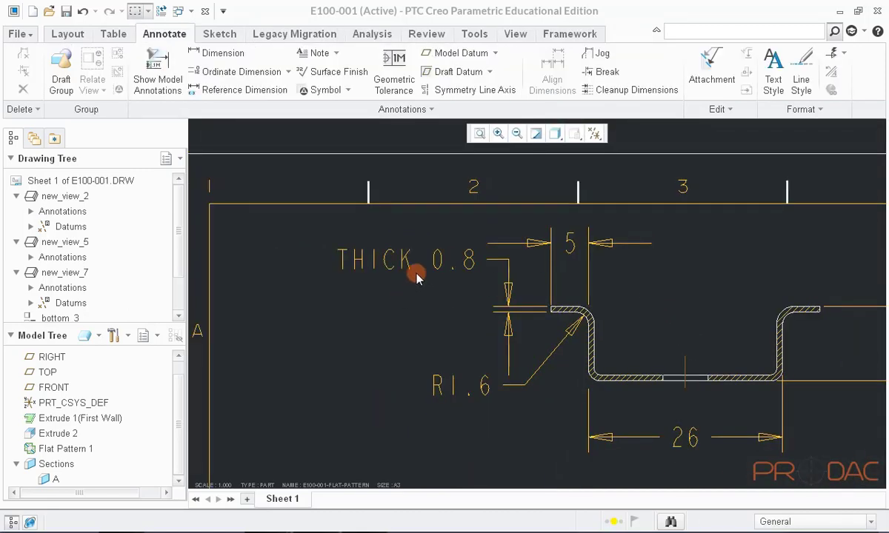
# Try releasing the default font and text height in the thickness dimension's text style, and restore both defaults
pyautogui.click(386, 262)
pyautogui.click(584, 150)
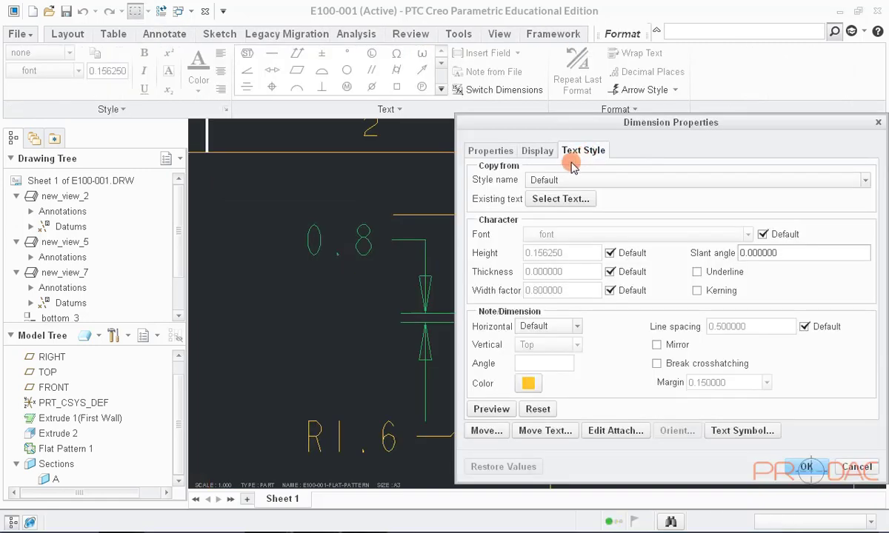
pyautogui.click(763, 235)
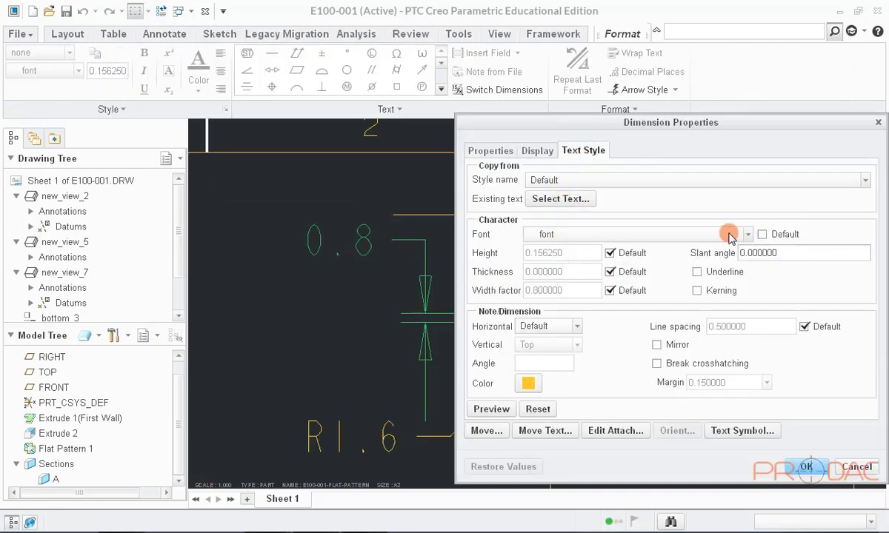
pyautogui.click(722, 234)
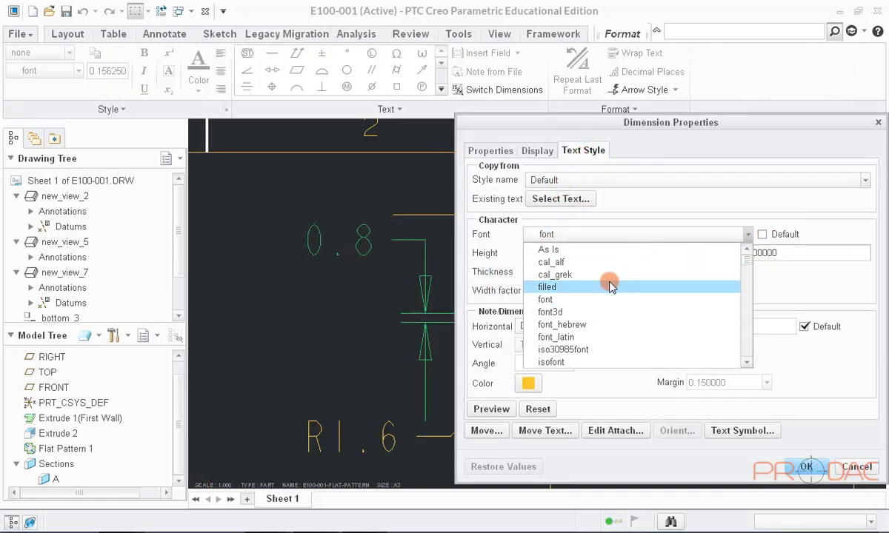
pyautogui.click(747, 234)
pyautogui.click(763, 235)
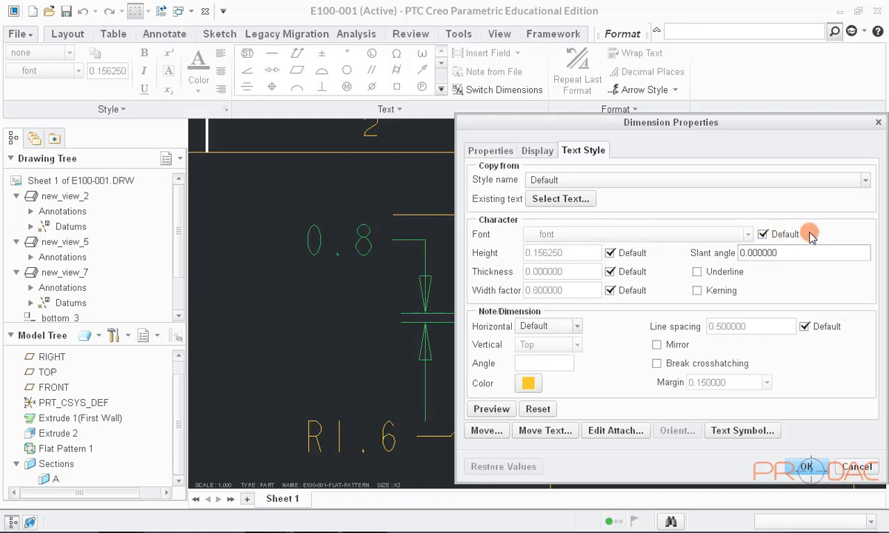
pyautogui.click(610, 254)
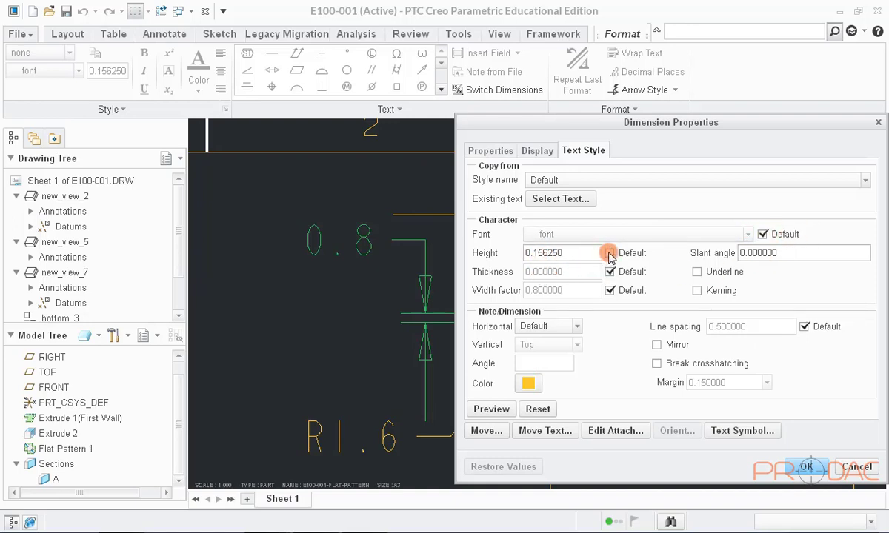
pyautogui.click(610, 254)
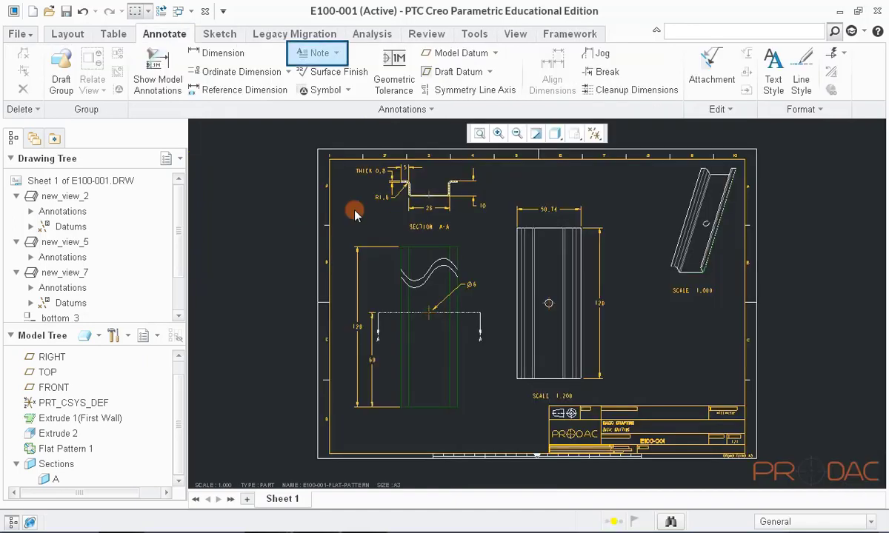
# Place an unattached note reading FLAT PATTERN above the width dimension of the flat pattern view
pyautogui.click(336, 55)
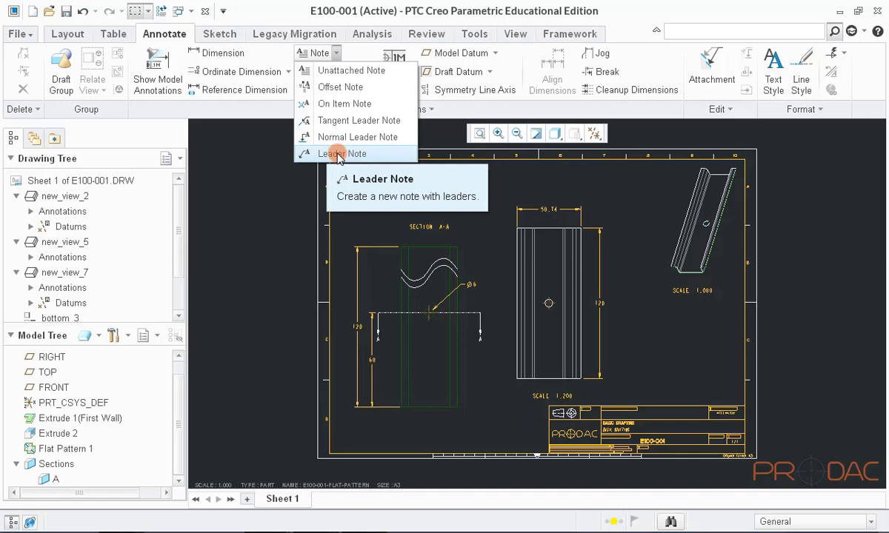
pyautogui.click(358, 74)
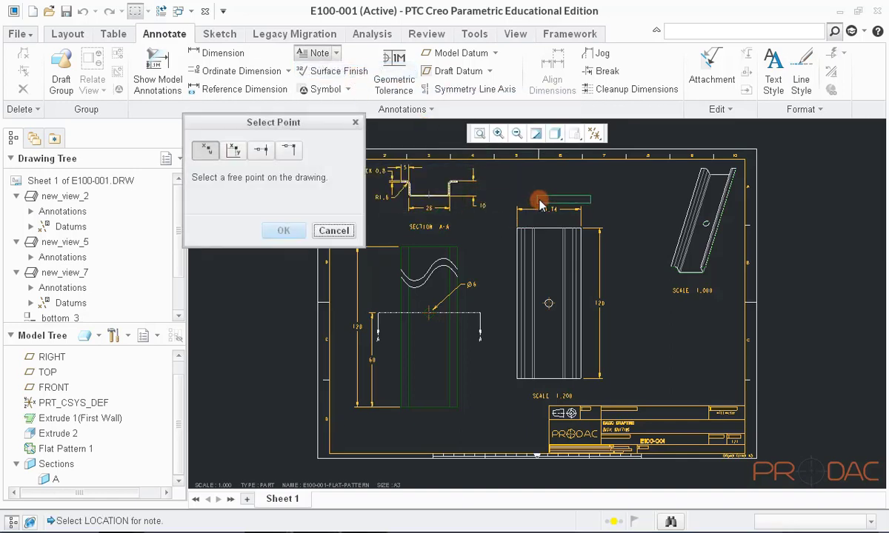
pyautogui.scroll(-2, 541, 206)
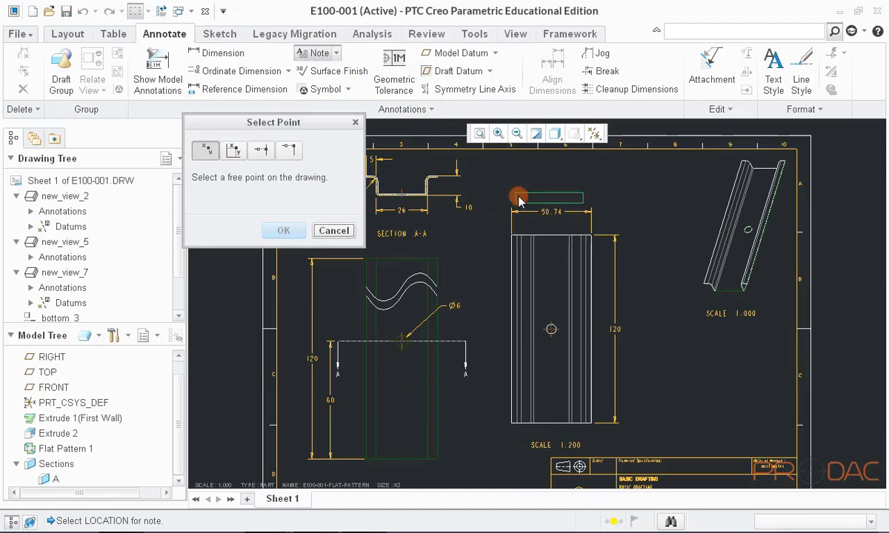
pyautogui.click(521, 196)
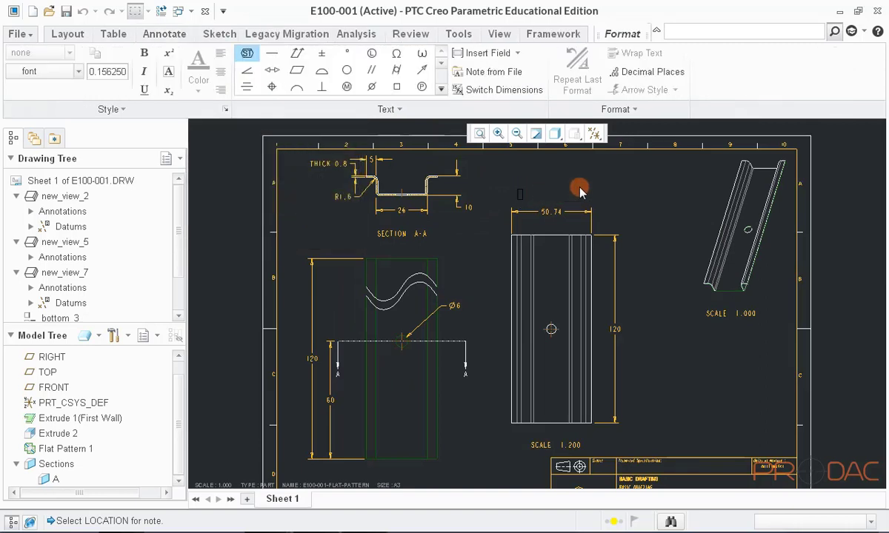
pyautogui.write('f')
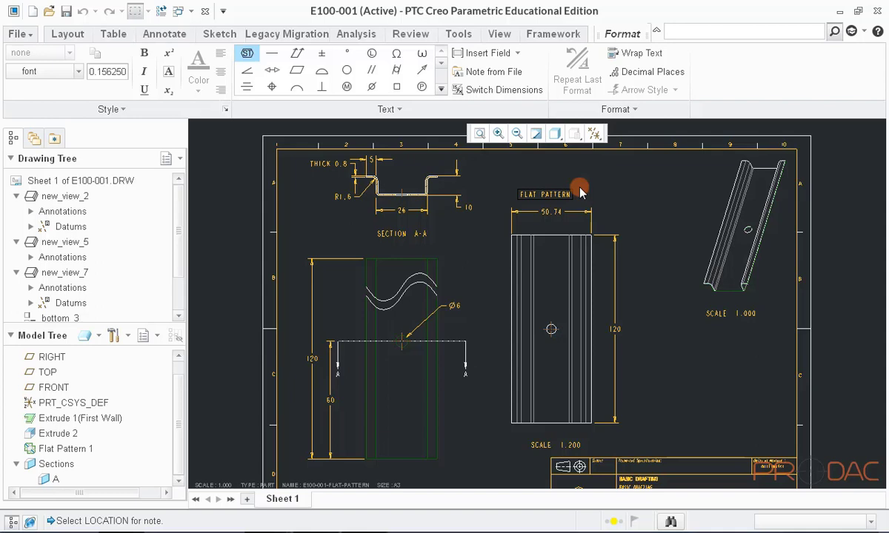
pyautogui.click(597, 184)
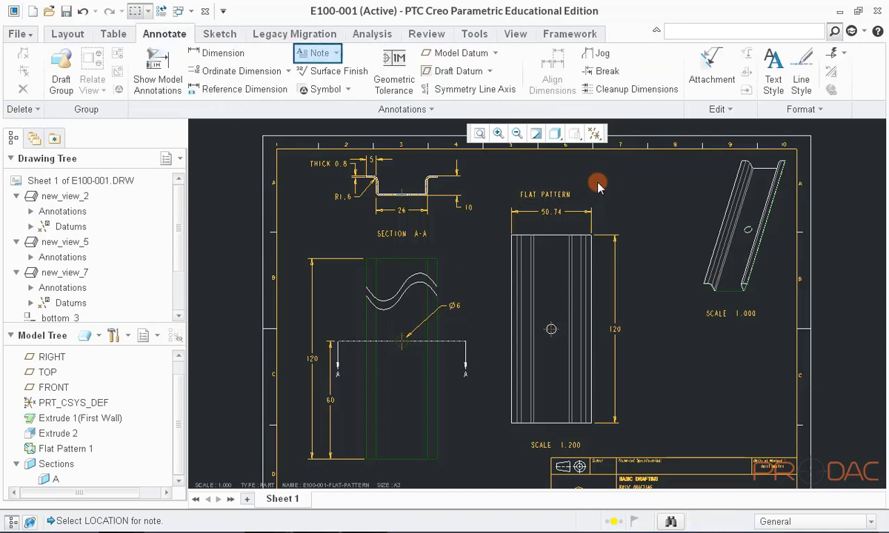
pyautogui.click(338, 54)
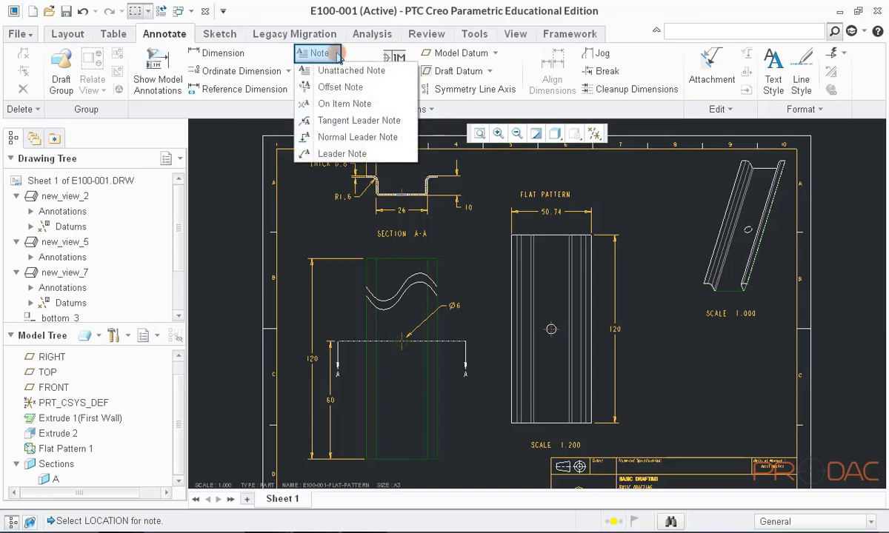
pyautogui.click(330, 155)
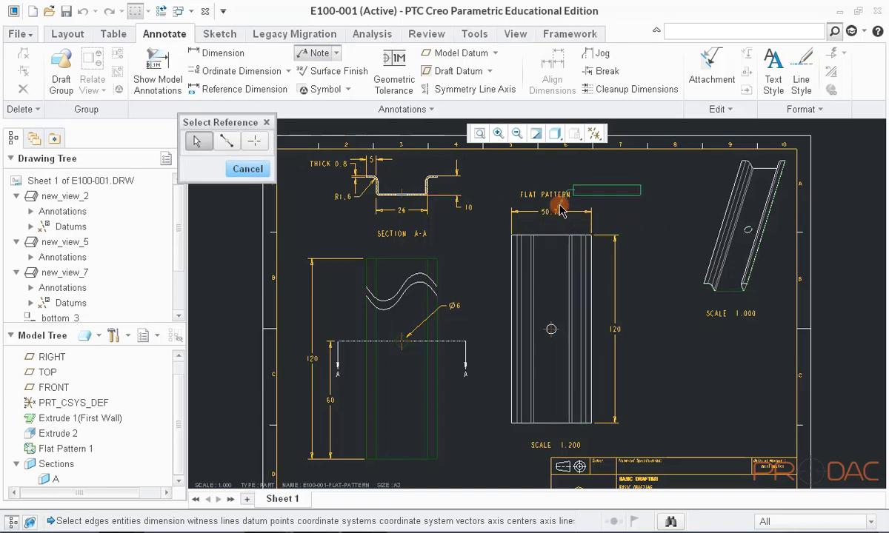
pyautogui.middleClick(608, 186)
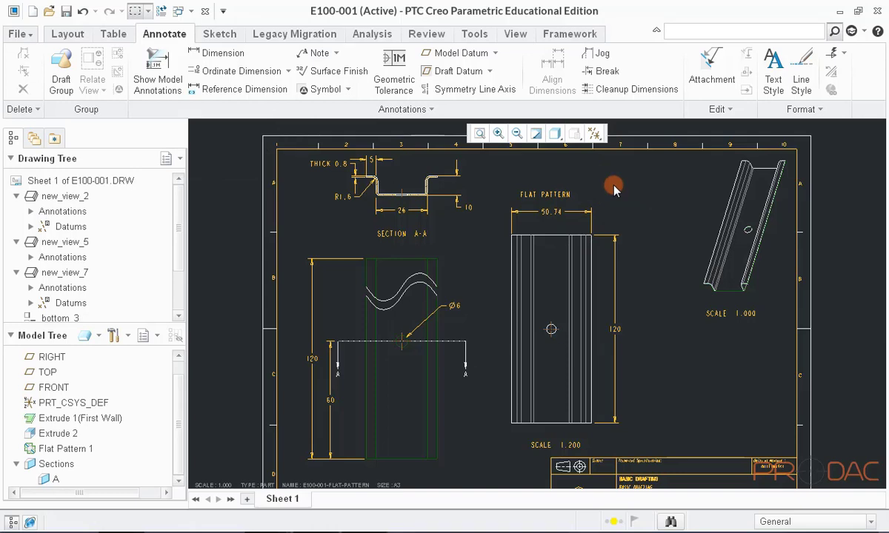
pyautogui.hotkey('ctrl', 'd')
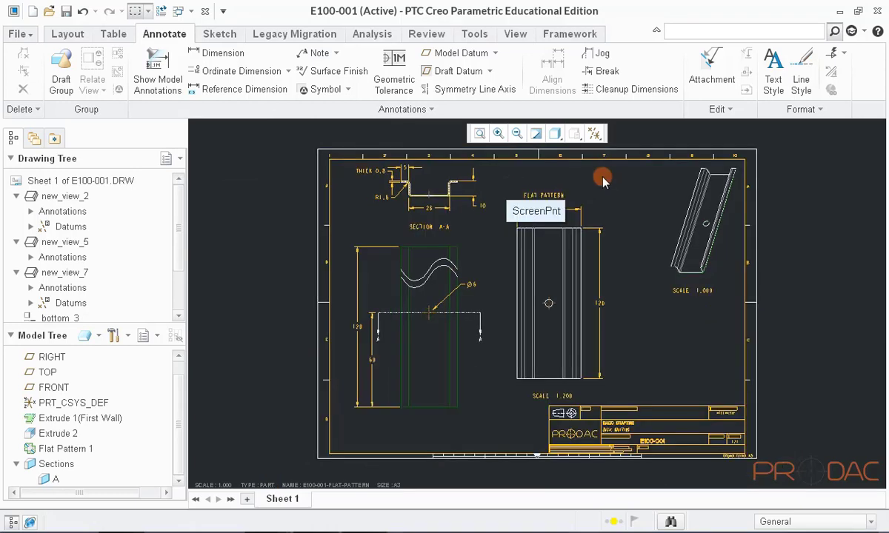
# Search the commands for CREATE SN and start the Create Snap Line command
pyautogui.click(113, 34)
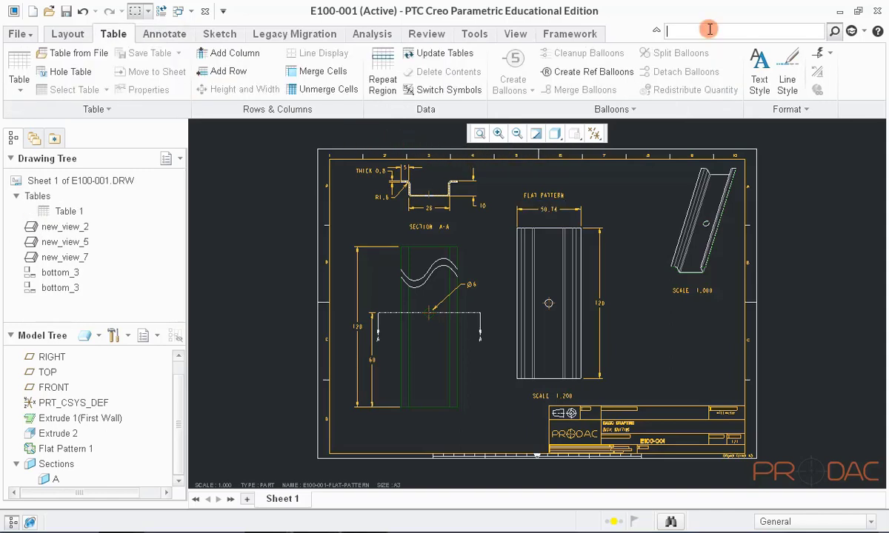
pyautogui.click(710, 29)
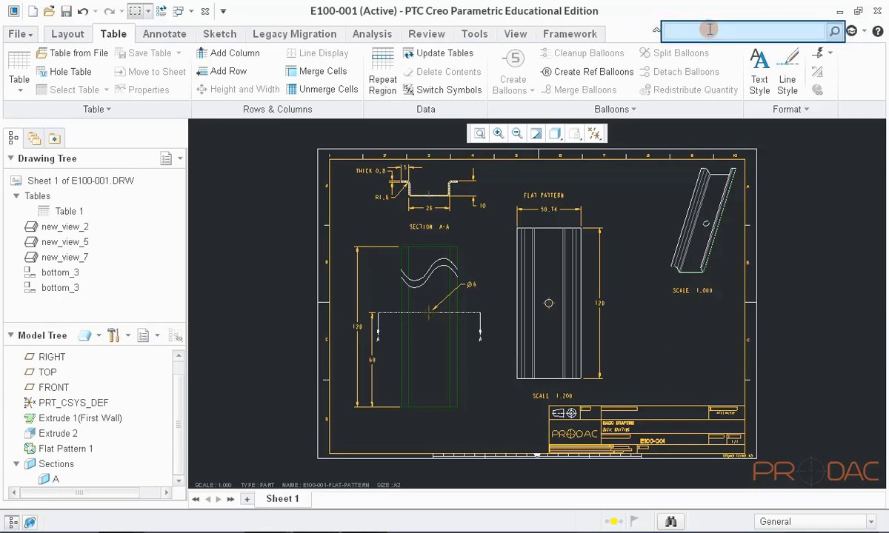
pyautogui.write('CREATE')
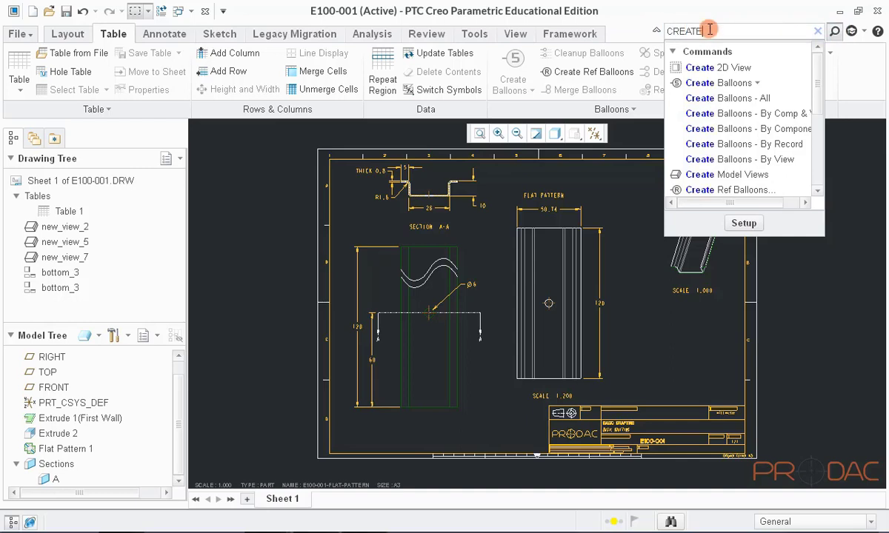
pyautogui.write(' SN')
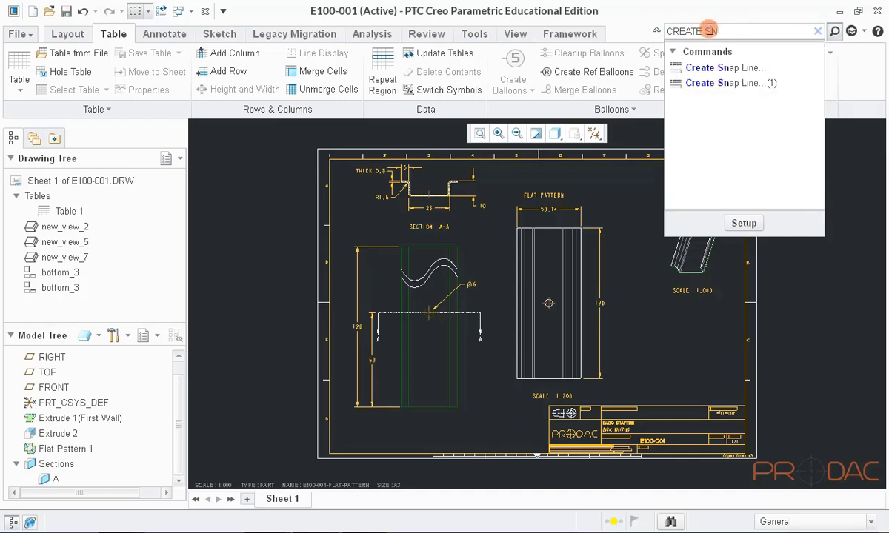
pyautogui.moveTo(715, 69)
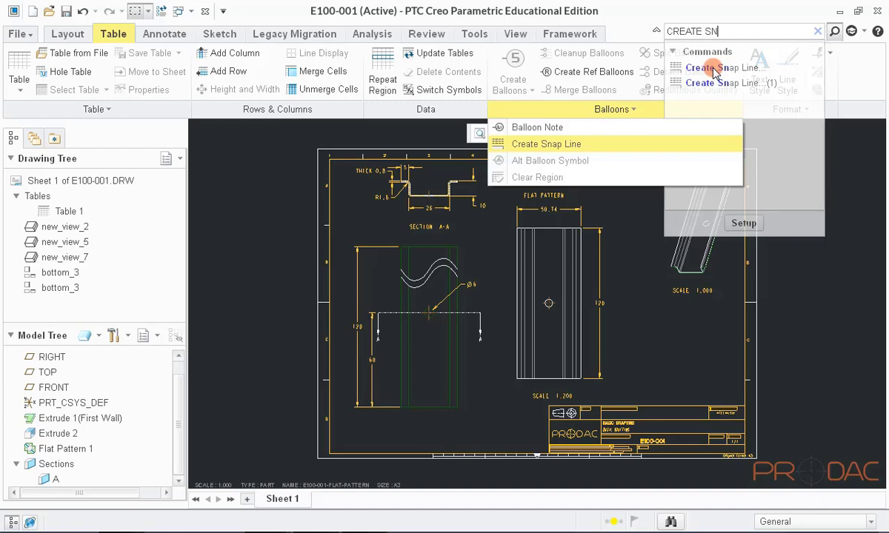
pyautogui.click(716, 69)
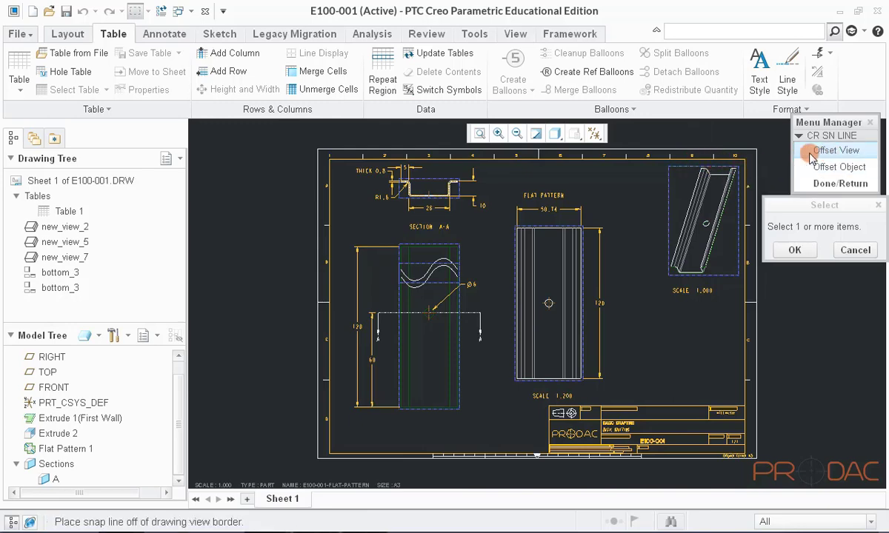
# Create one snap line offset 0.3937 outward from the left border of the SECTION A-A view
pyautogui.scroll(5, 422, 163)
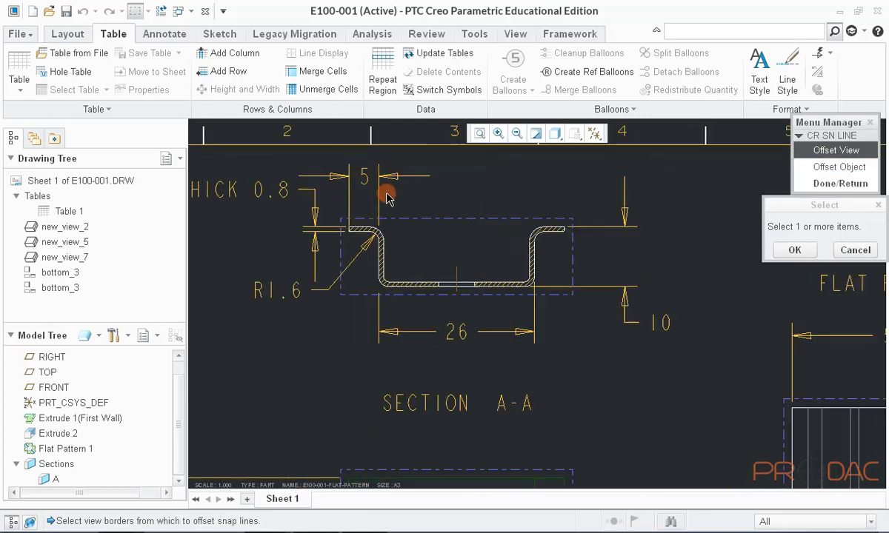
pyautogui.click(338, 255)
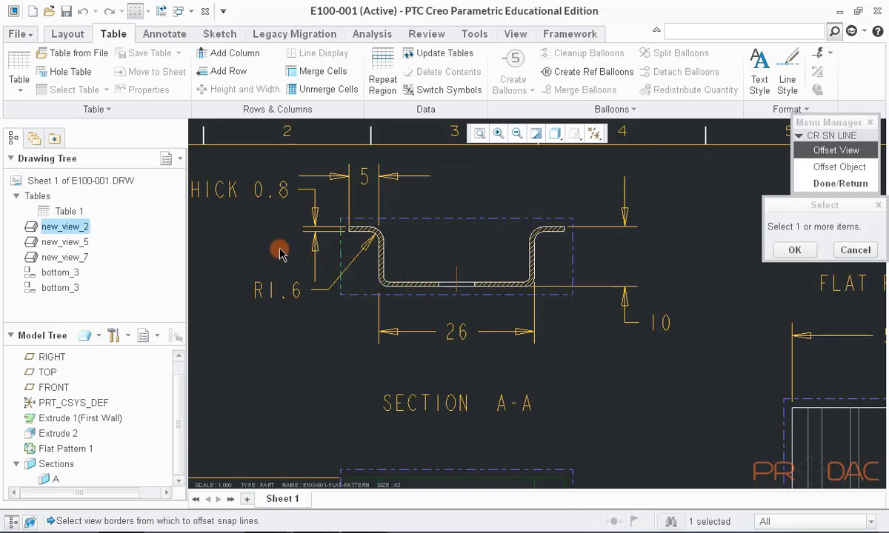
pyautogui.middleClick(287, 248)
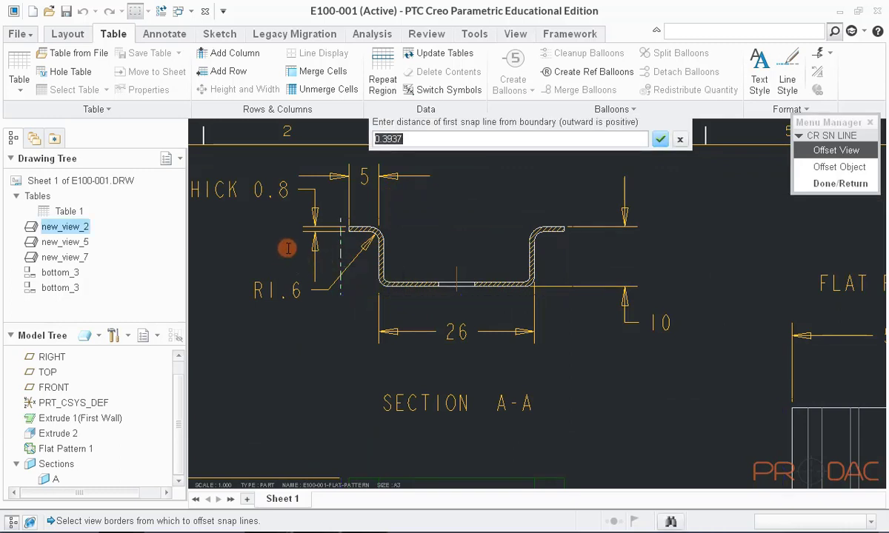
pyautogui.middleClick(288, 248)
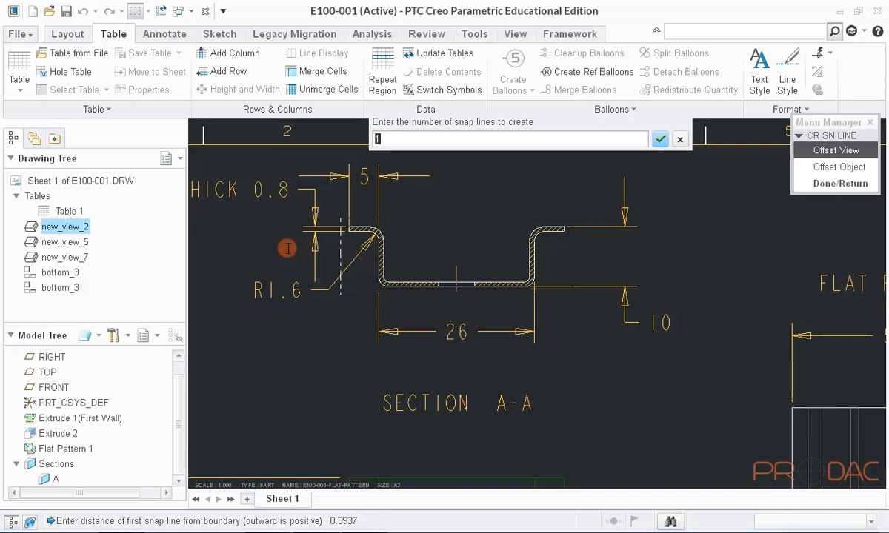
pyautogui.middleClick(288, 248)
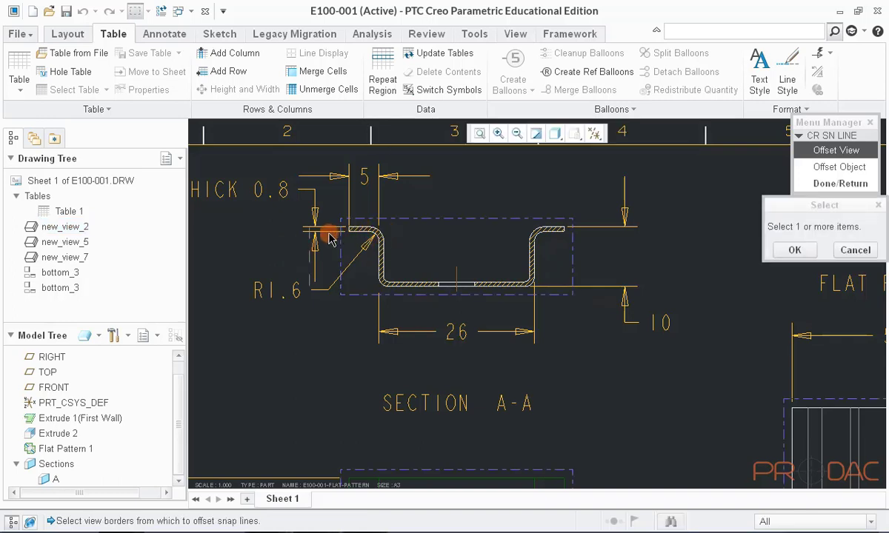
# Create a second snap line offset 0.3937 outward from the existing snap line beside the section view, and finish the command
pyautogui.click(830, 169)
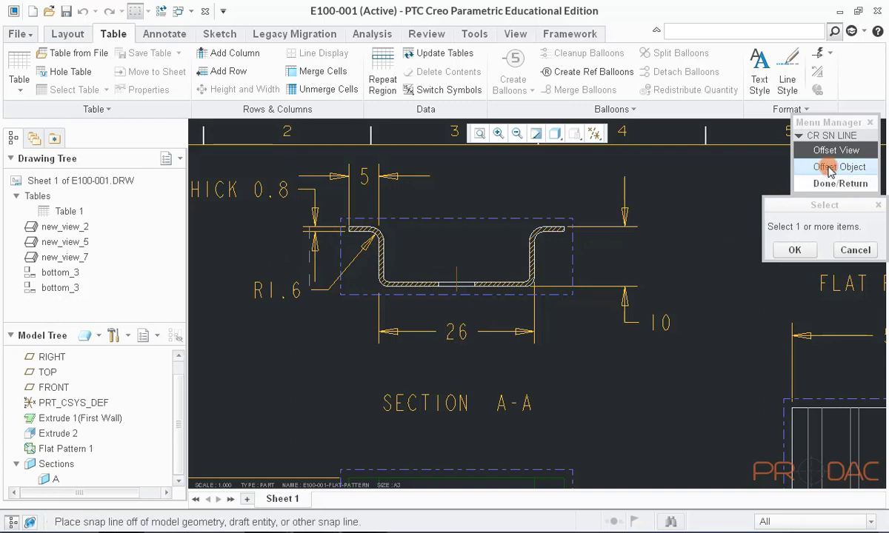
pyautogui.click(308, 257)
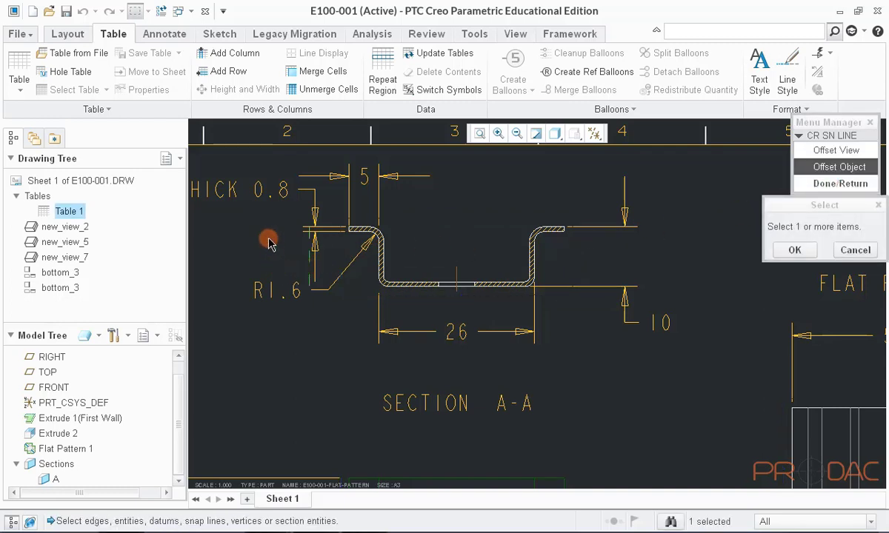
pyautogui.middleClick(696, 261)
pyautogui.press('Return')
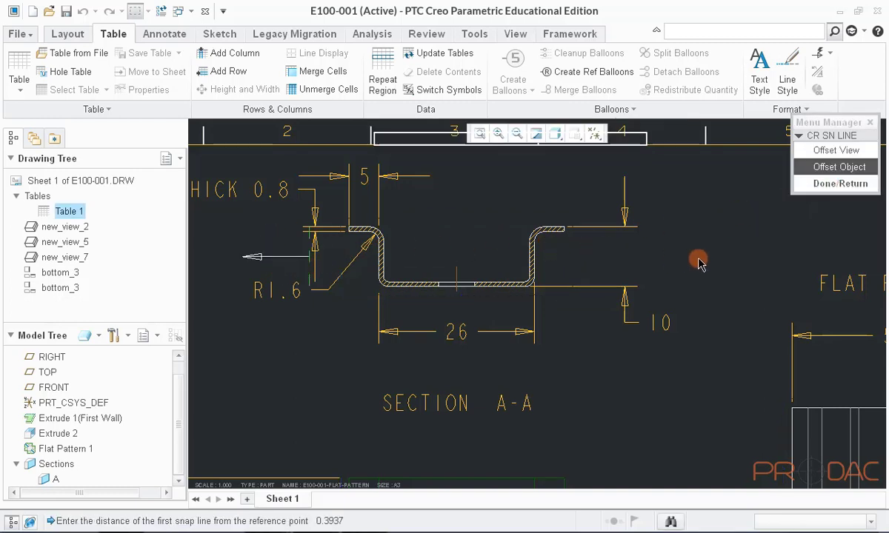
pyautogui.moveTo(662, 245); pyautogui.dragTo(669, 248, button='middle')
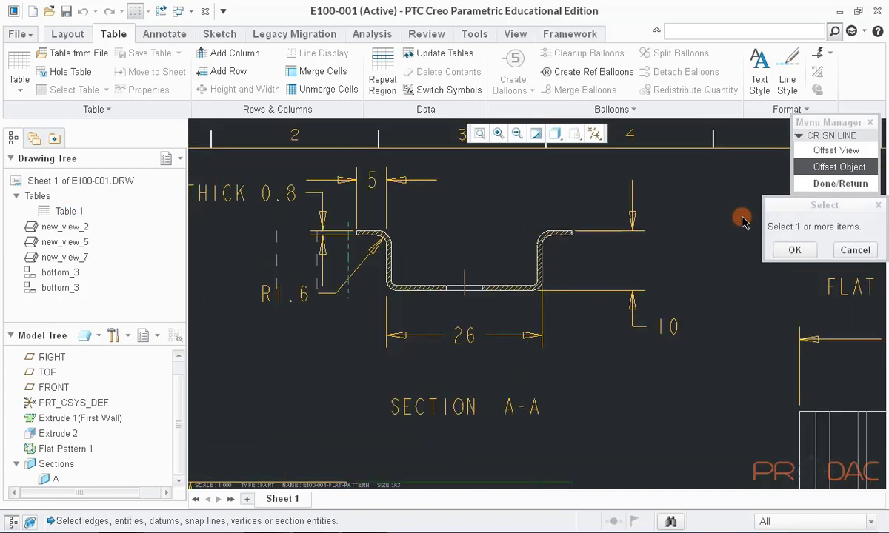
pyautogui.click(833, 184)
# Move the THICK 0.8 dimension to line up with the snap line left of the section view
pyautogui.click(689, 247)
pyautogui.scroll(2, 683, 246)
pyautogui.scroll(-3, 453, 216)
pyautogui.click(404, 213)
pyautogui.moveTo(420, 213); pyautogui.dragTo(413, 212)
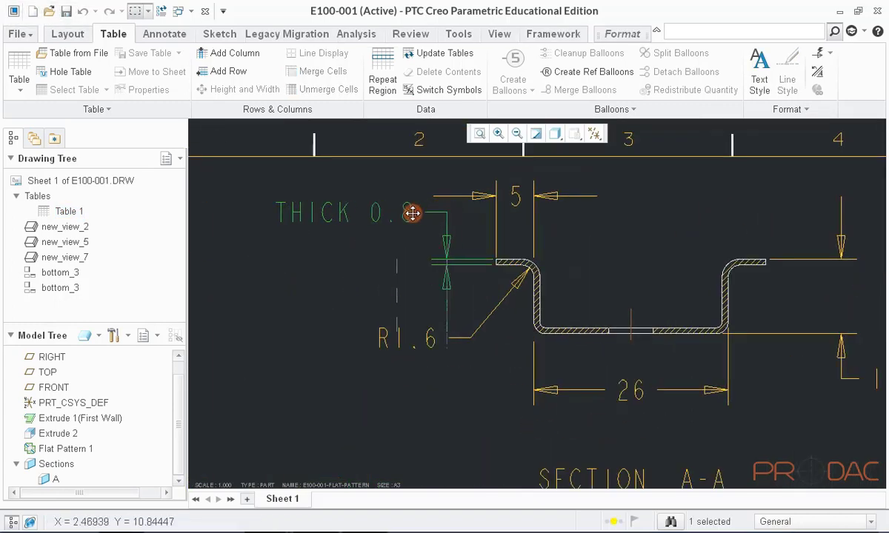
pyautogui.click(346, 285)
# Create two snap lines along the lower front view's left border, the first .5 outward and the second spaced 0.3150 from it
pyautogui.scroll(8, 330, 231)
pyautogui.scroll(-4, 394, 369)
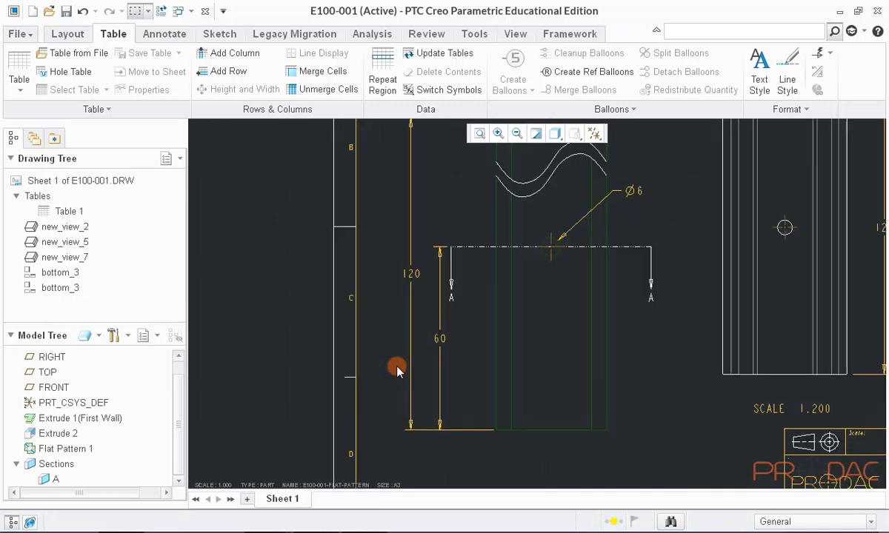
pyautogui.scroll(1, 397, 354)
pyautogui.click(637, 109)
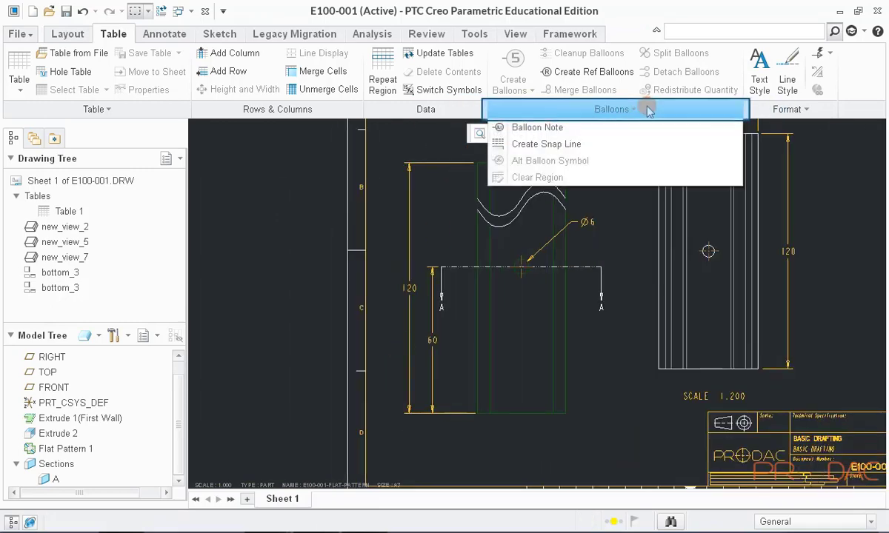
pyautogui.click(574, 143)
pyautogui.click(446, 297)
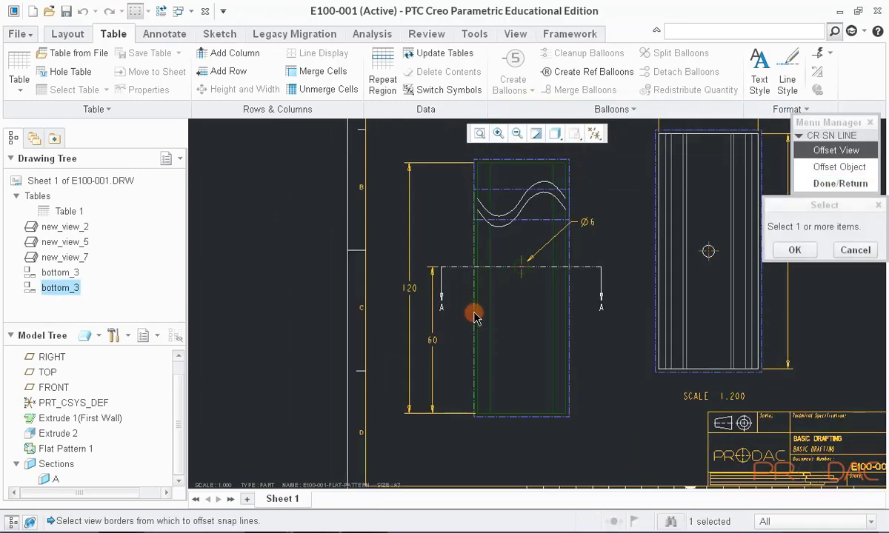
pyautogui.middleClick(428, 236)
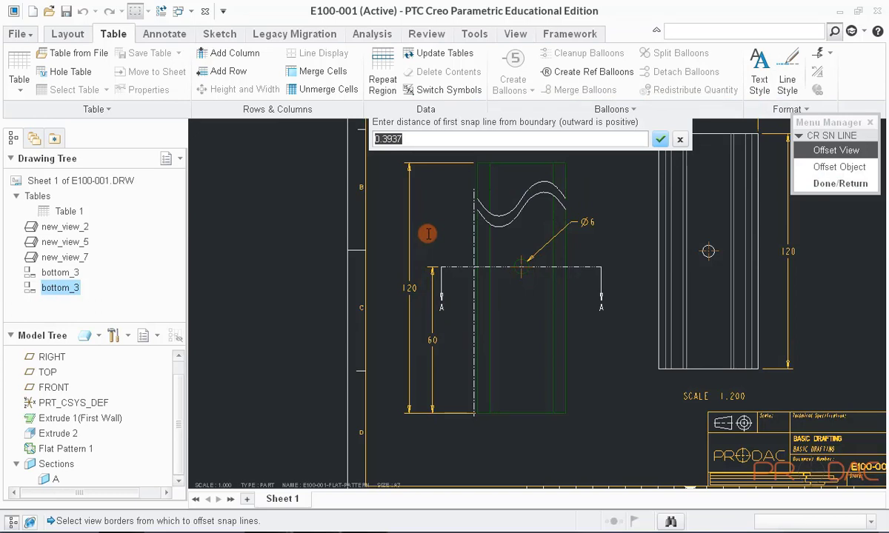
pyautogui.press('BackSpace')
pyautogui.write('.5')
pyautogui.press('Return')
pyautogui.press('Return')
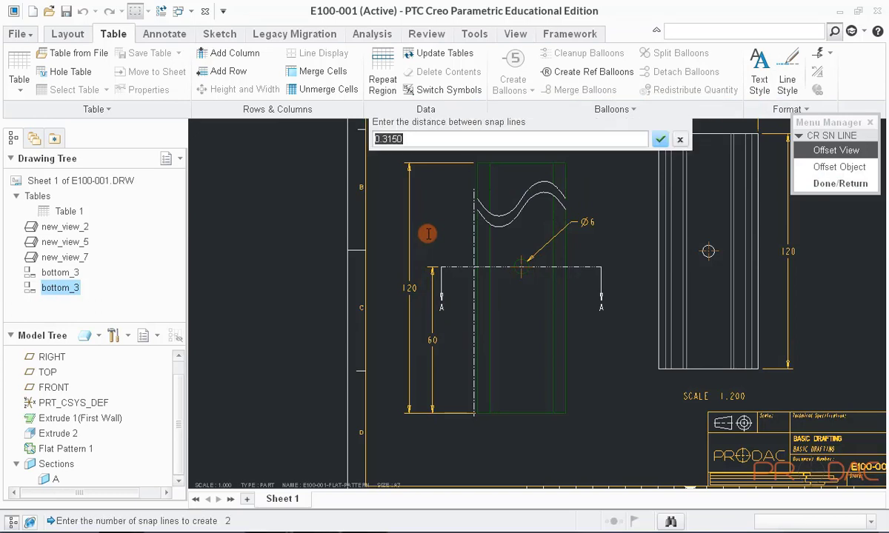
pyautogui.press('Return')
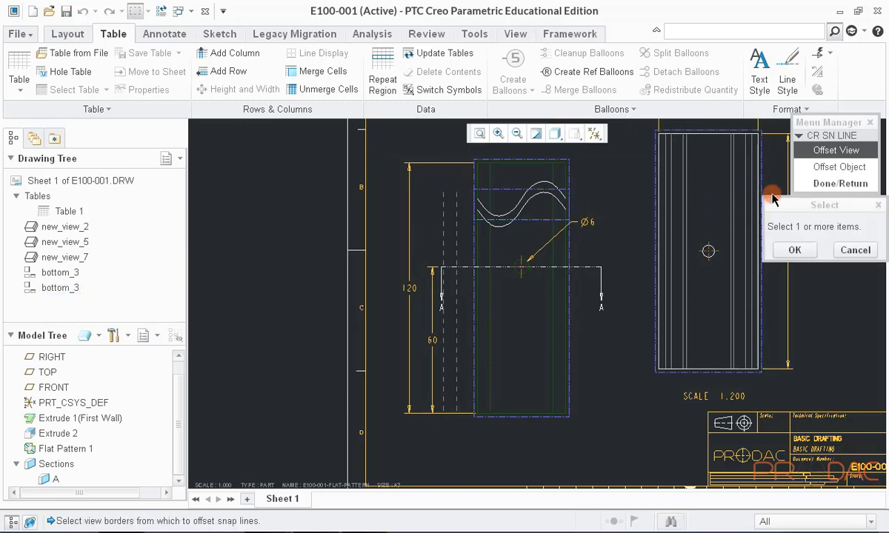
pyautogui.click(812, 185)
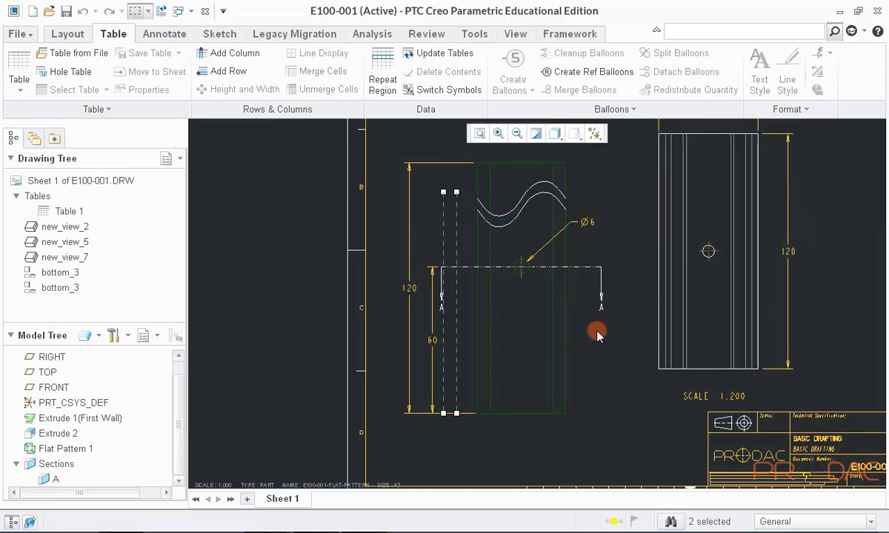
pyautogui.click(597, 332)
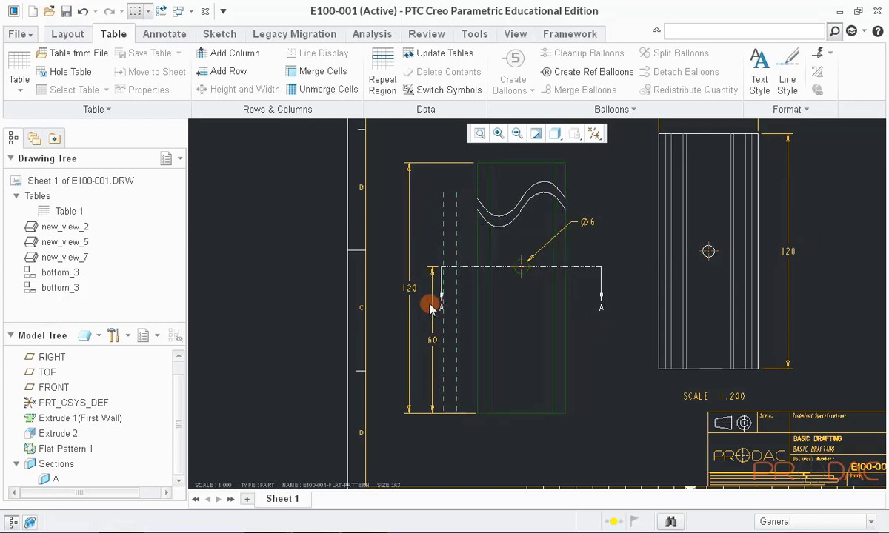
# Set the outer snap line's spacing to .9 and change it to 1.1, and set the inner snap line's spacing to .75
pyautogui.doubleClick(445, 242)
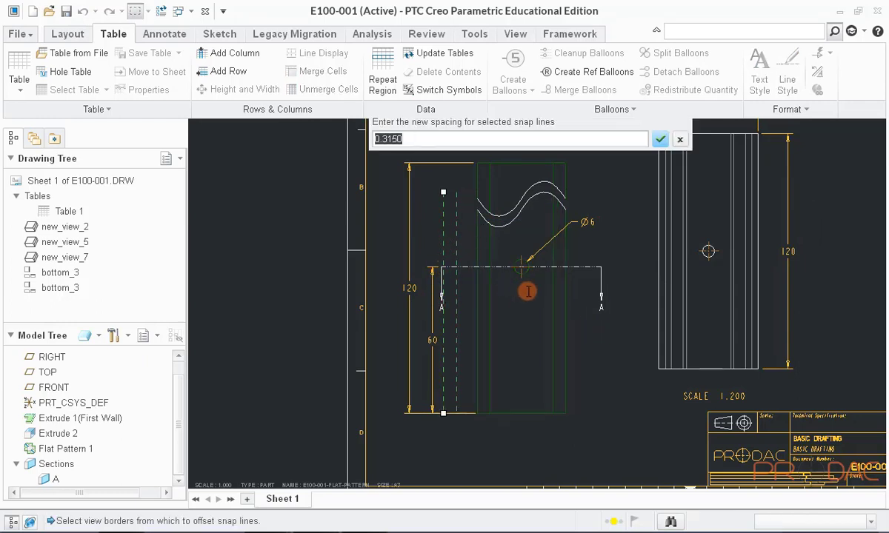
pyautogui.press('BackSpace')
pyautogui.press('Return')
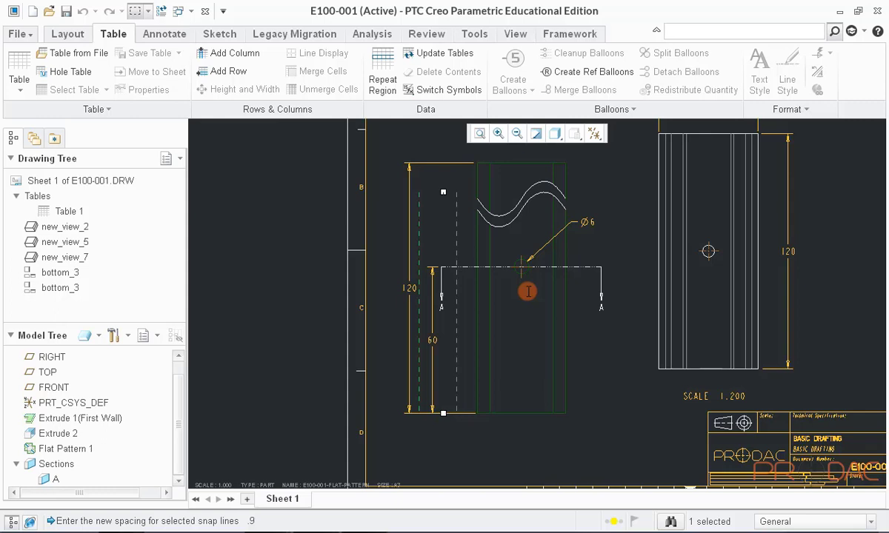
pyautogui.doubleClick(418, 246)
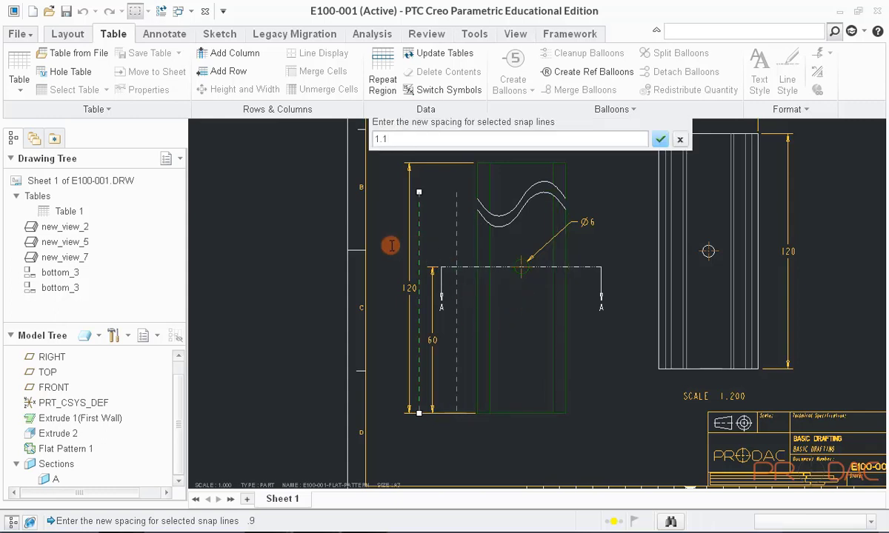
pyautogui.press('Return')
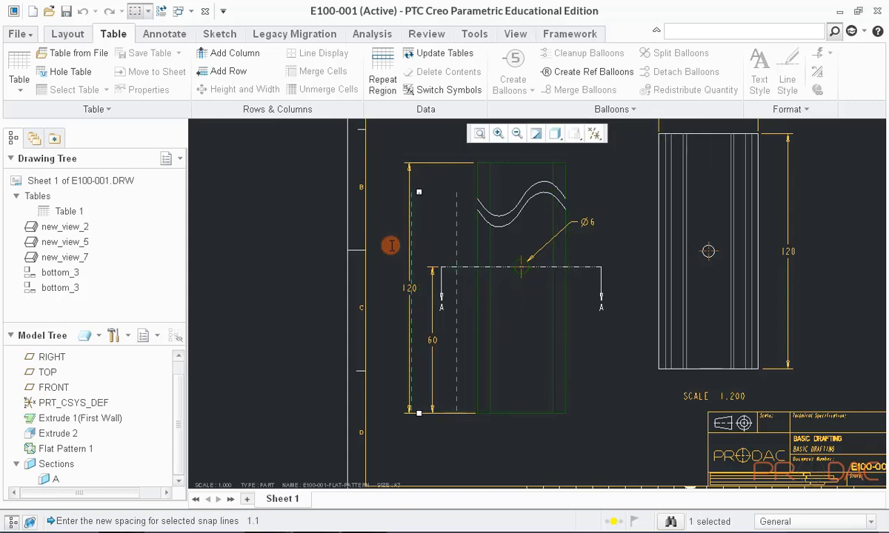
pyautogui.doubleClick(457, 221)
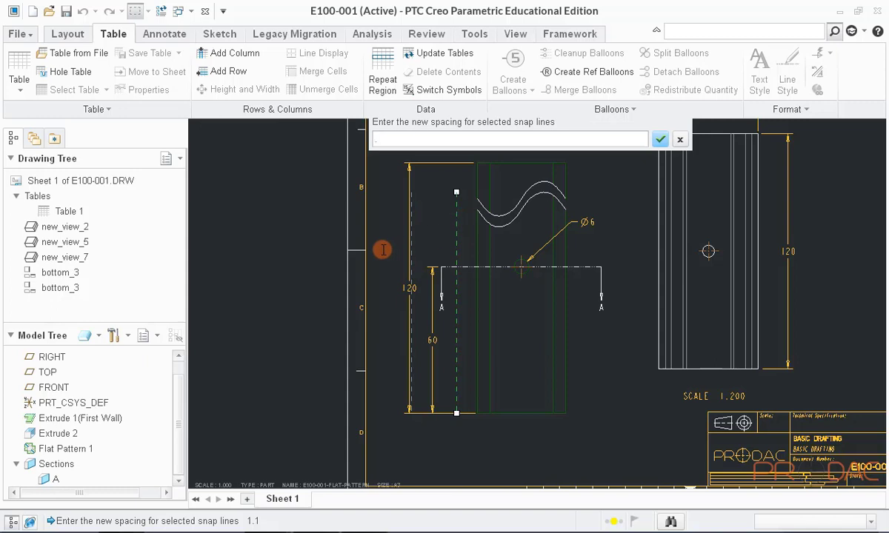
pyautogui.press('Return')
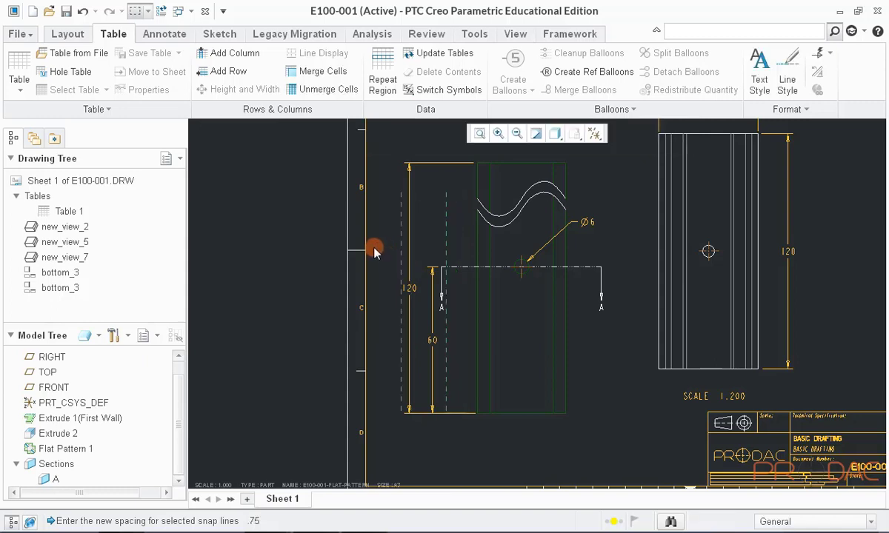
# Move the front view's inner snap line outward and its outer one back inward, about 0.63 apart, and accept that spacing
pyautogui.scroll(2, 407, 294)
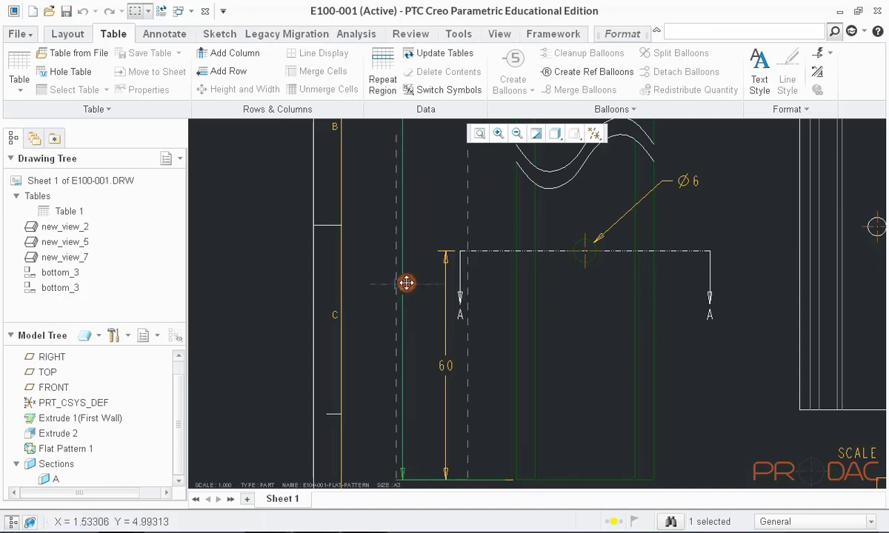
pyautogui.moveTo(469, 315); pyautogui.dragTo(438, 352)
pyautogui.click(366, 327)
pyautogui.moveTo(366, 326); pyautogui.dragTo(396, 312)
pyautogui.click(366, 306)
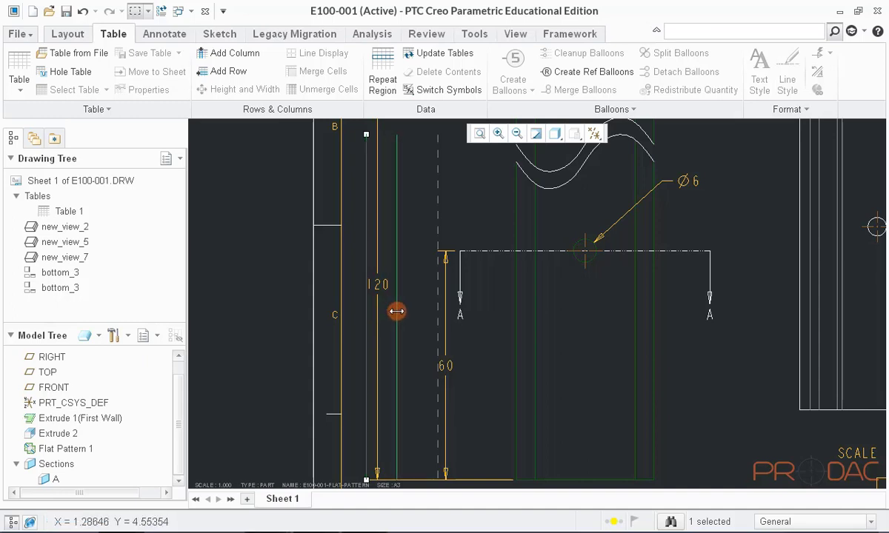
pyautogui.click(404, 303)
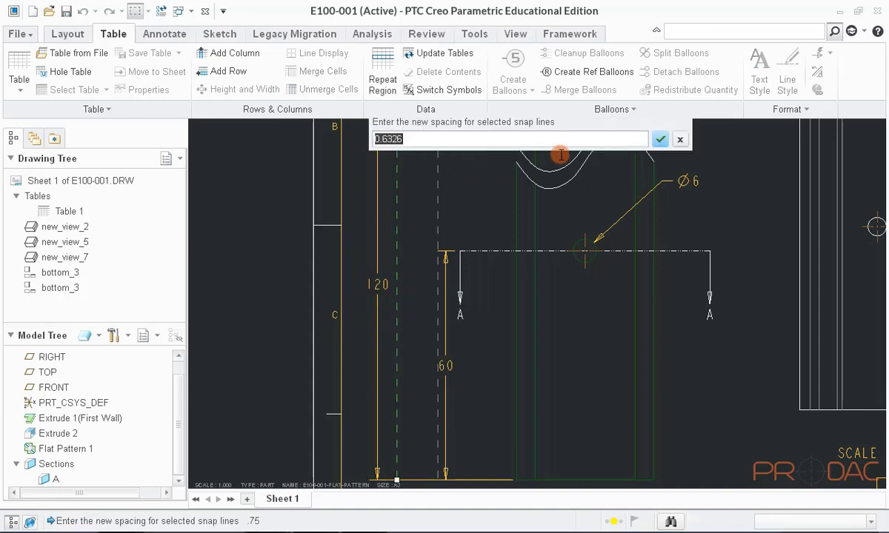
pyautogui.press('Return')
# Align the front view's 120 dimension with the outer snap line and its 60 dimension with the inner snap line
pyautogui.moveTo(373, 286); pyautogui.dragTo(397, 283)
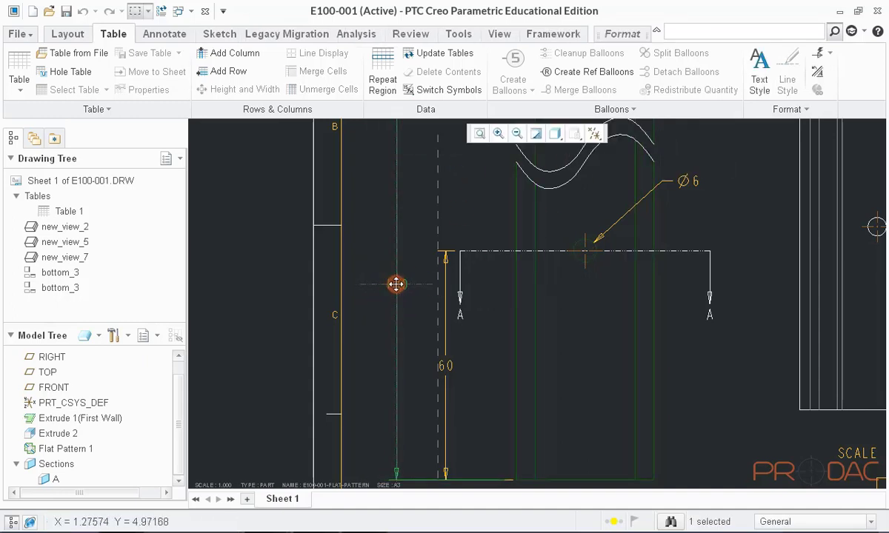
pyautogui.click(446, 365)
pyautogui.moveTo(445, 365); pyautogui.dragTo(437, 365)
pyautogui.click(421, 367)
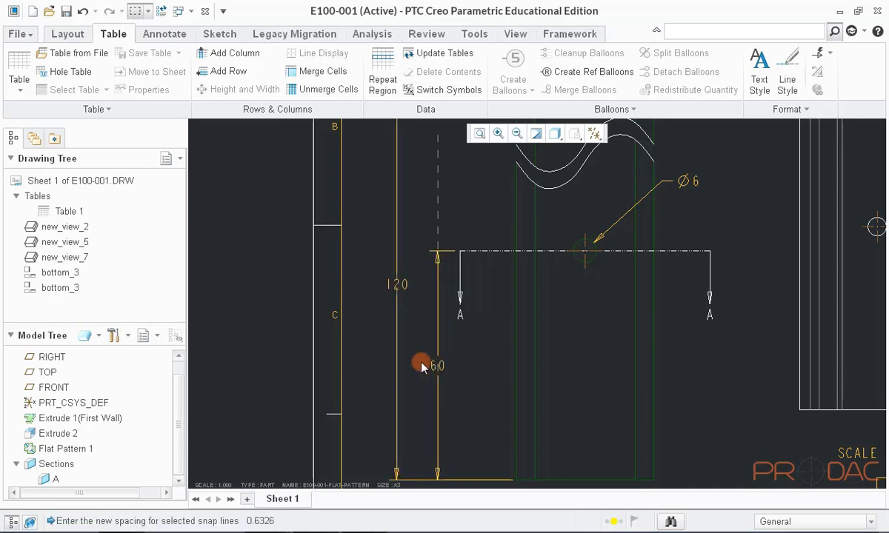
# Change the font of the FLAT PATTERN note above the flat pattern view to leroy
pyautogui.click(480, 135)
pyautogui.click(481, 430)
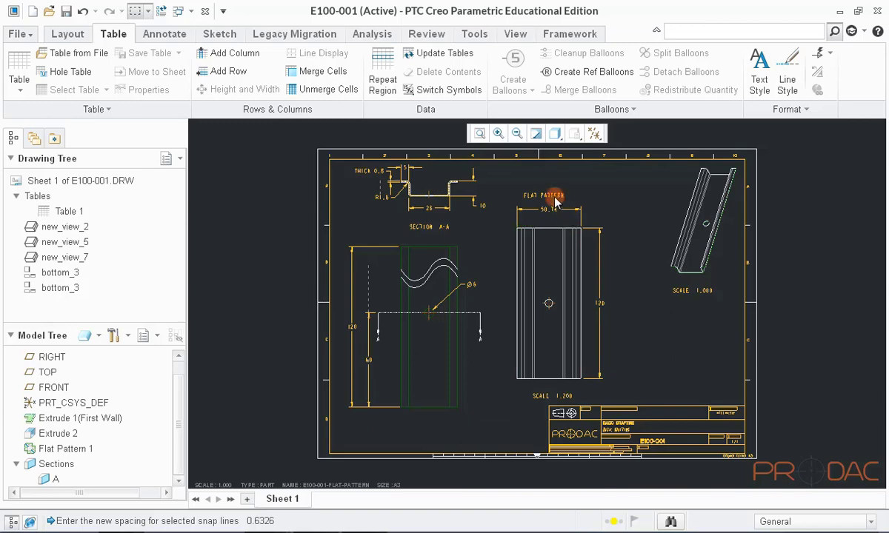
pyautogui.scroll(3, 551, 183)
pyautogui.scroll(2, 552, 183)
pyautogui.click(558, 239)
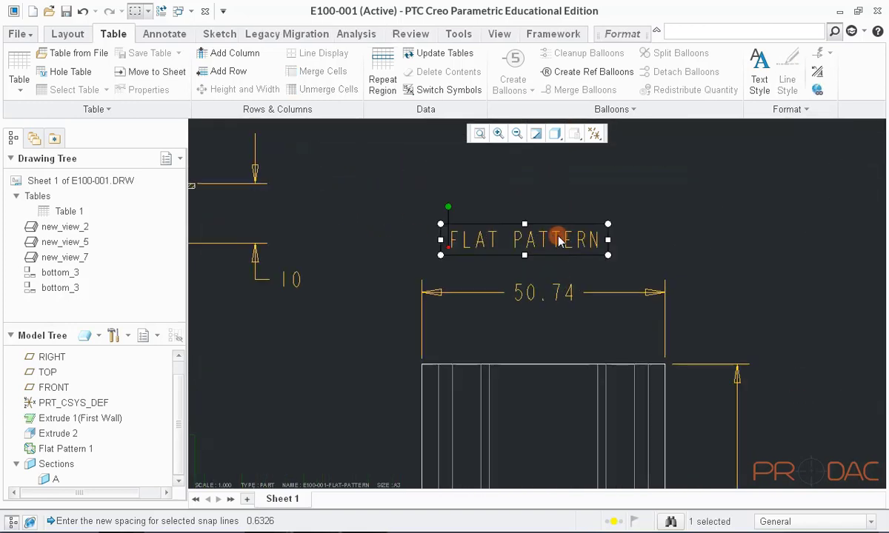
pyautogui.doubleClick(598, 243)
pyautogui.moveTo(599, 243); pyautogui.dragTo(439, 247)
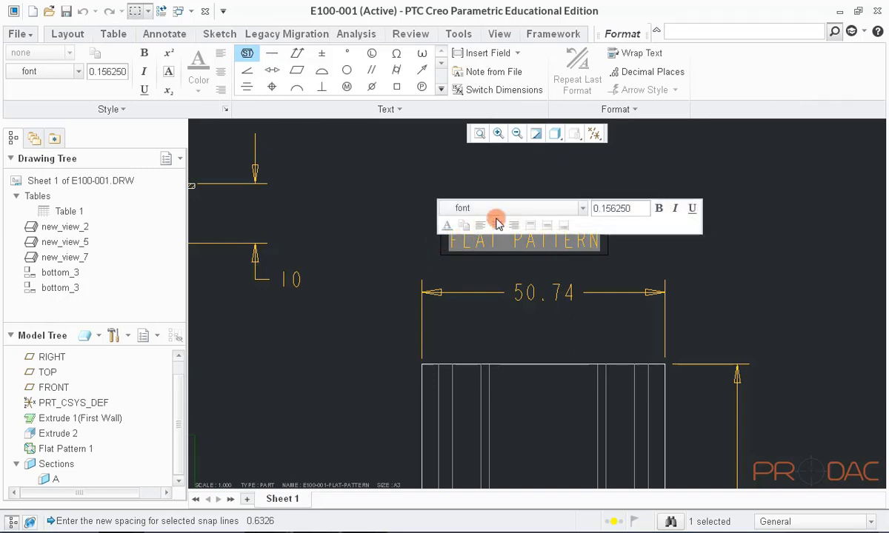
pyautogui.click(582, 208)
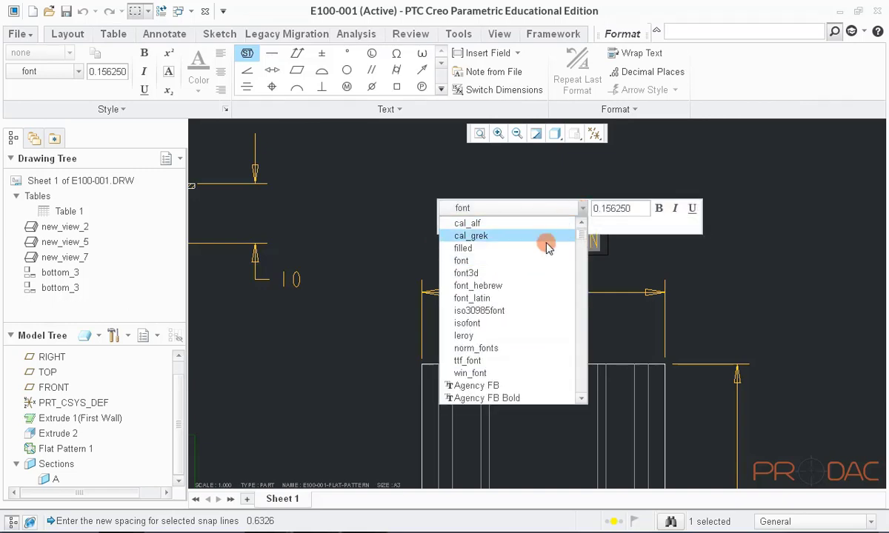
pyautogui.click(478, 336)
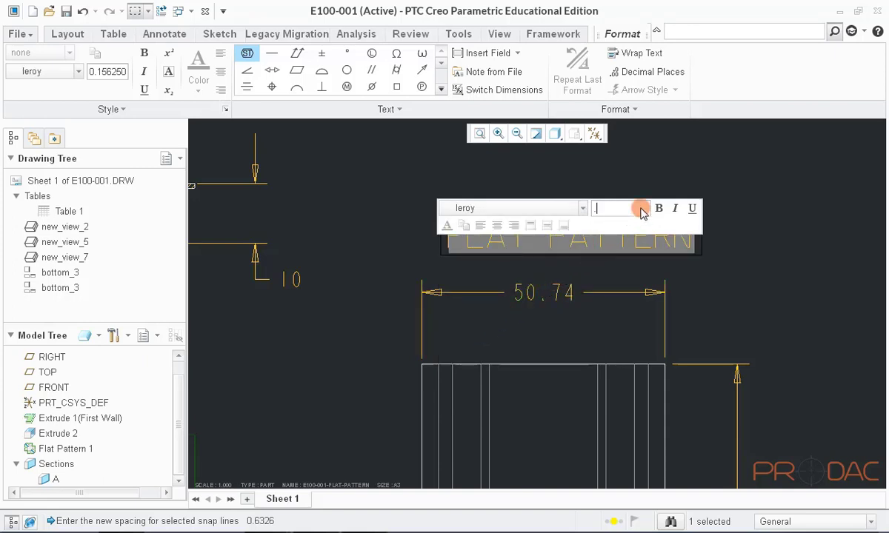
# Set the FLAT PATTERN note's text height to .15 and make it bold and underlined
pyautogui.click(642, 212)
pyautogui.write('.15')
pyautogui.press('Return')
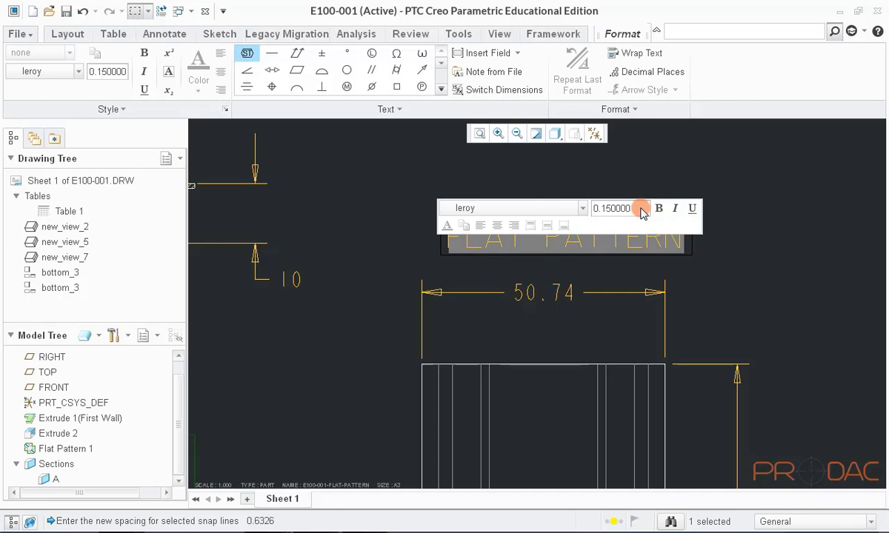
pyautogui.click(657, 208)
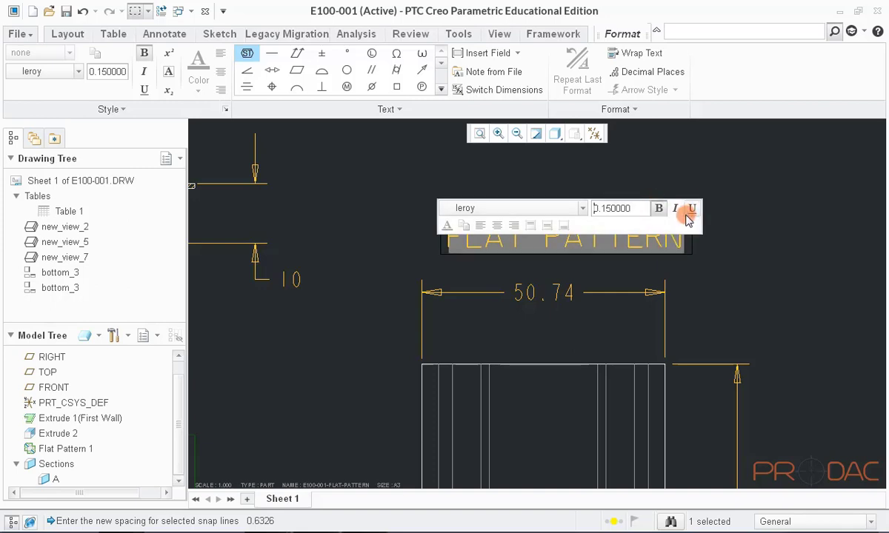
pyautogui.click(689, 212)
pyautogui.click(726, 211)
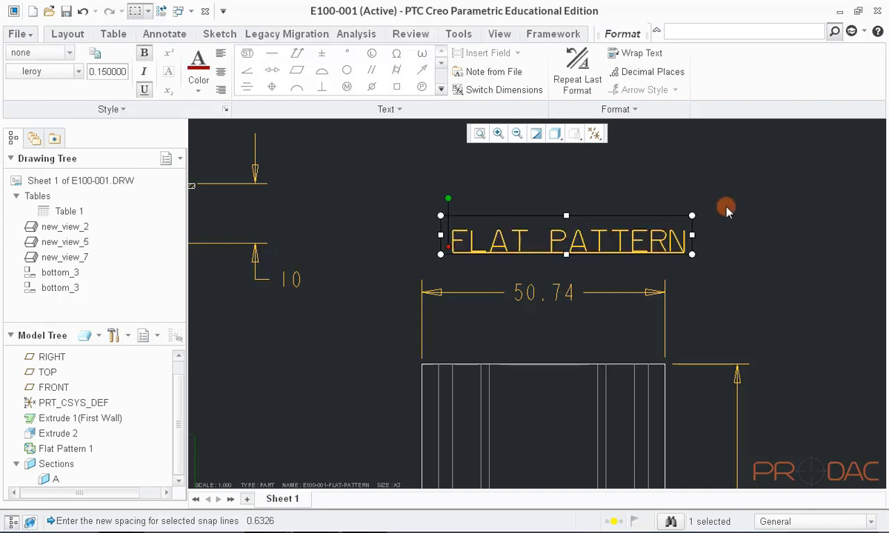
pyautogui.click(767, 195)
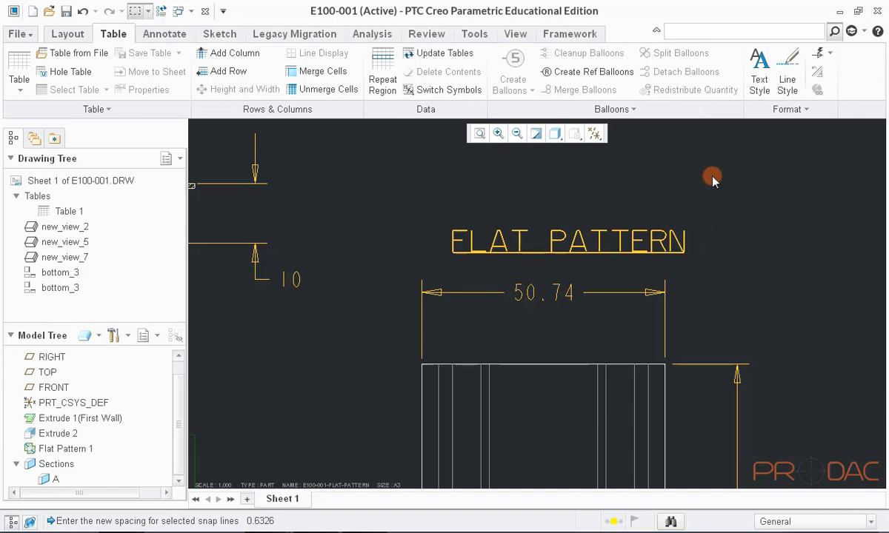
# Move the FLAT PATTERN note so that it sits centred above the flat pattern view's width dimension
pyautogui.scroll(-2, 711, 175)
pyautogui.click(533, 202)
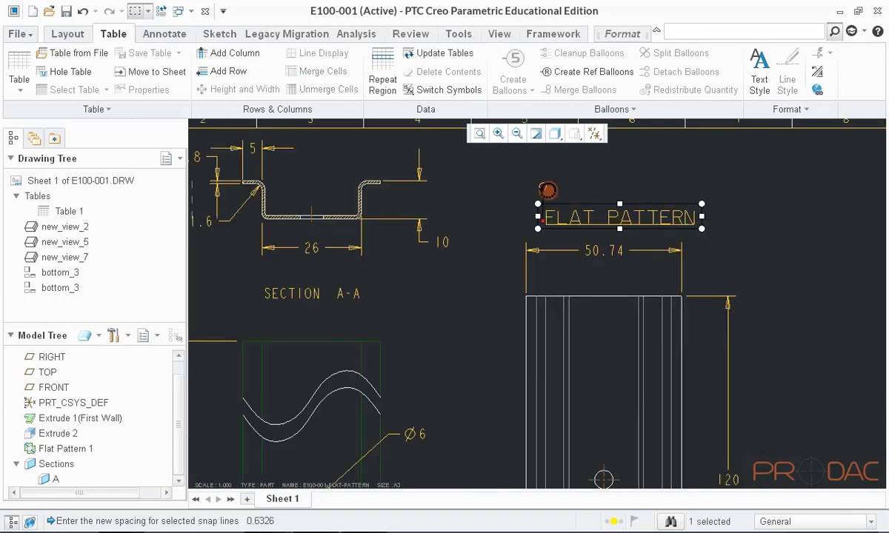
pyautogui.moveTo(572, 207); pyautogui.dragTo(563, 207)
pyautogui.click(624, 172)
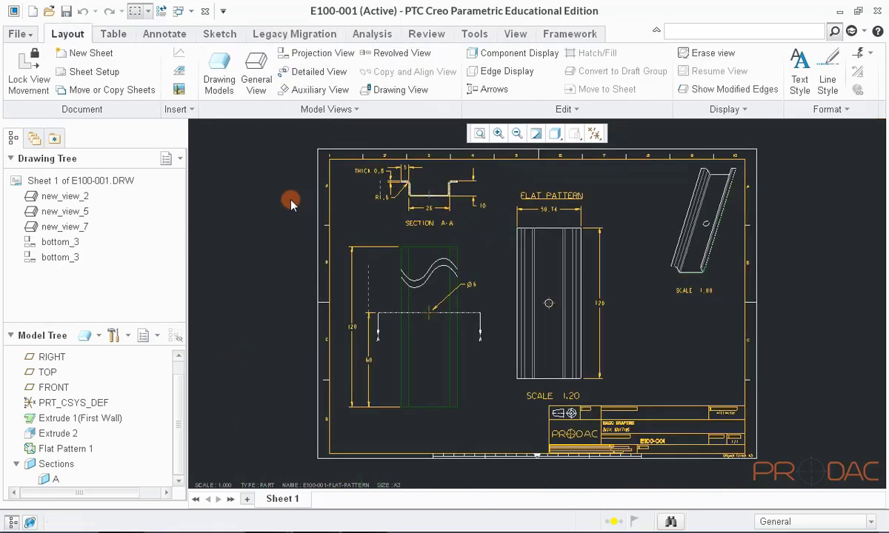
# Open the drawing's detail options and examine the text_height and text_thickness options
pyautogui.click(18, 34)
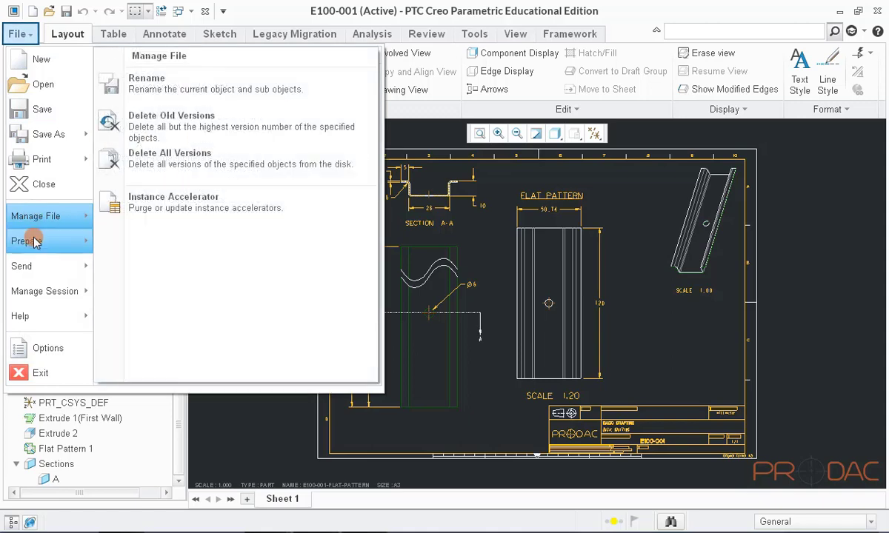
pyautogui.moveTo(34, 241)
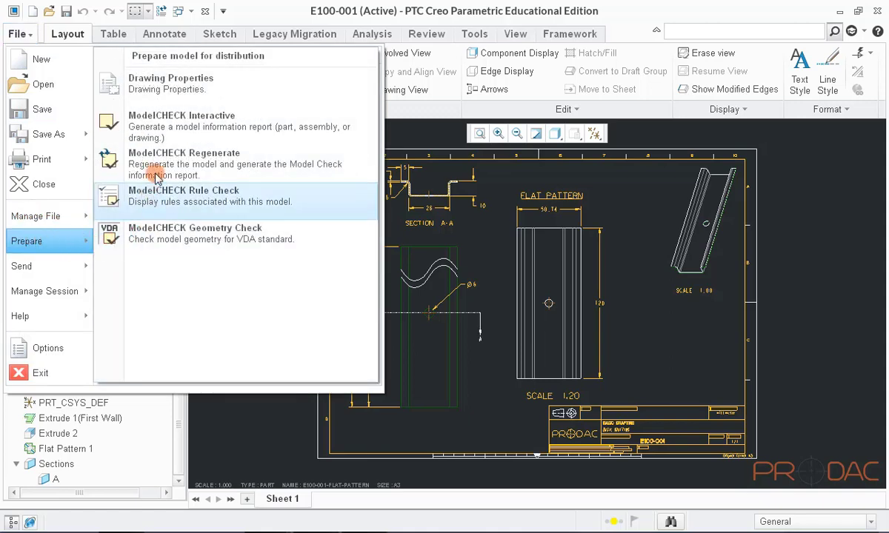
pyautogui.click(169, 89)
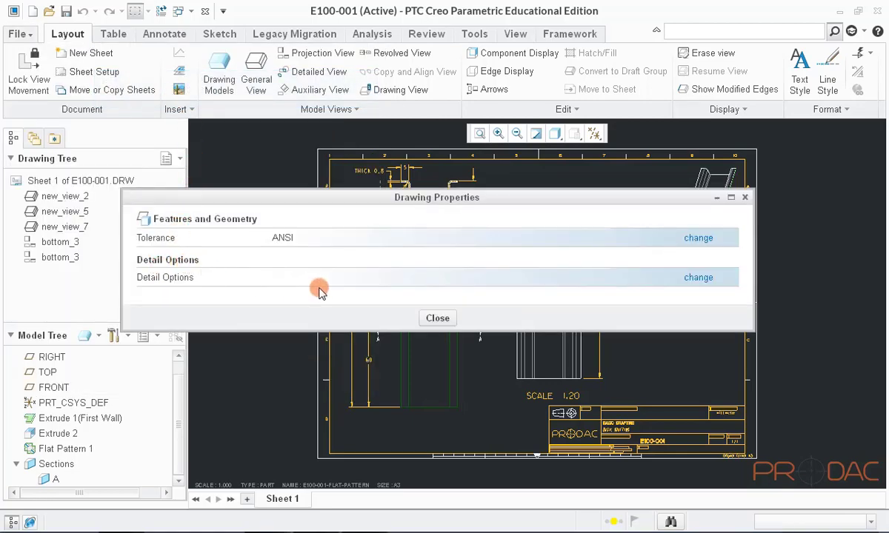
pyautogui.click(699, 277)
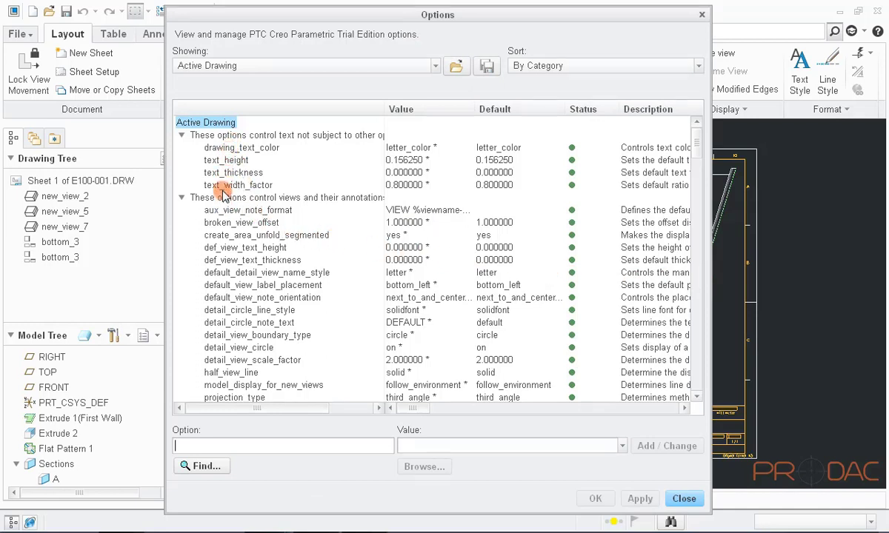
pyautogui.click(224, 160)
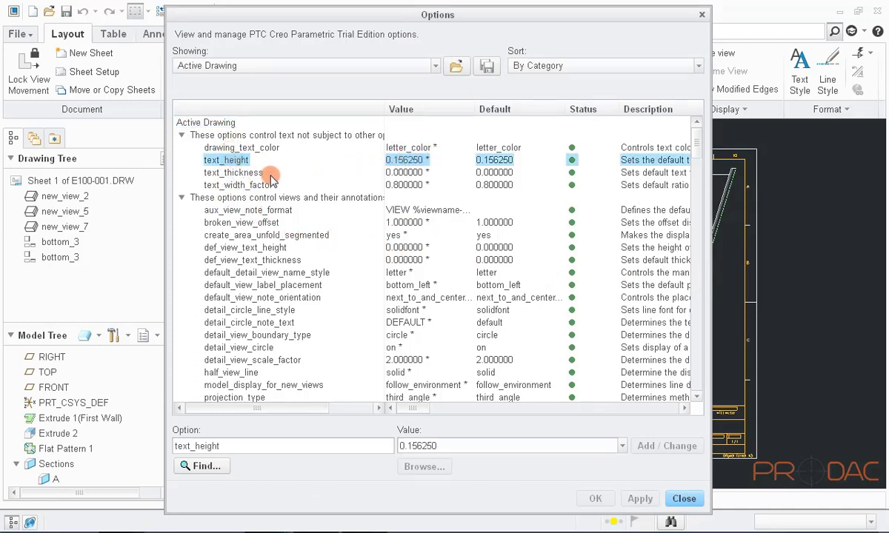
pyautogui.click(224, 172)
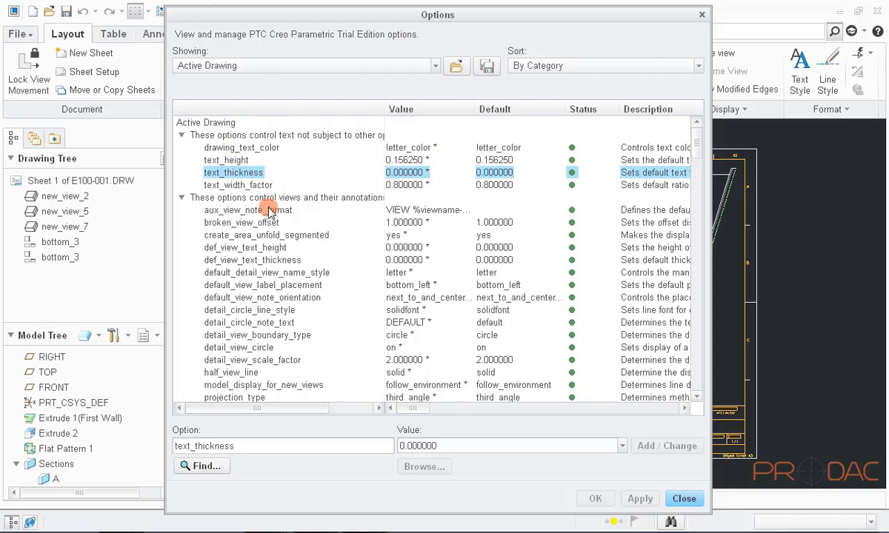
# Find the arrow_style detail option, set it to filled and apply the change
pyautogui.doubleClick(248, 447)
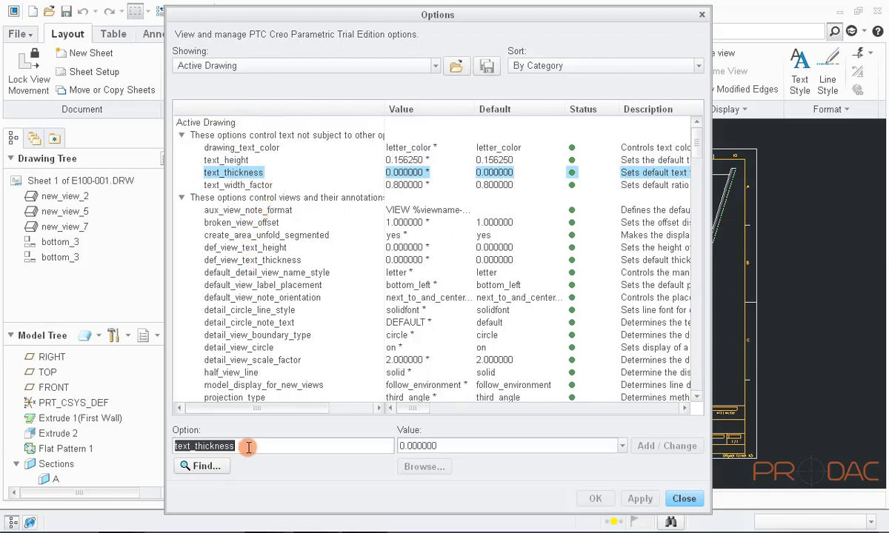
pyautogui.write('arrow_style')
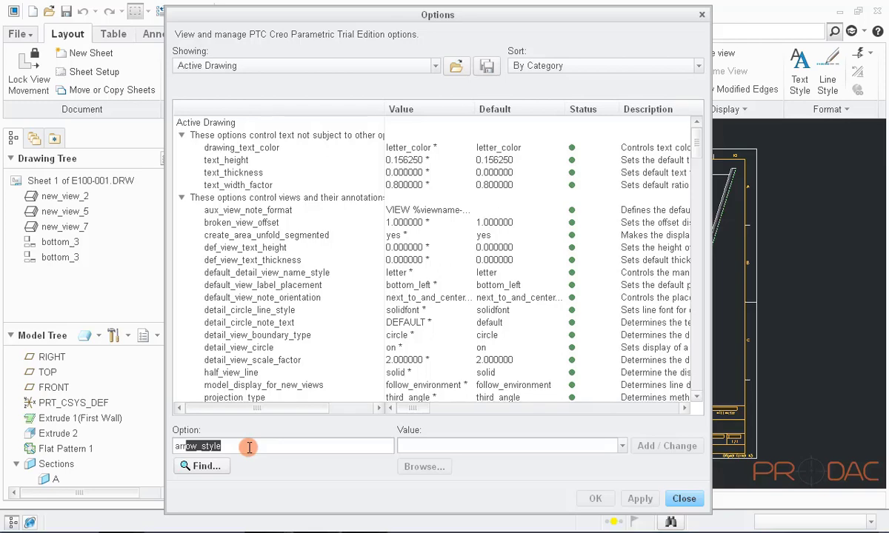
pyautogui.press('Return')
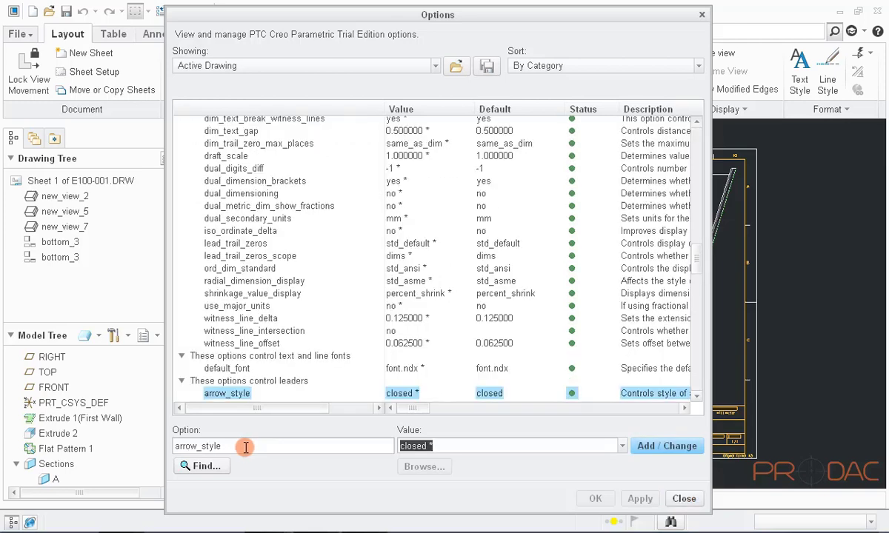
pyautogui.scroll(-1, 330, 348)
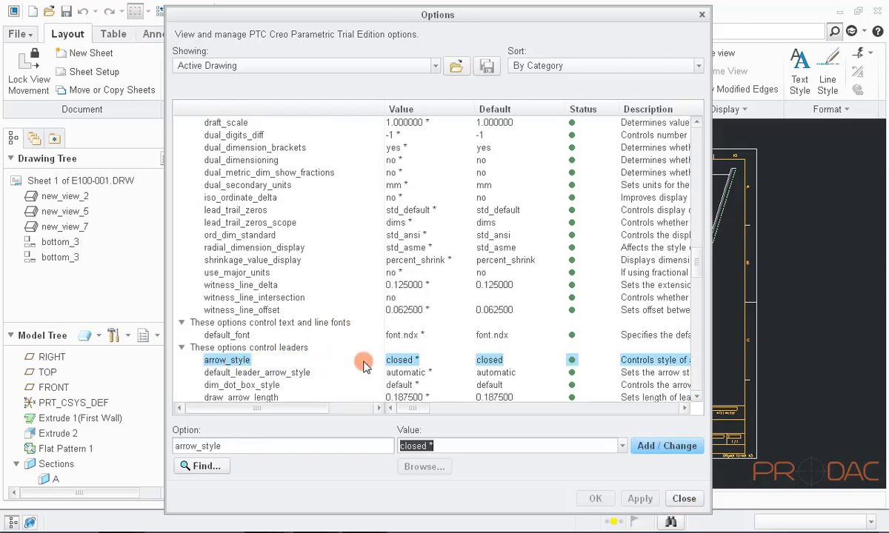
pyautogui.click(626, 449)
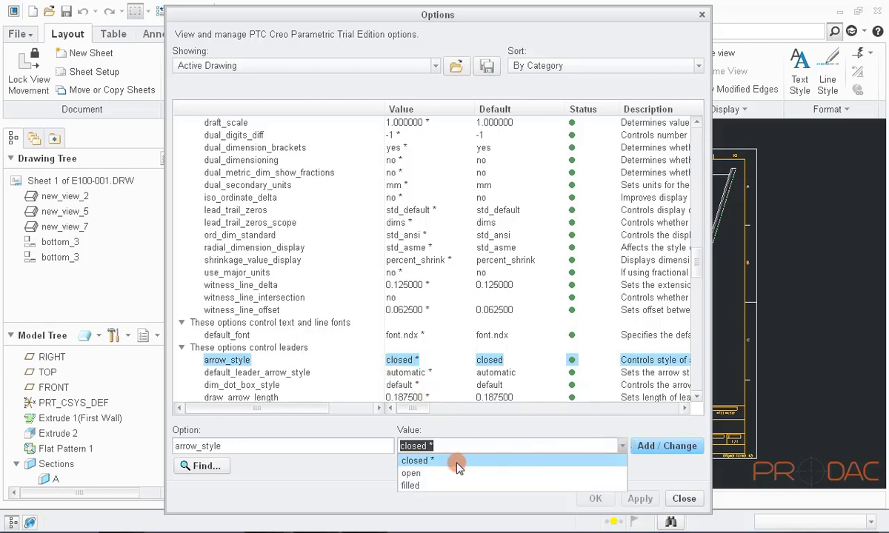
pyautogui.click(411, 486)
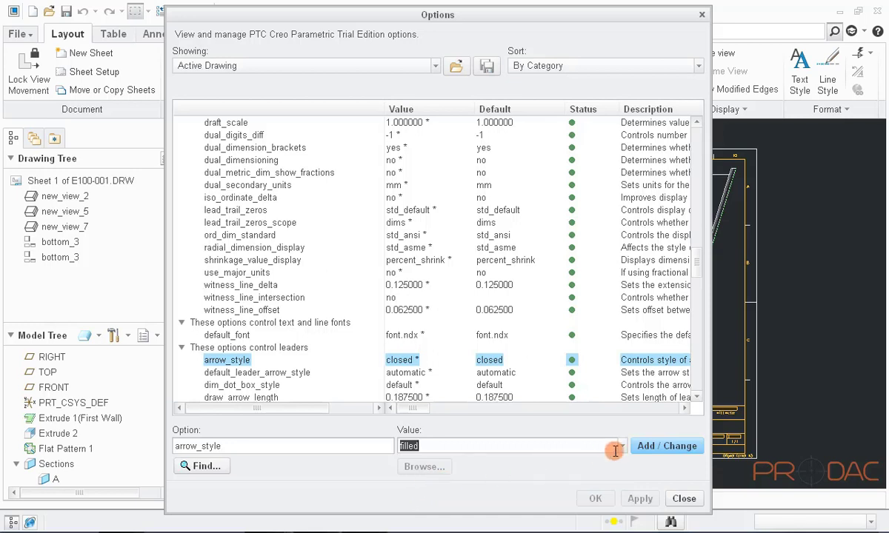
pyautogui.click(649, 446)
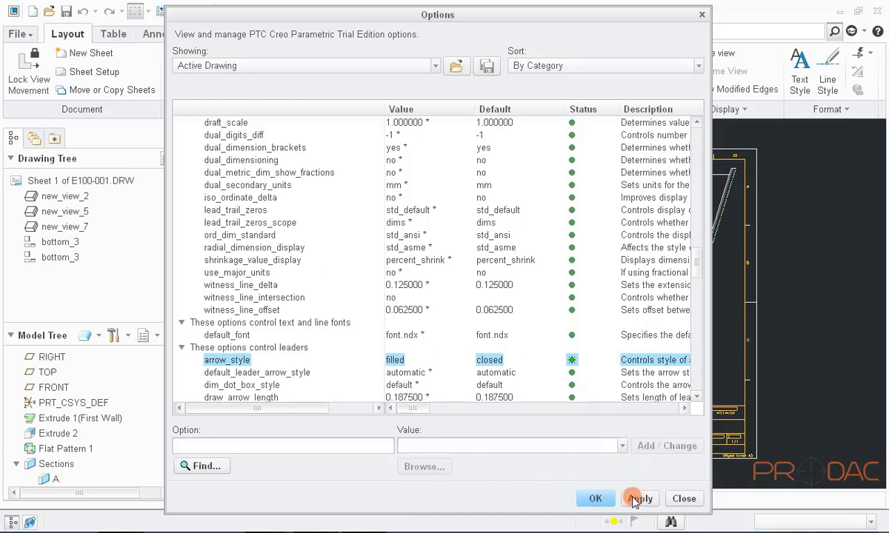
pyautogui.click(639, 498)
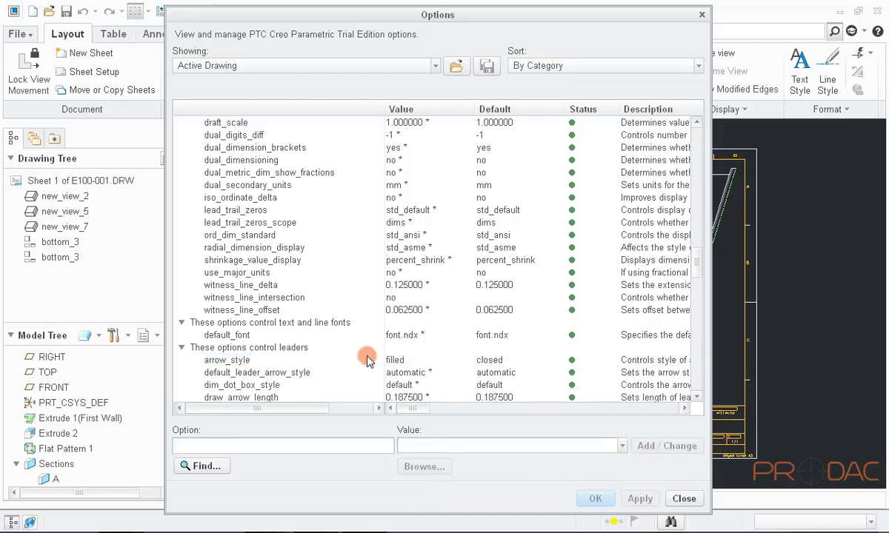
# Examine the draw_arrow_width and draw_arrow_length detail options and close the drawing options
pyautogui.scroll(-1, 270, 354)
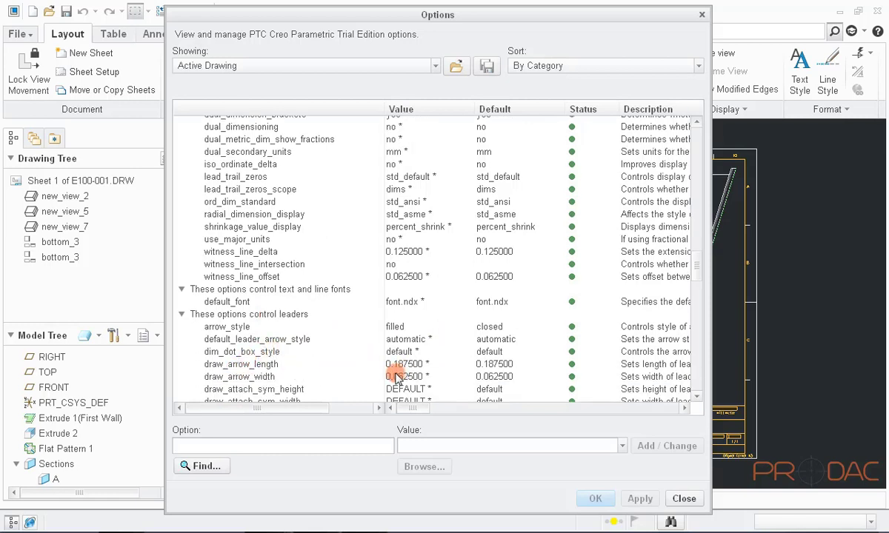
pyautogui.click(396, 377)
pyautogui.click(390, 365)
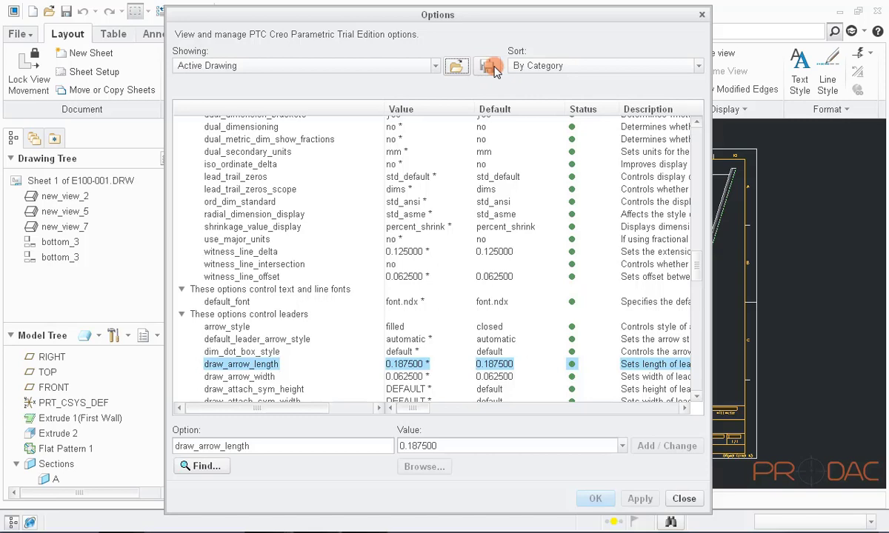
pyautogui.press('Escape')
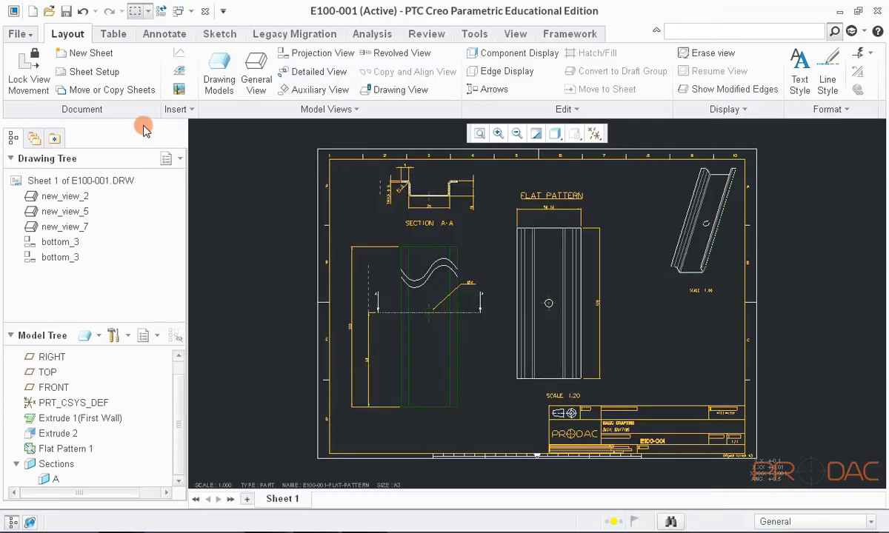
# Set up a PDF export of the drawing in monochrome, review its content settings and accept them
pyautogui.click(33, 37)
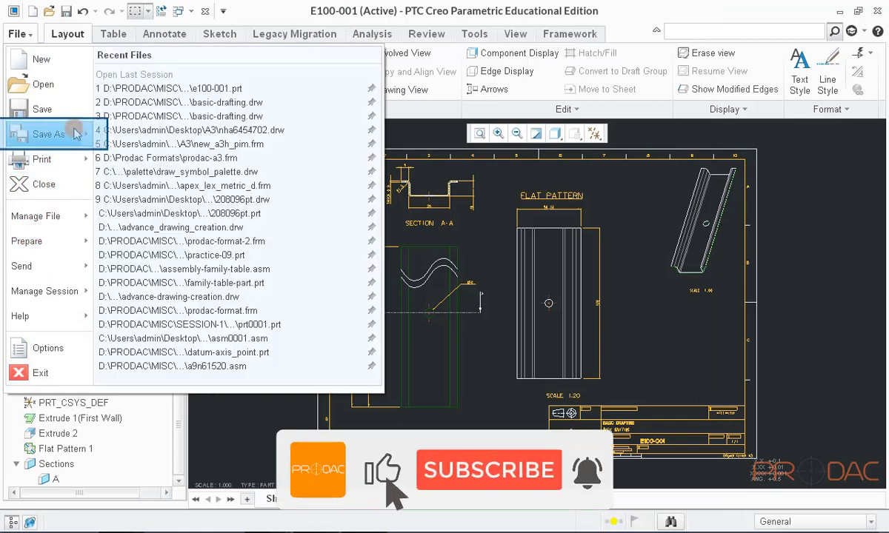
pyautogui.moveTo(87, 132)
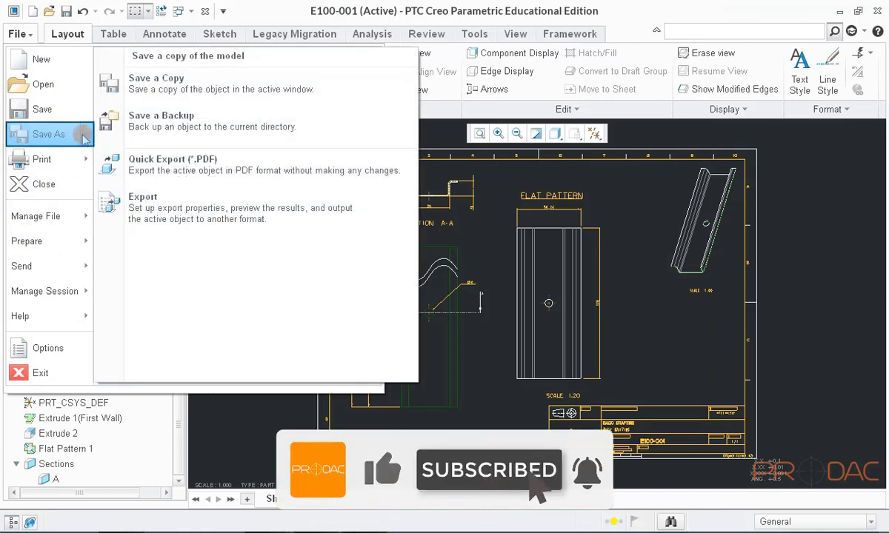
pyautogui.click(166, 202)
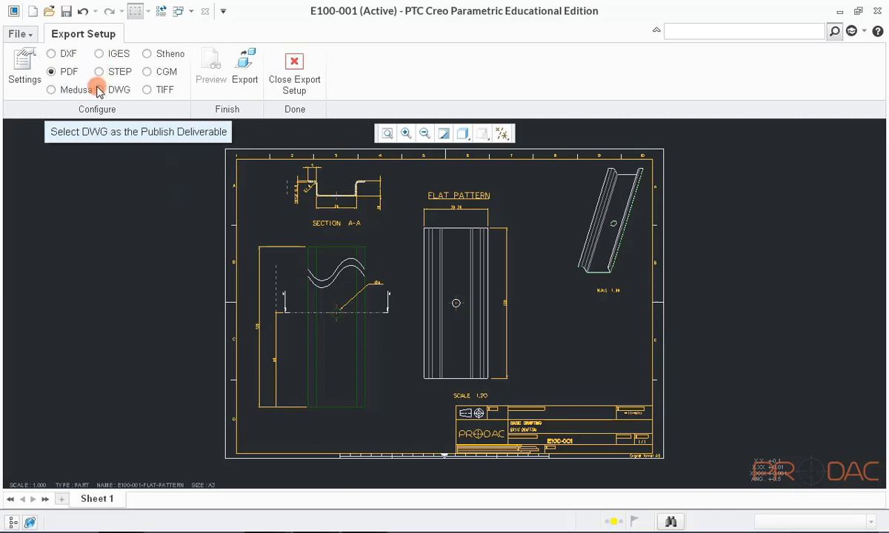
pyautogui.click(30, 74)
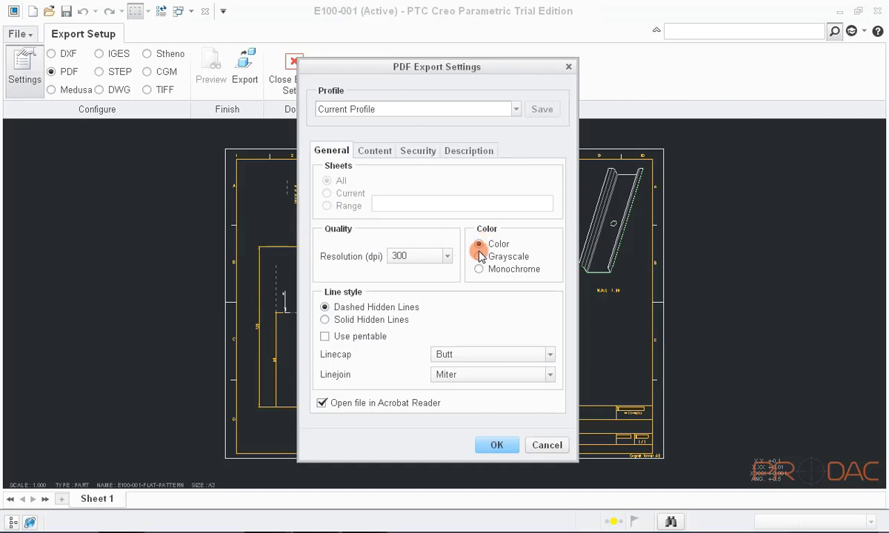
pyautogui.click(494, 271)
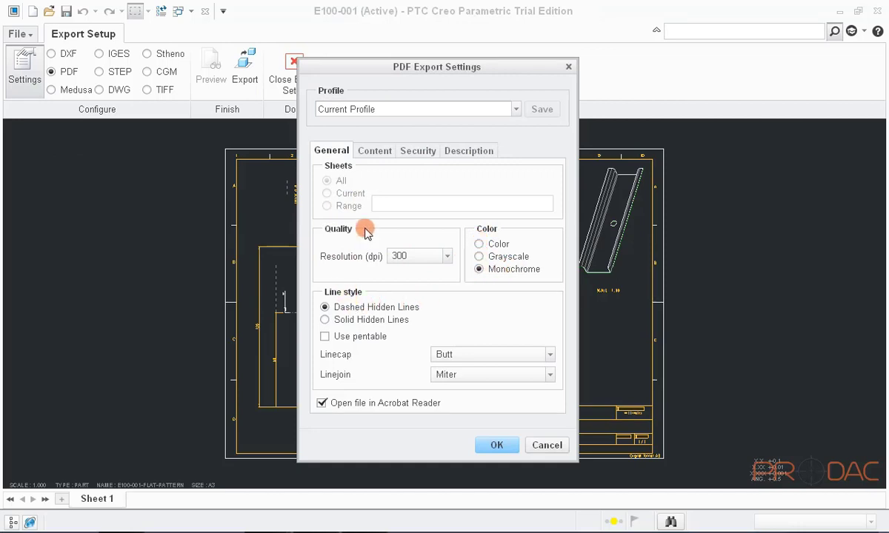
pyautogui.click(374, 151)
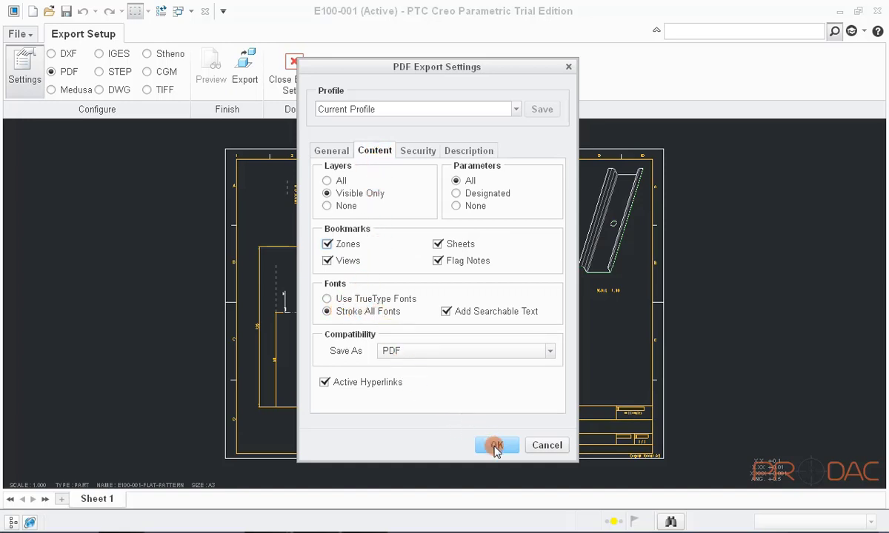
pyautogui.click(495, 446)
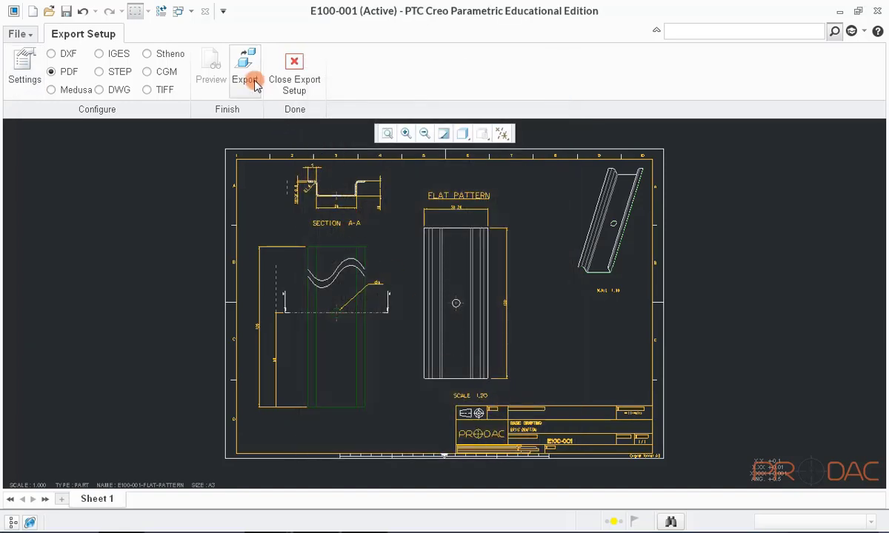
# Export the drawing as a PDF with the file name e100-001 in the Detail file folder
pyautogui.click(252, 82)
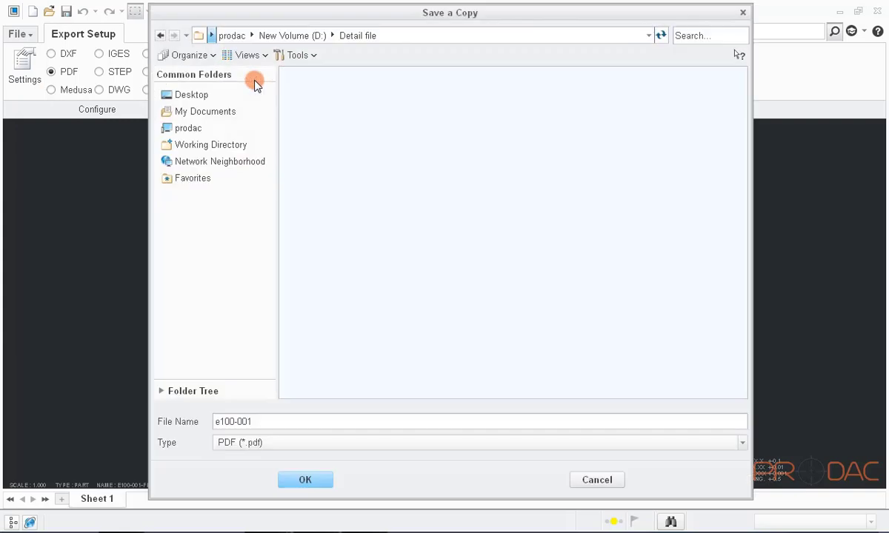
pyautogui.click(313, 485)
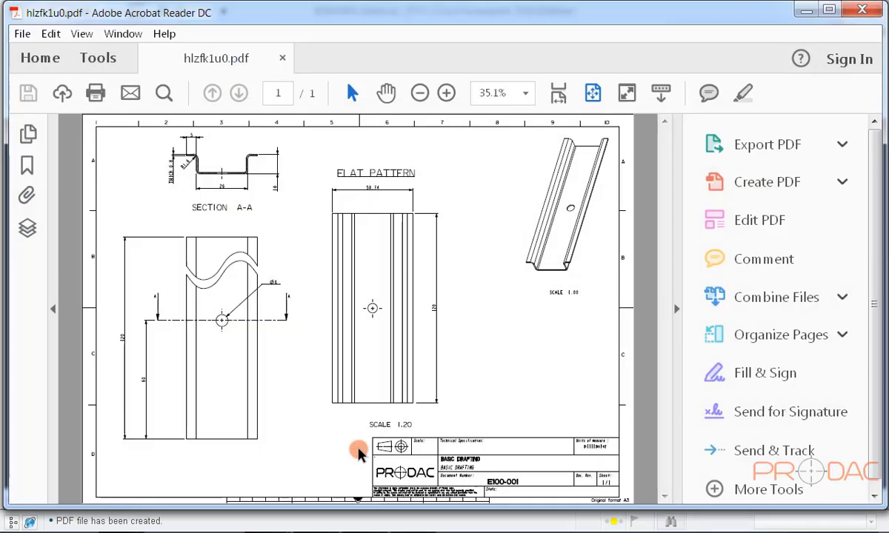
# Hide the tools pane in Adobe Acrobat Reader and examine the flat pattern's edges and dimension arrows, switching off the line weight display
pyautogui.click(676, 308)
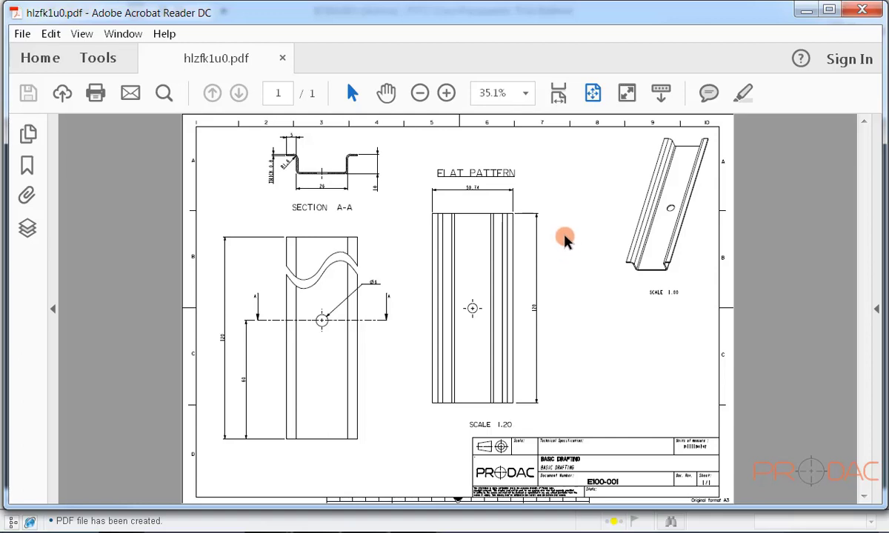
pyautogui.keyDown('ctrl'); pyautogui.scroll(5, 552, 232); pyautogui.keyUp('ctrl')
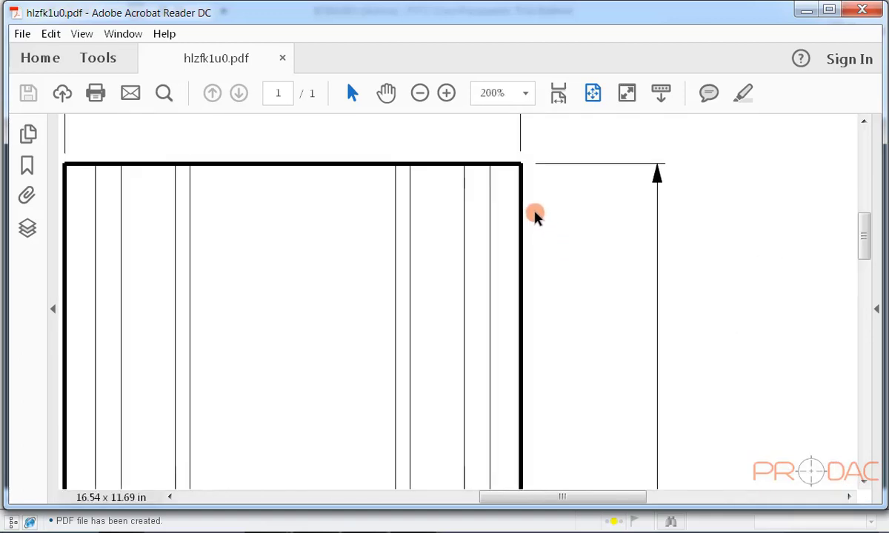
pyautogui.keyDown('ctrl'); pyautogui.scroll(-2, 520, 163); pyautogui.keyUp('ctrl')
pyautogui.keyDown('ctrl'); pyautogui.scroll(4, 520, 163); pyautogui.keyUp('ctrl')
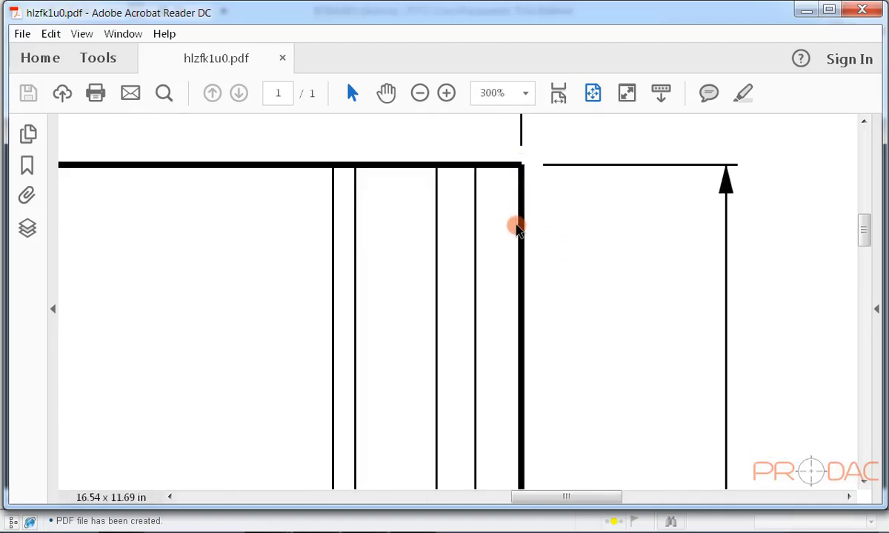
pyautogui.hotkey('ctrl', '5')
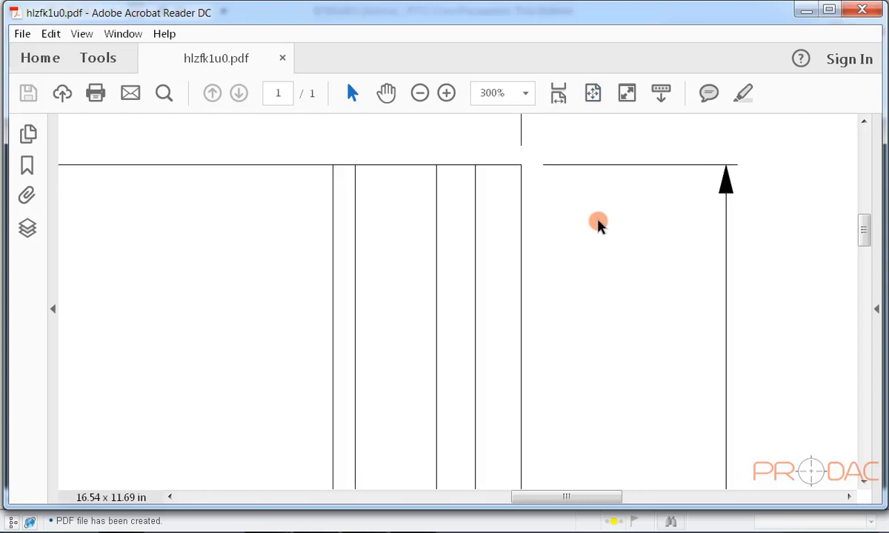
pyautogui.keyDown('ctrl'); pyautogui.scroll(-4, 598, 224); pyautogui.keyUp('ctrl')
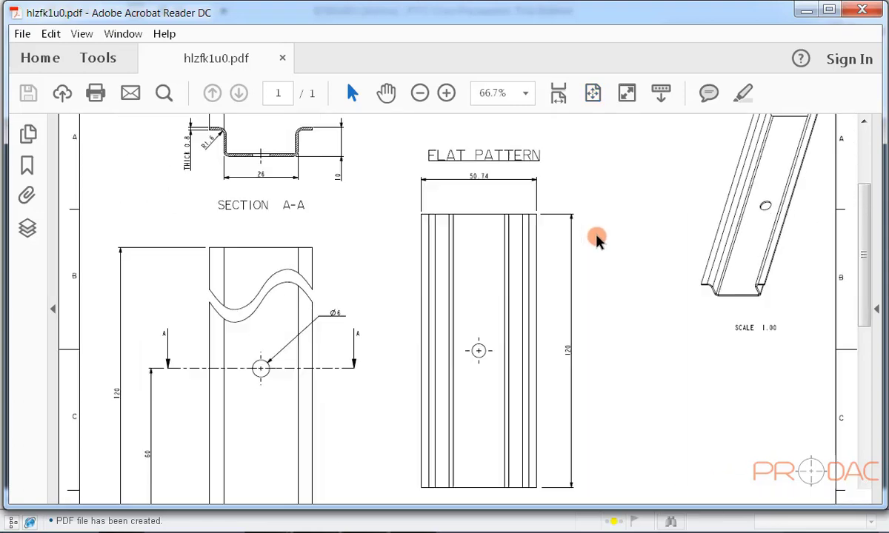